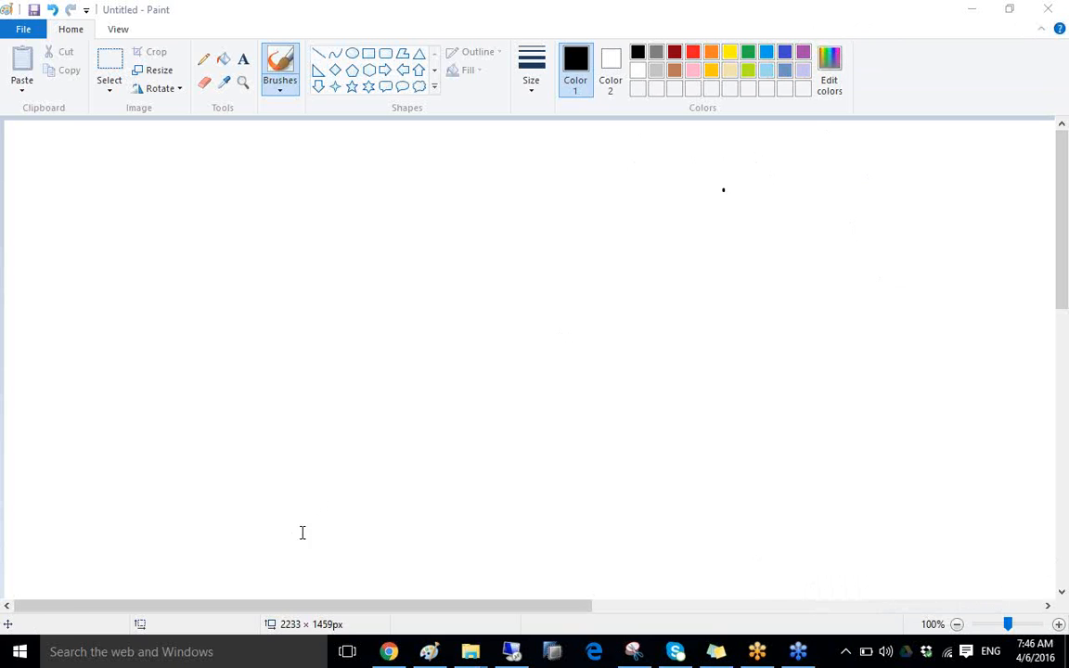
- Launch Remote Desktop Connection by searching for MSTSC
left_click(109, 653)
type("MSTSC")
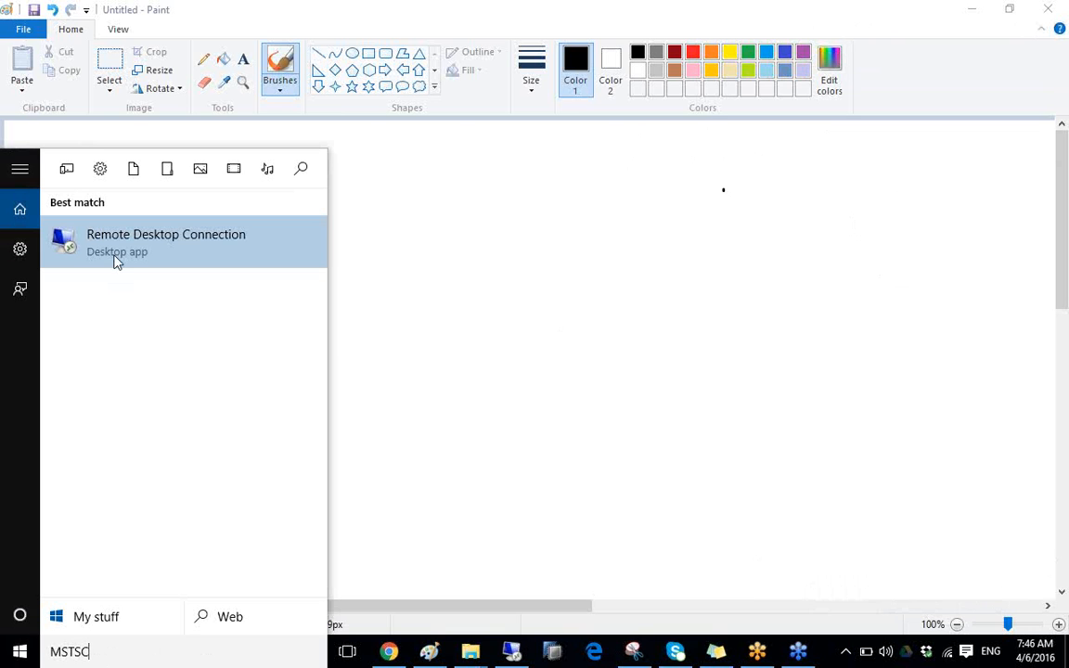
left_click(117, 263)
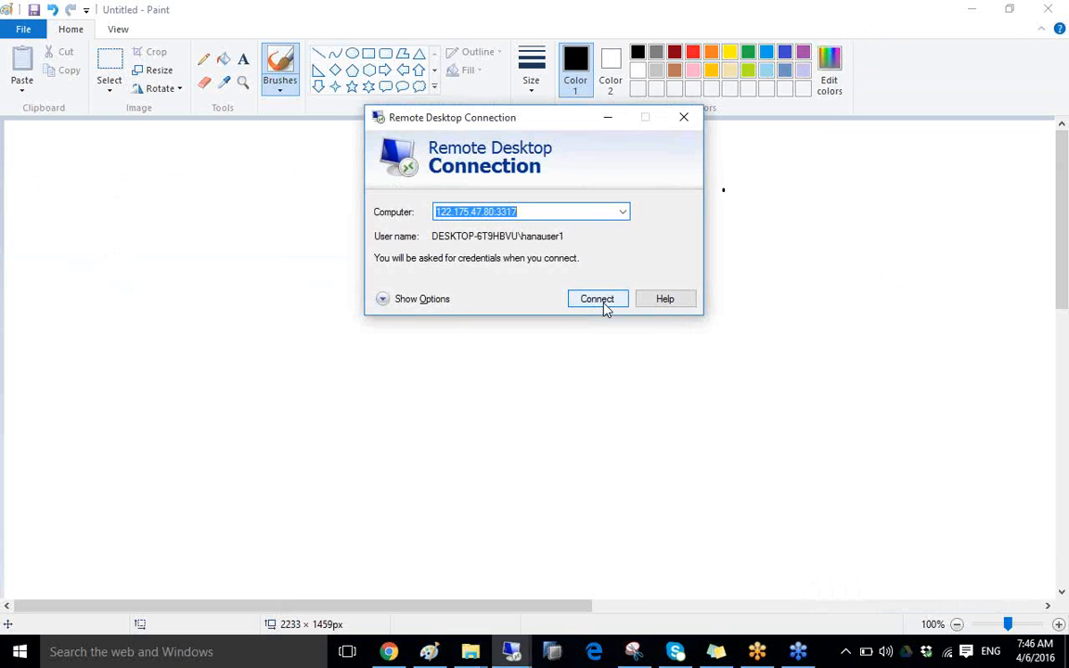
- Connect to the remote server with caps lock off, entering the saved account's password
left_click(601, 300)
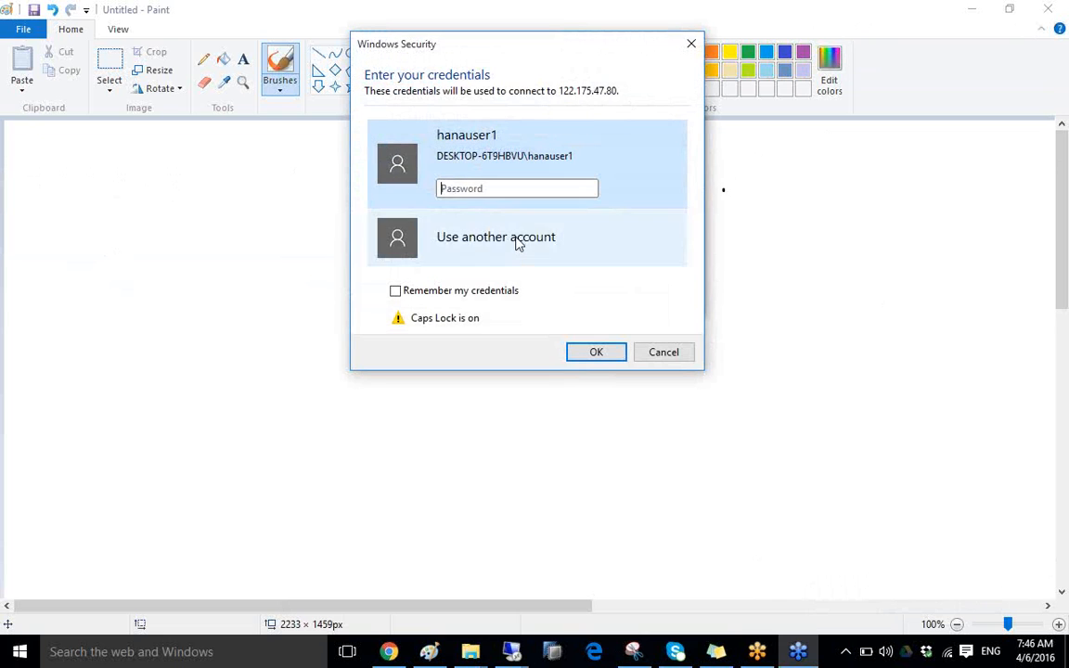
key("Caps_Lock")
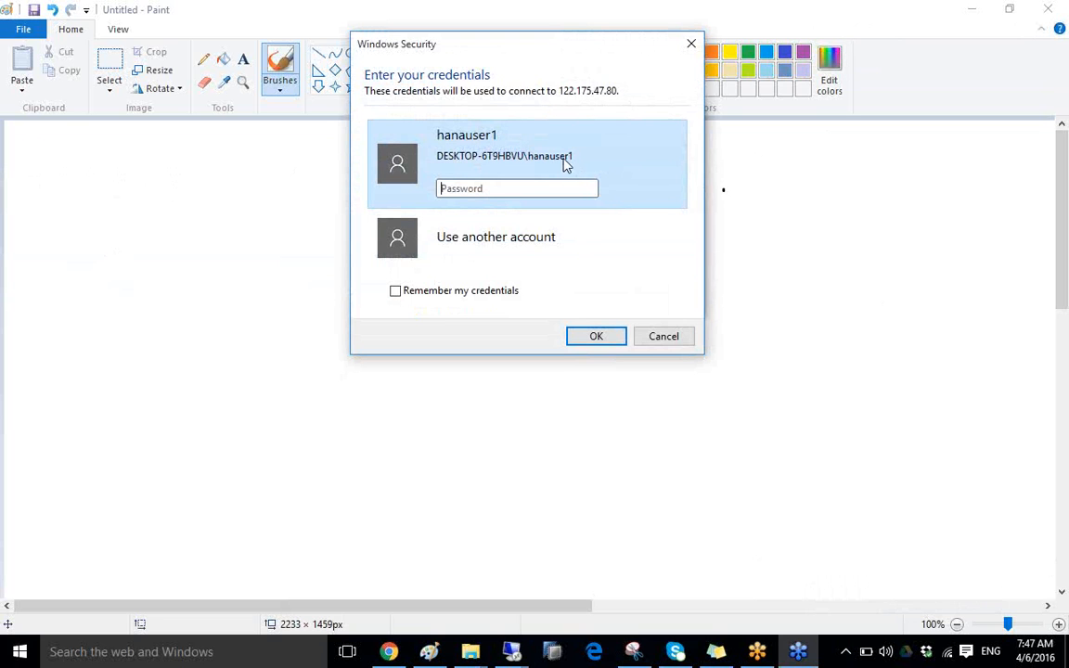
left_click(488, 190)
type("•••••••")
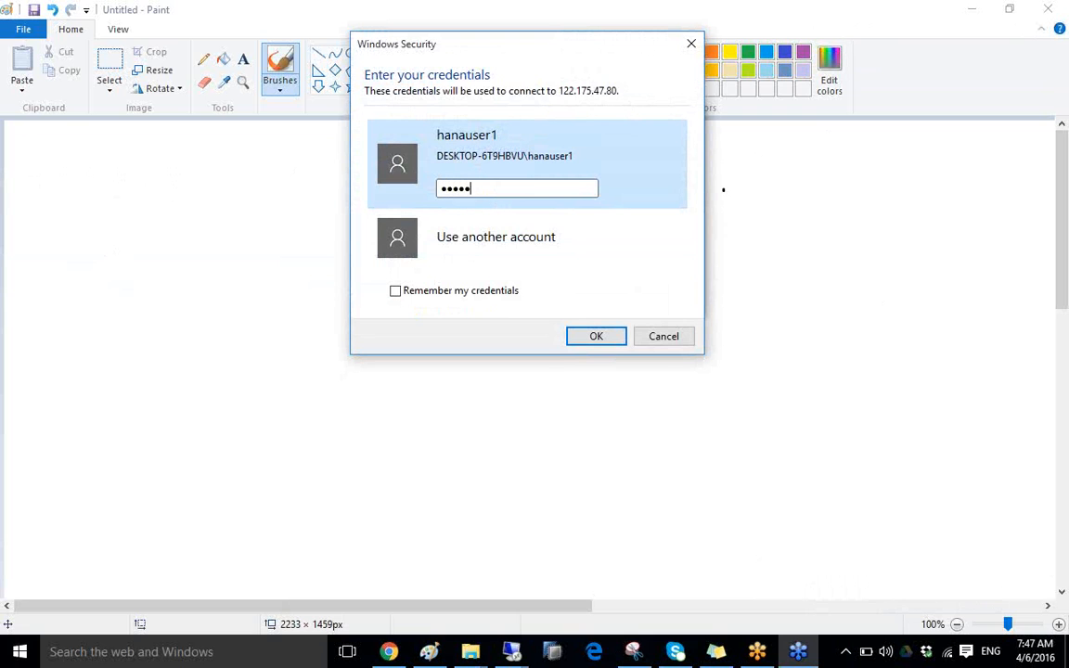
type("••")
- Submit the credentials, then refresh the remote Windows Server desktop
left_click(608, 338)
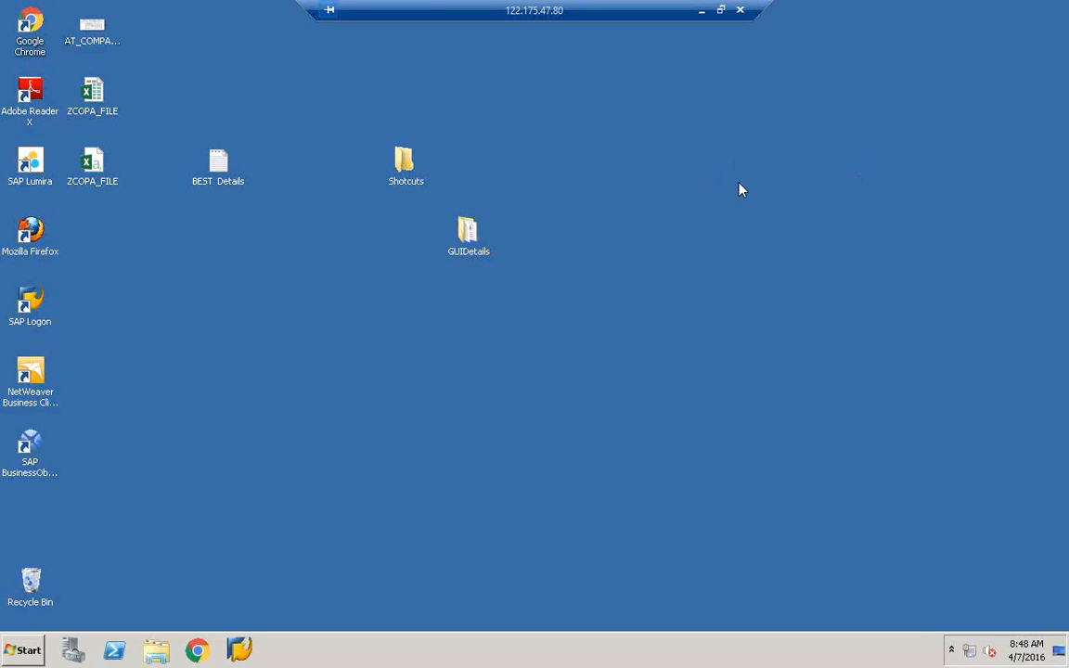
right_click(648, 197)
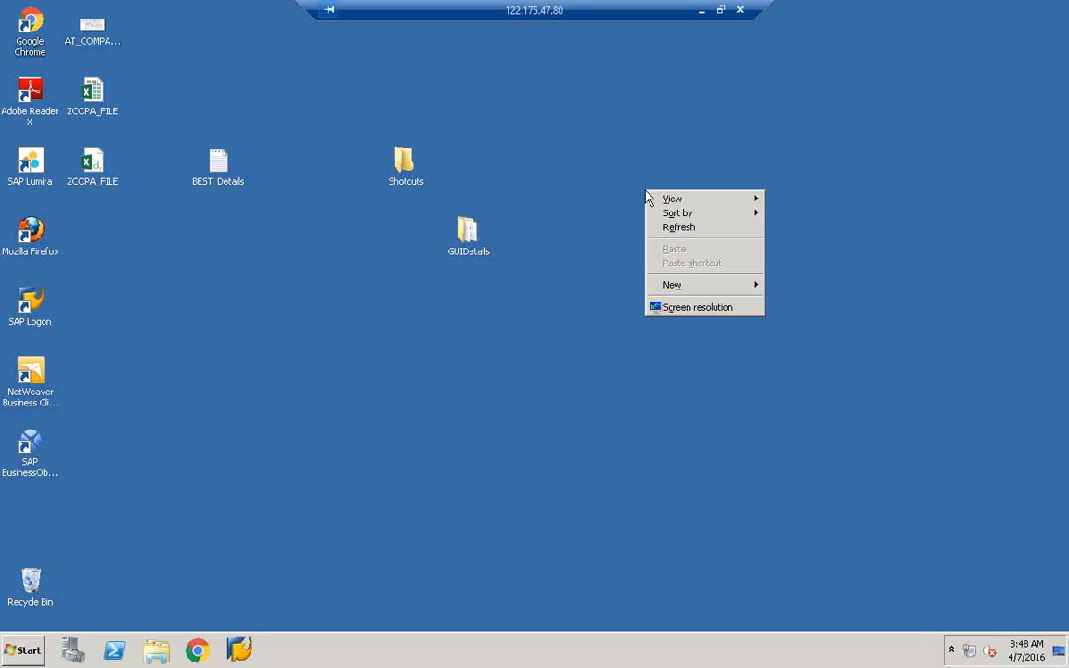
left_click(694, 232)
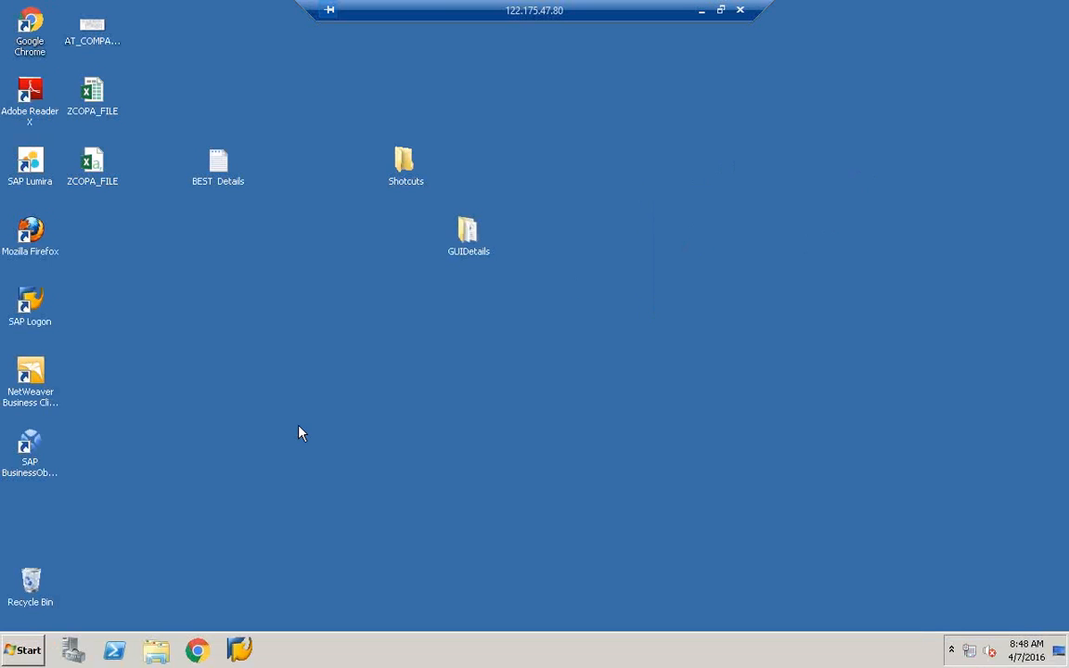
- Launch Data Services Workbench from All Programs > SAP Data Services 4.2
key("super")
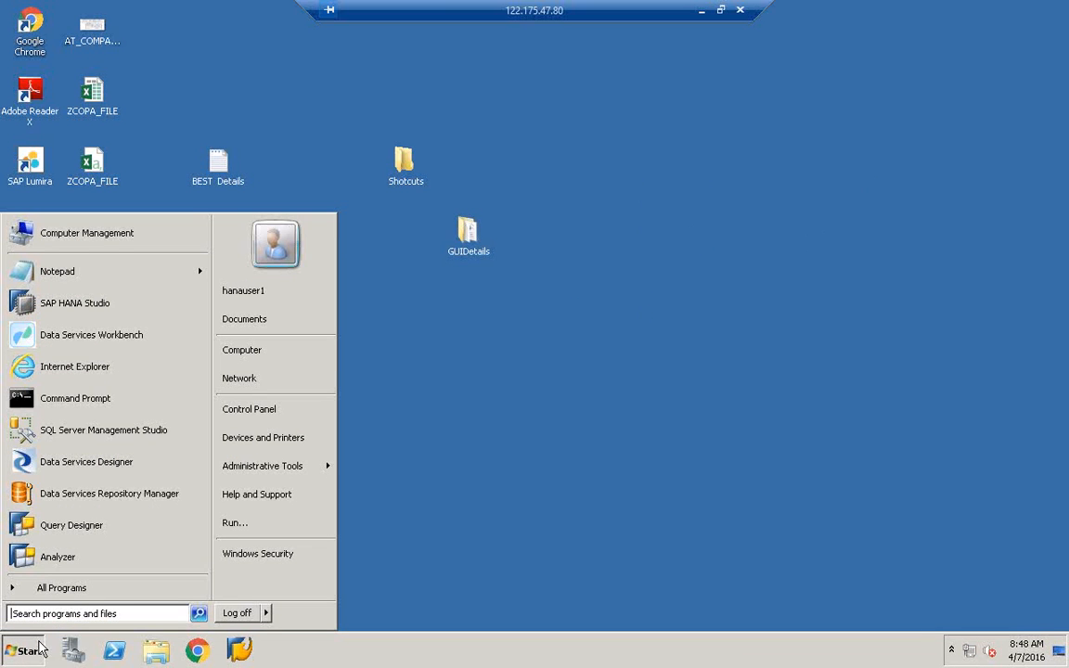
left_click(74, 592)
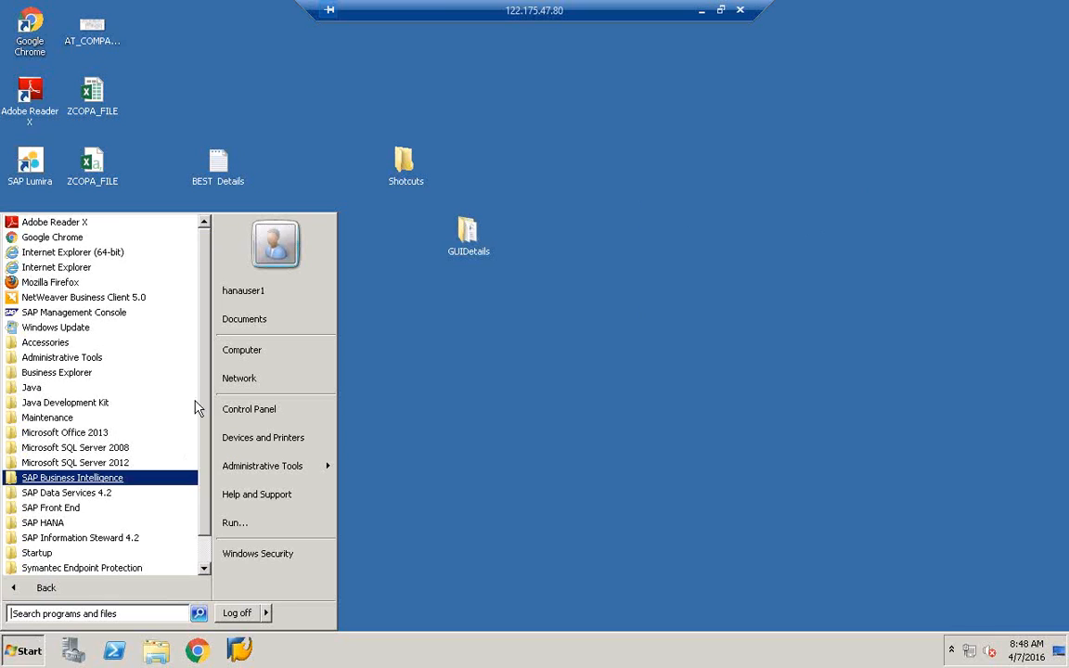
scroll(186, 445, "down", 1)
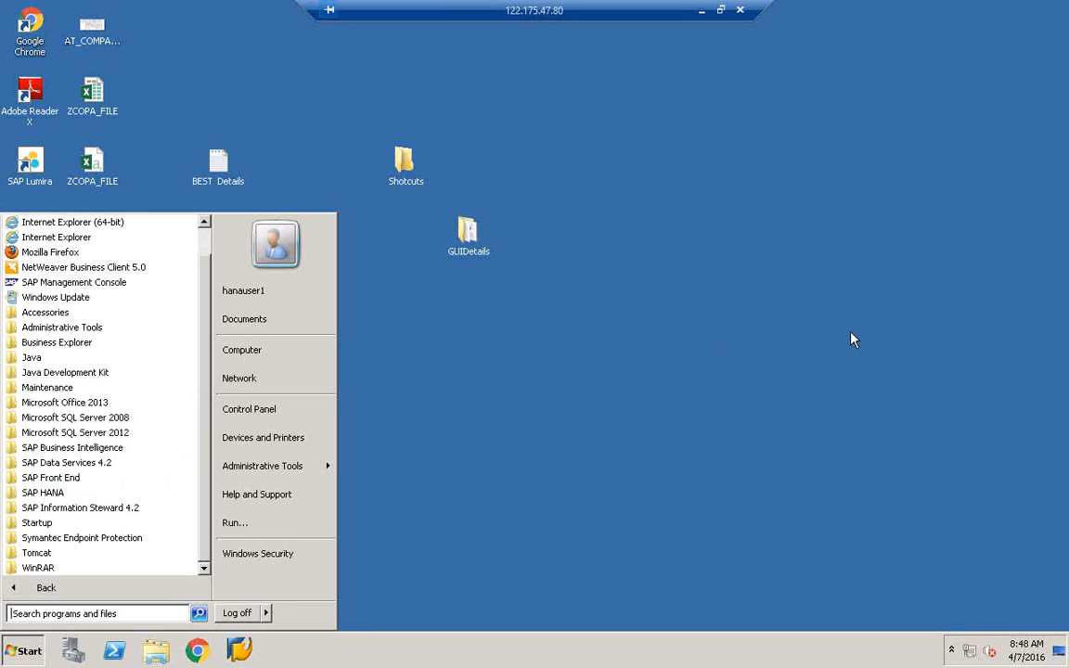
left_click(65, 462)
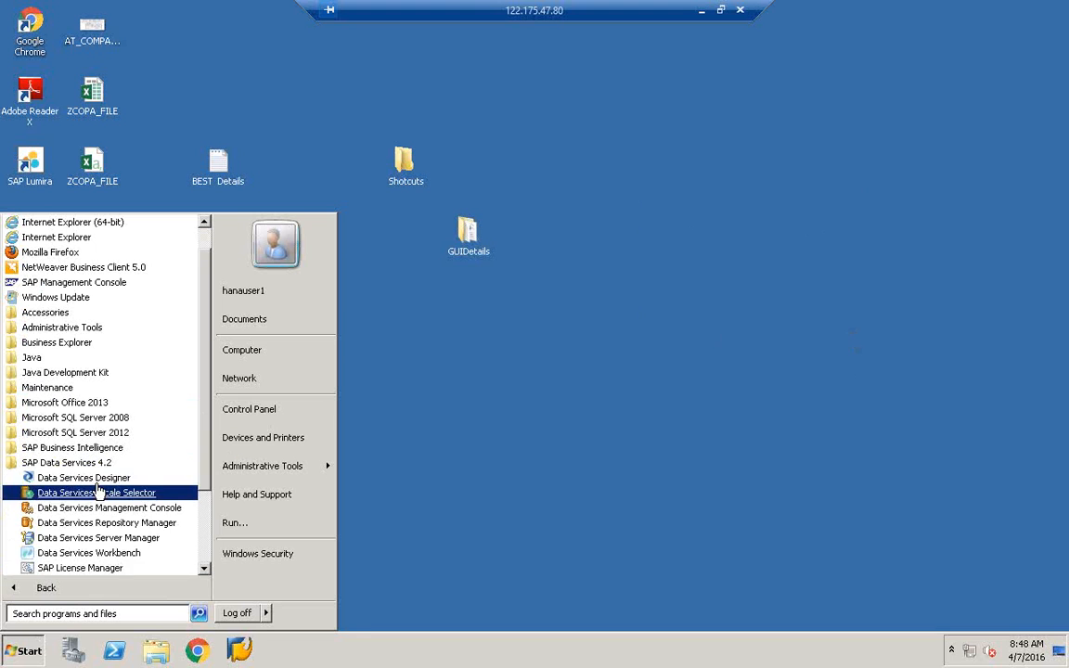
left_click(79, 554)
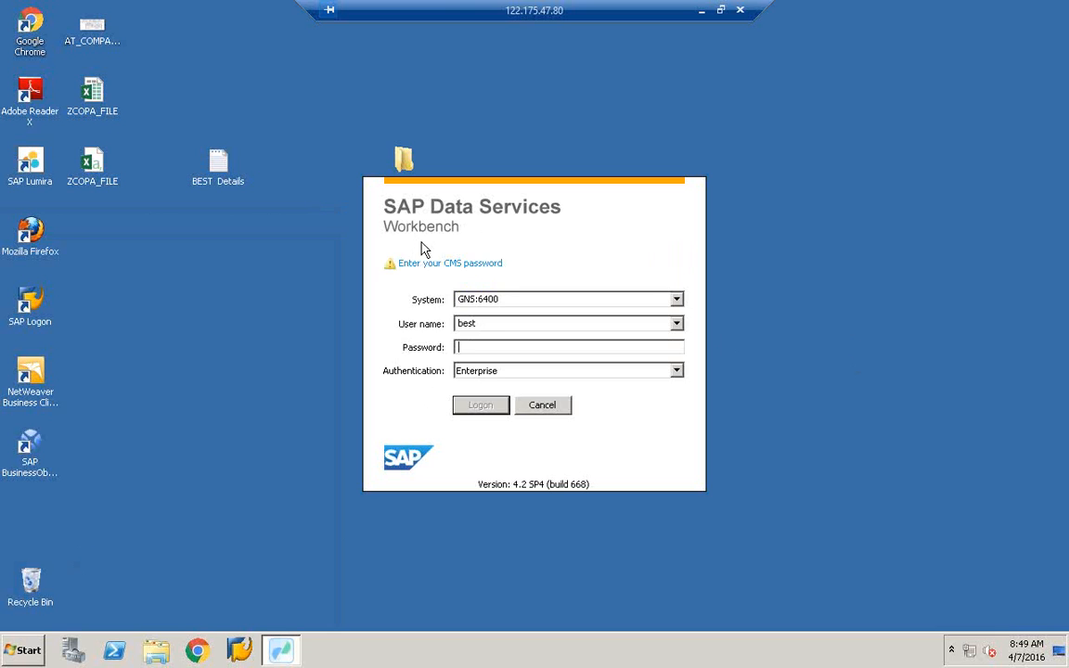
- Enter the CMS password and attempt to log on to GNS:6400
left_click(484, 347)
type("*******")
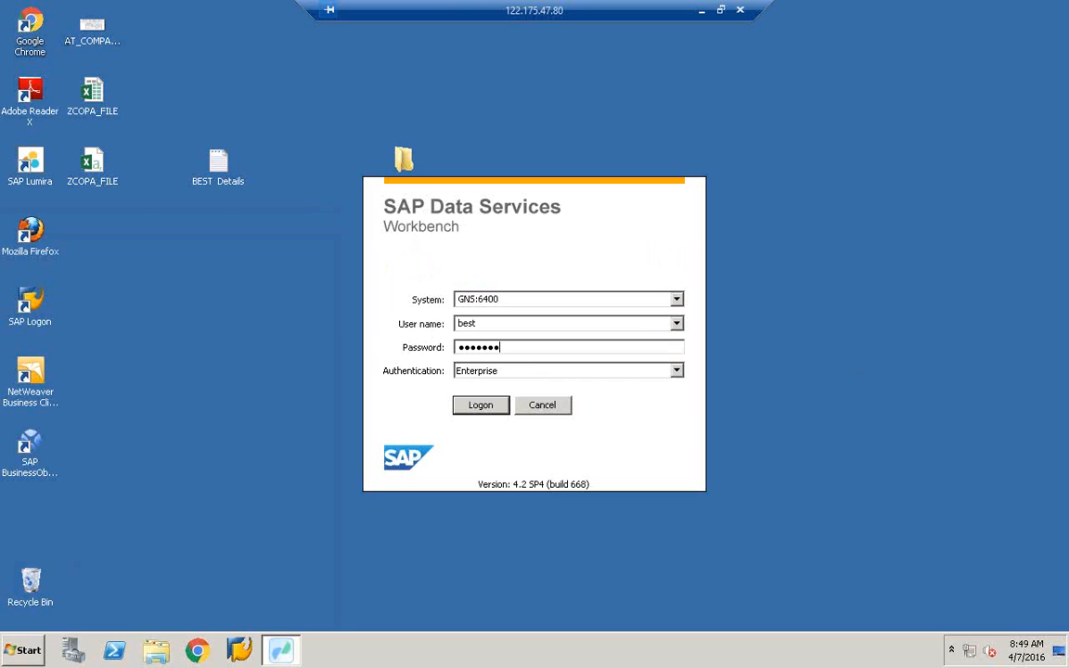
type("****")
left_click(480, 406)
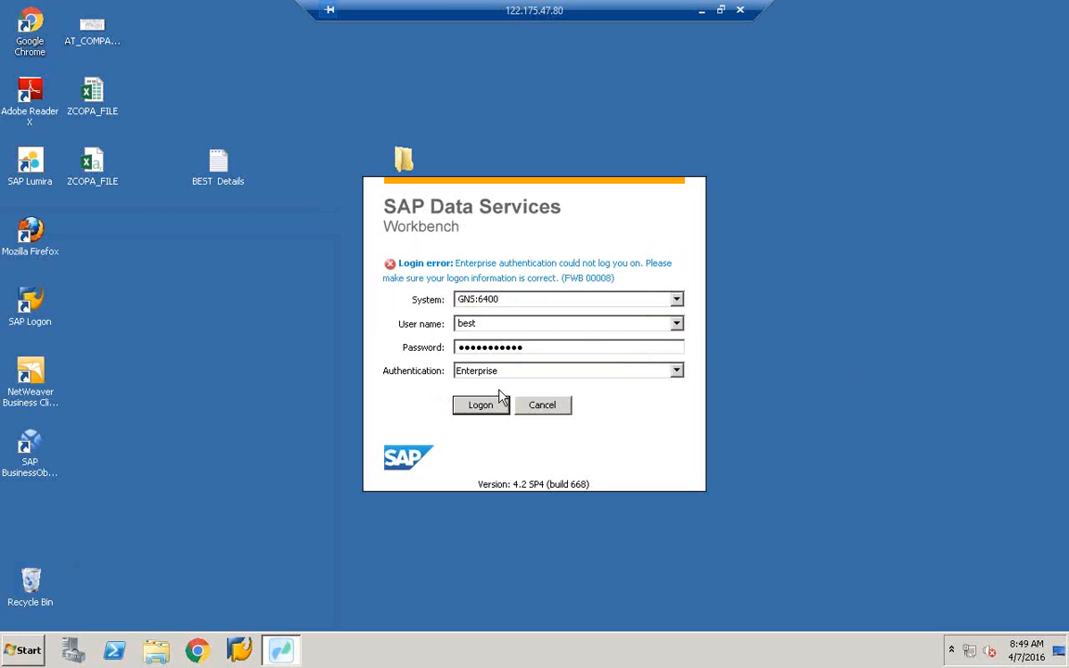
- After the login error, clear the password and retry with the correct one
left_click(549, 349)
key("BackSpace")
key("BackSpace")
key("BackSpace")
key("BackSpace")
key("BackSpace")
key("BackSpace")
key("BackSpace")
key("BackSpace")
key("BackSpace")
key("BackSpace")
key("BackSpace")
key("BackSpace")
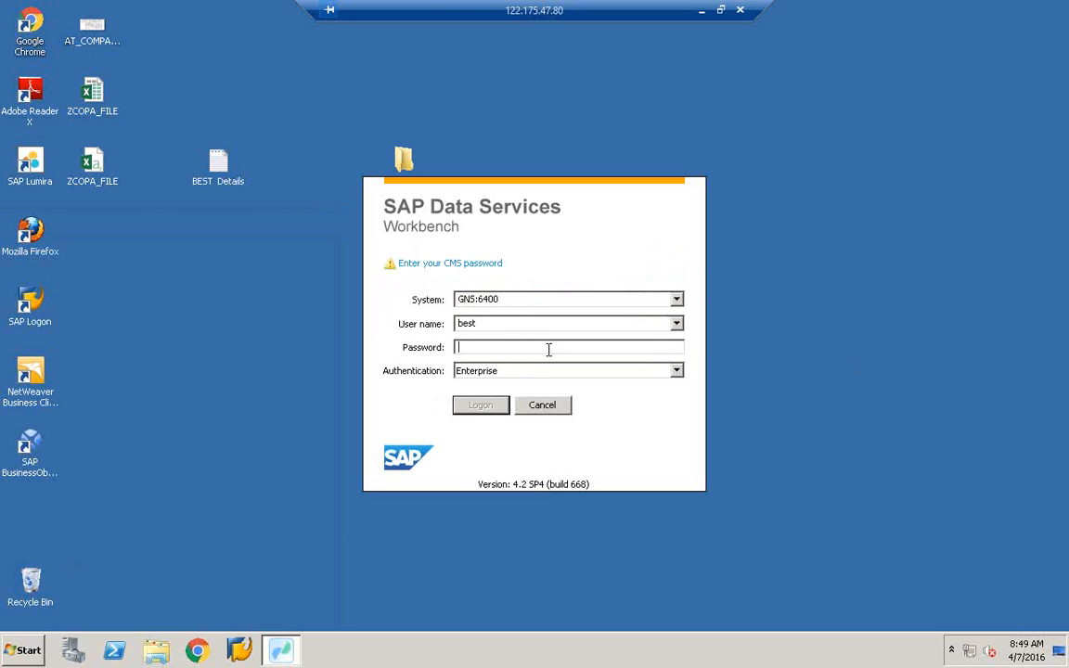
type("**********")
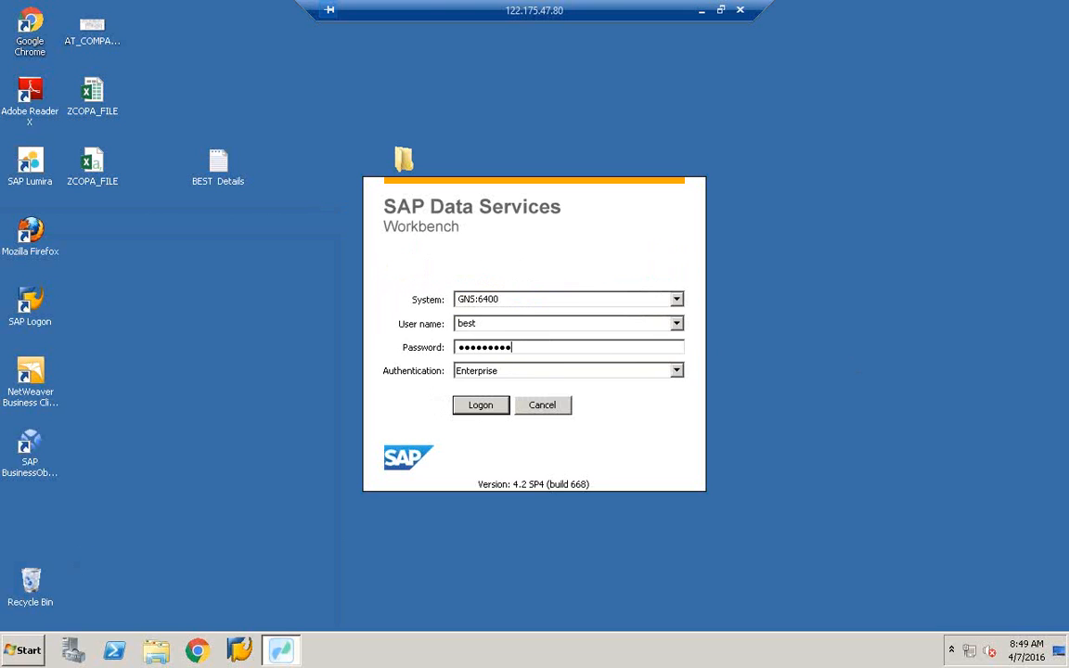
key("Return")
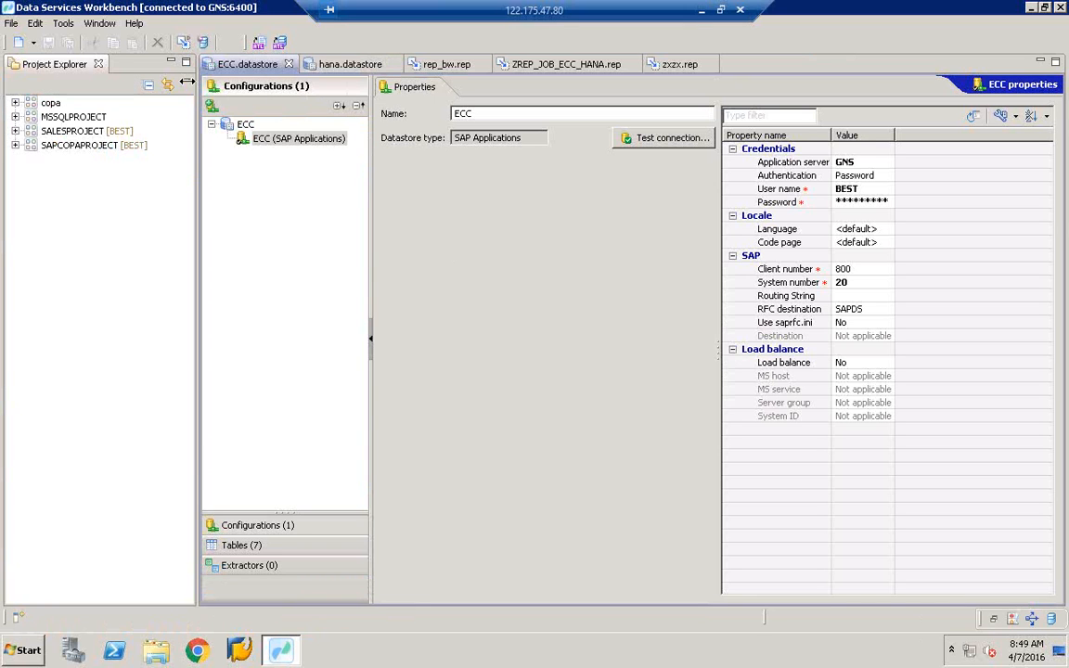
- Expand SALESPROJECT > ECC > Table to list the datastore's seven tables
left_click(86, 147)
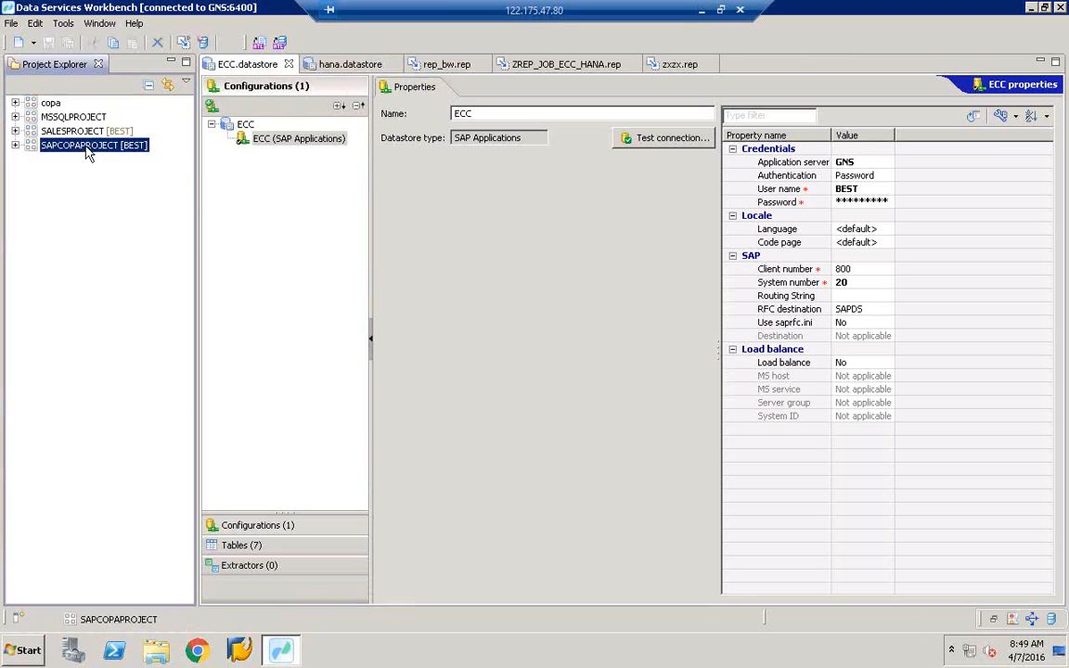
left_click(15, 131)
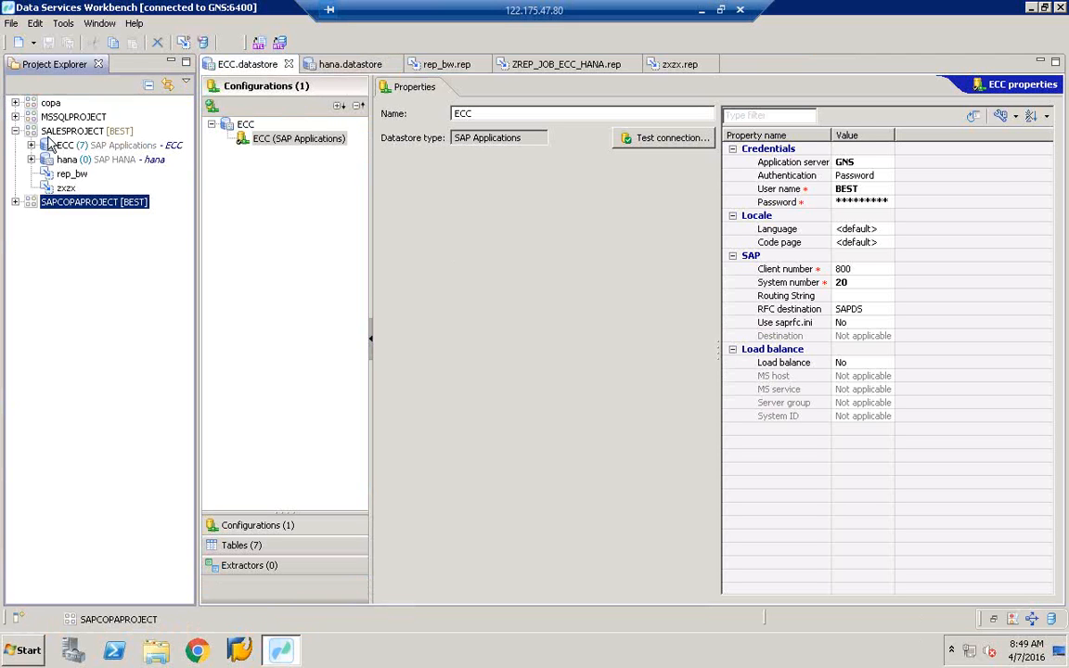
left_click(61, 148)
left_click(30, 146)
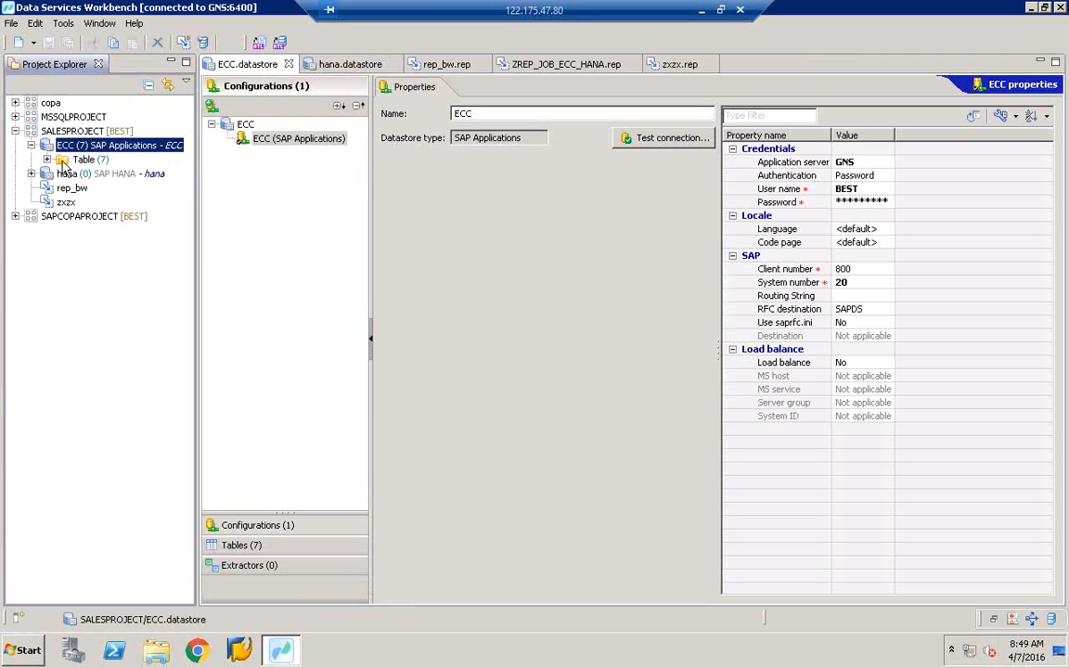
left_click(46, 161)
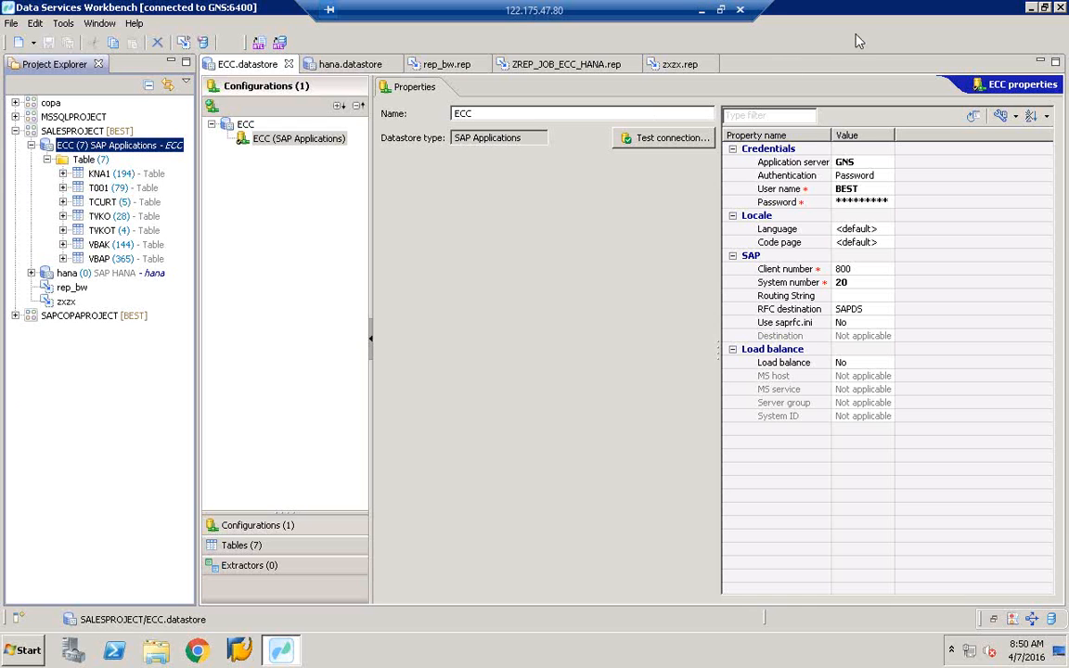
- Bring up the New > Data flow choices for SALESPROJECT
left_click(112, 132)
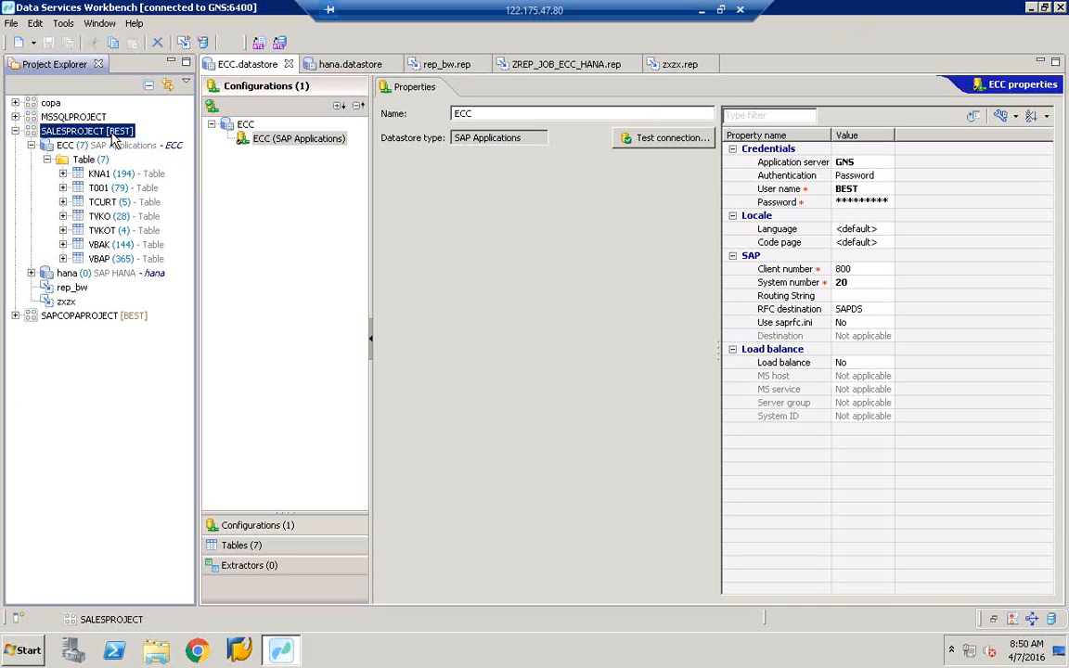
right_click(113, 137)
mouse_move(147, 141)
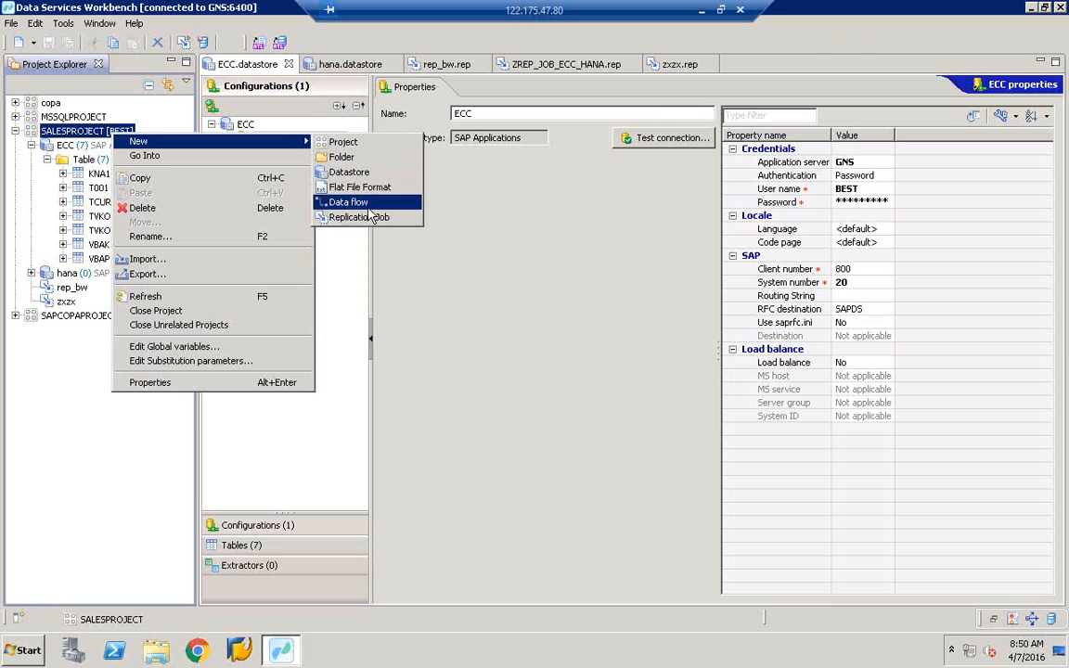
- Create data flow ZDF_ECC_HANA in SALESPROJECT with ZDF_ECC_HANA pasted as its description
left_click(338, 201)
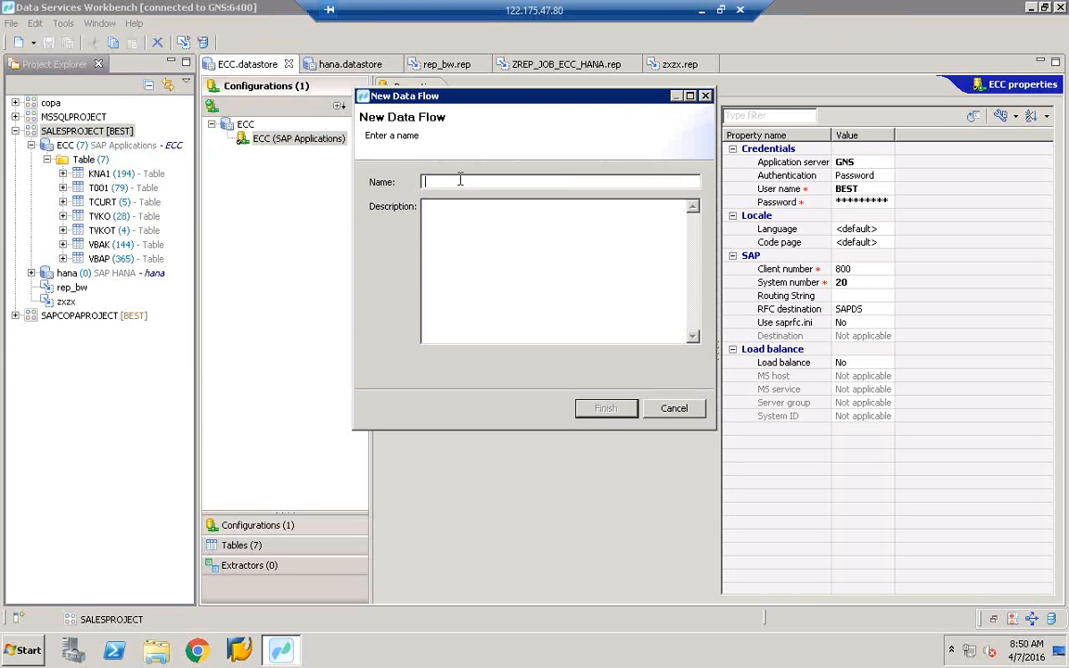
type("ZDF_HANA")
key("BackSpace")
key("BackSpace")
key("BackSpace")
key("BackSpace")
type("ECC_HANA")
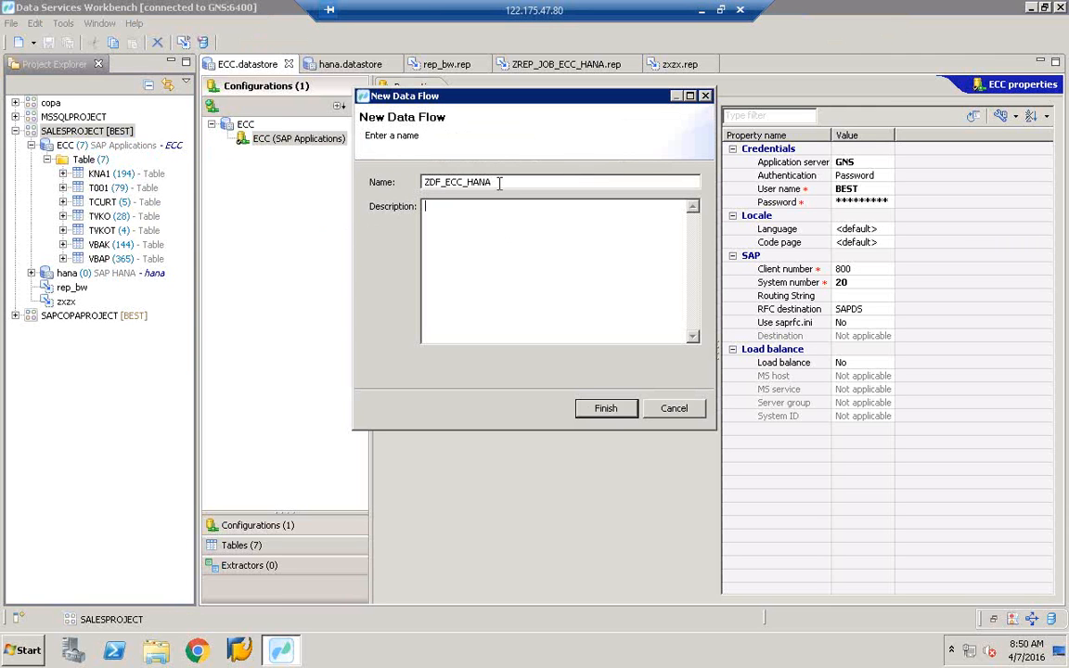
left_click_drag(499, 183, 402, 189)
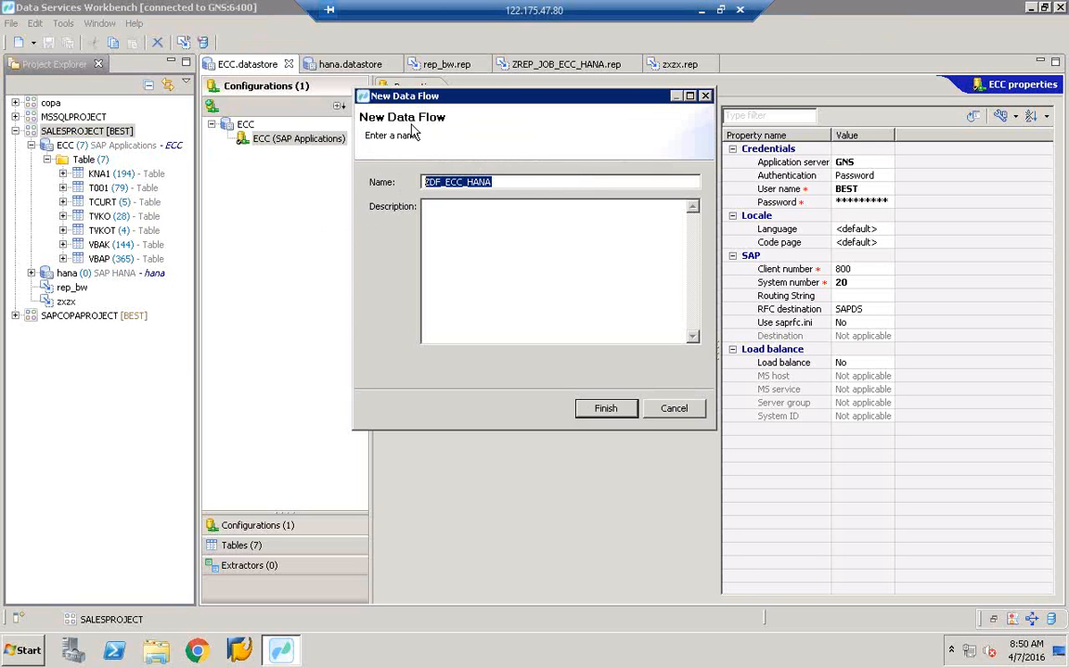
left_click_drag(520, 184, 366, 179)
key("ctrl+c")
left_click(470, 231)
key("ctrl+v")
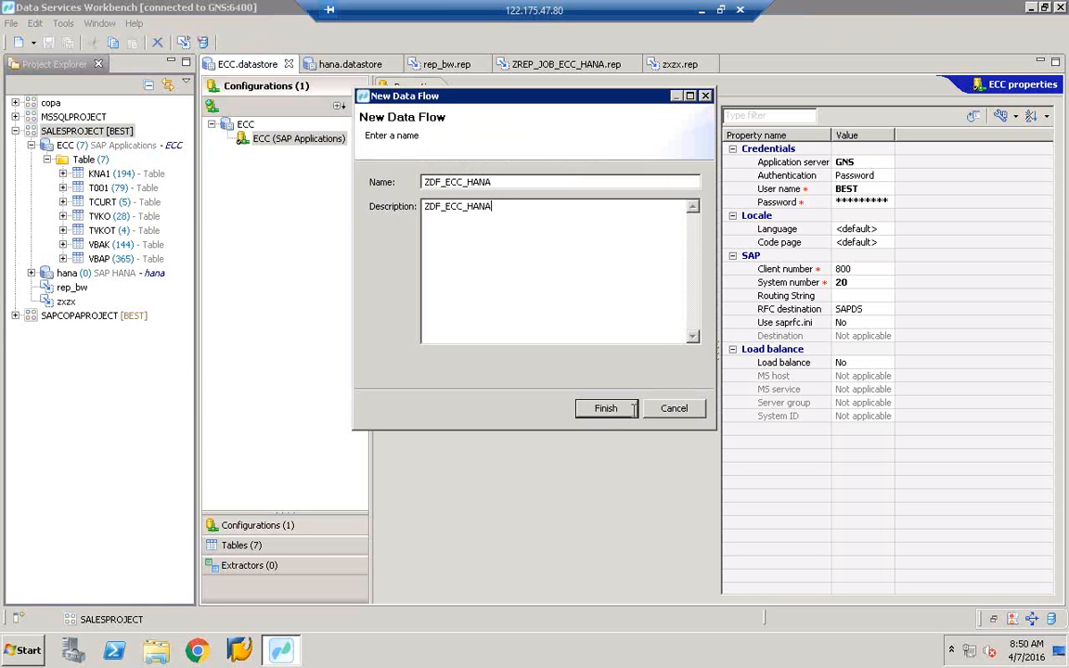
left_click(606, 410)
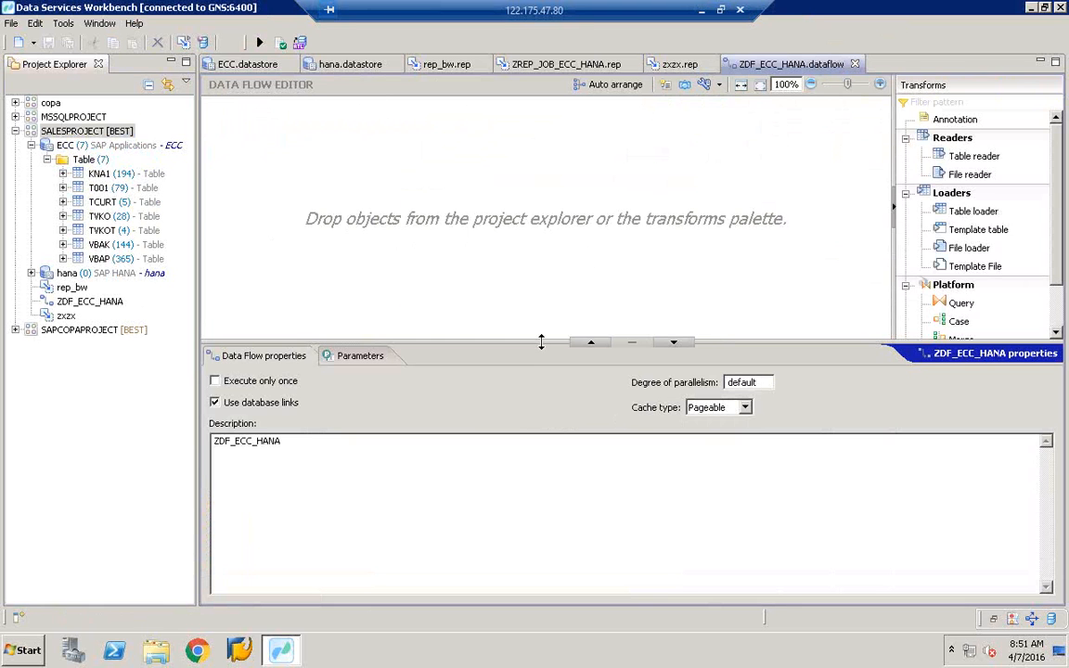
- Enlarge the canvas, widen the Transforms palette, and view the Case transform's description
left_click_drag(541, 343, 530, 506)
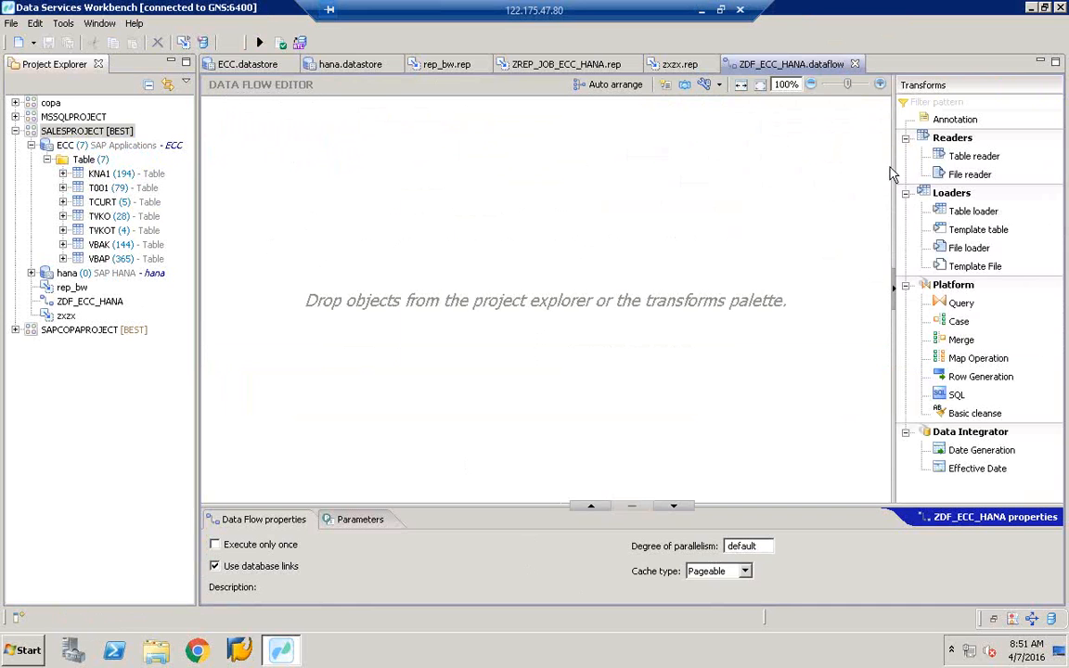
left_click_drag(895, 165, 810, 168)
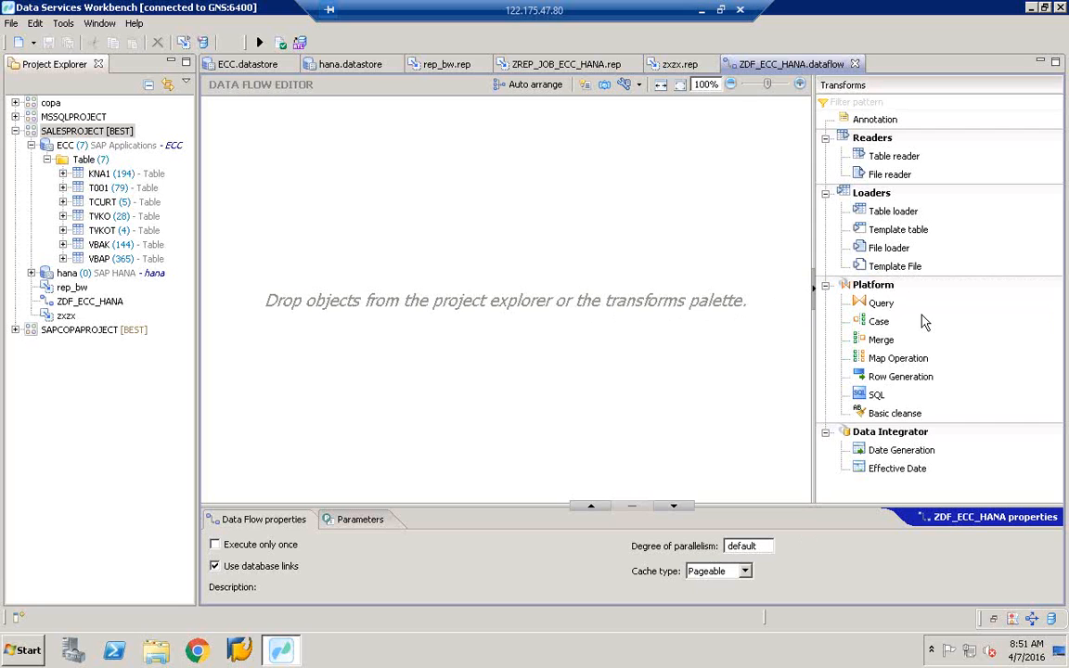
left_click(876, 325)
- Open Paint via MSPAINT and draw a source box labelled CE1IDEA with CC beneath it
left_click(27, 651)
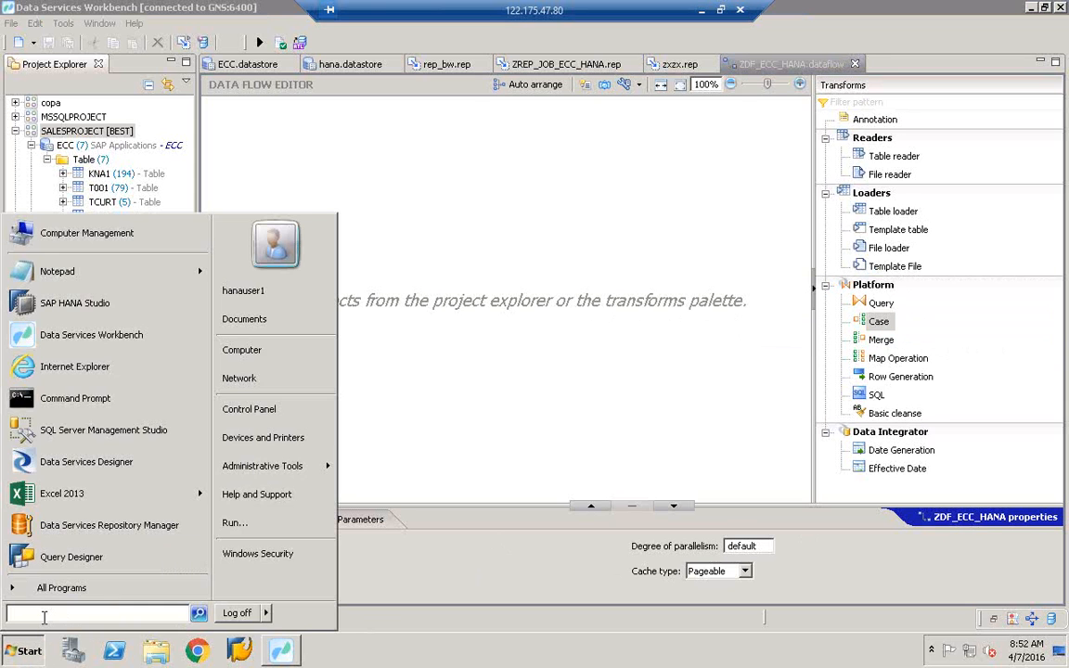
type("MSPAINT")
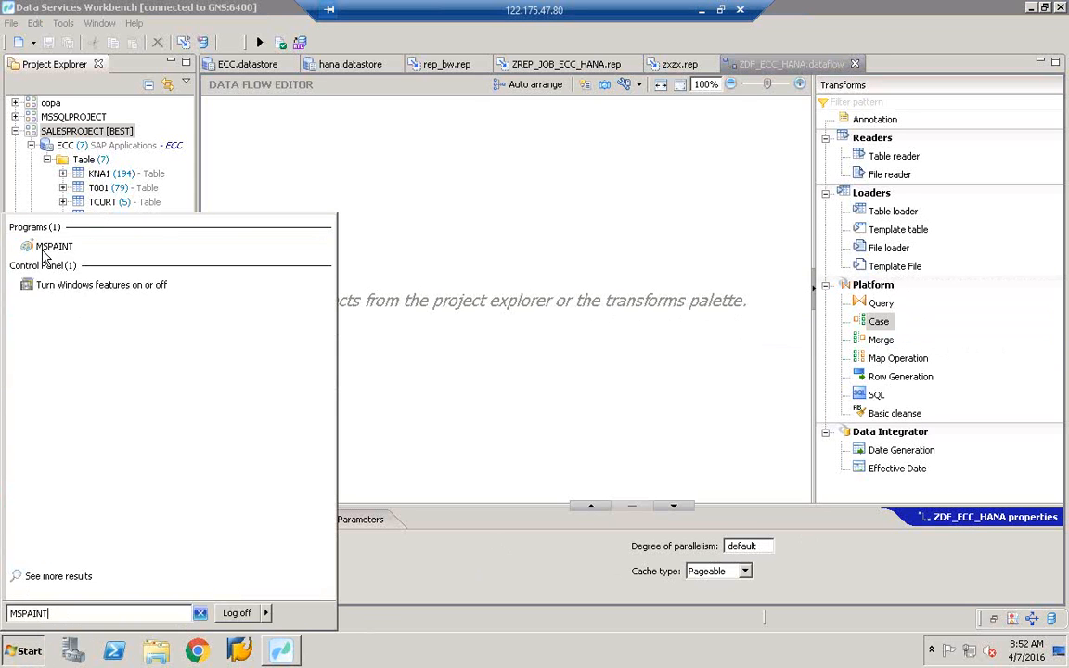
left_click(41, 250)
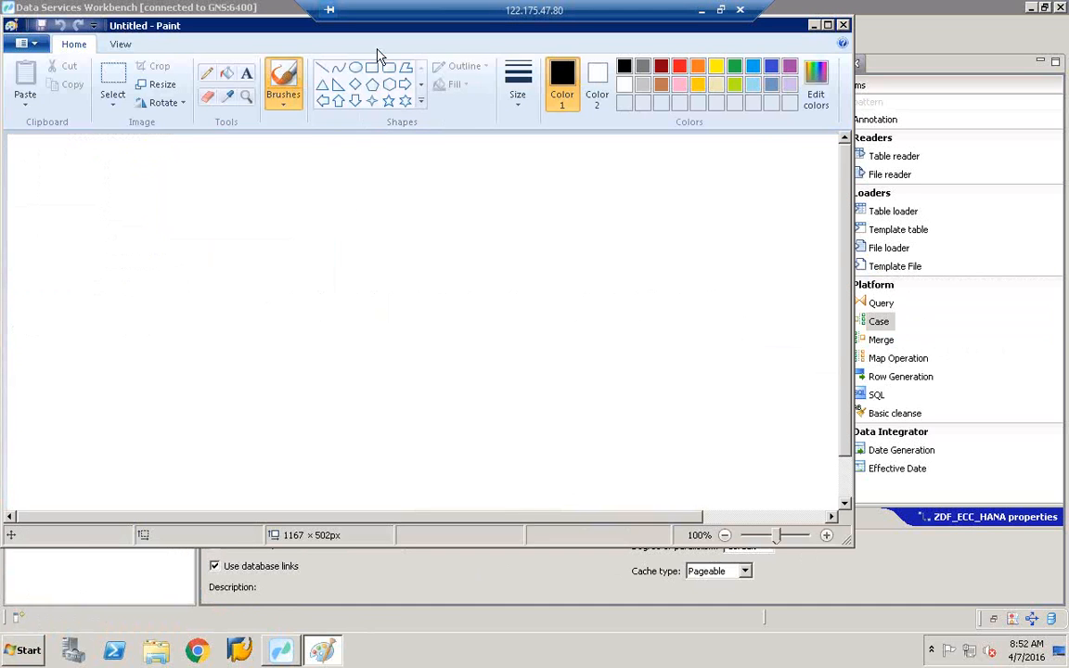
left_click(375, 77)
left_click_drag(108, 231, 250, 336)
left_click(246, 73)
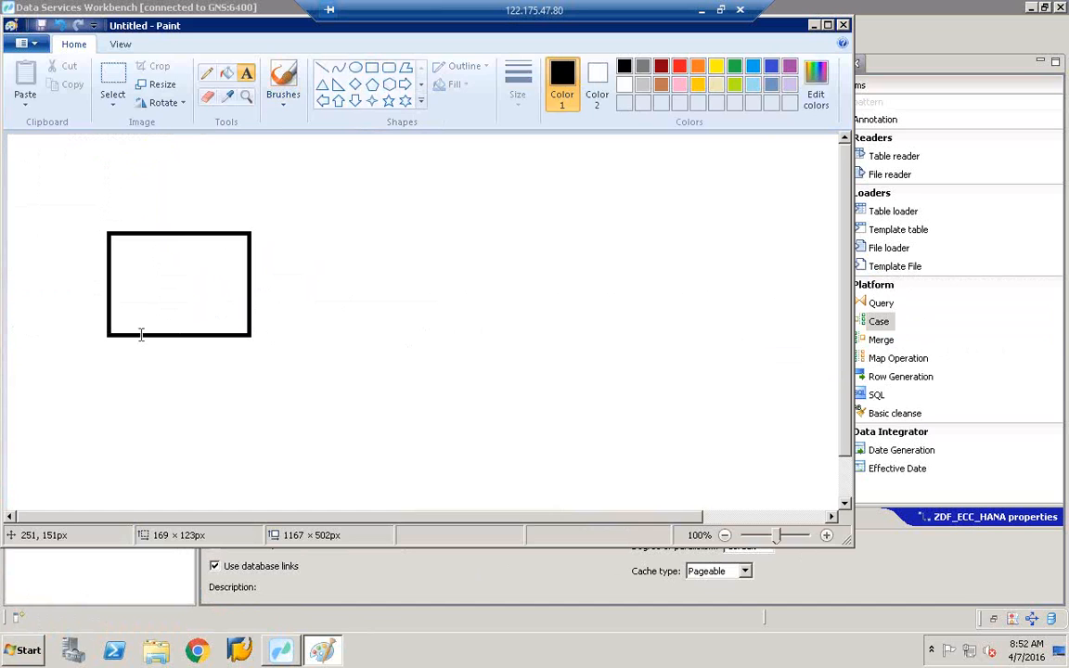
left_click(130, 365)
type("CE1")
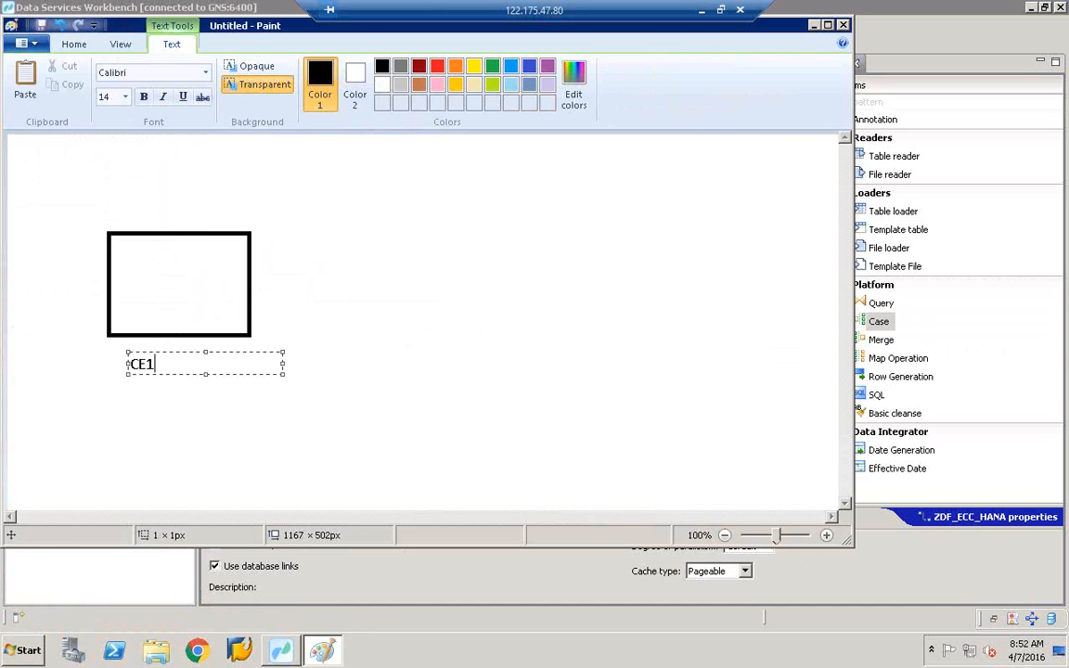
type("IDEA")
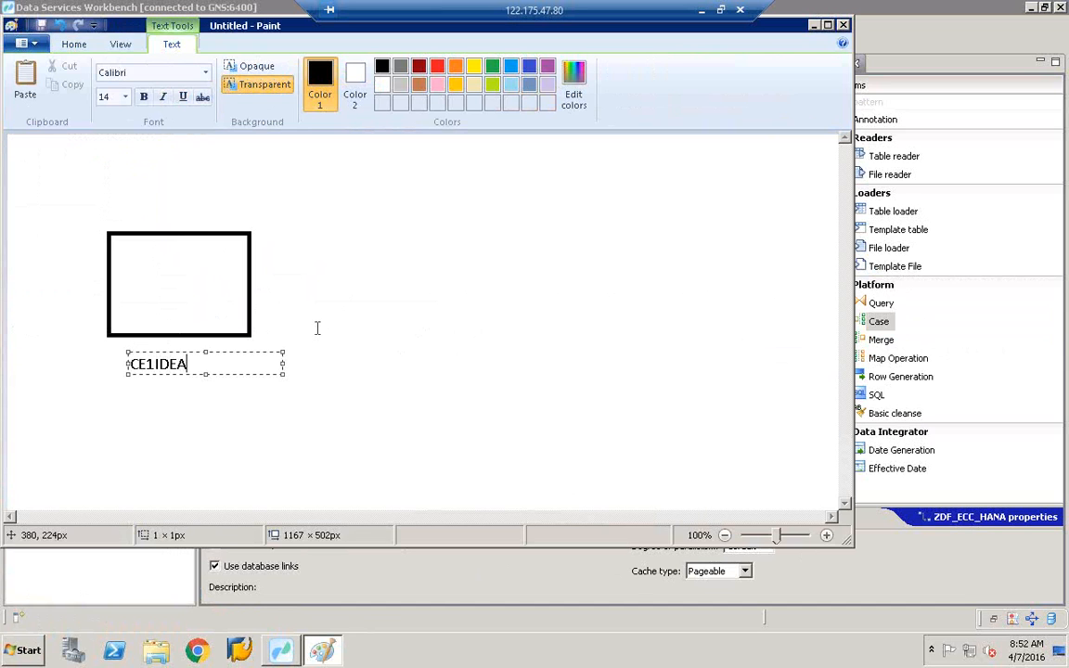
left_click(178, 401)
left_click(178, 401)
type("CC")
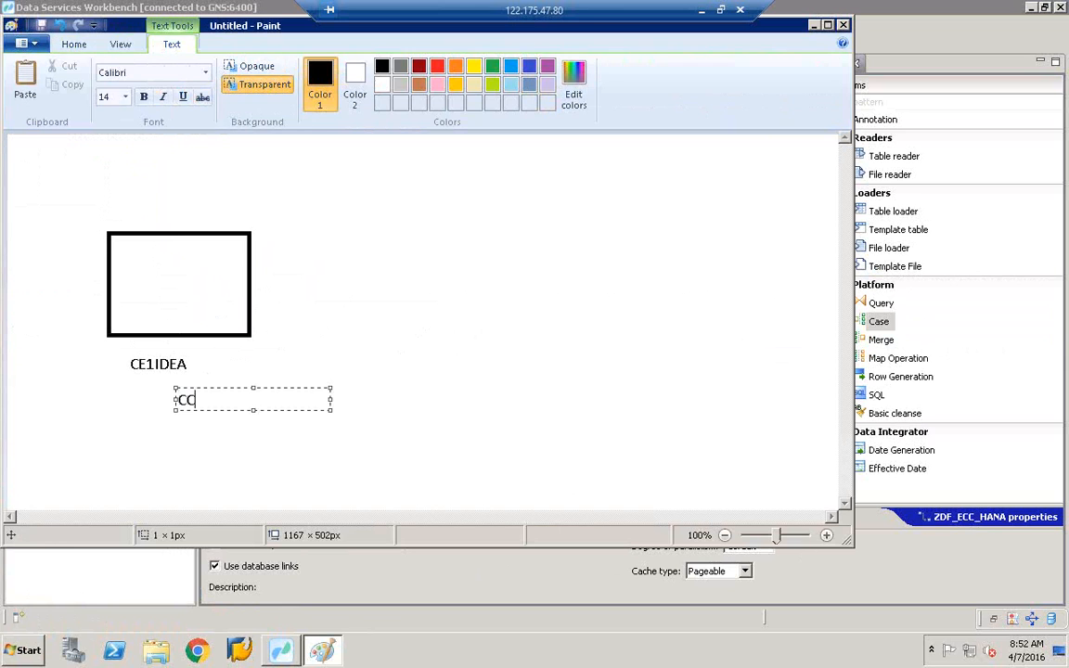
left_click(340, 314)
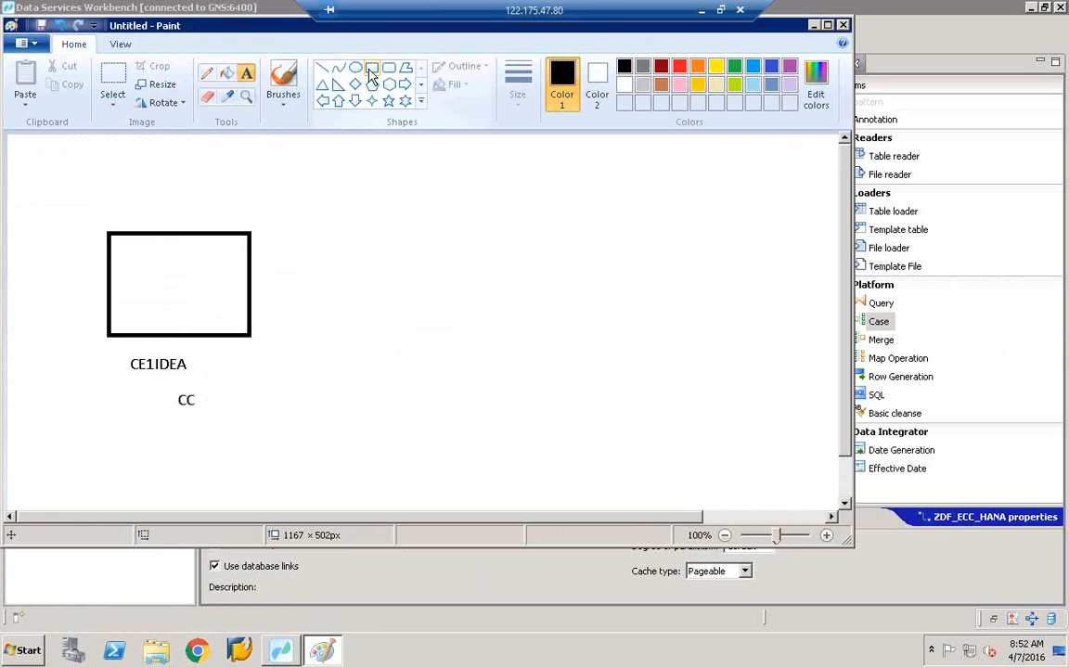
- Draw two target boxes on the right side of the sketch
left_click(371, 70)
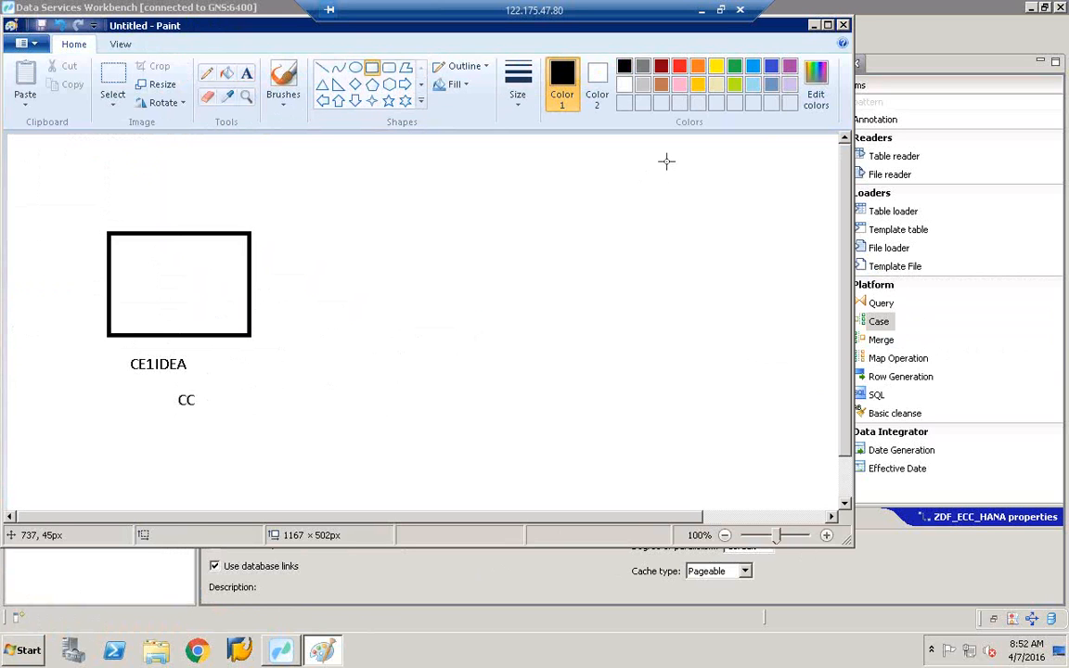
left_click_drag(761, 231, 763, 233)
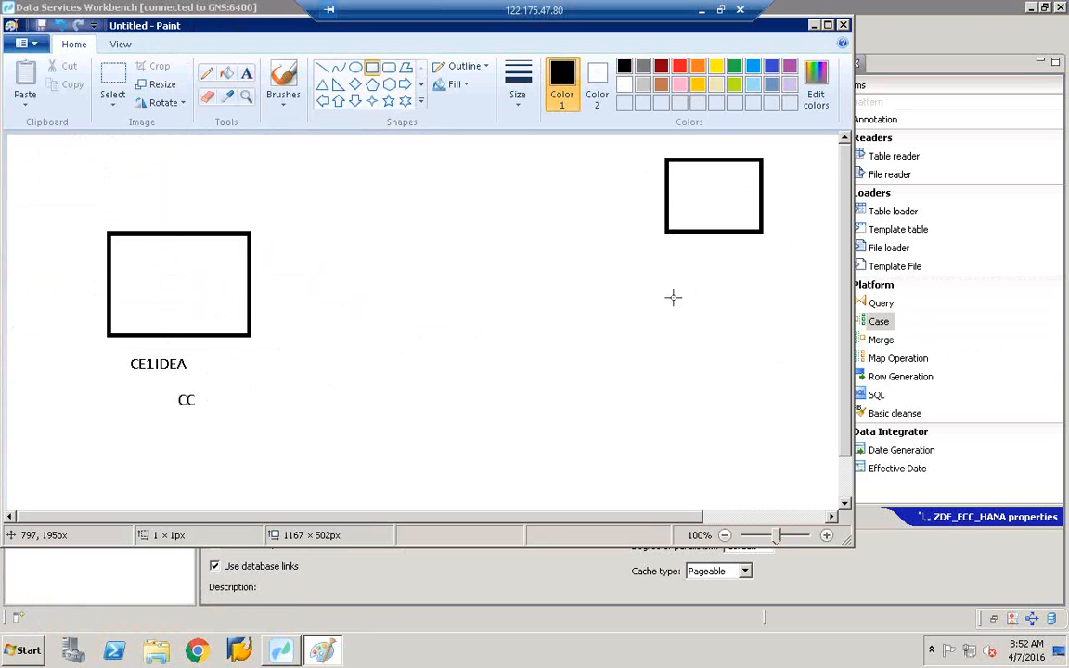
left_click_drag(673, 297, 788, 390)
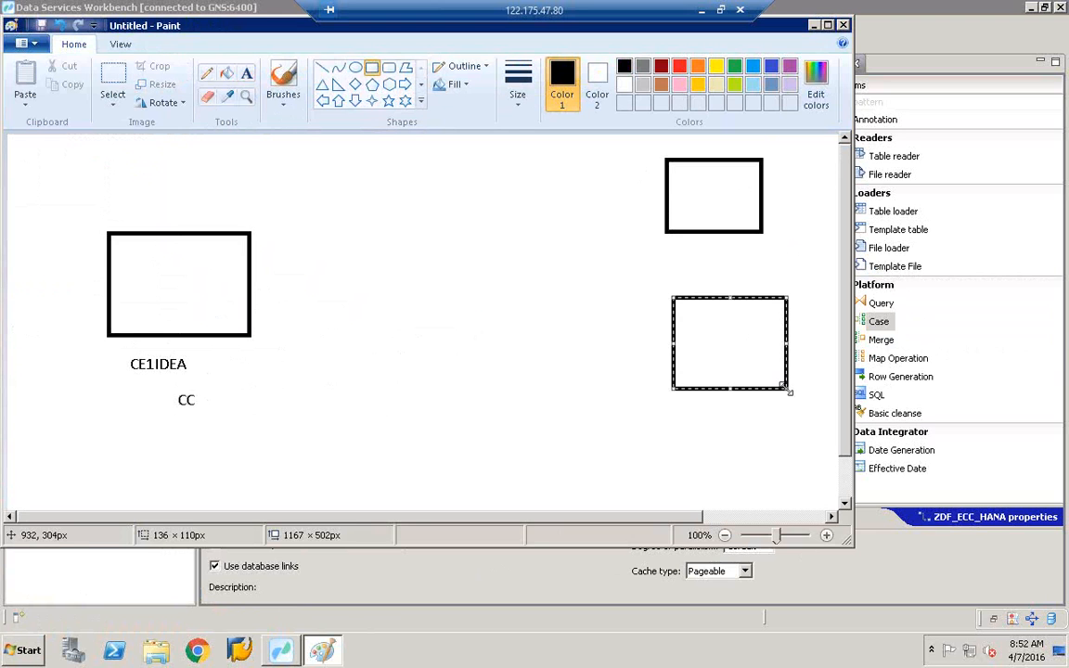
left_click(580, 346)
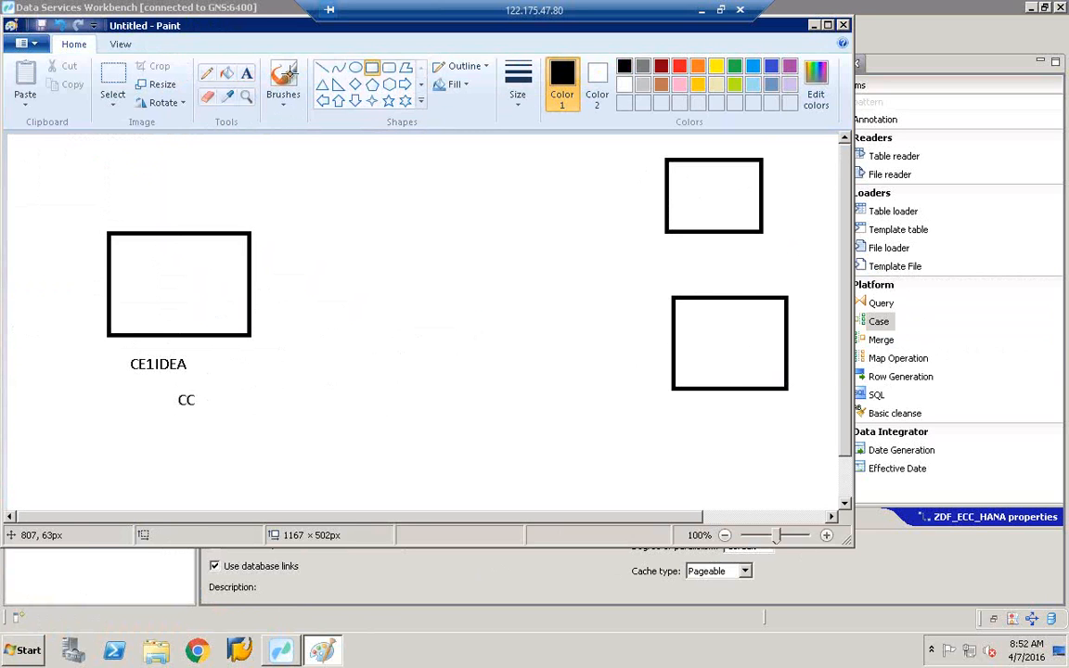
- Label the right boxes 1000 and 2000/3000 on two lines
left_click(247, 72)
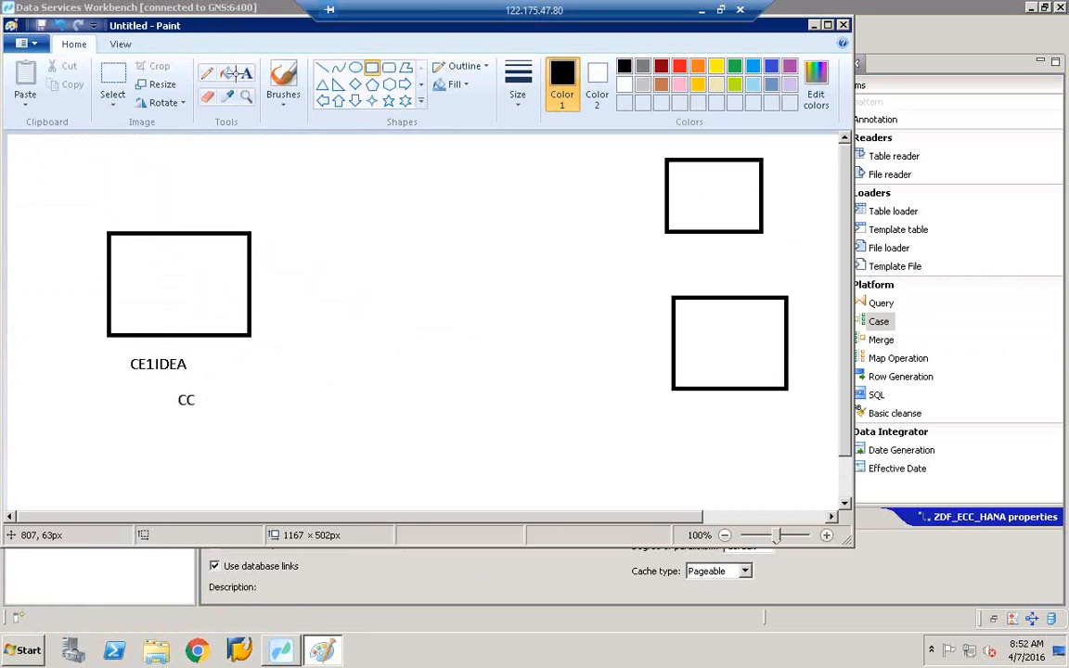
left_click(686, 195)
type("1000")
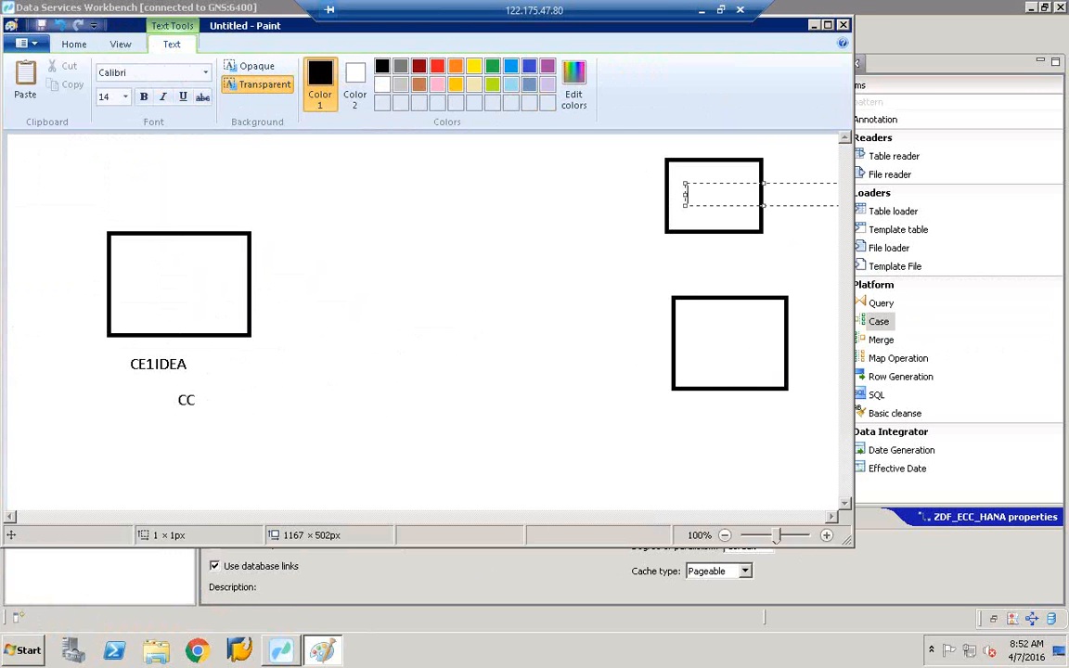
left_click(580, 242)
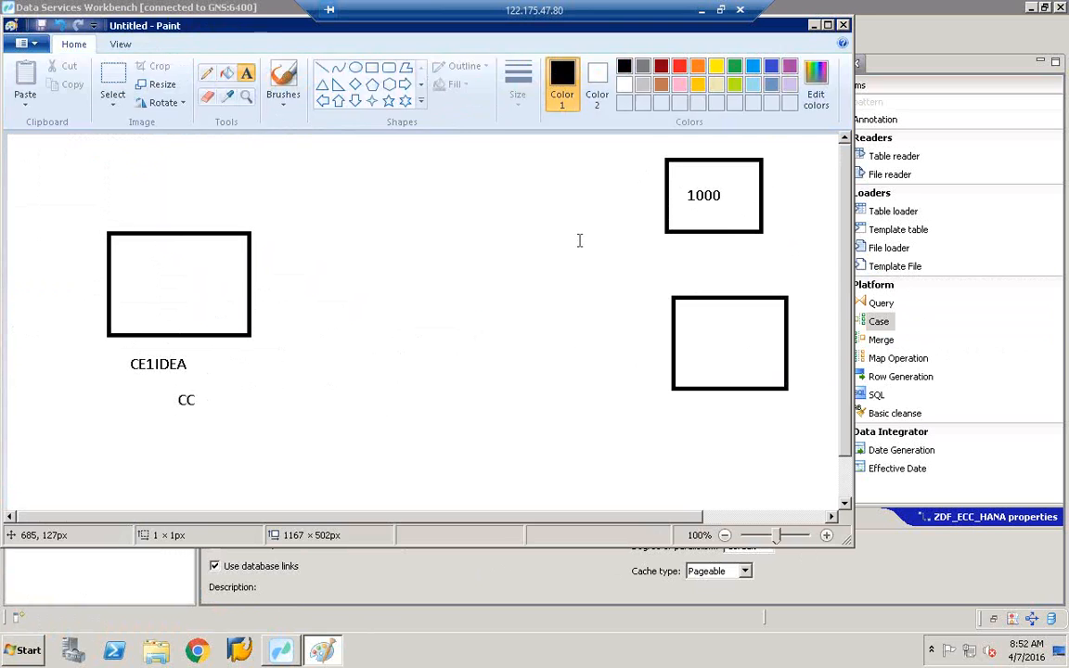
left_click(695, 344)
left_click(694, 343)
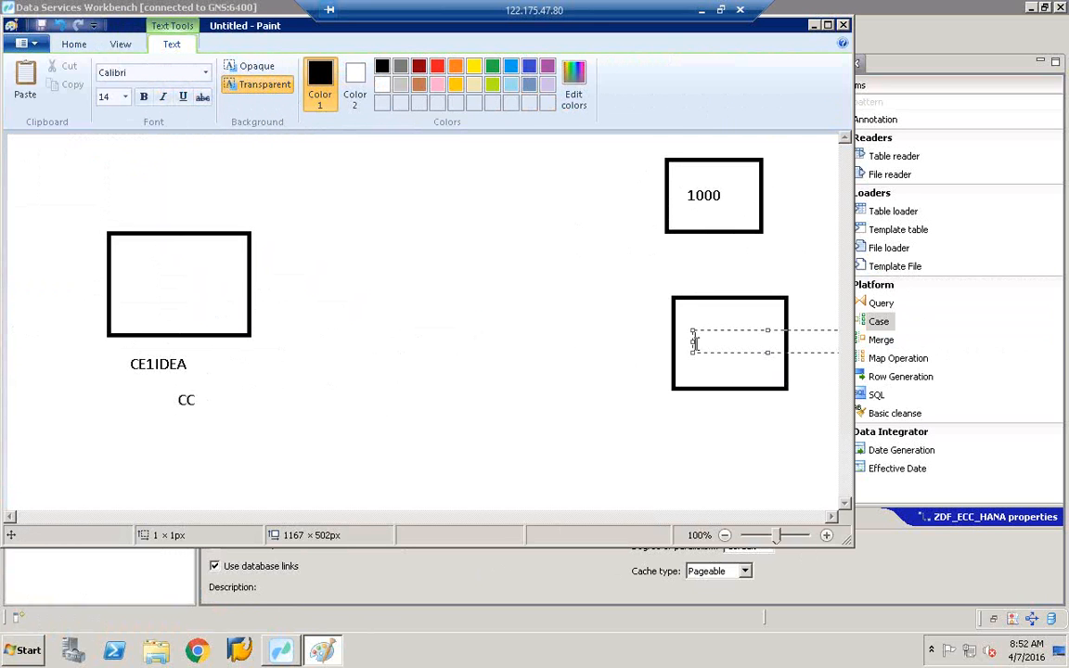
type("2000")
key("Return")
type("3000")
left_click(568, 291)
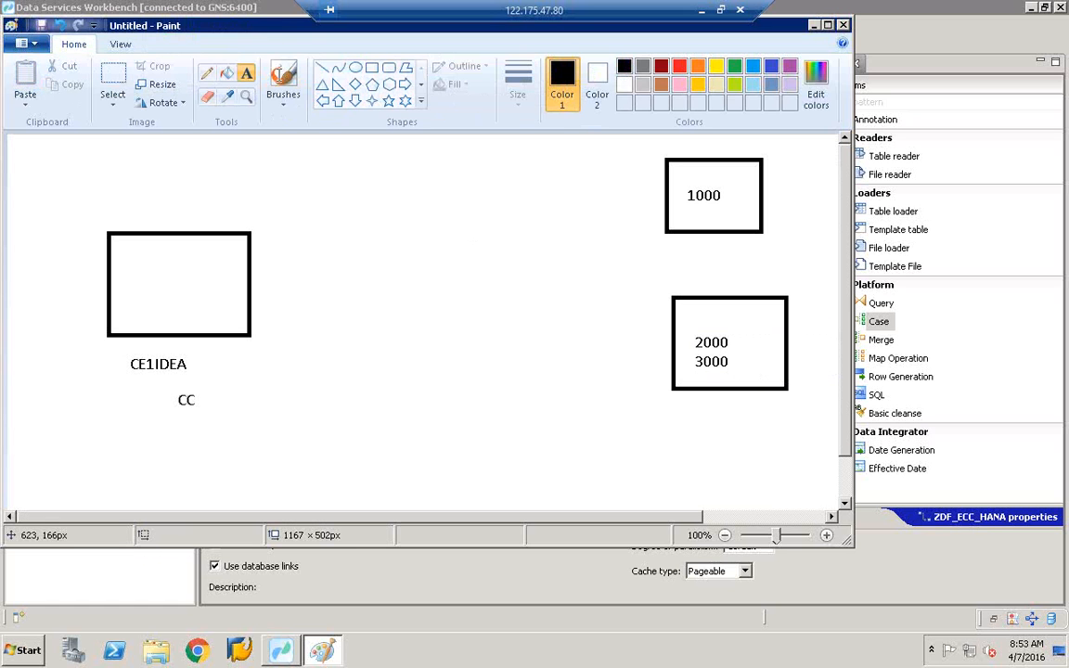
left_click(323, 70)
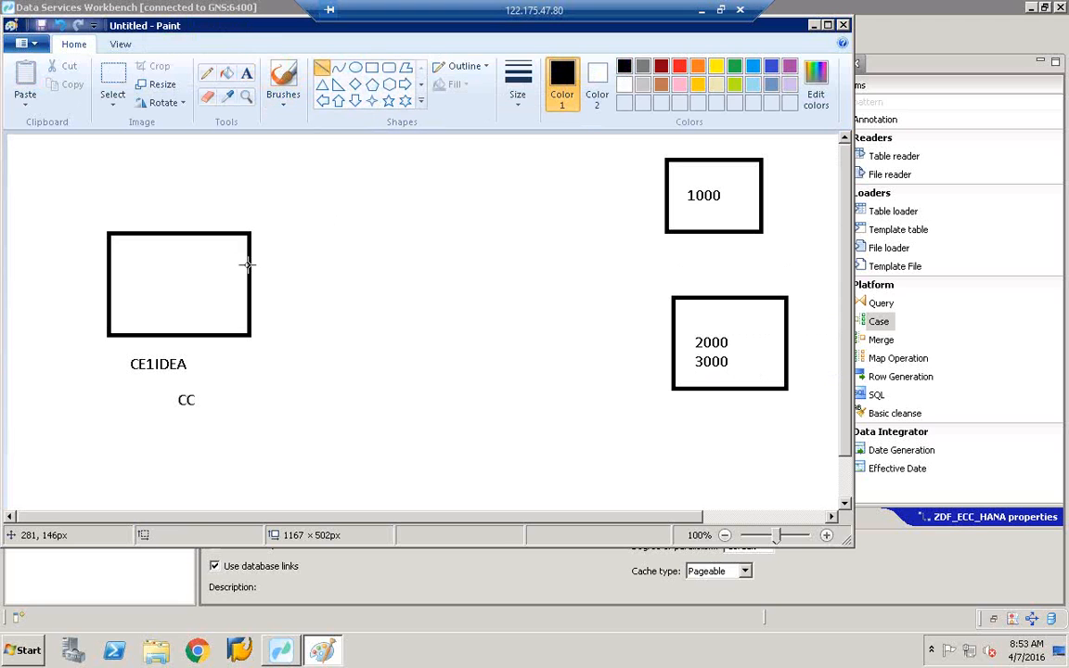
- Draw lines from the CE1IDEA box to the 1000 and 2000/3000 boxes
left_click_drag(247, 264, 665, 192)
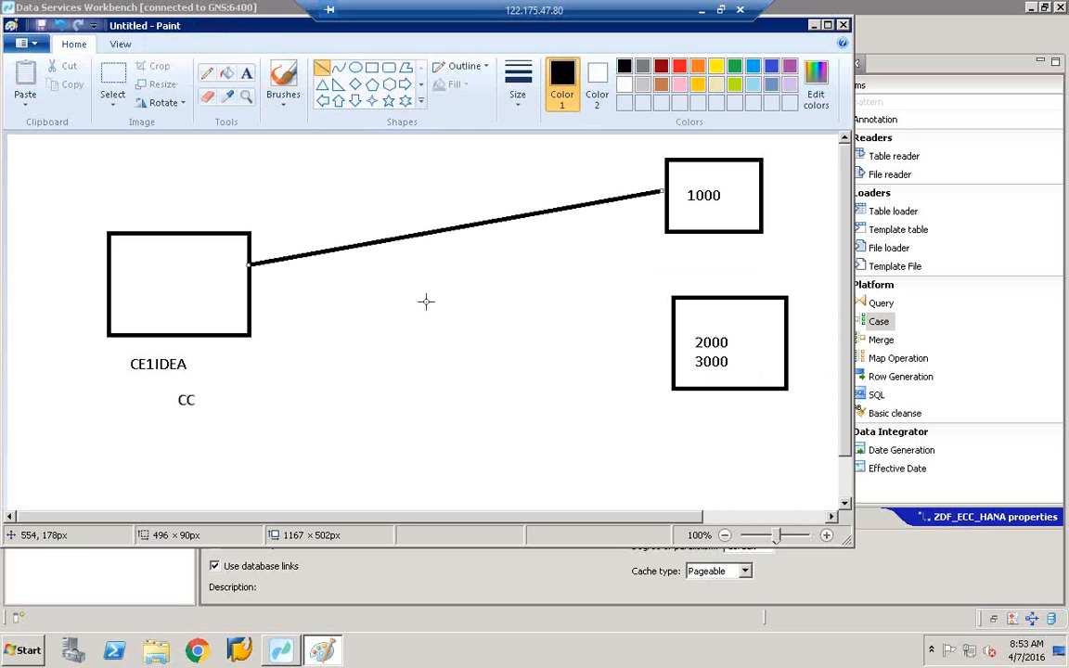
left_click(396, 305)
left_click_drag(250, 290, 673, 370)
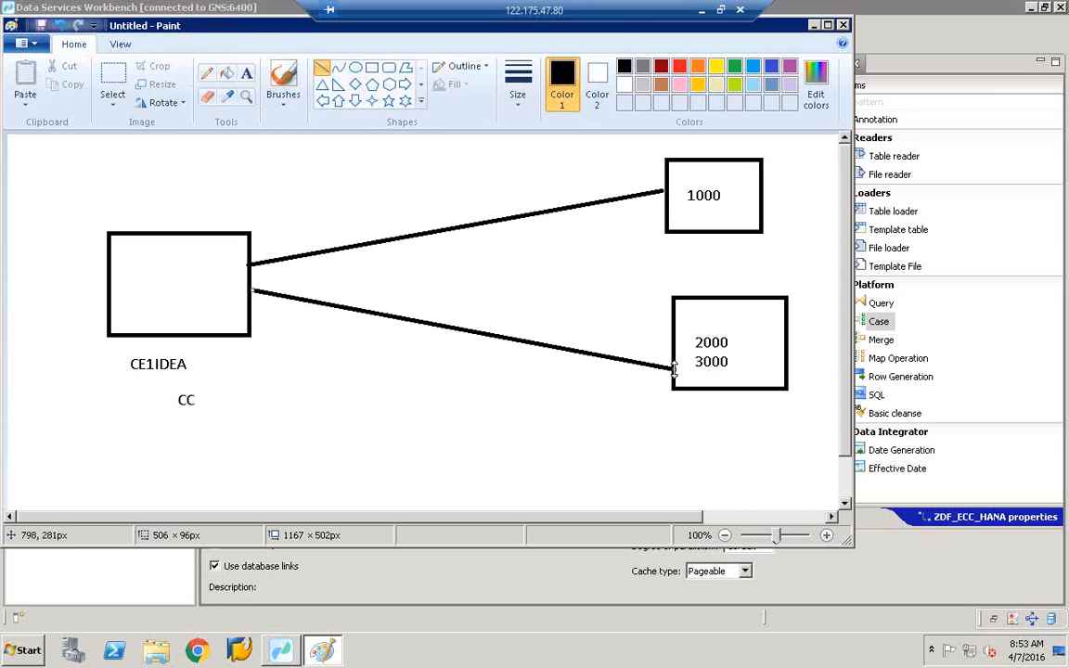
- Add a central box with a framed CASE label, then return to the Workbench
left_click(373, 69)
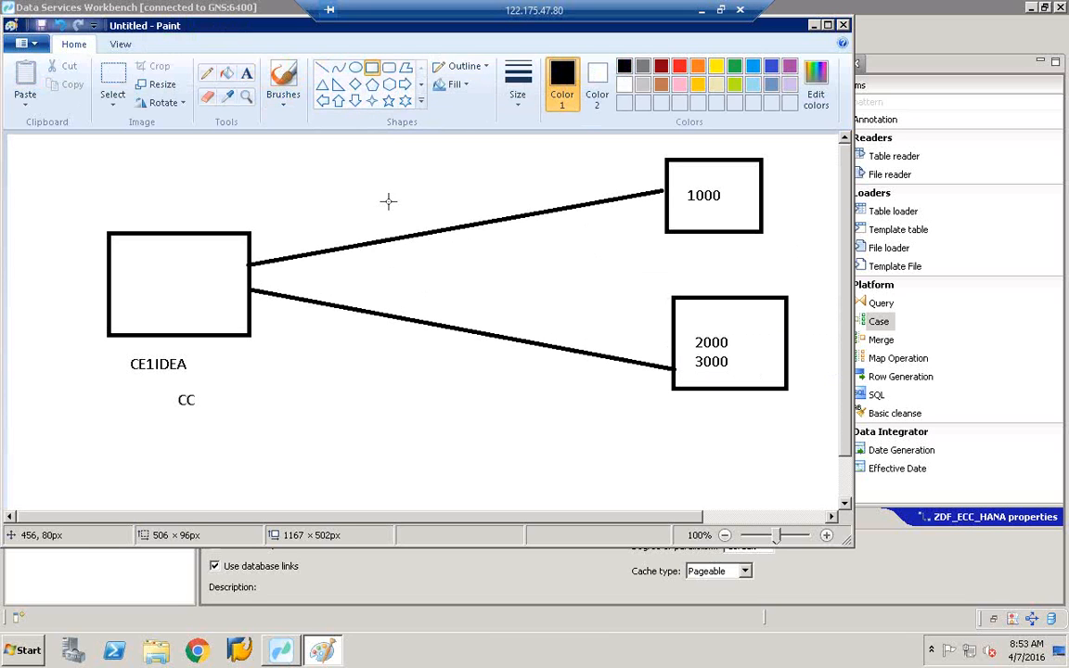
left_click_drag(388, 202, 574, 407)
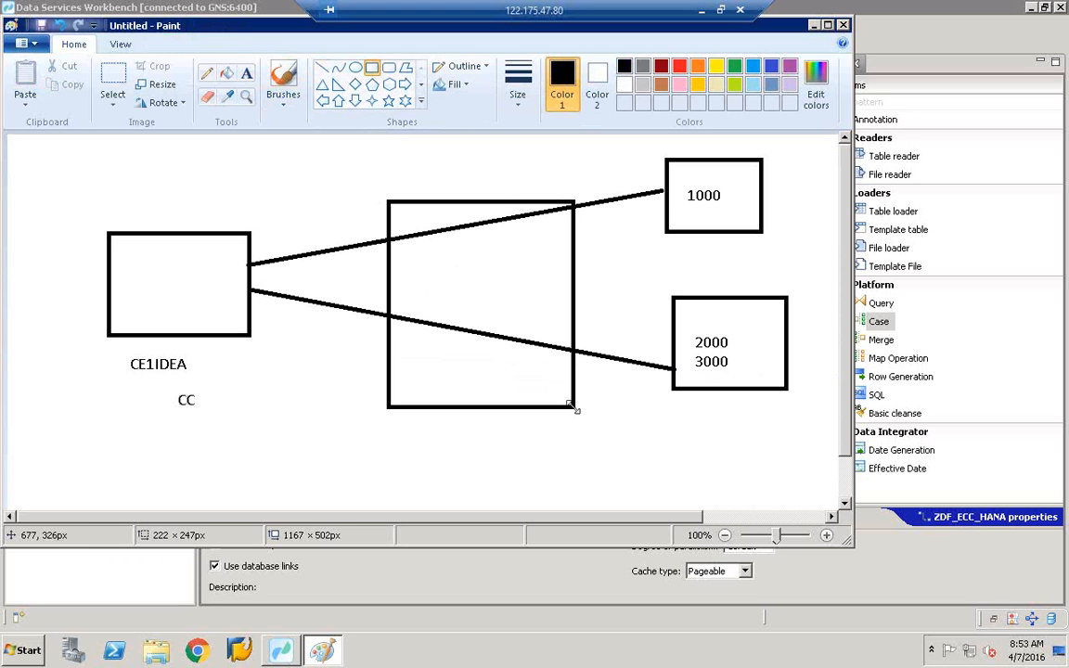
left_click(246, 73)
left_click(458, 290)
type("CASE")
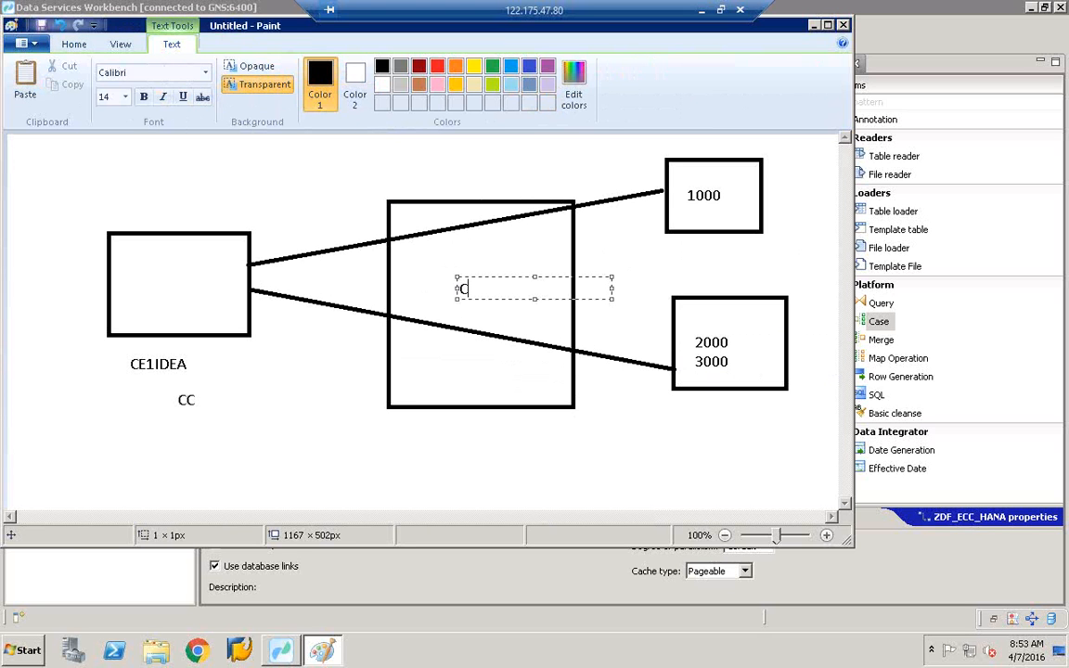
left_click(554, 176)
left_click(373, 69)
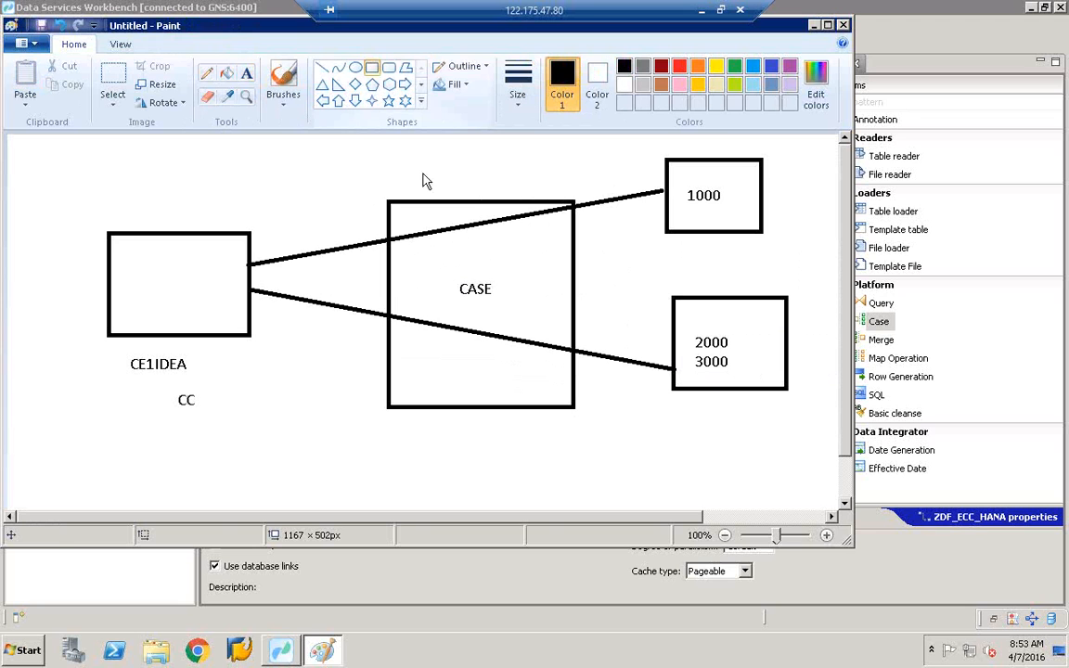
left_click(442, 262)
left_click_drag(491, 296, 518, 317)
left_click(598, 311)
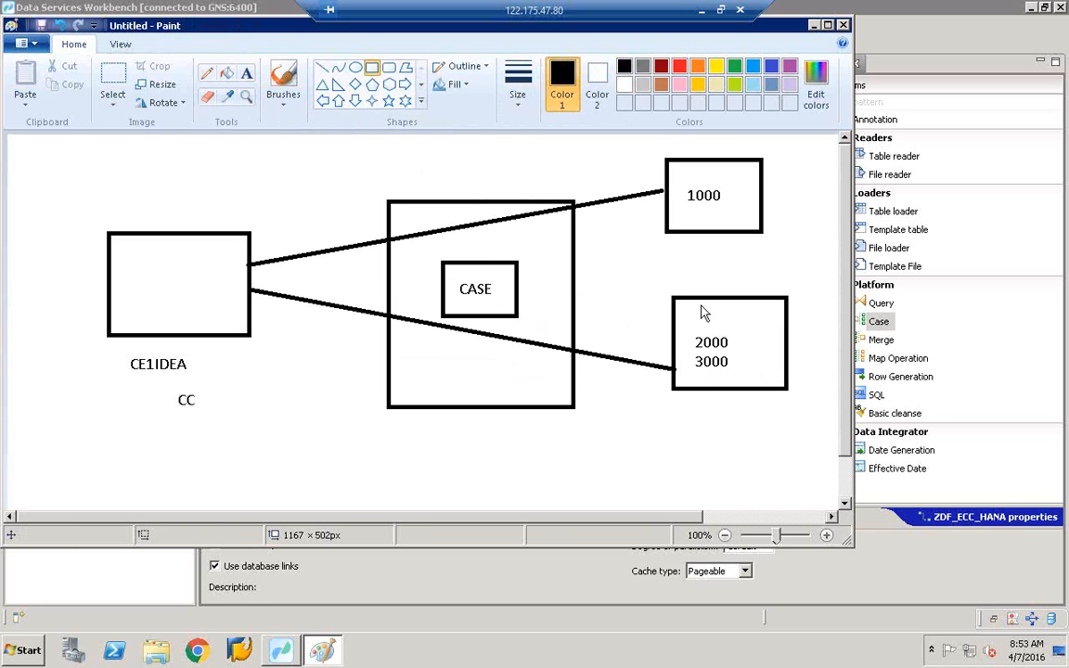
left_click(878, 315)
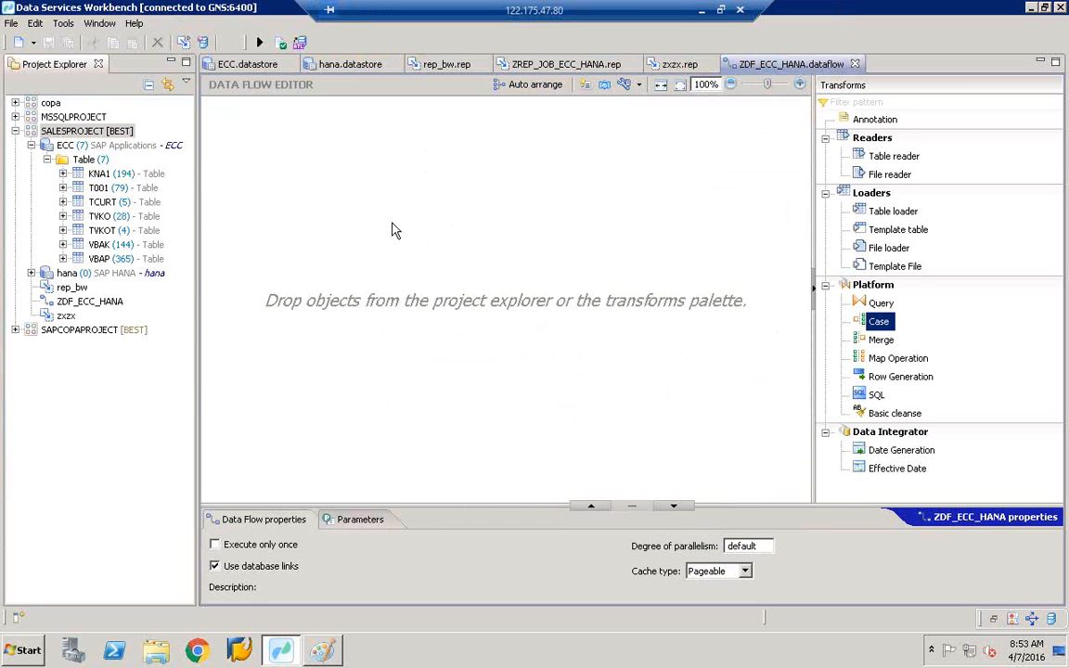
- Open the ECC datastore's settings and show its Tables list
left_click(92, 132)
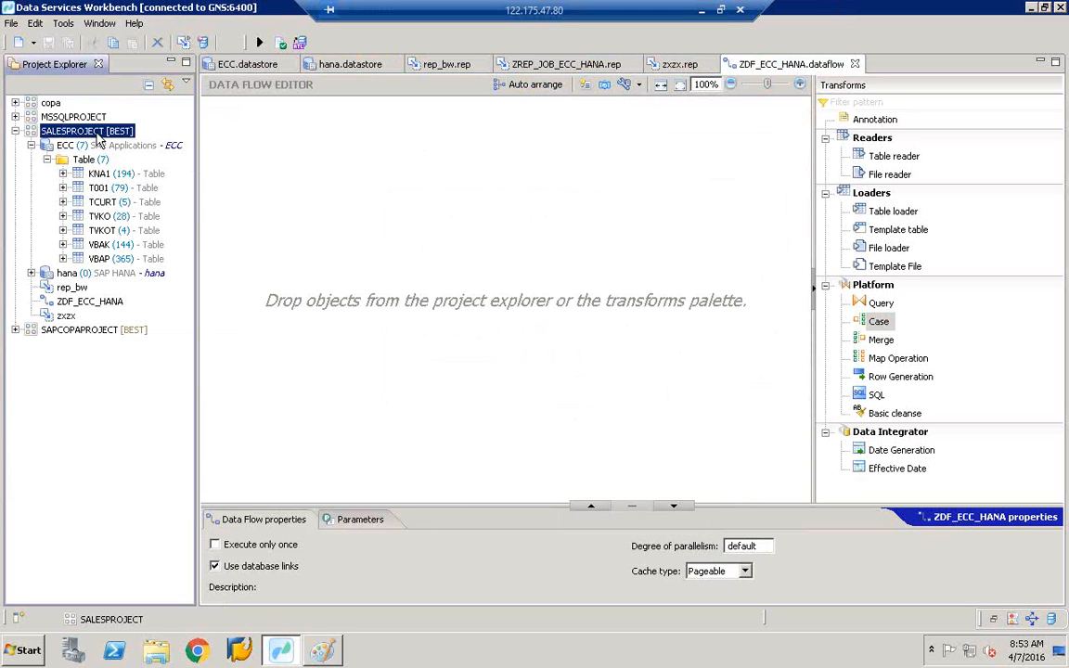
left_click(74, 147)
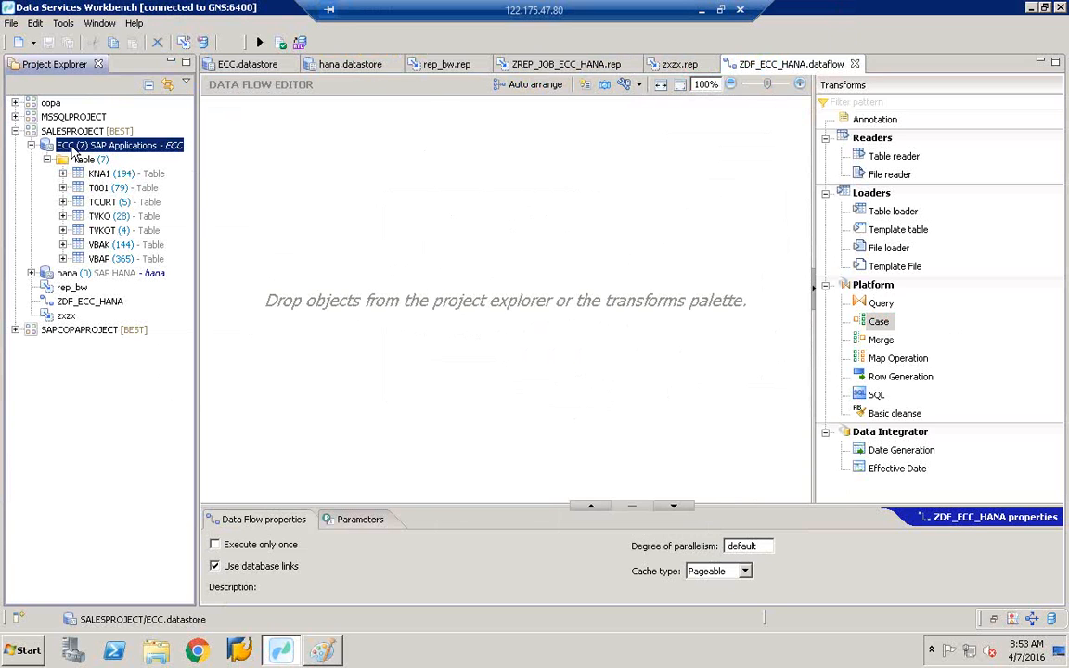
double_click(73, 148)
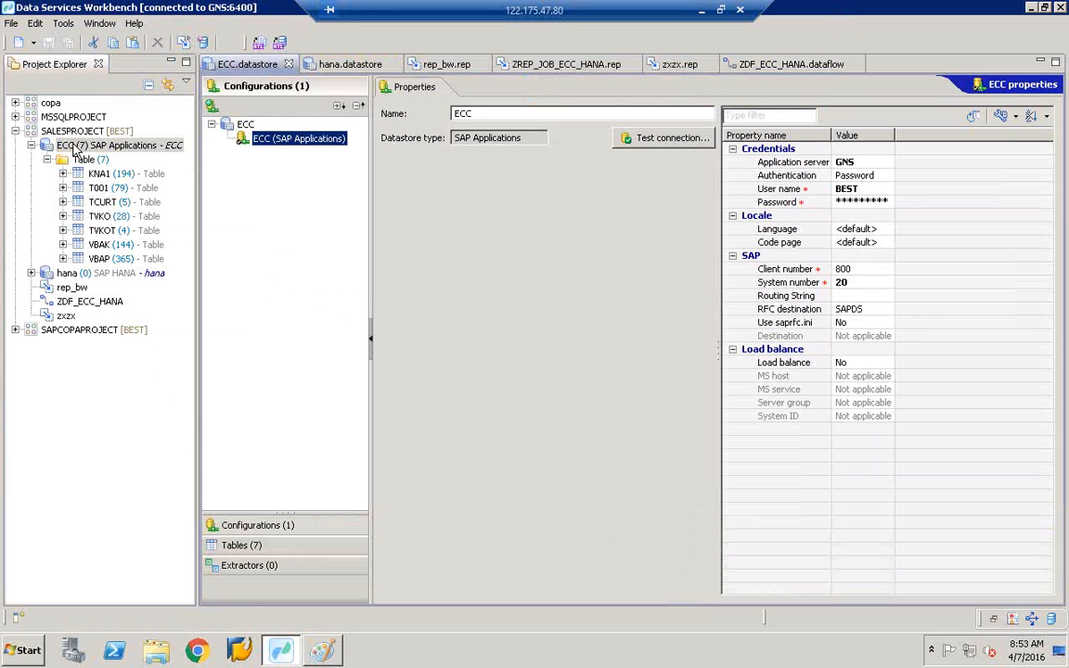
left_click(240, 545)
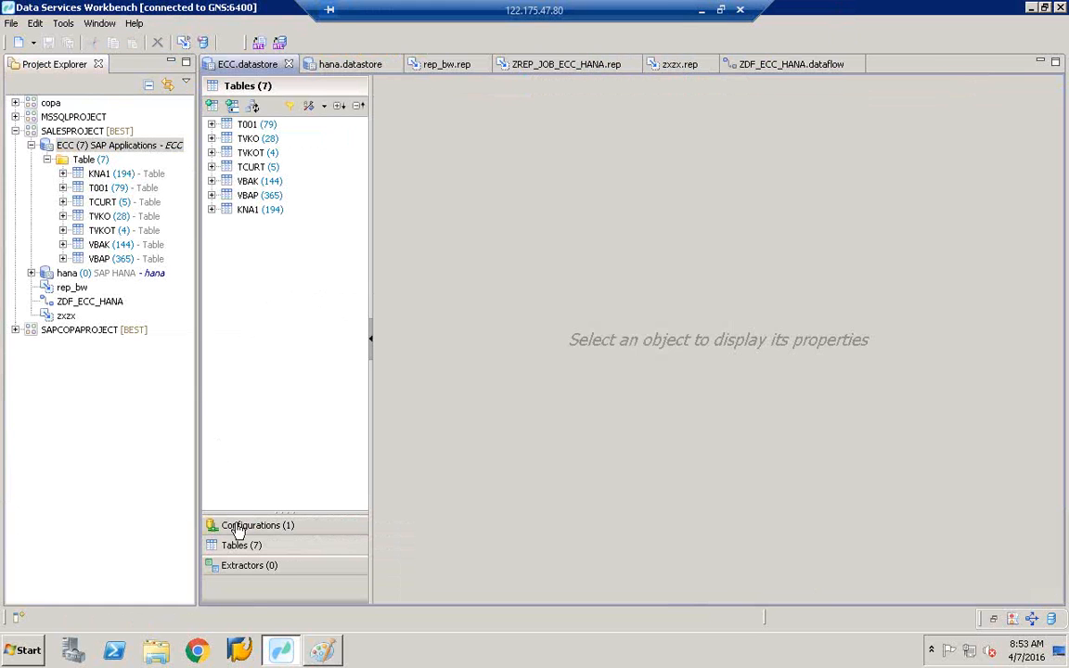
- Import table CE1IDEA by name into the ECC datastore and save it
left_click(232, 108)
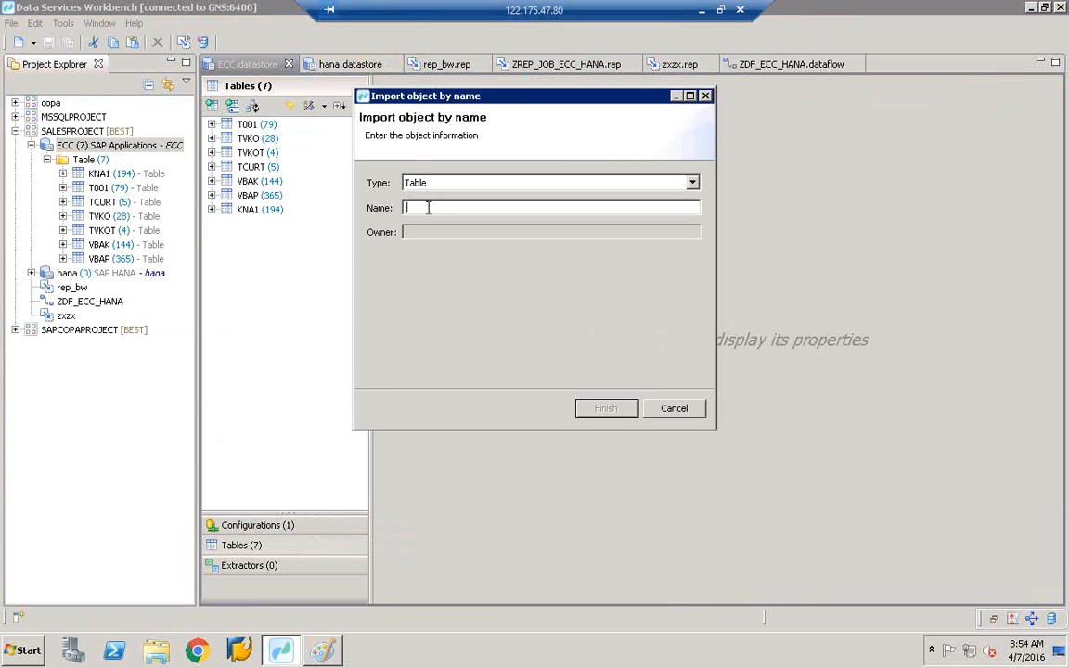
type("ce1")
key("BackSpace")
key("BackSpace")
key("BackSpace")
type("CE1IDEA")
left_click(616, 414)
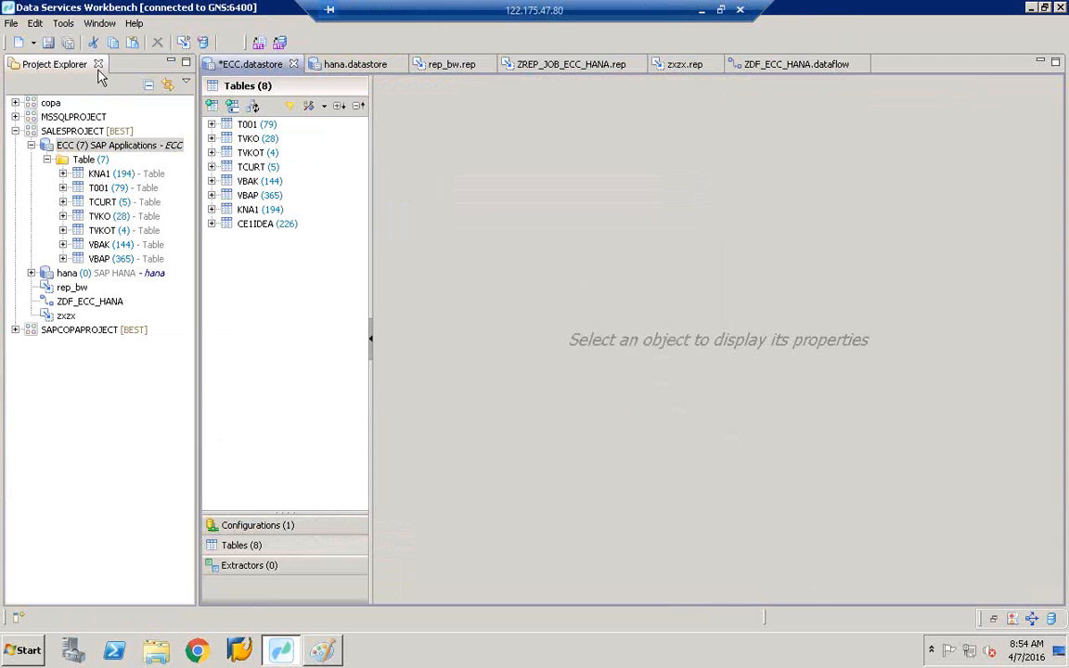
left_click(49, 43)
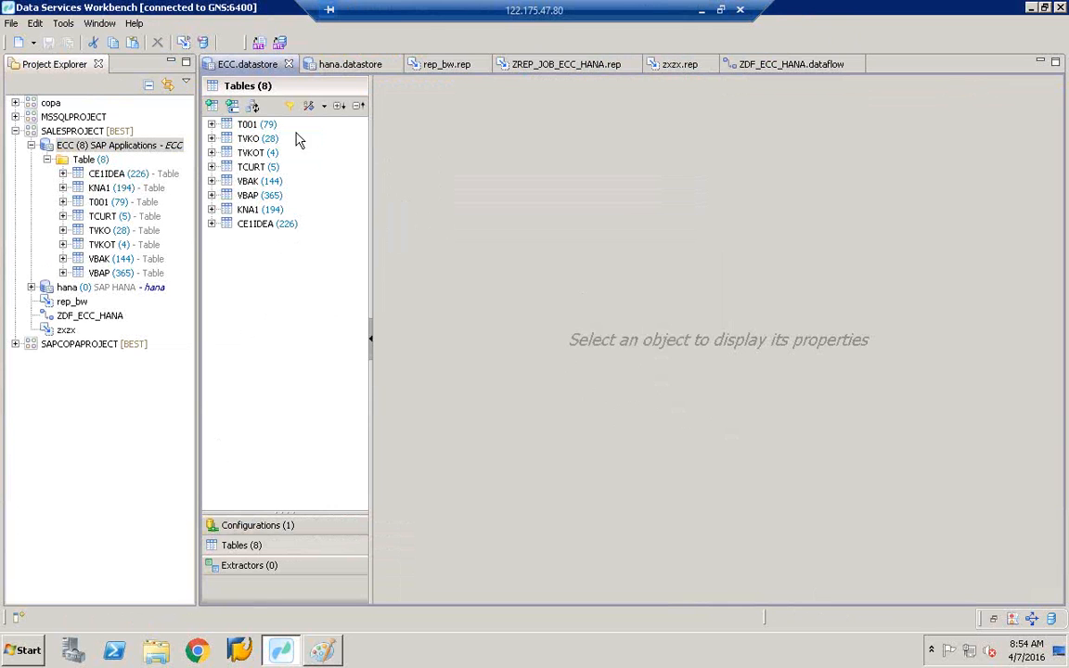
- In ZDF_ECC_HANA, abandon placing CE1IDEA and drag a Table reader onto the canvas
left_click(767, 67)
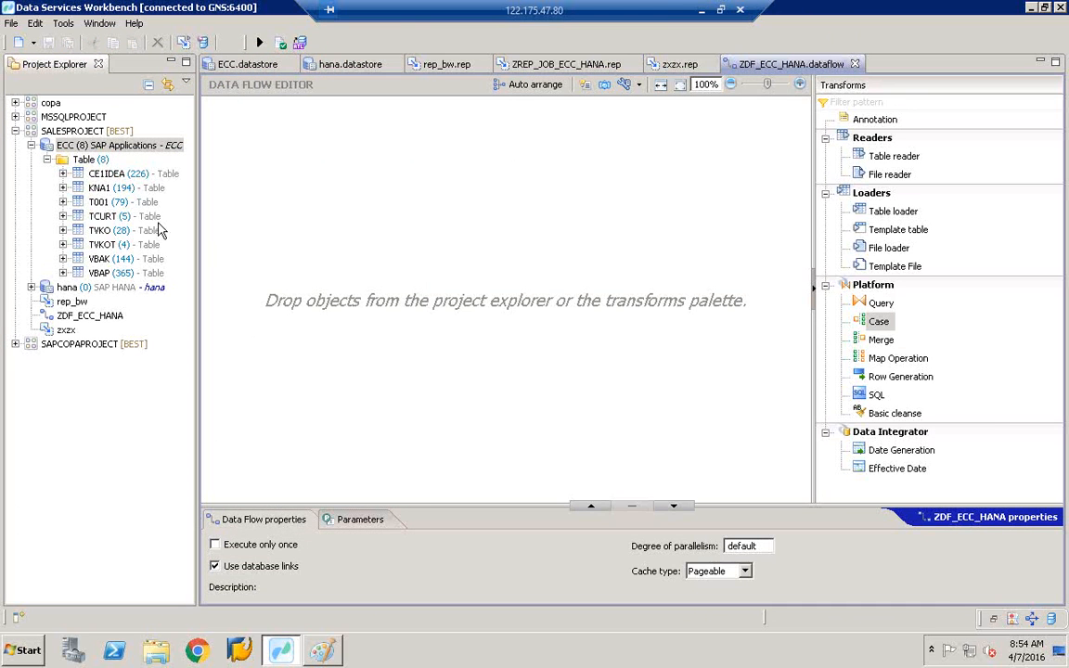
left_click(116, 178)
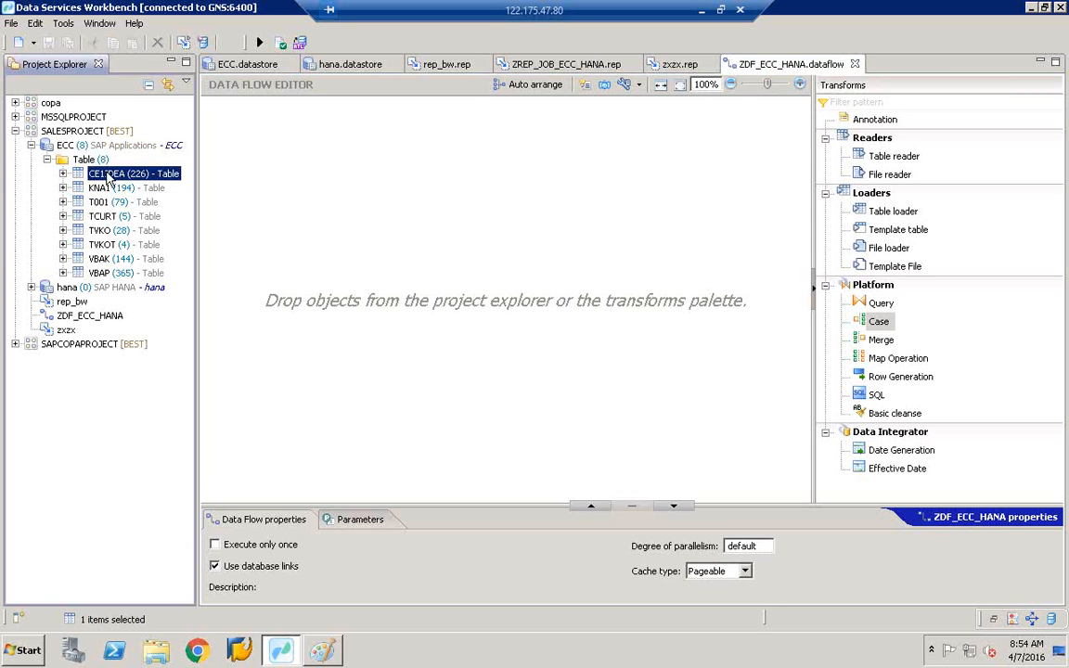
left_click_drag(109, 177, 291, 278)
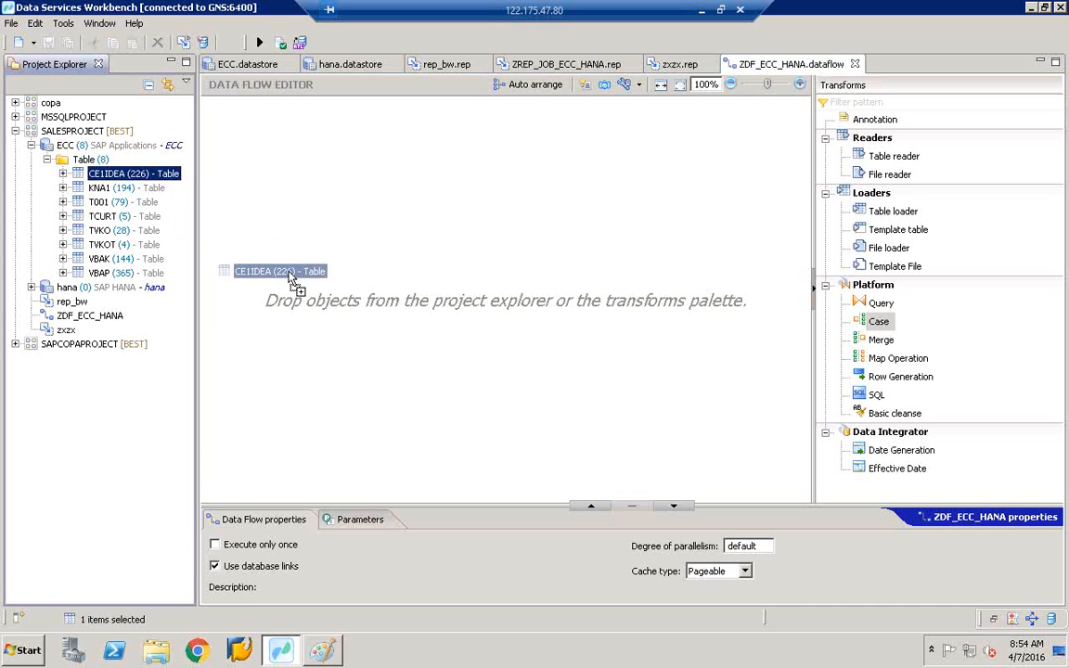
left_click_drag(290, 277, 102, 172)
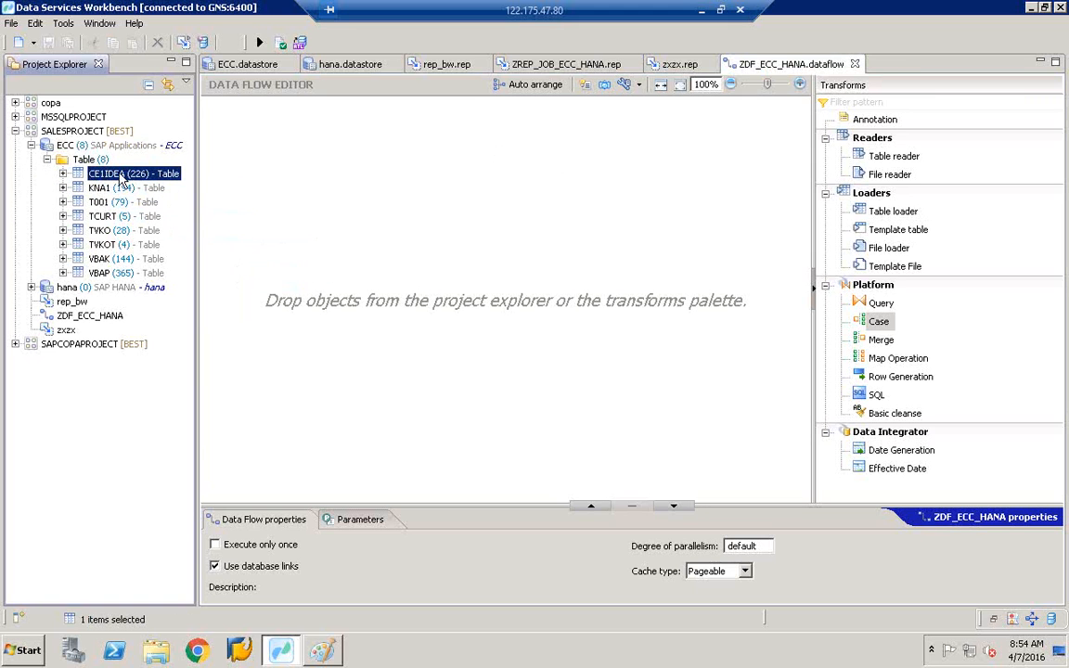
left_click(891, 158)
left_click_drag(888, 165, 261, 261)
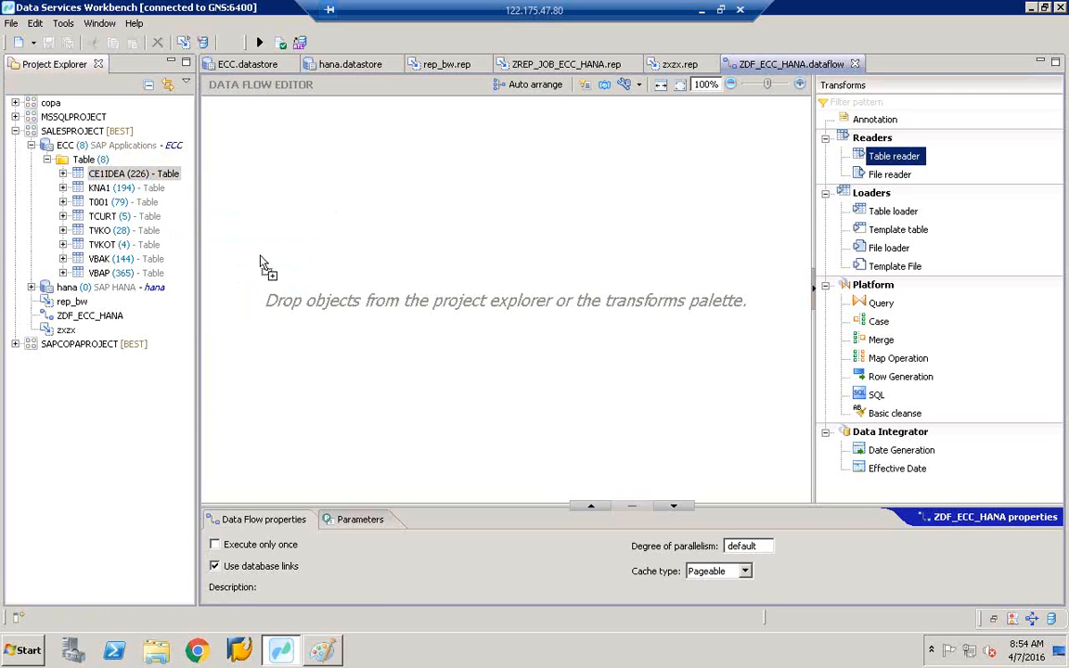
- Add a table reader for CE1IDEA from the /SALESPROJECT/ECC datastore to the data flow canvas
left_click_drag(261, 261, 261, 261)
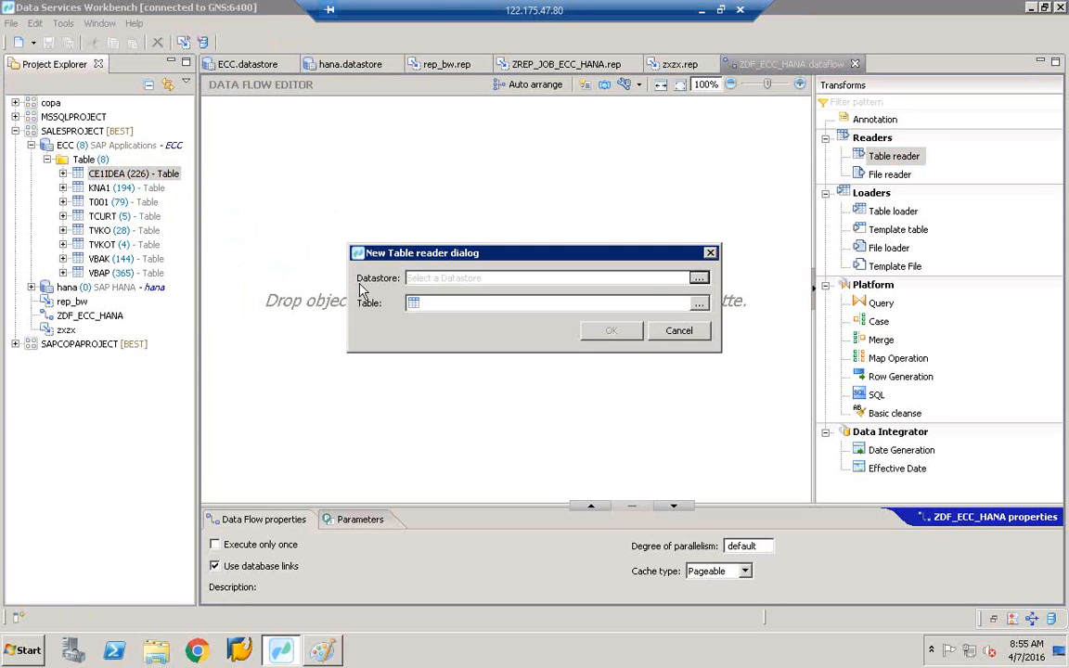
left_click(700, 278)
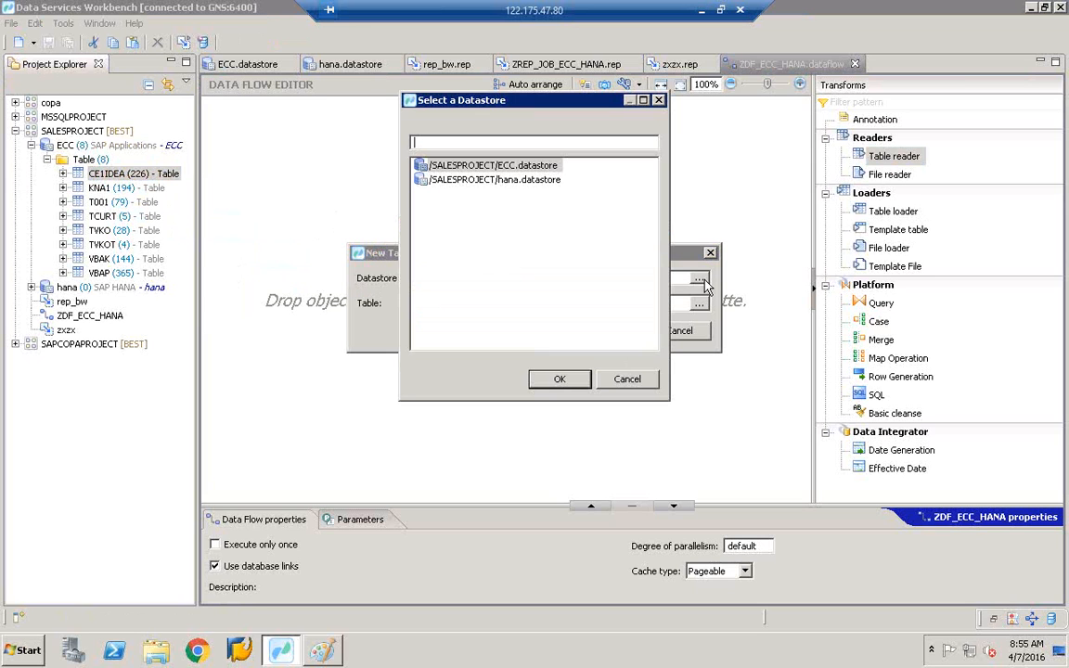
left_click(506, 168)
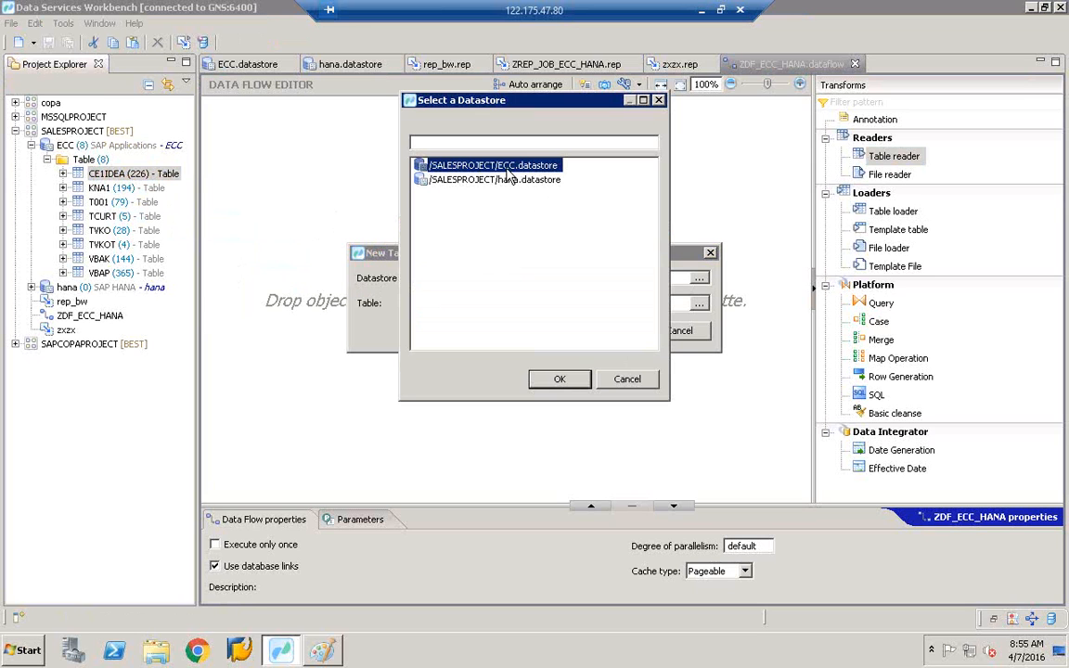
double_click(507, 171)
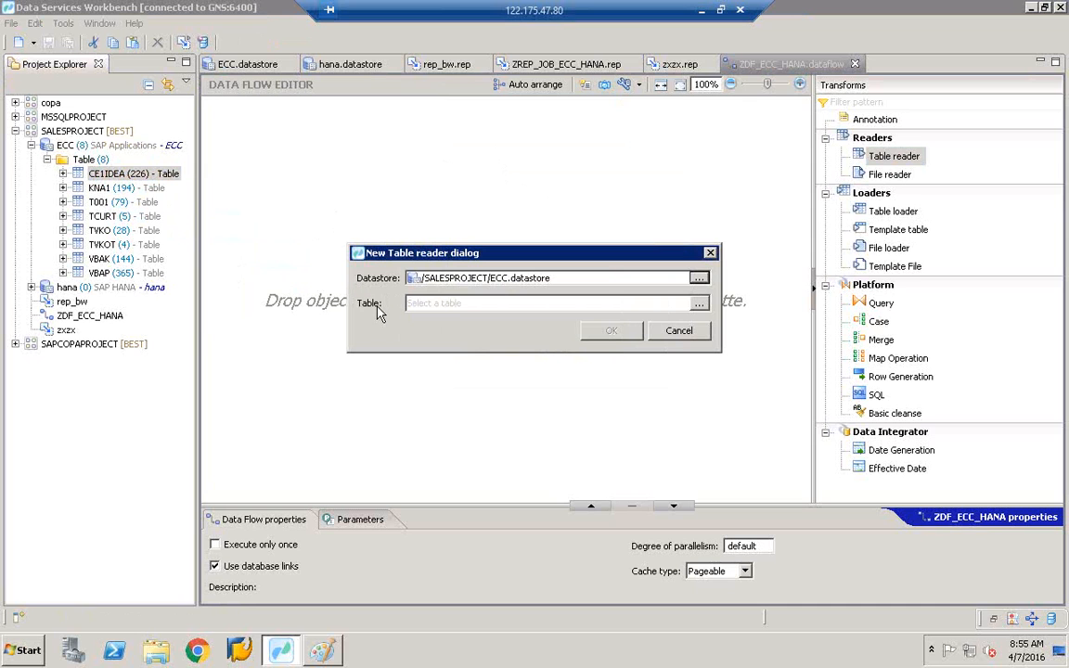
left_click(699, 305)
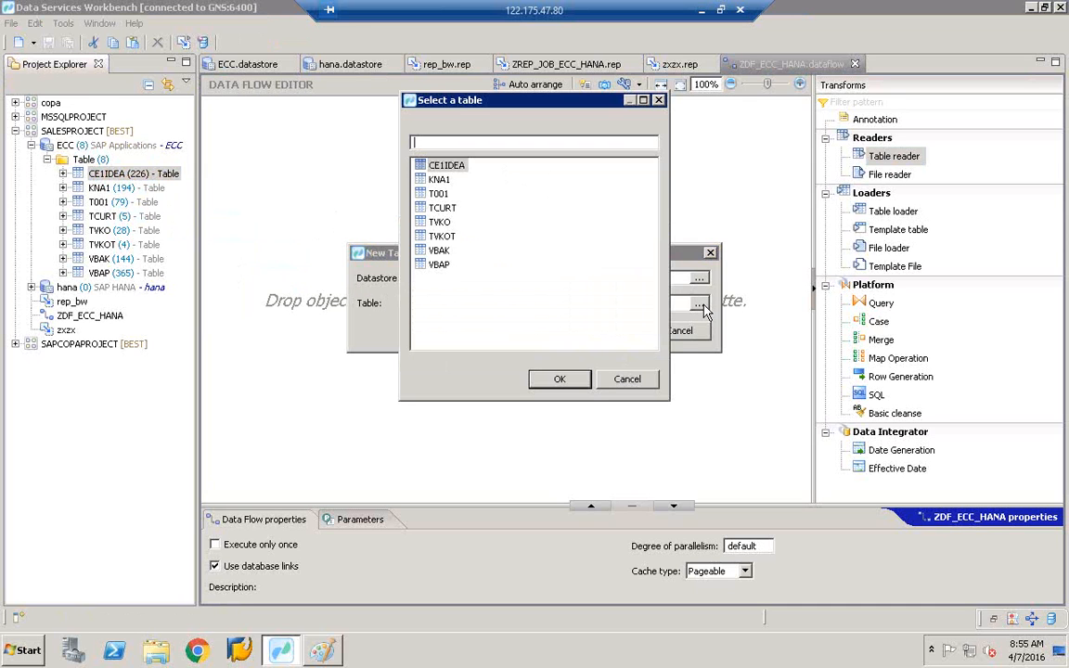
left_click(450, 167)
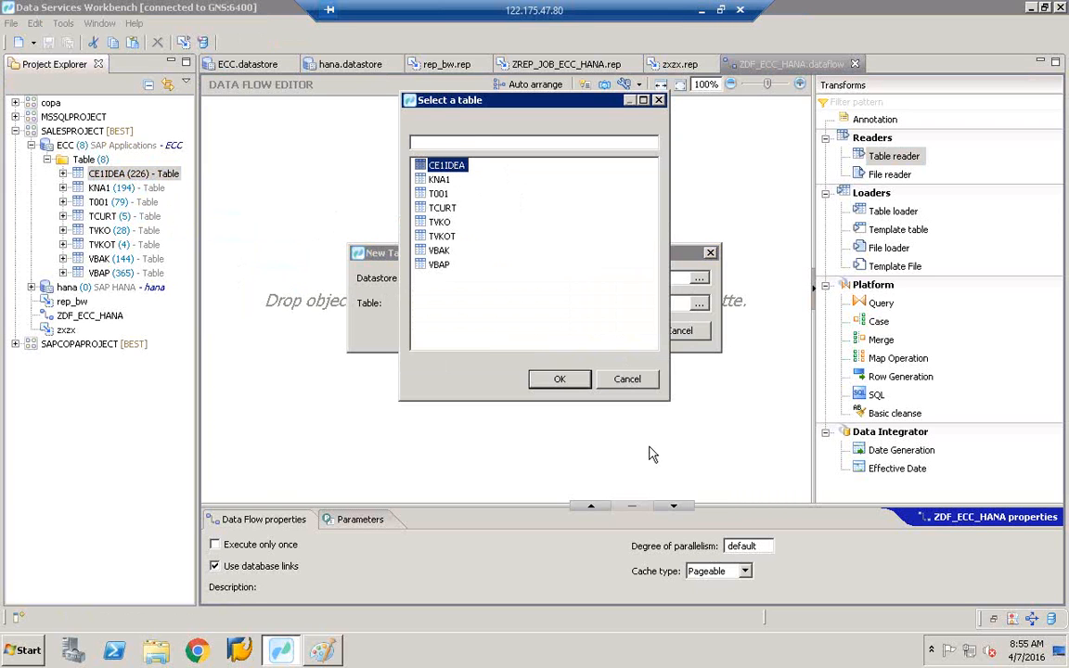
left_click(561, 380)
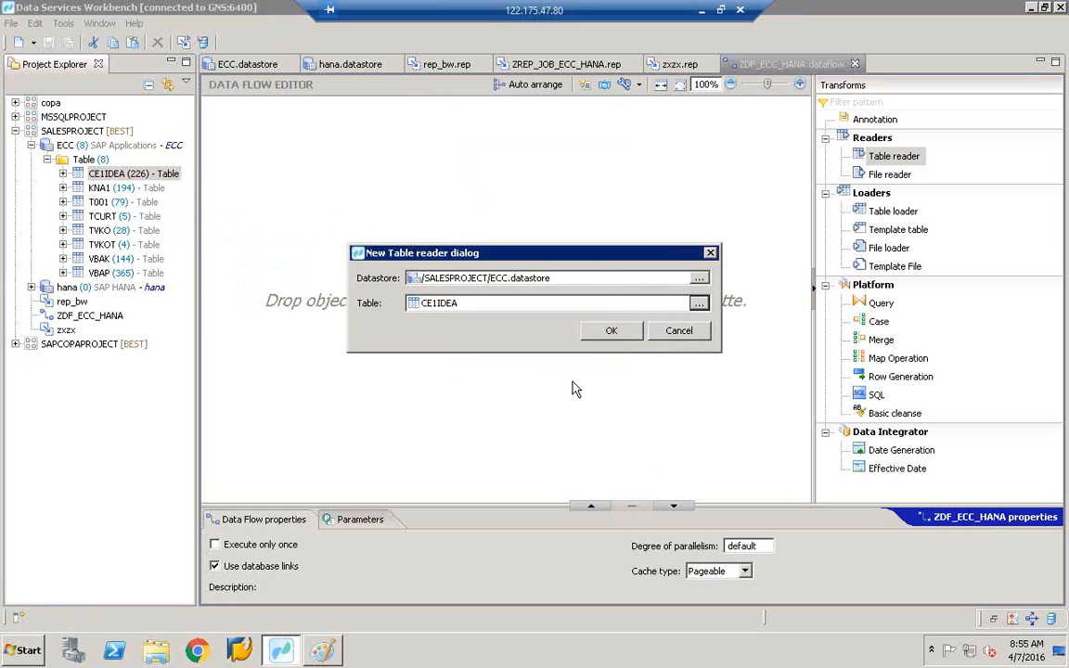
left_click(613, 332)
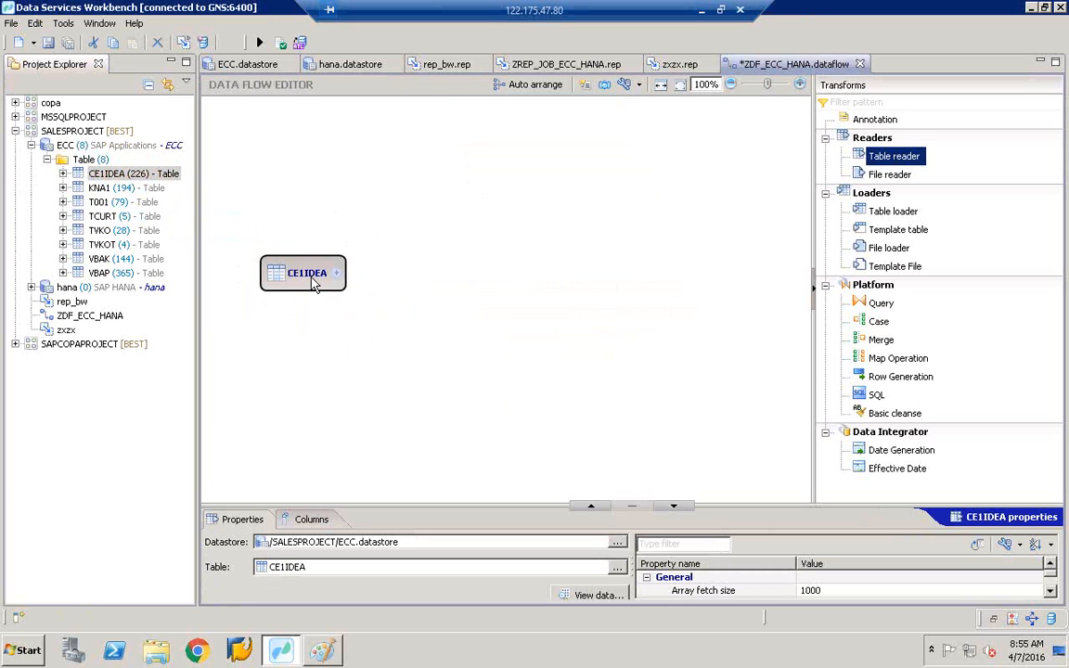
left_click_drag(314, 278, 288, 229)
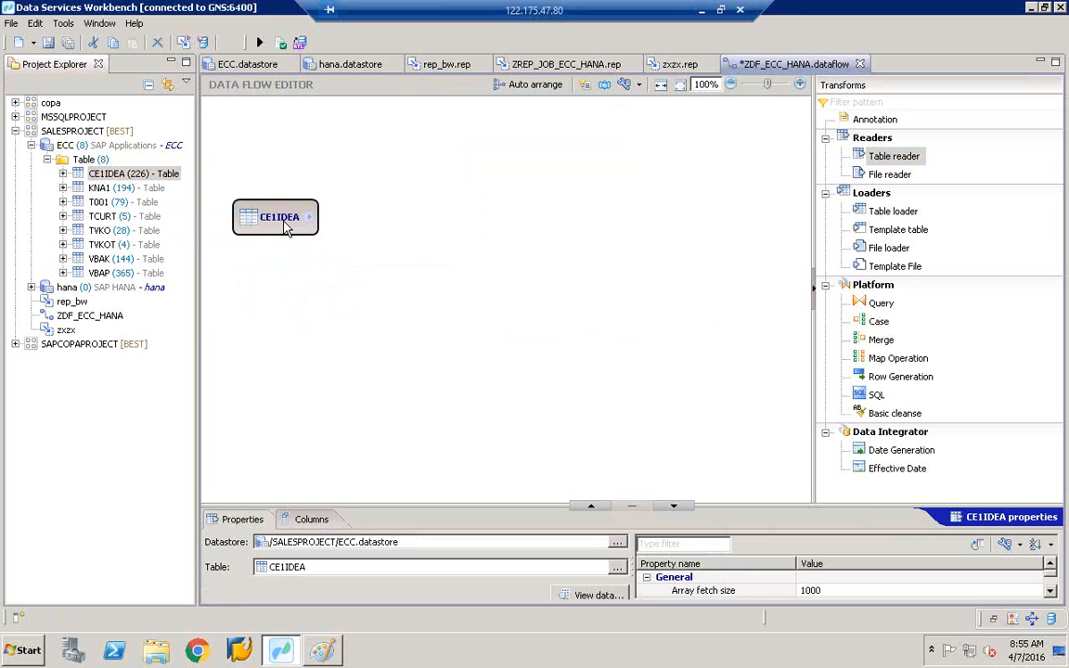
- Move CE1IDEA lower and place a Case transform from the Platform palette to its right
left_click_drag(286, 230, 274, 292)
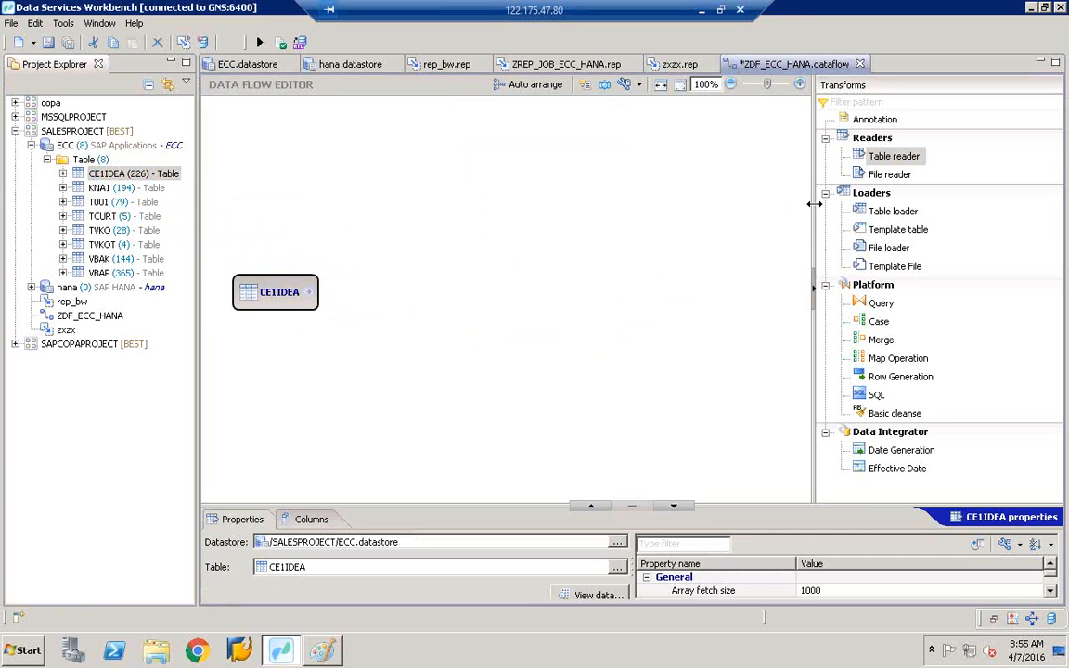
left_click_drag(814, 204, 825, 204)
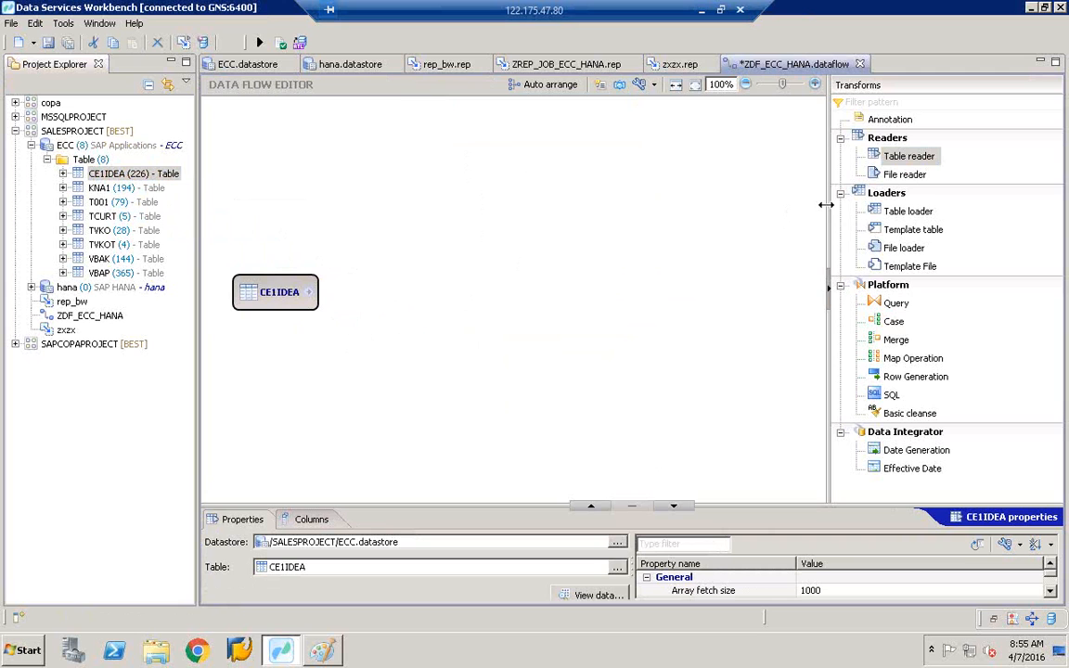
left_click(893, 322)
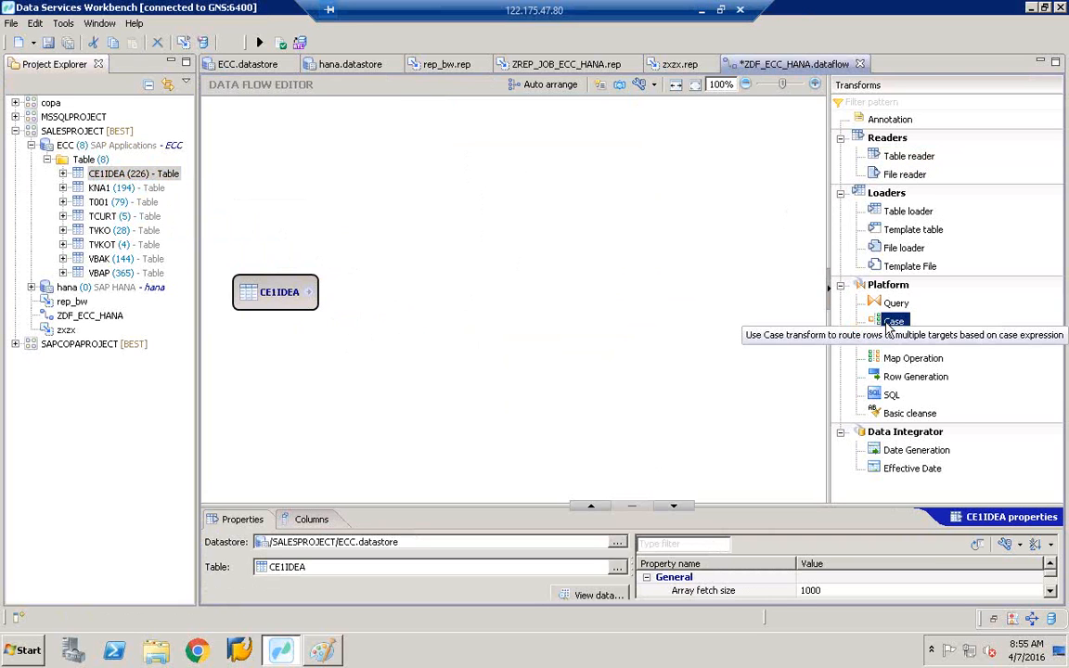
left_click_drag(888, 325, 416, 280)
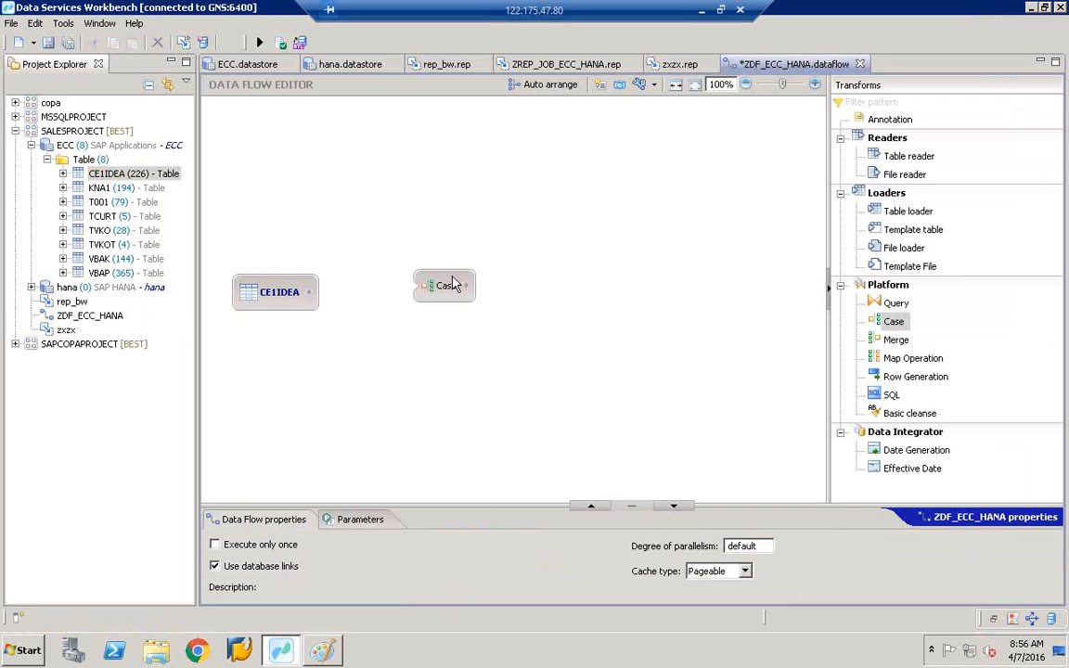
left_click_drag(464, 284, 488, 304)
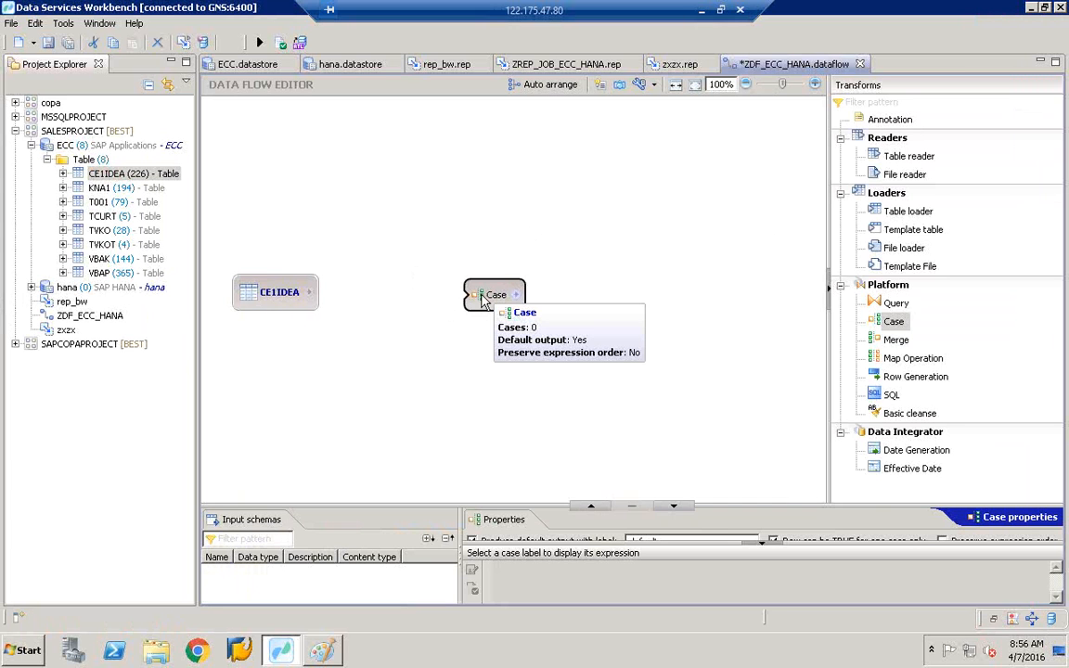
- Place a Query transform from the Transforms palette between the CE1IDEA reader and Case
left_click(895, 305)
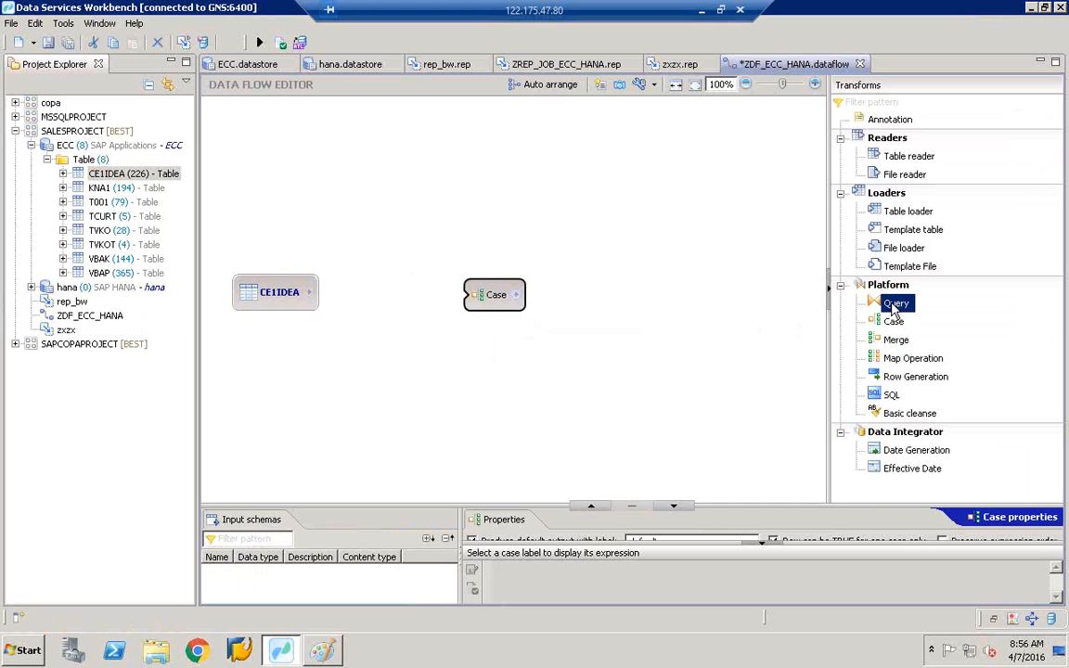
left_click(360, 297)
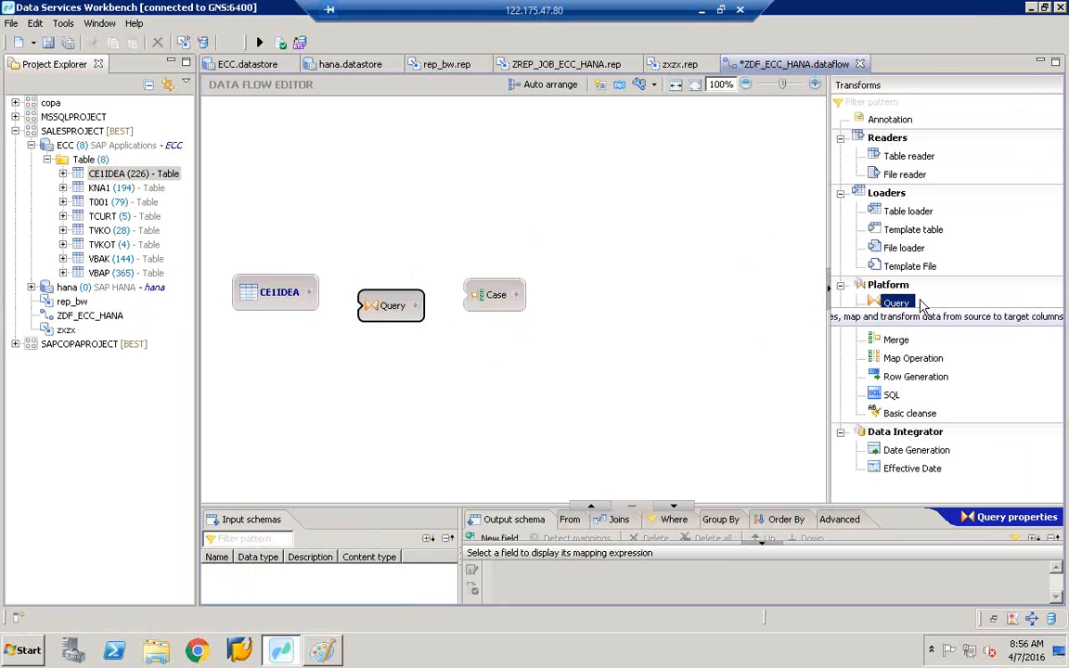
left_click_drag(829, 283, 647, 257)
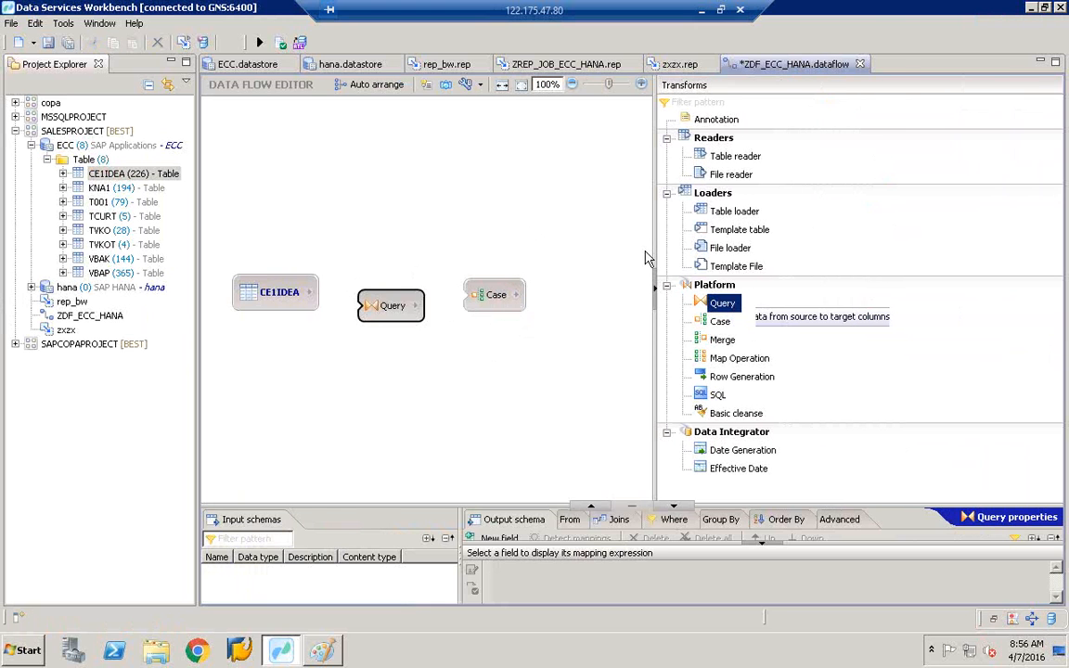
left_click(646, 257)
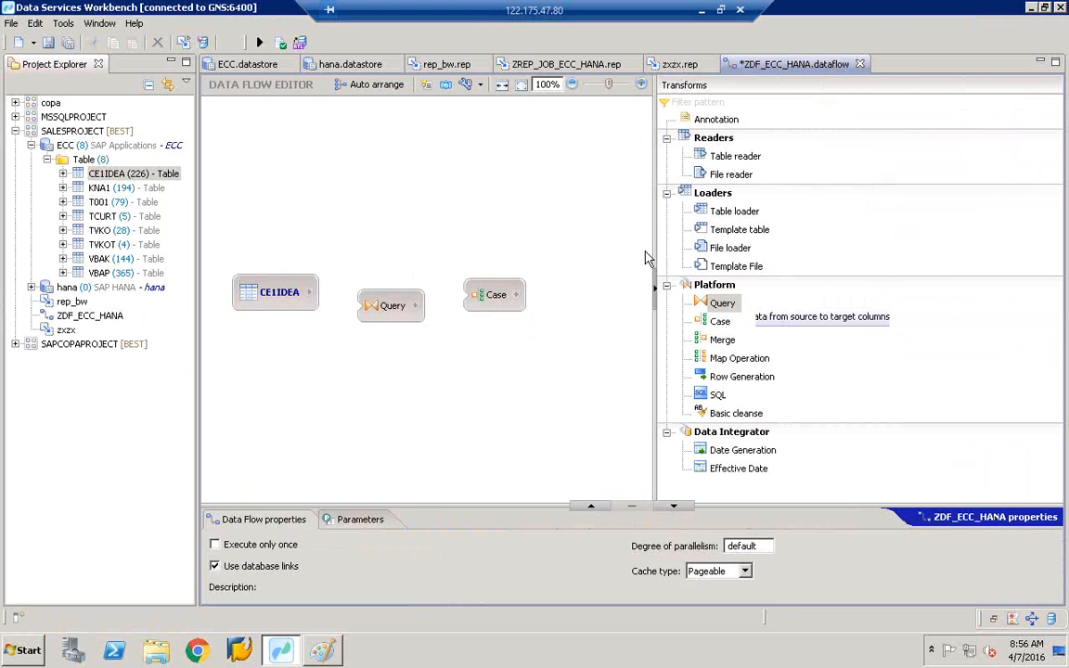
left_click(723, 307)
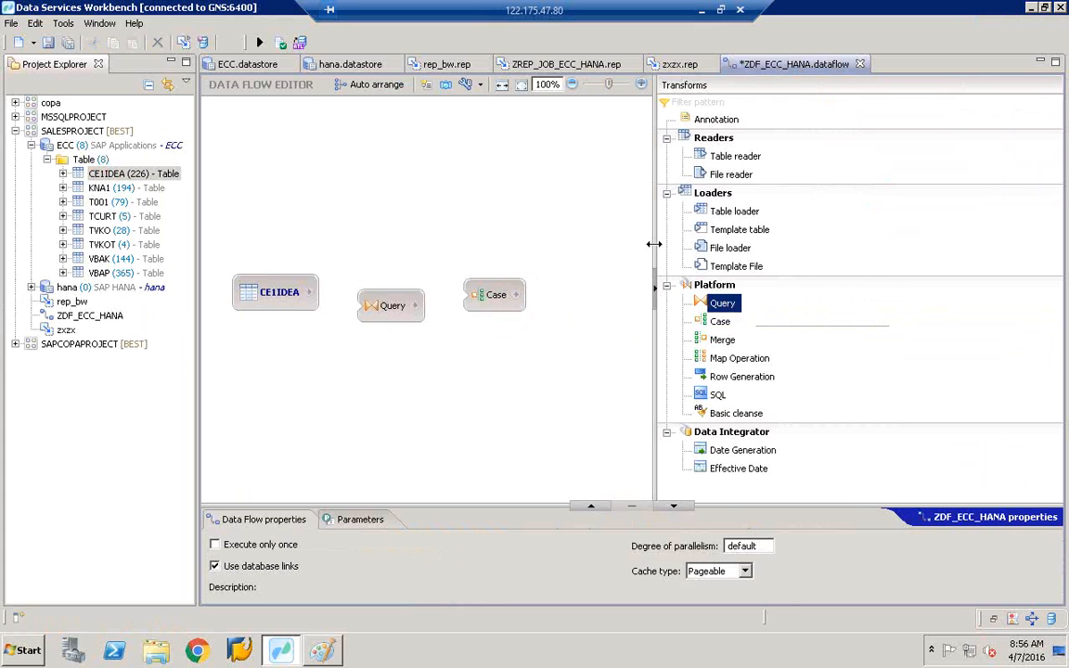
- Nudge the Case and Query nodes slightly to the right on the canvas
left_click_drag(654, 244, 730, 297)
left_click(492, 295)
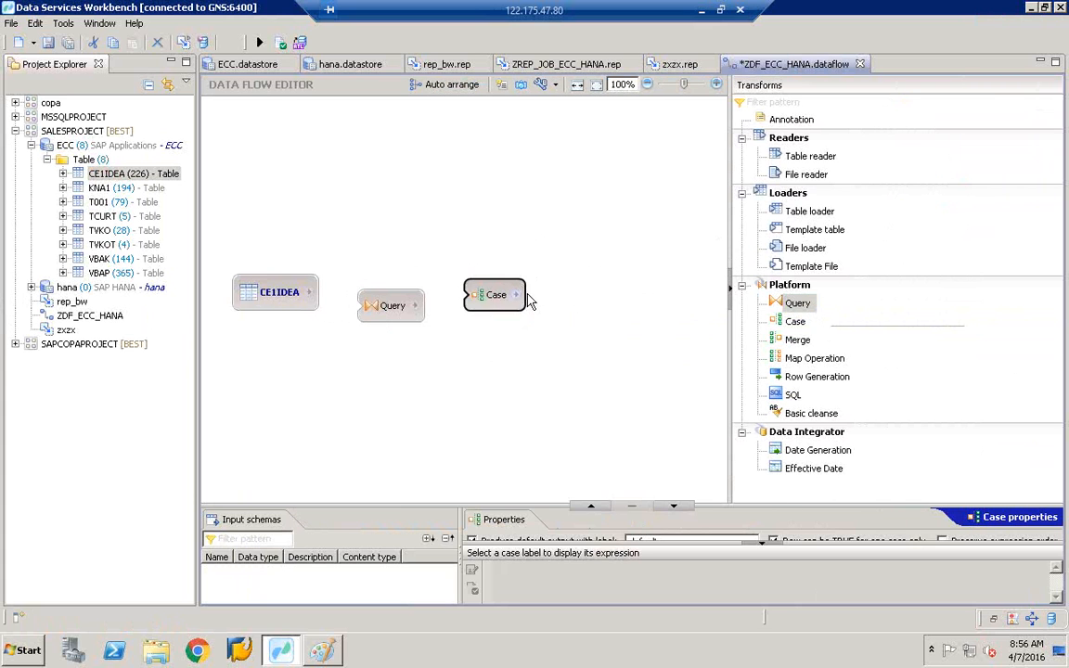
left_click_drag(508, 294, 533, 297)
left_click_drag(388, 308, 401, 304)
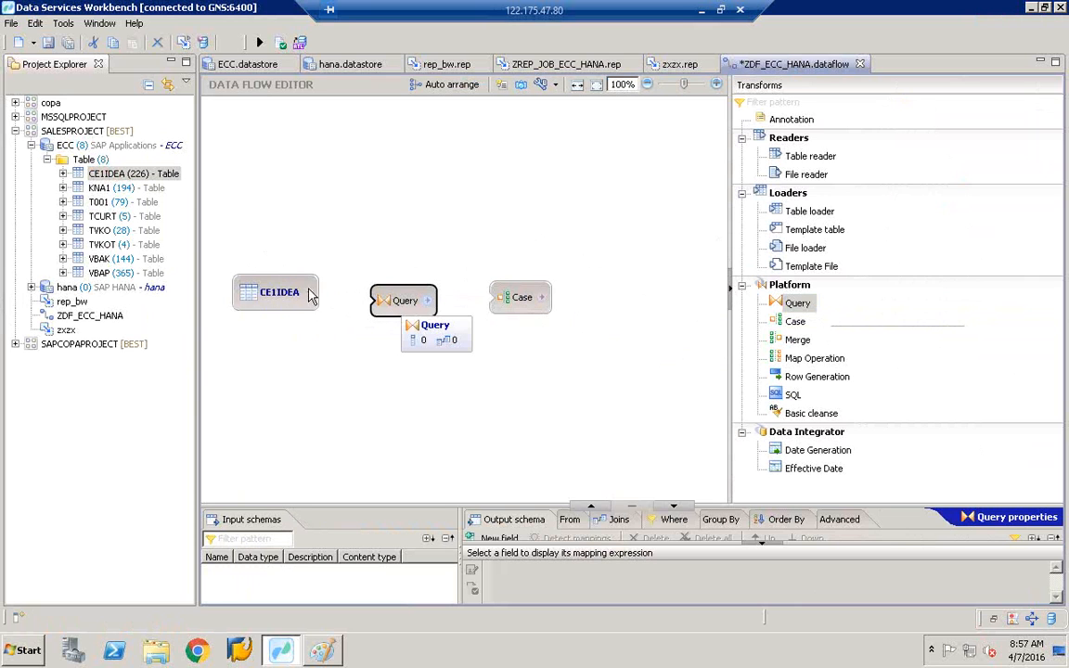
- Connect CE1IDEA's output to the Query transform and enlarge Query's schema mapping panels
left_click_drag(310, 295, 385, 307)
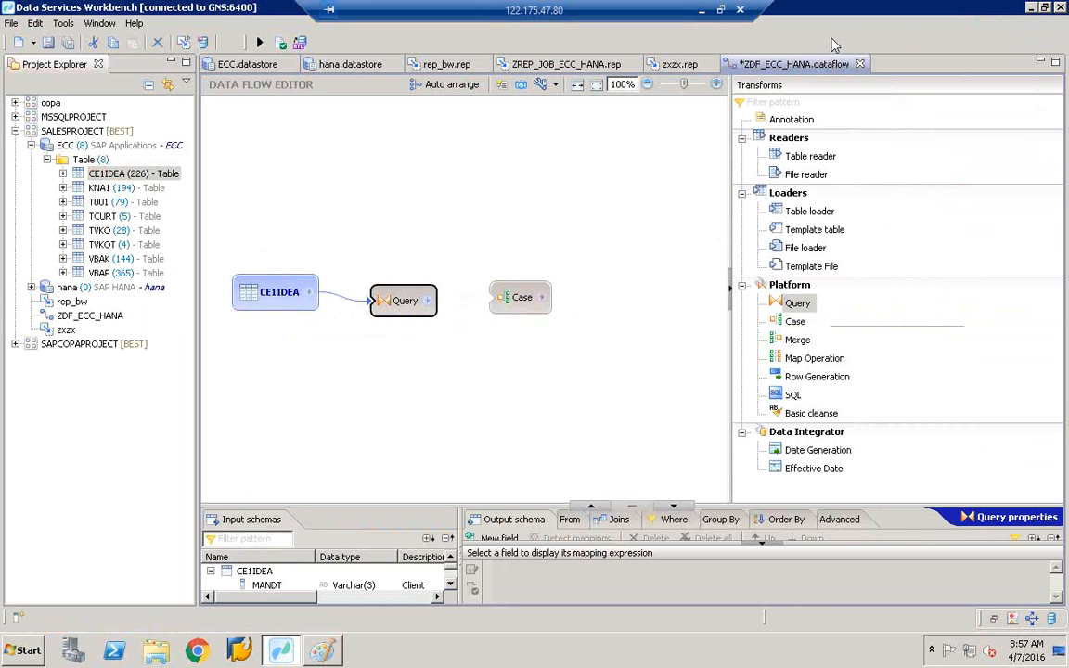
left_click(401, 304)
left_click(523, 373)
left_click(522, 299)
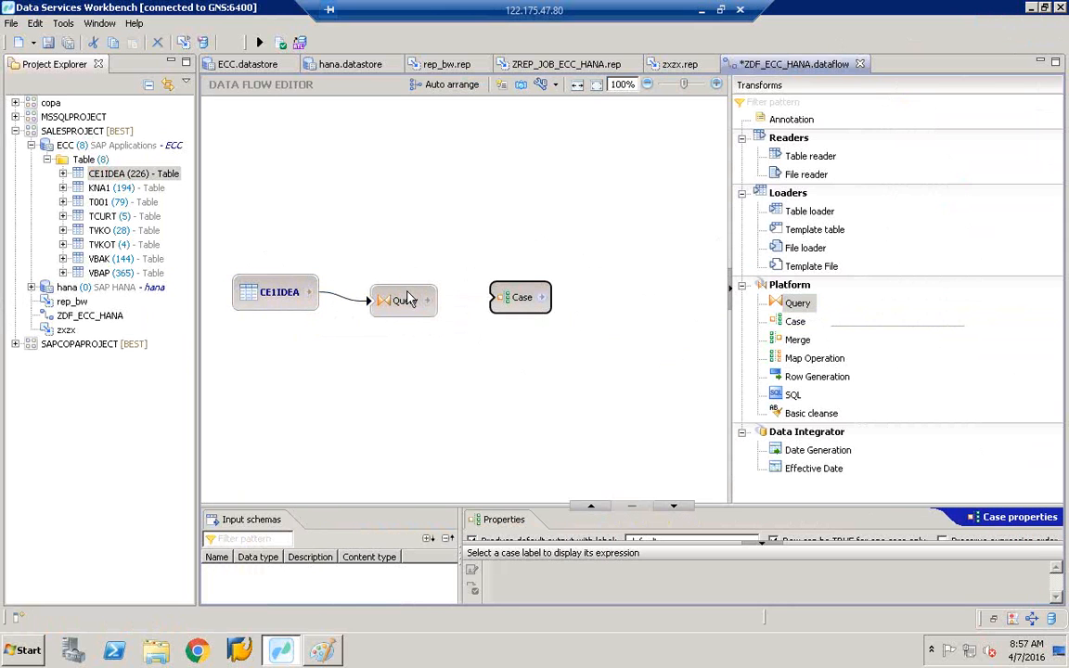
left_click(405, 302)
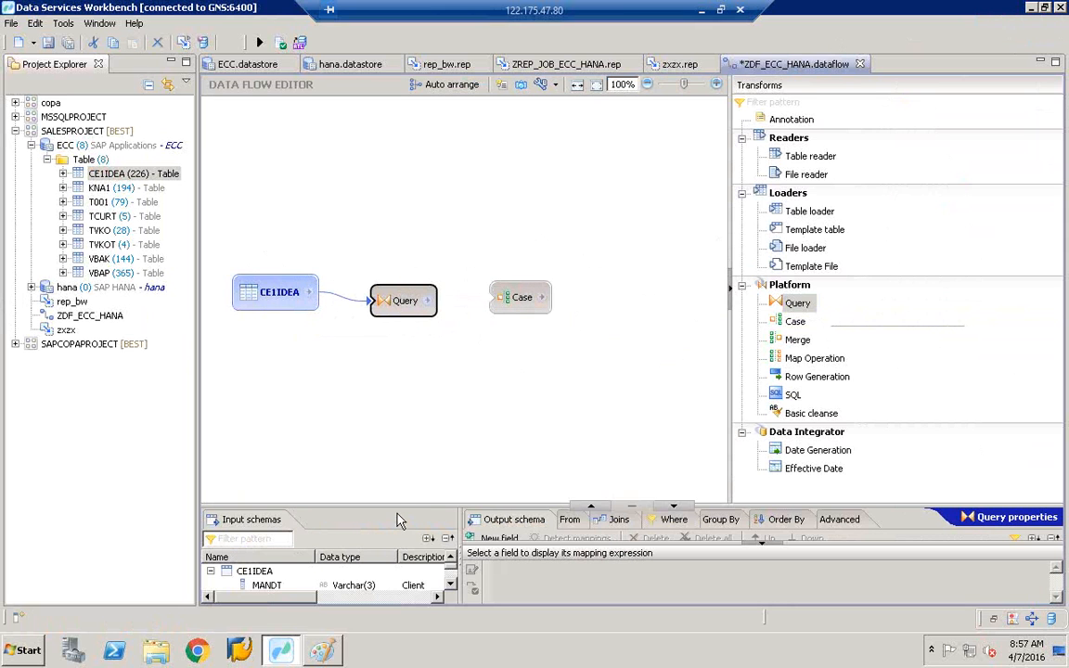
left_click_drag(398, 504, 432, 192)
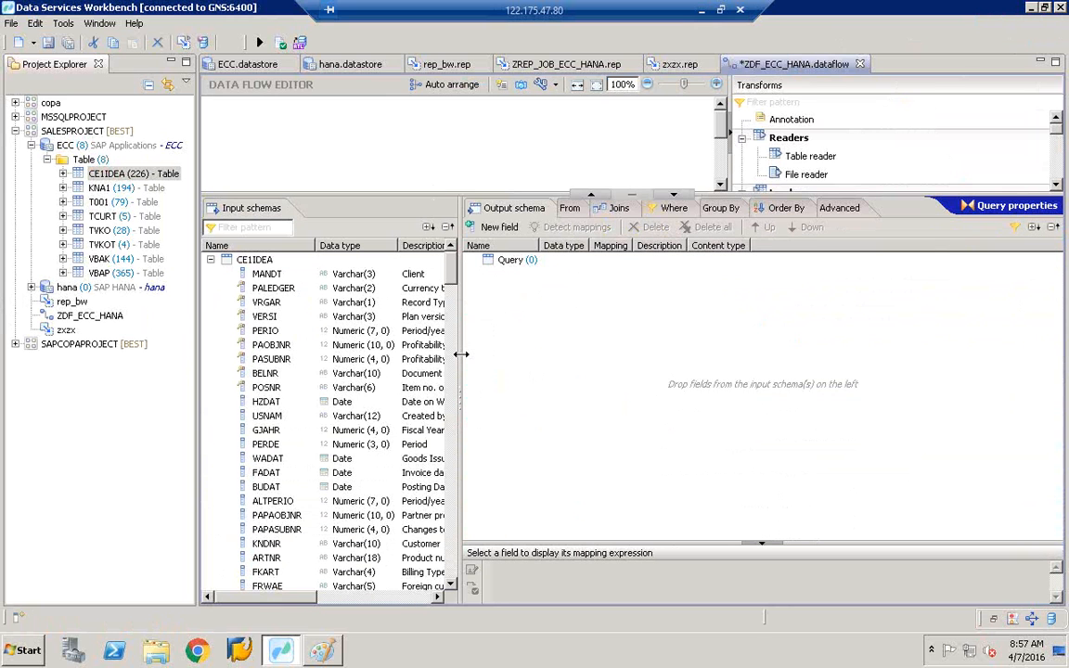
- Filter the input schema for KNDNR and add it to the Query output
left_click_drag(466, 354, 594, 359)
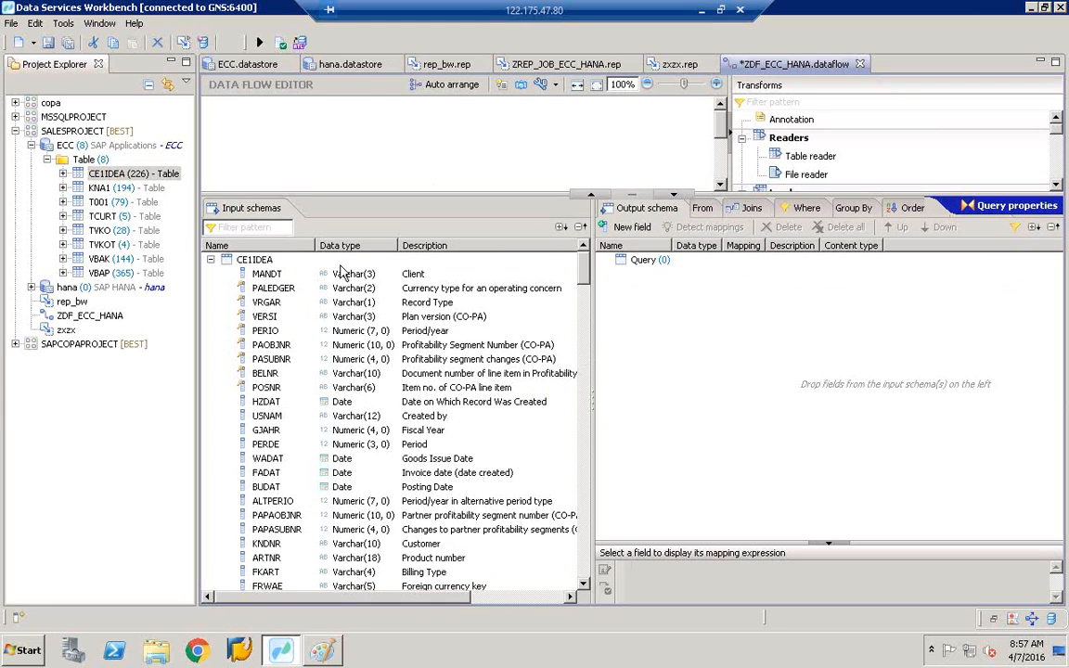
left_click(258, 229)
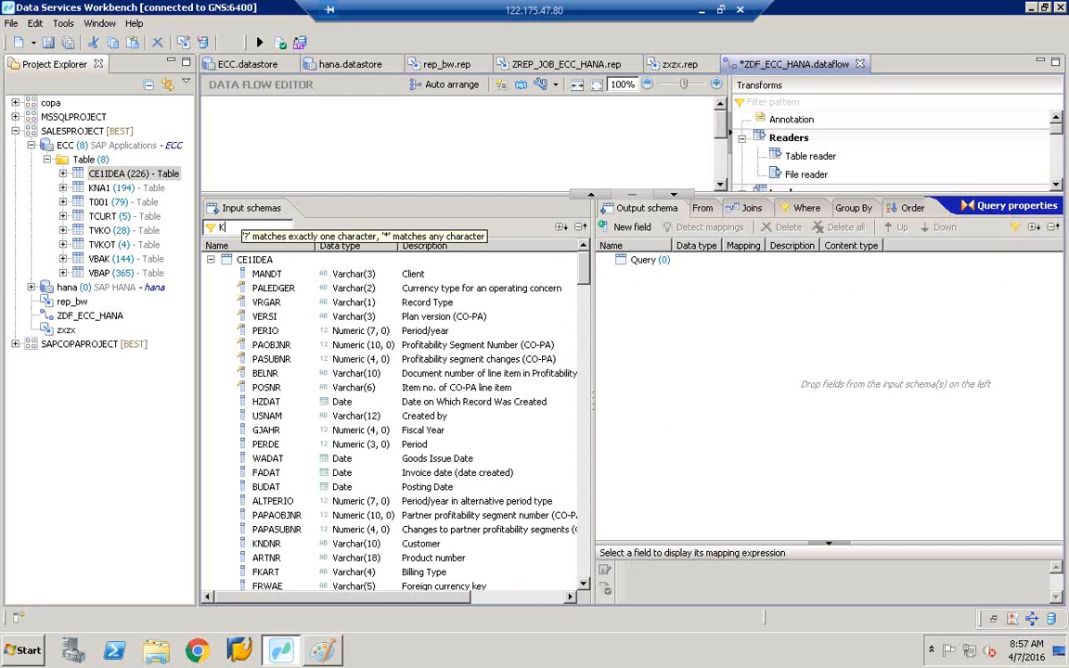
type("KNDNR")
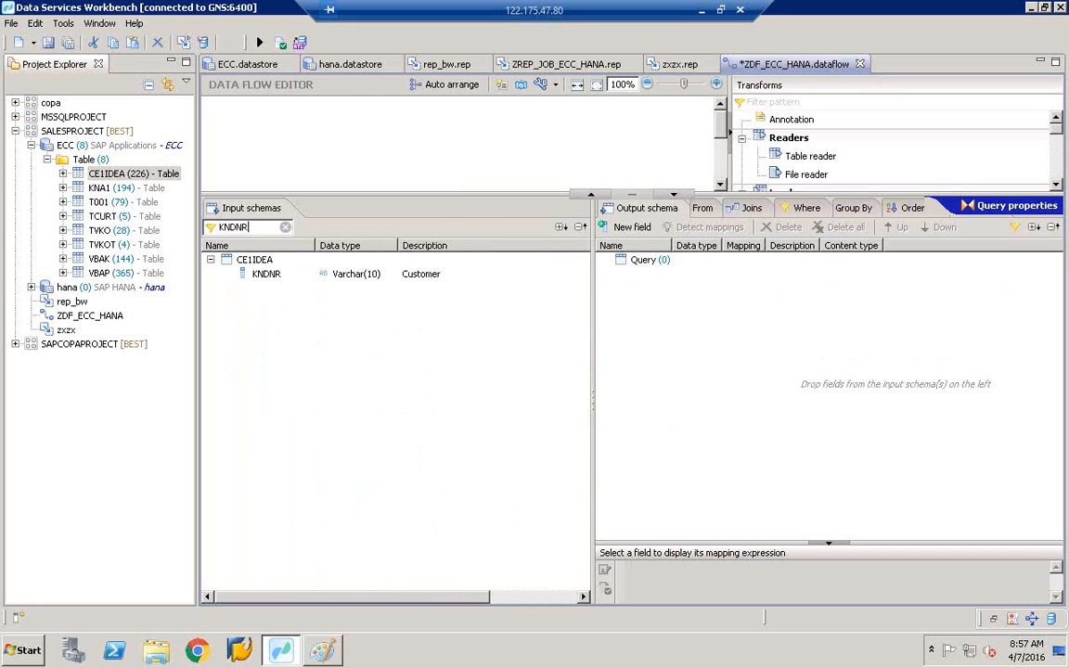
left_click(268, 275)
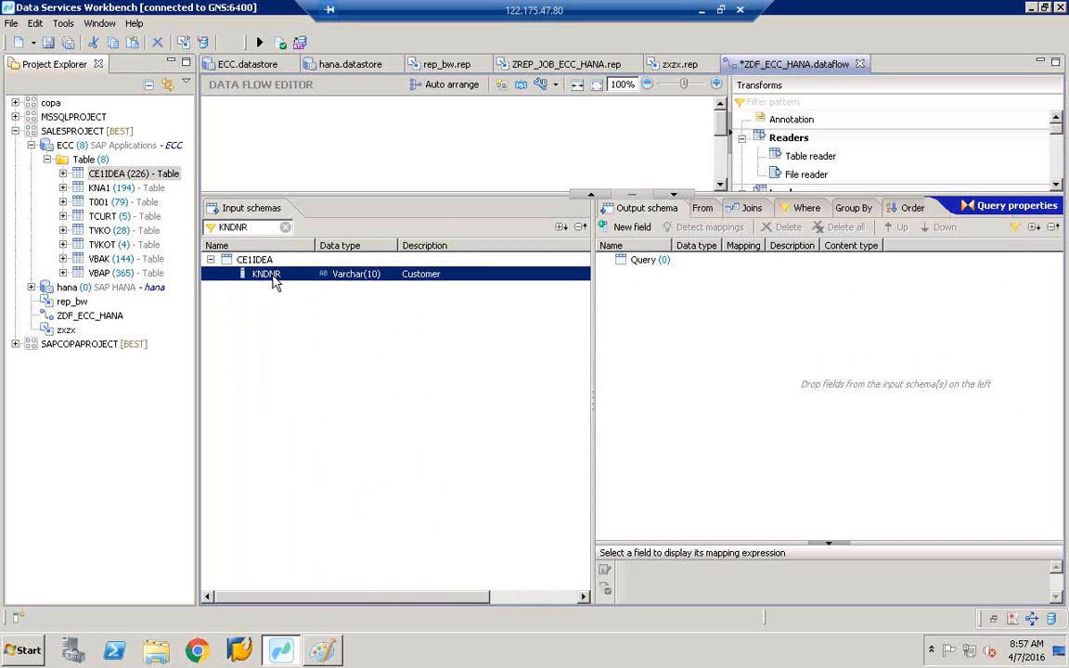
right_click(277, 281)
left_click(323, 285)
left_click(606, 259)
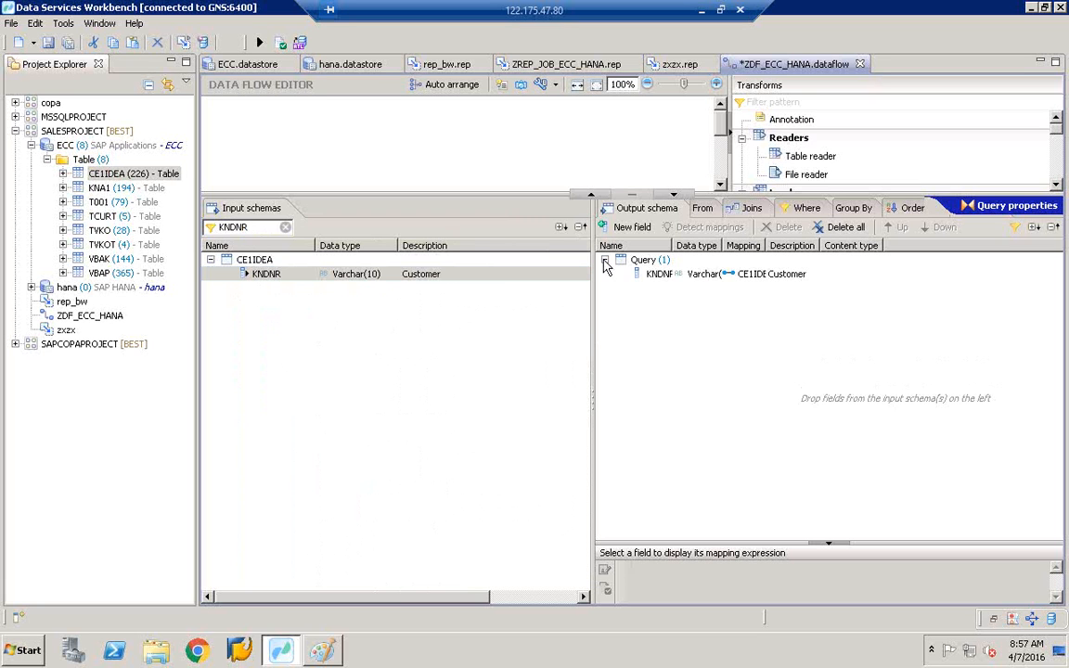
double_click(673, 245)
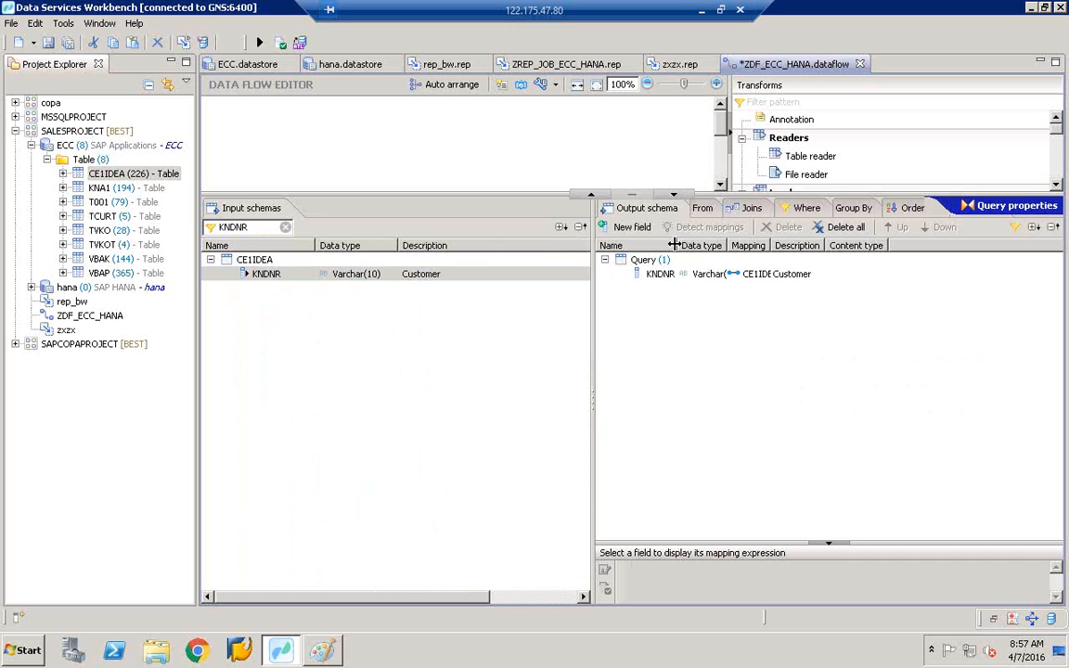
- Filter for ARTNR and add it to the Query output schema
left_click(254, 227)
key("BackSpace")
key("BackSpace")
type("ART")
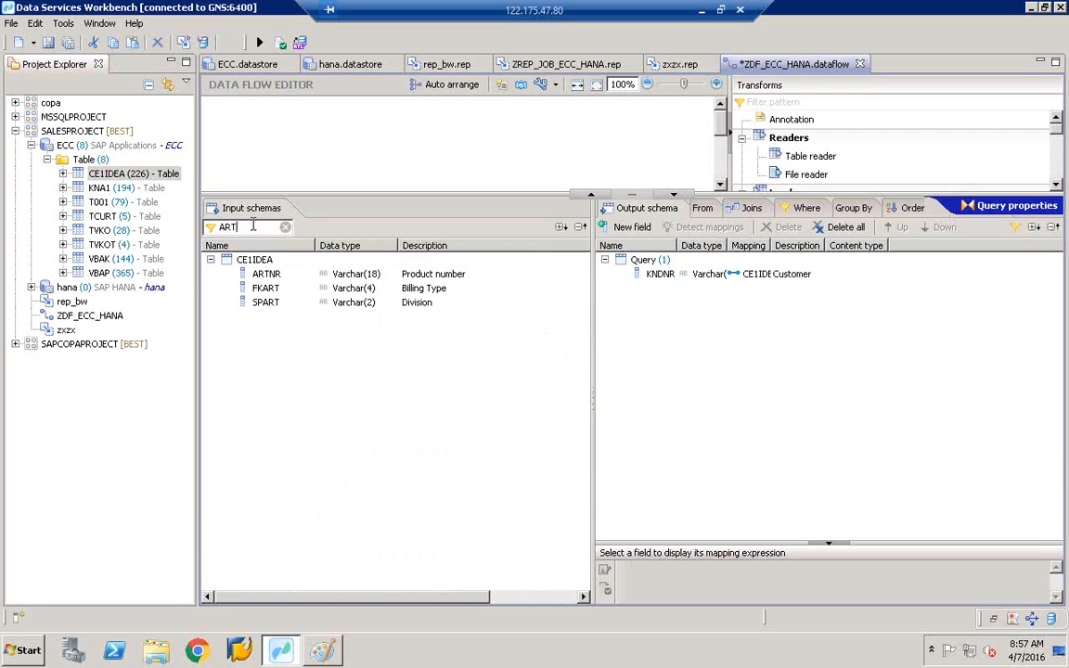
type("NR")
left_click(266, 278)
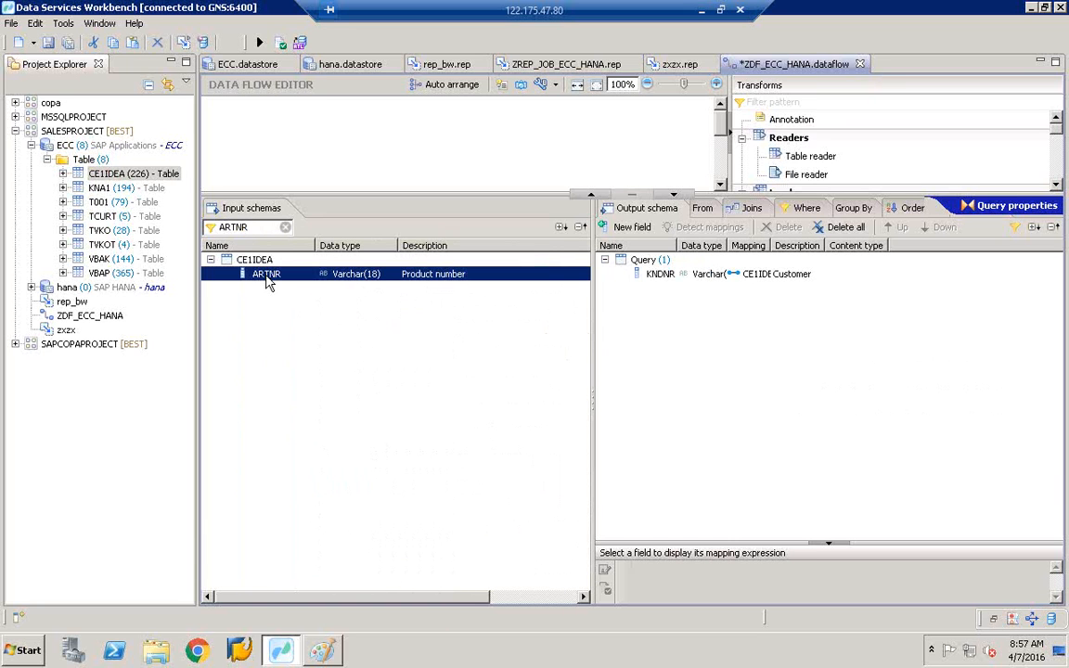
right_click(267, 279)
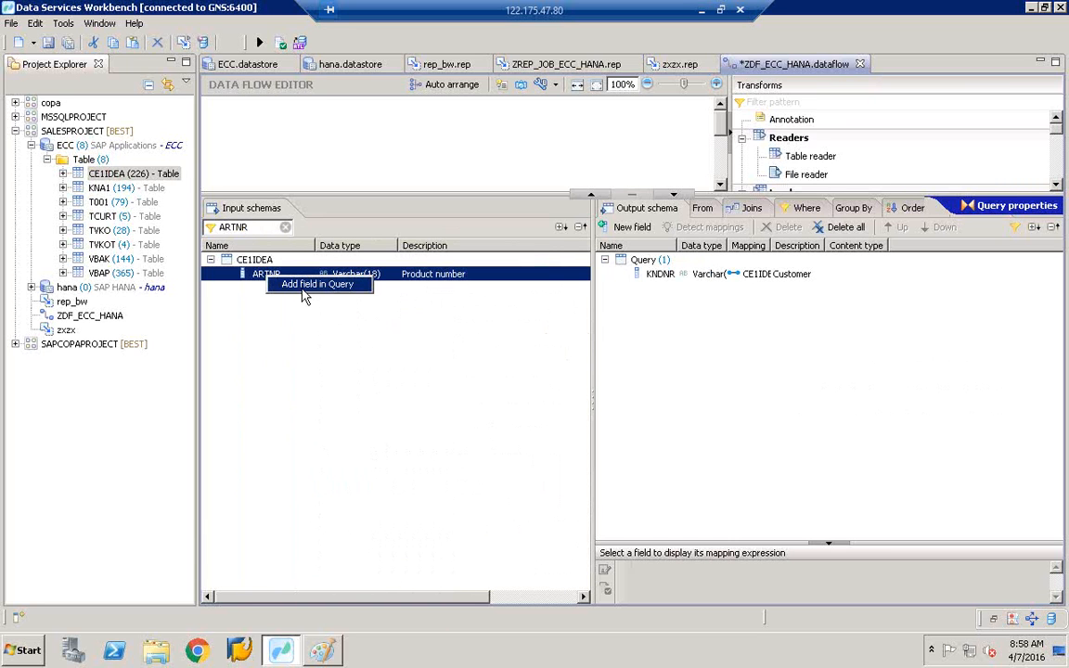
left_click(305, 285)
- Filter for BUKRS and add it to the Query output schema
left_click(259, 228)
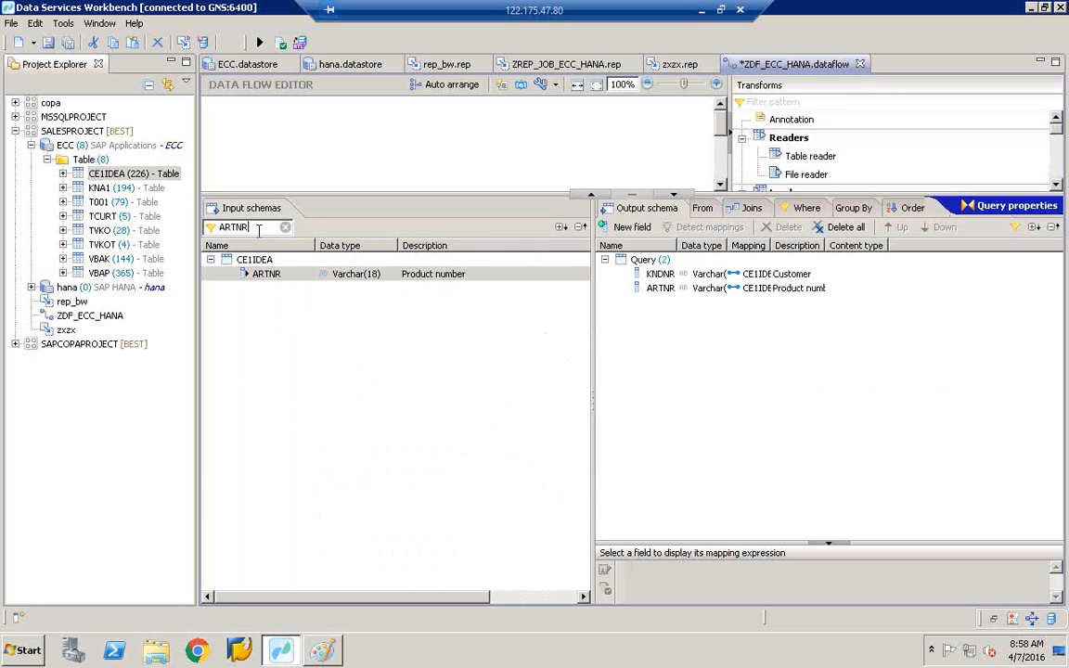
key("BackSpace")
key("BackSpace")
key("BackSpace")
key("BackSpace")
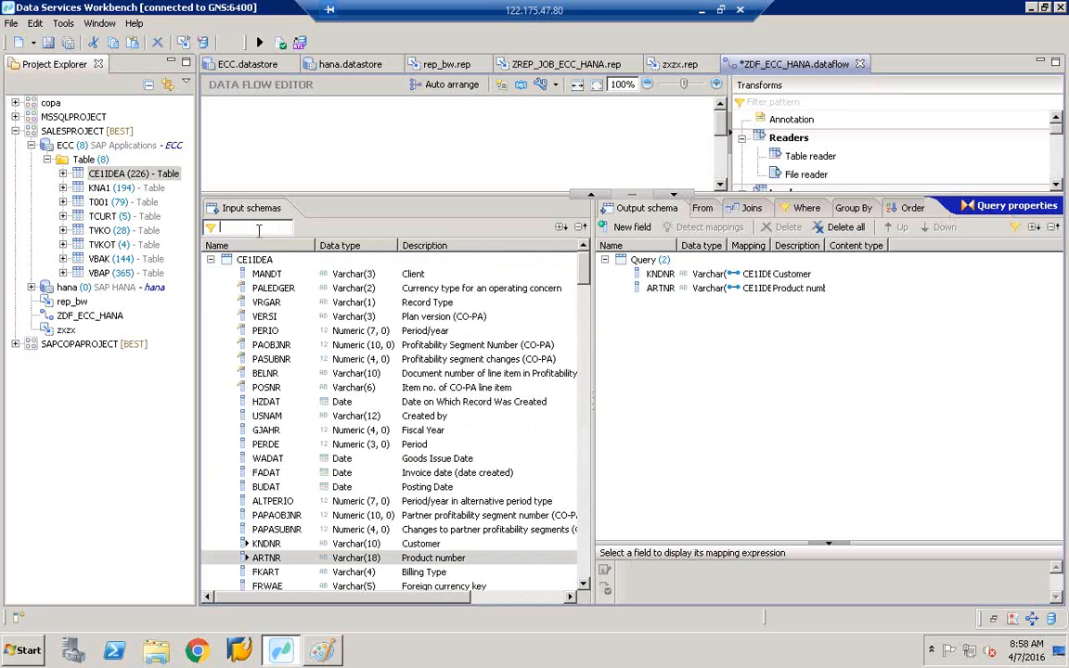
type("BUKRA")
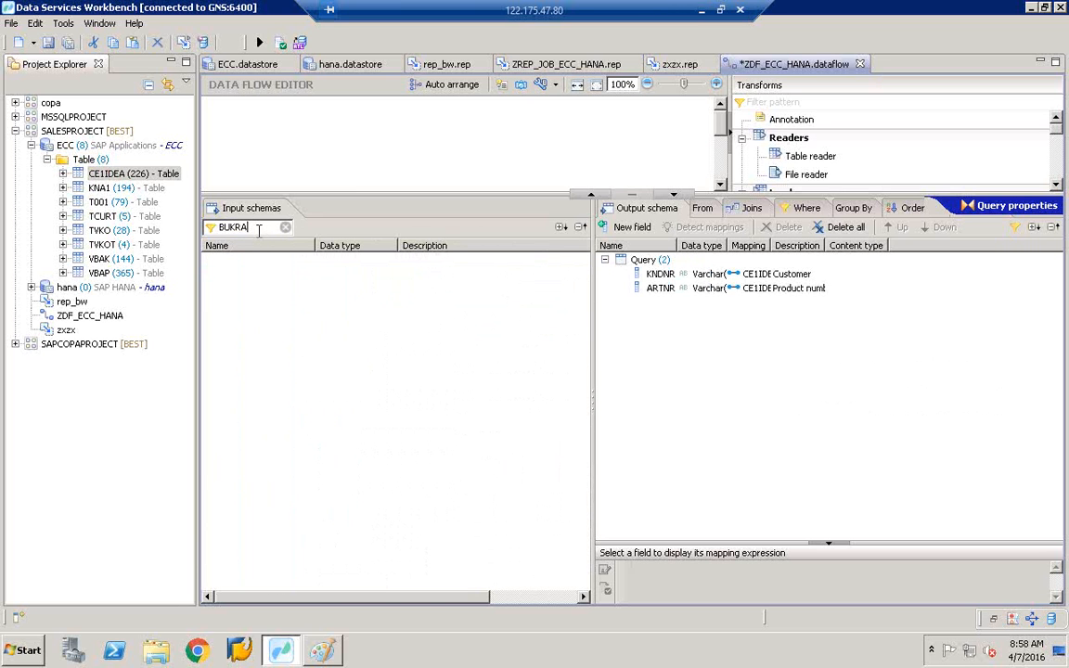
key("BackSpace")
type("S")
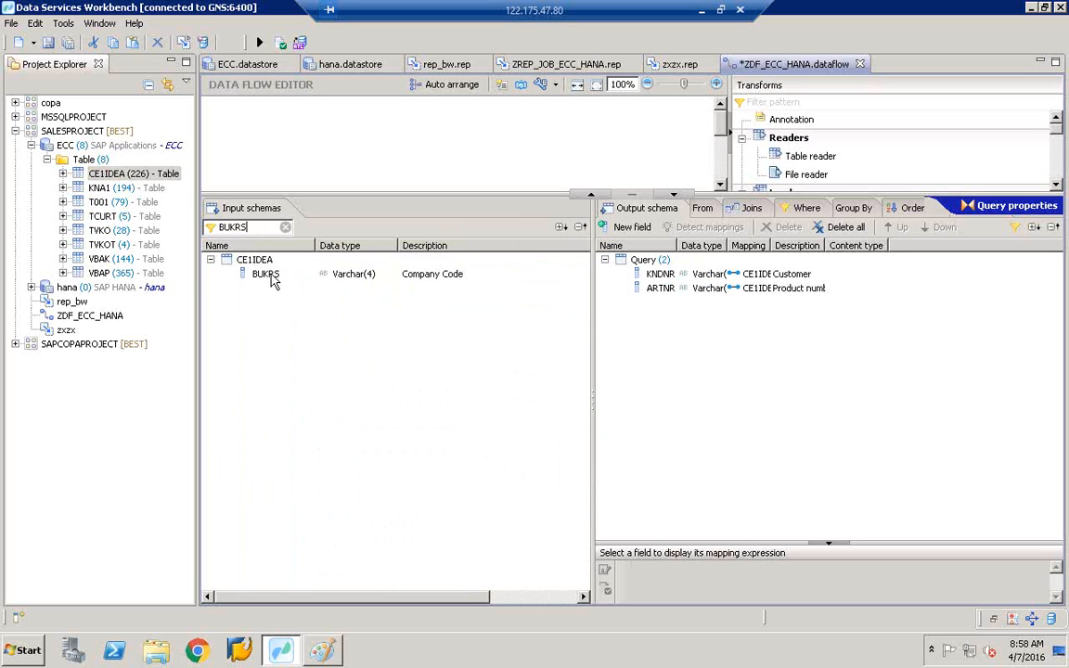
left_click(266, 277)
right_click(266, 280)
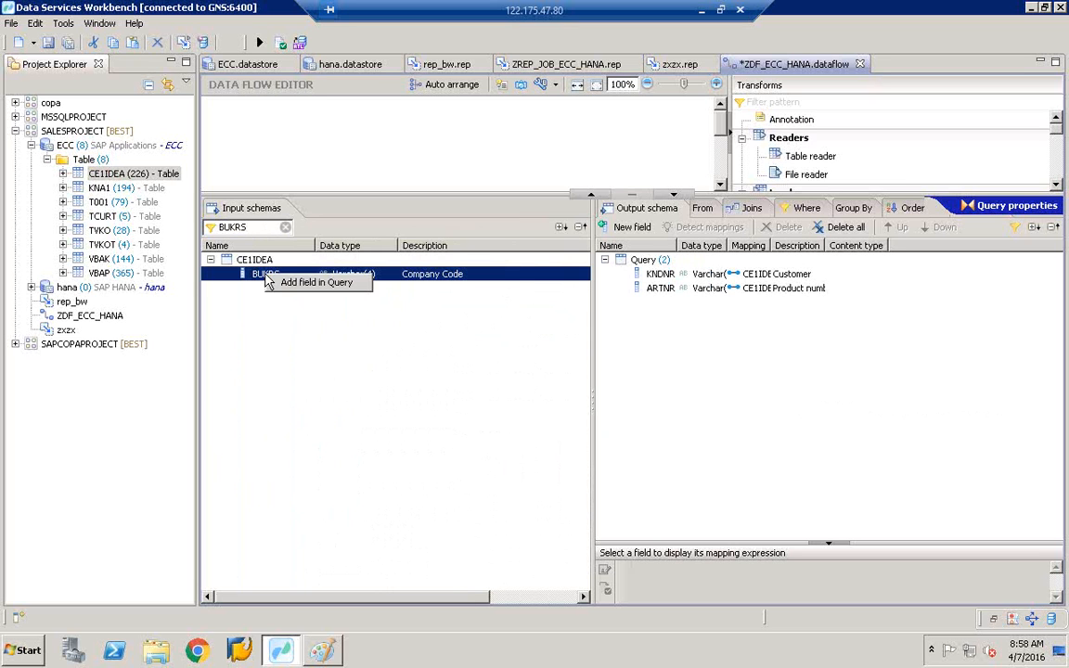
left_click(309, 282)
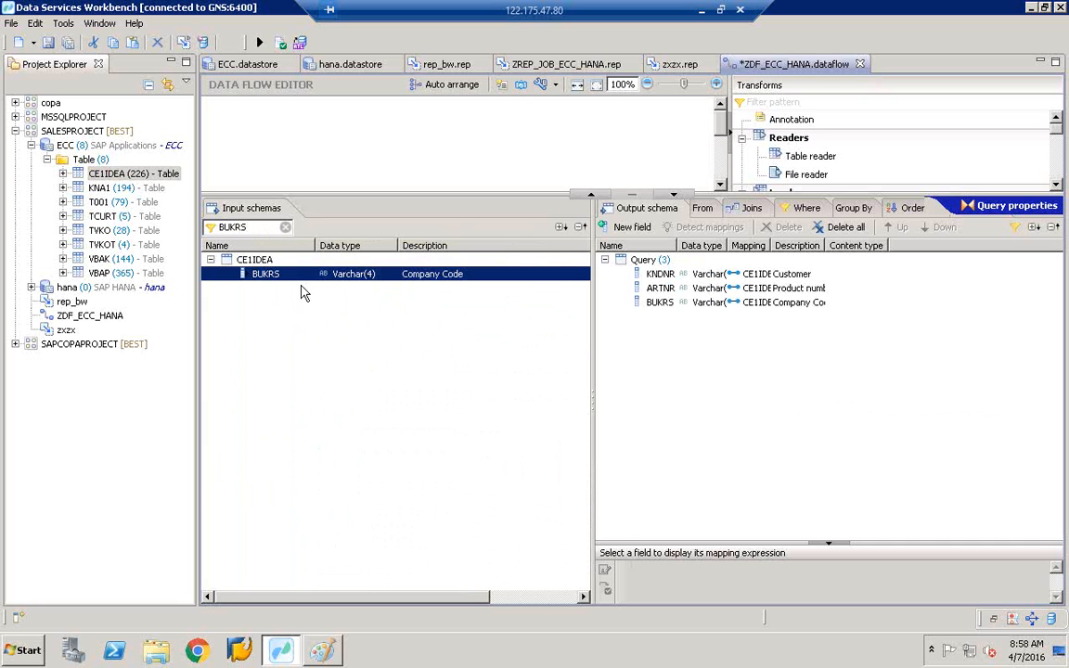
left_click(248, 226)
- Filter the input schema for VV010 and add it to the Query output
key("BackSpace")
key("BackSpace")
key("BackSpace")
key("BackSpace")
key("BackSpace")
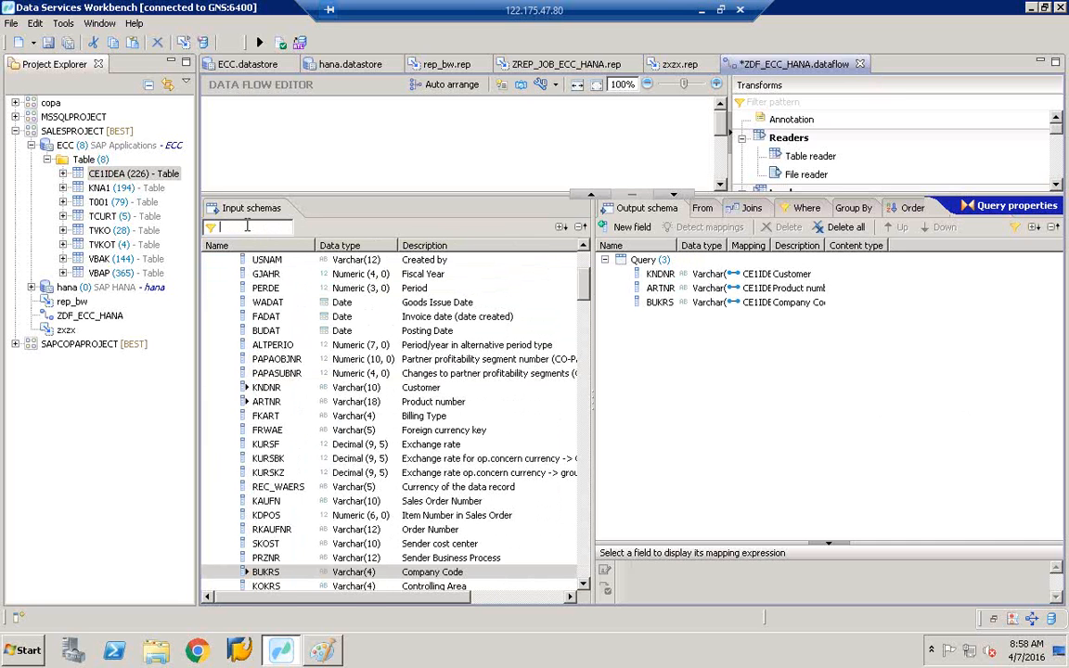
type("VV010")
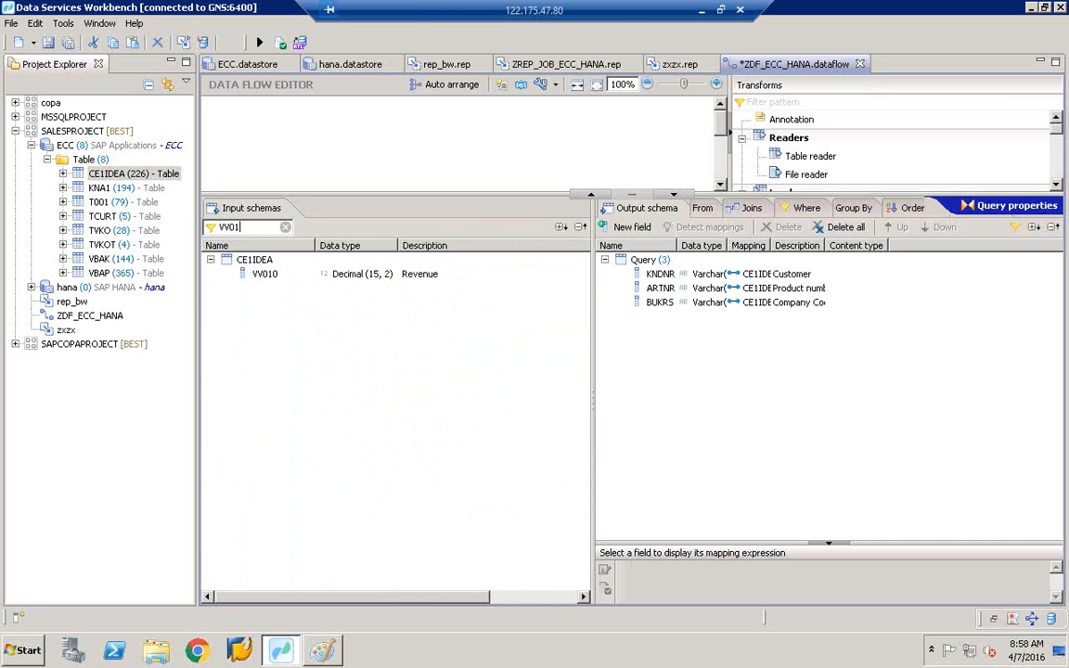
left_click(291, 278)
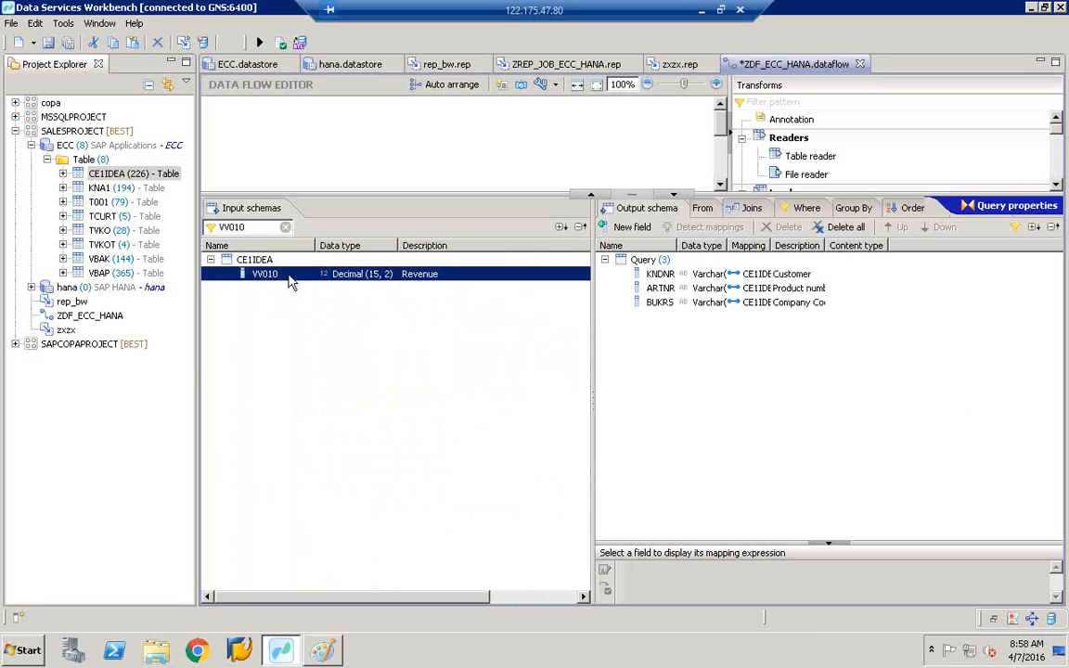
right_click(291, 281)
left_click(318, 284)
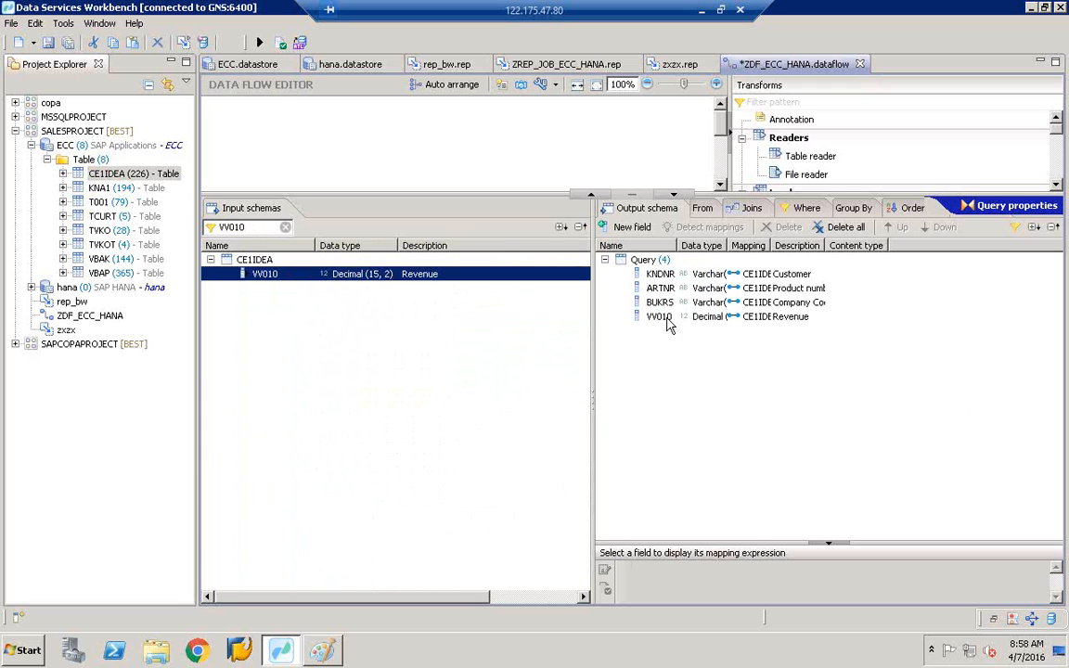
- Change the filter to VV070 and add that field to the Query output
left_click(265, 228)
key("BackSpace")
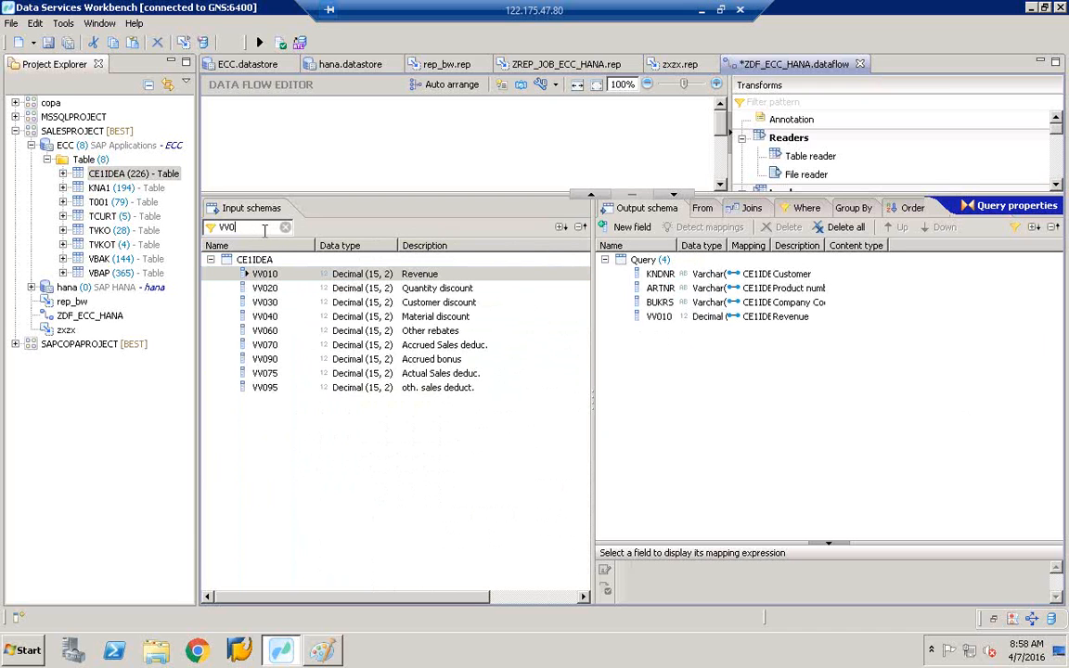
type("70")
left_click(287, 279)
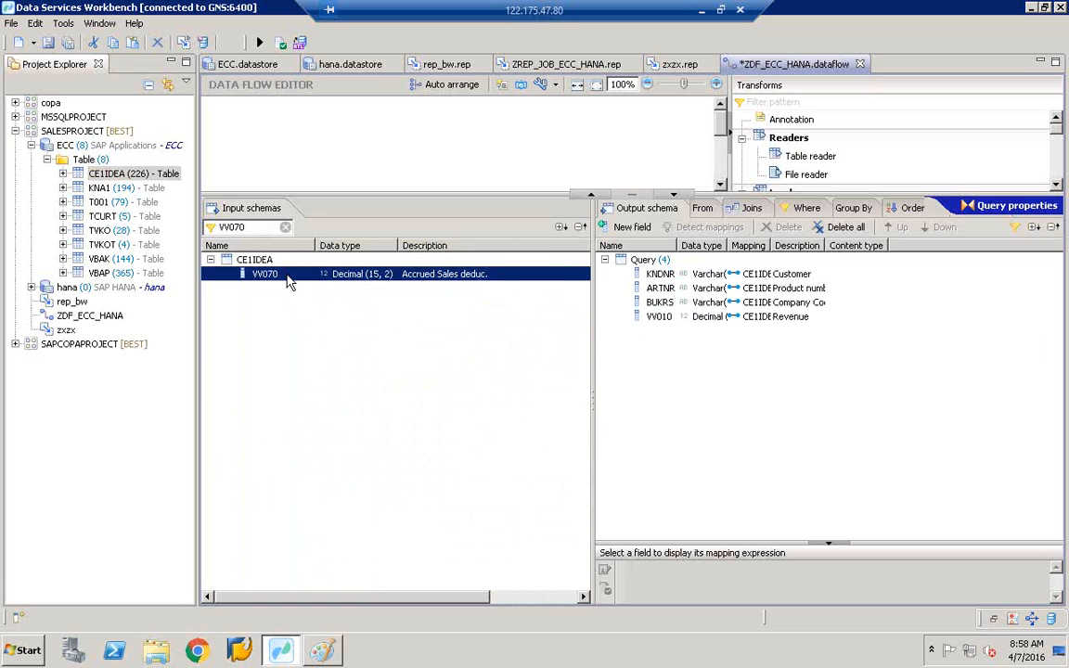
right_click(288, 283)
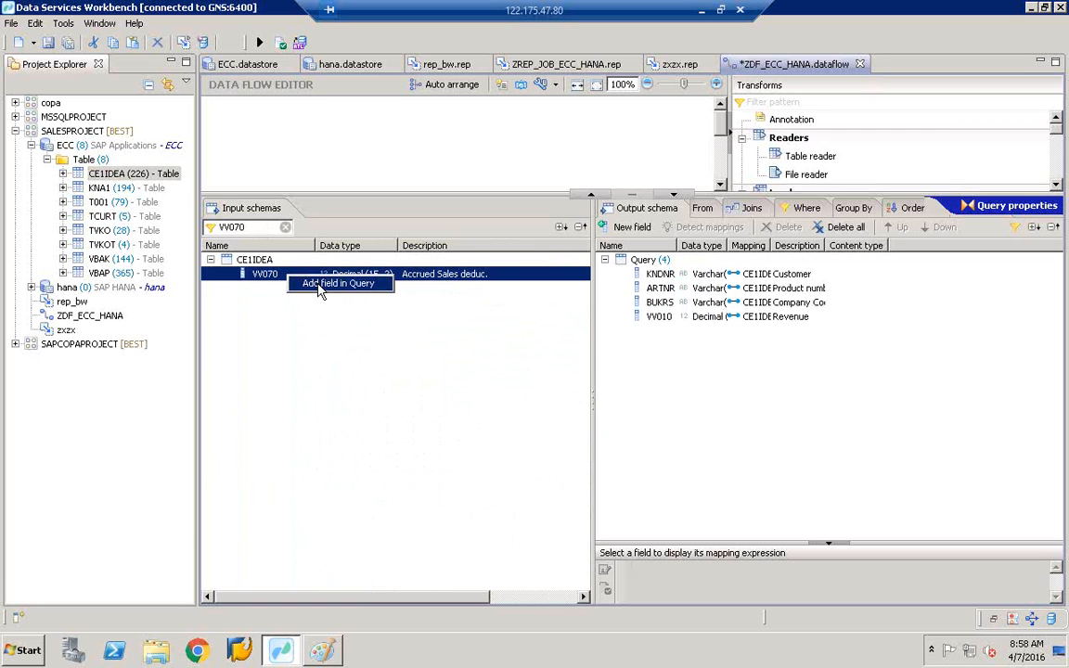
left_click(314, 284)
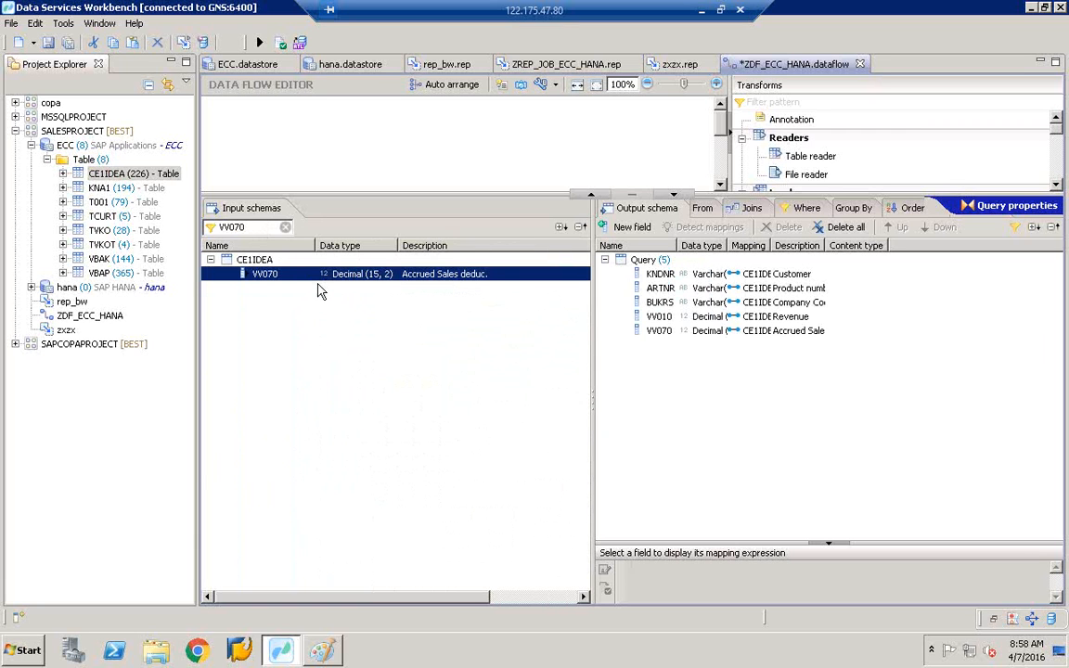
- Fit the output schema columns to their contents and clear the input field filter
double_click(729, 245)
double_click(802, 245)
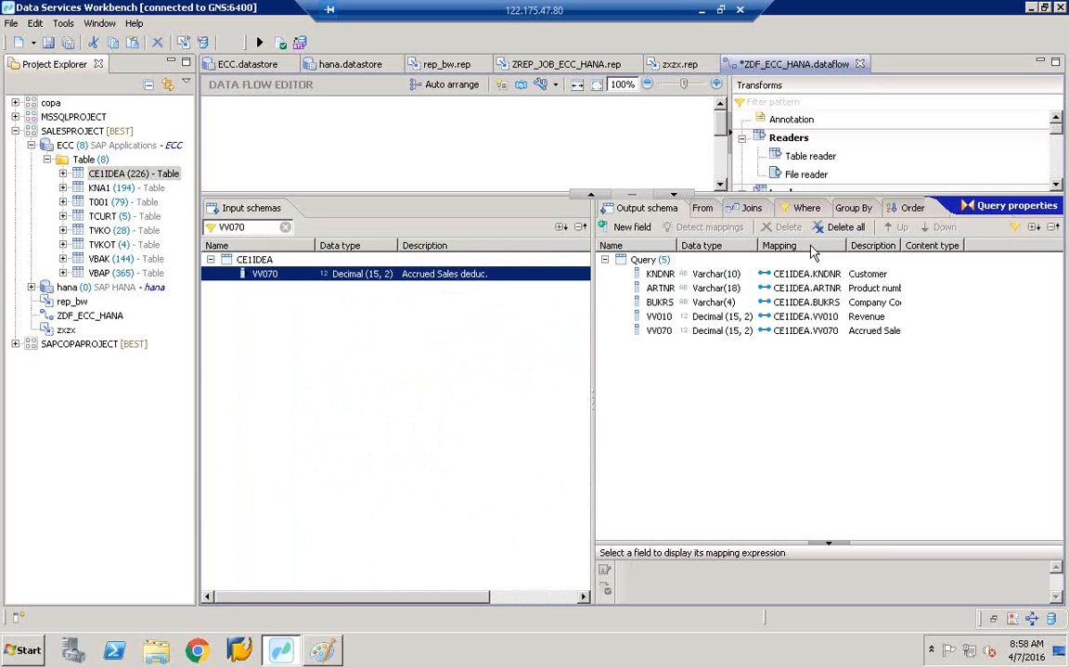
double_click(901, 246)
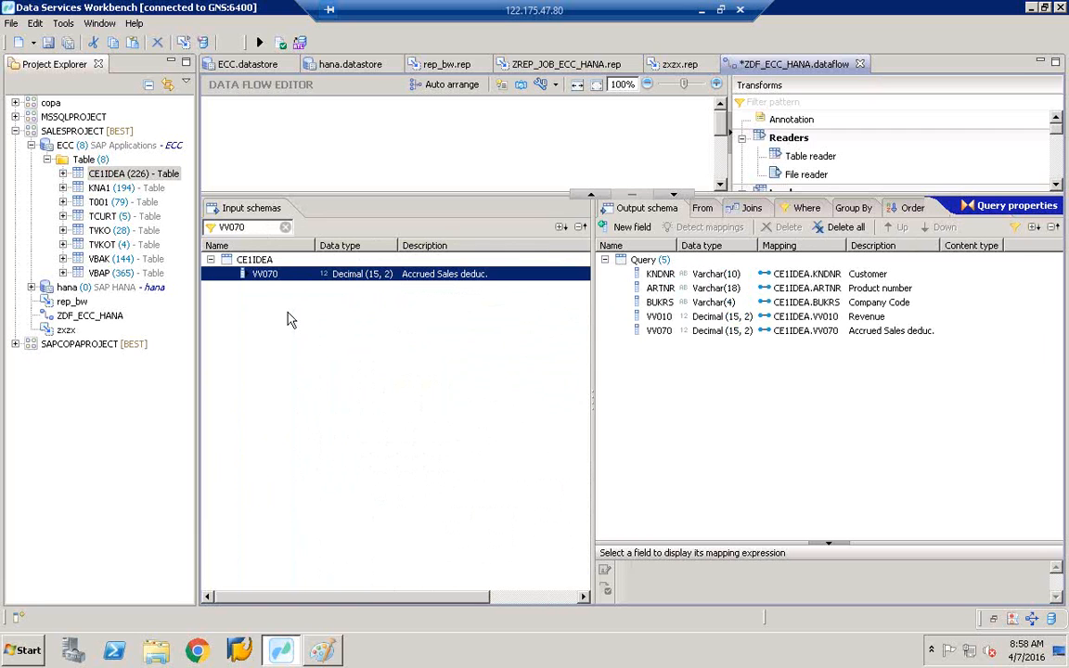
left_click(263, 226)
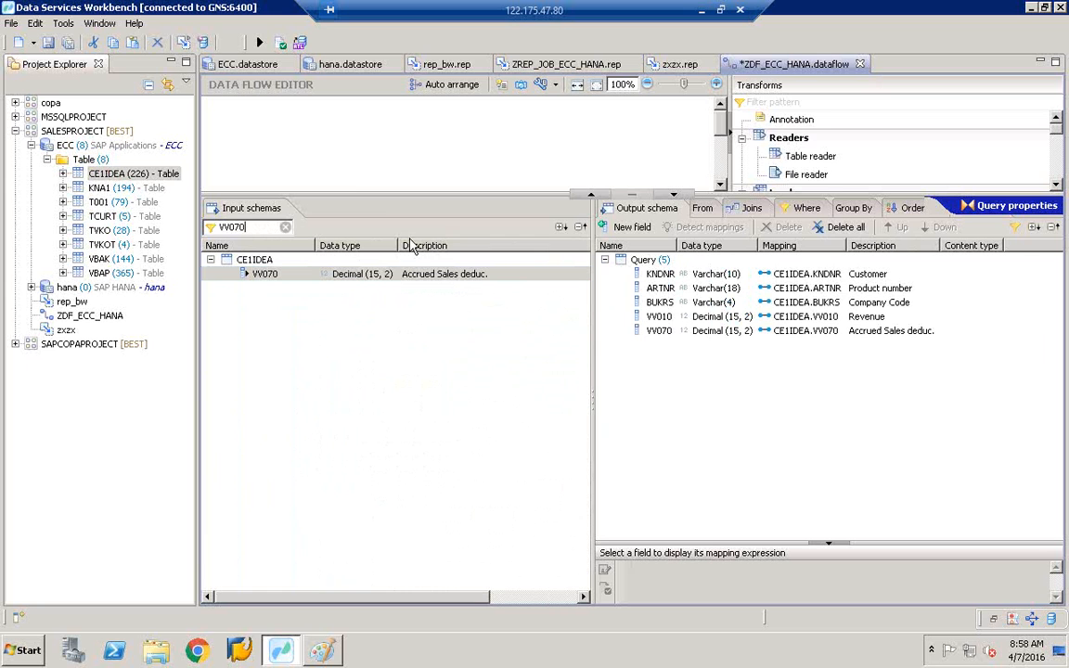
key("BackSpace")
key("BackSpace")
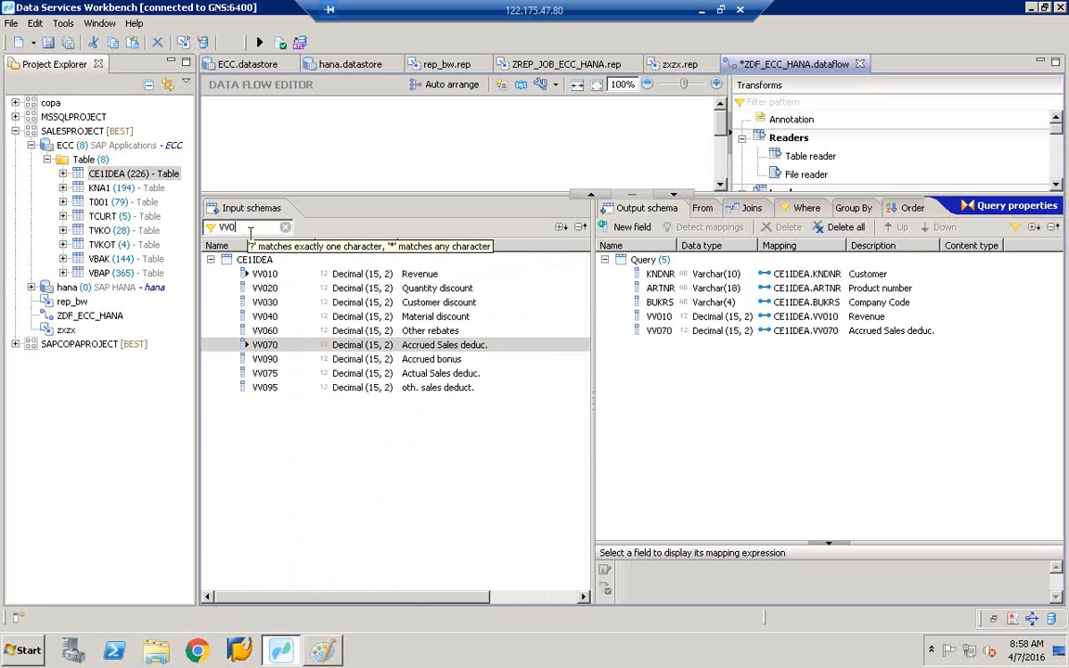
key("BackSpace")
key("BackSpace")
key("BackSpace")
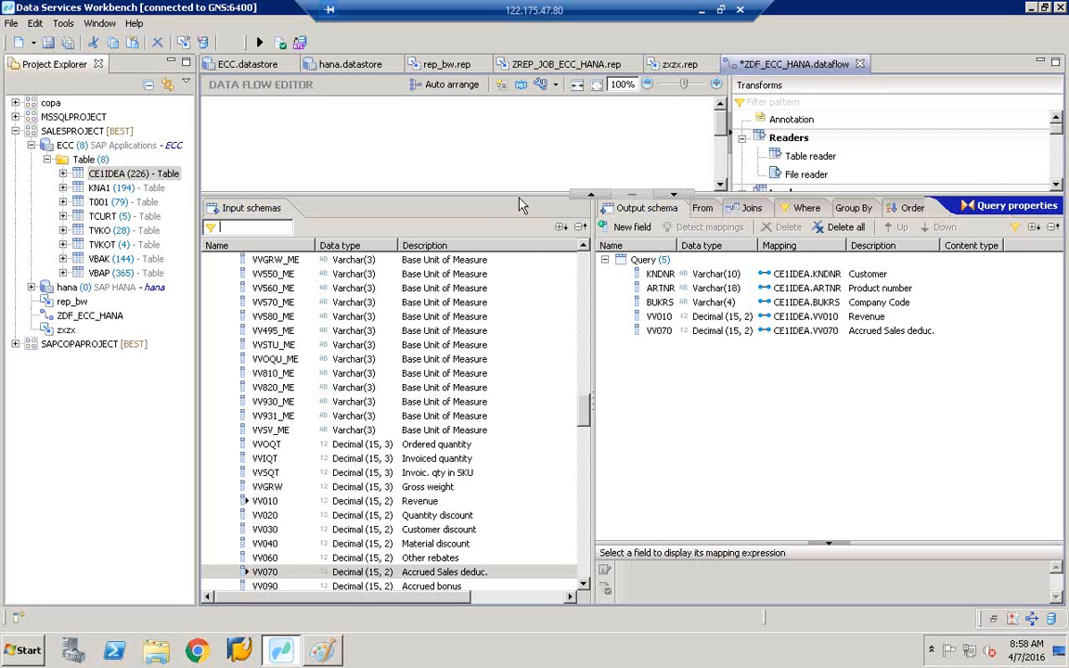
- Connect the Query transform's output to the Case transform
left_click_drag(518, 193, 516, 362)
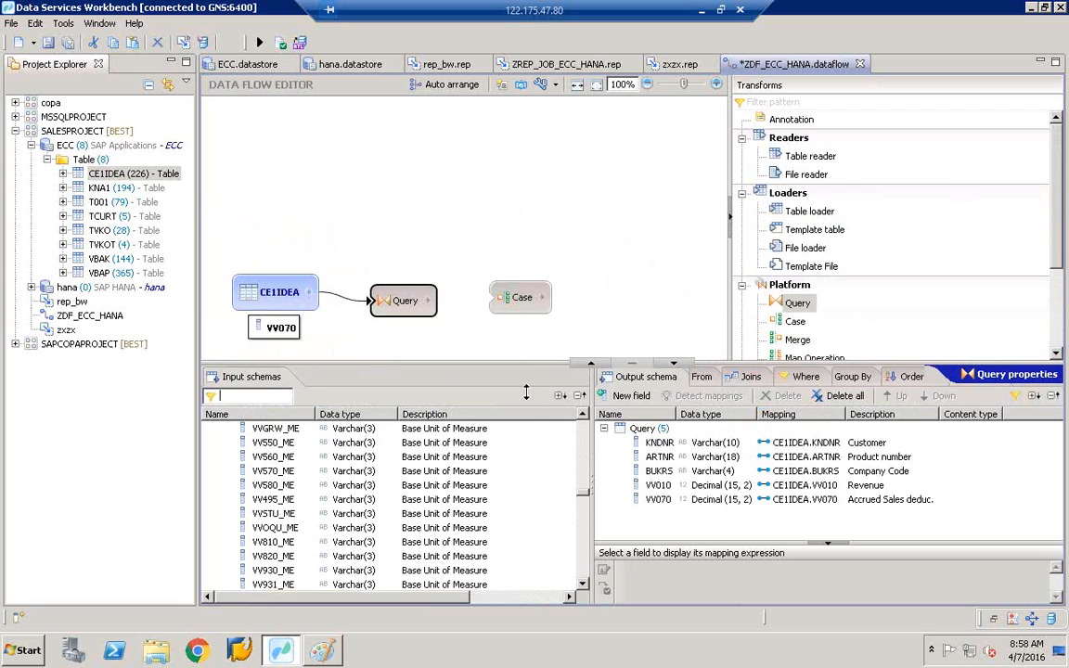
left_click(405, 299)
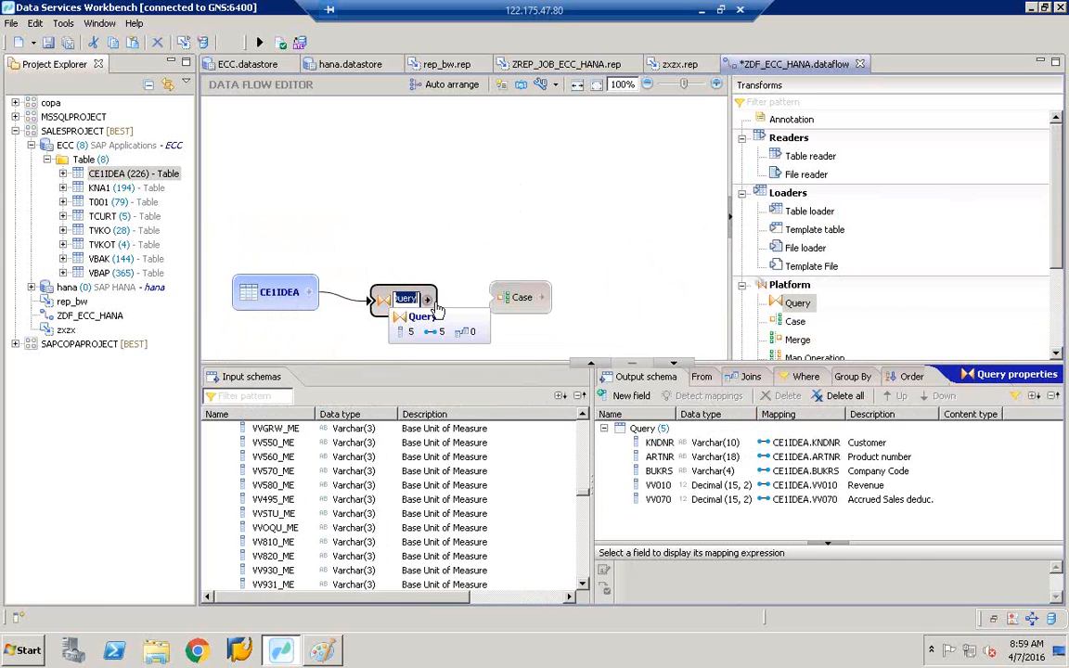
left_click(393, 271)
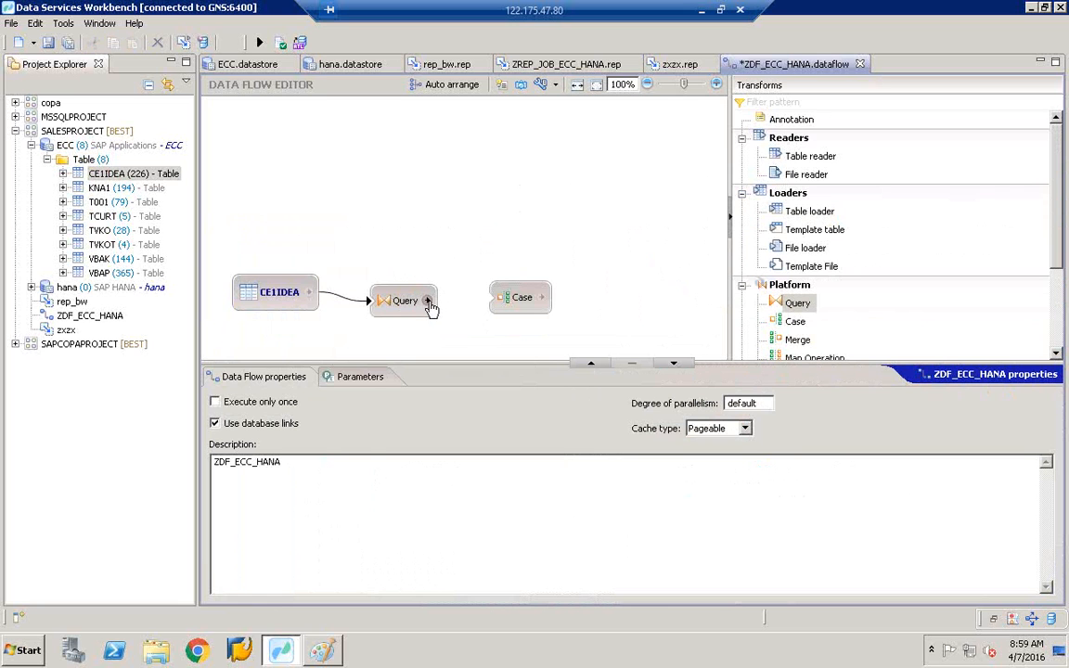
left_click_drag(429, 304, 502, 302)
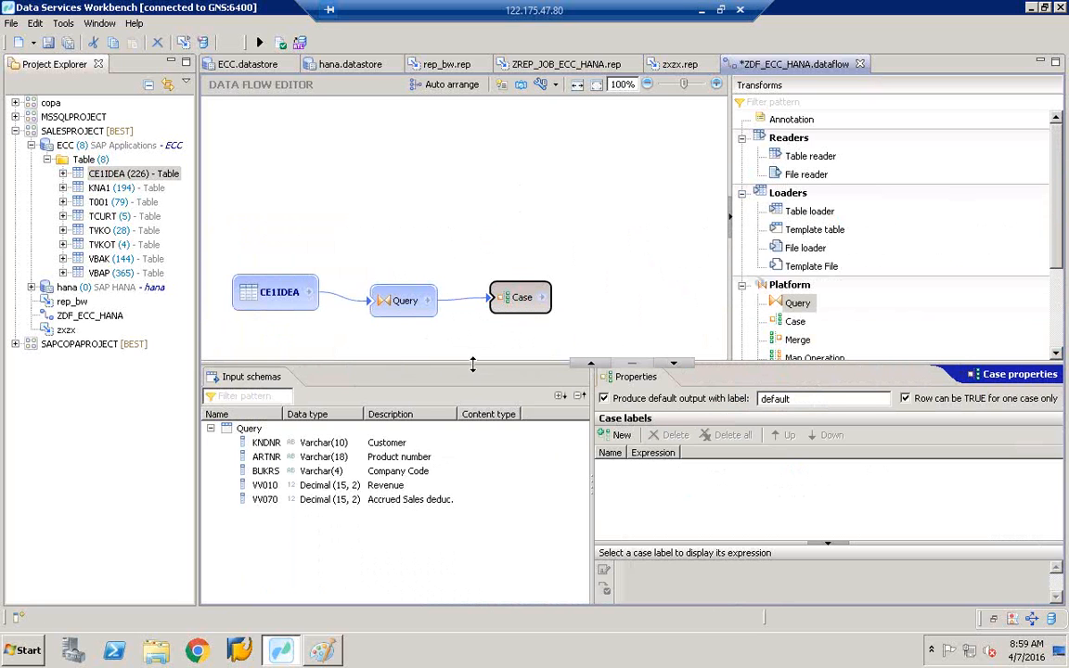
- Review the Query's schemas, then select Case to view its properties
left_click_drag(473, 362, 467, 195)
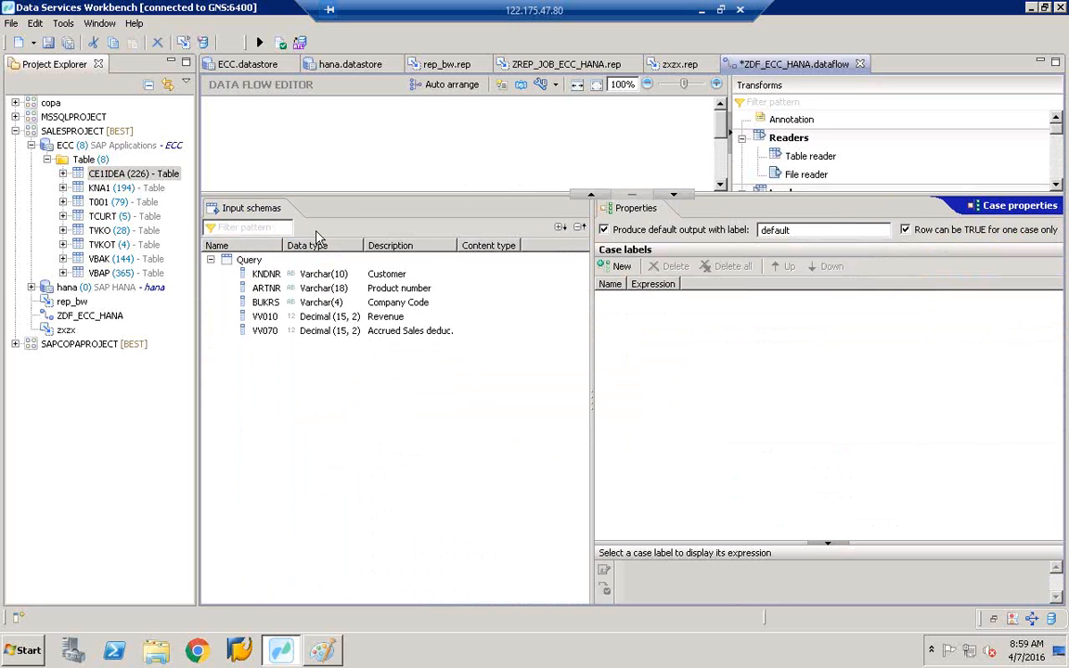
left_click_drag(330, 195, 329, 383)
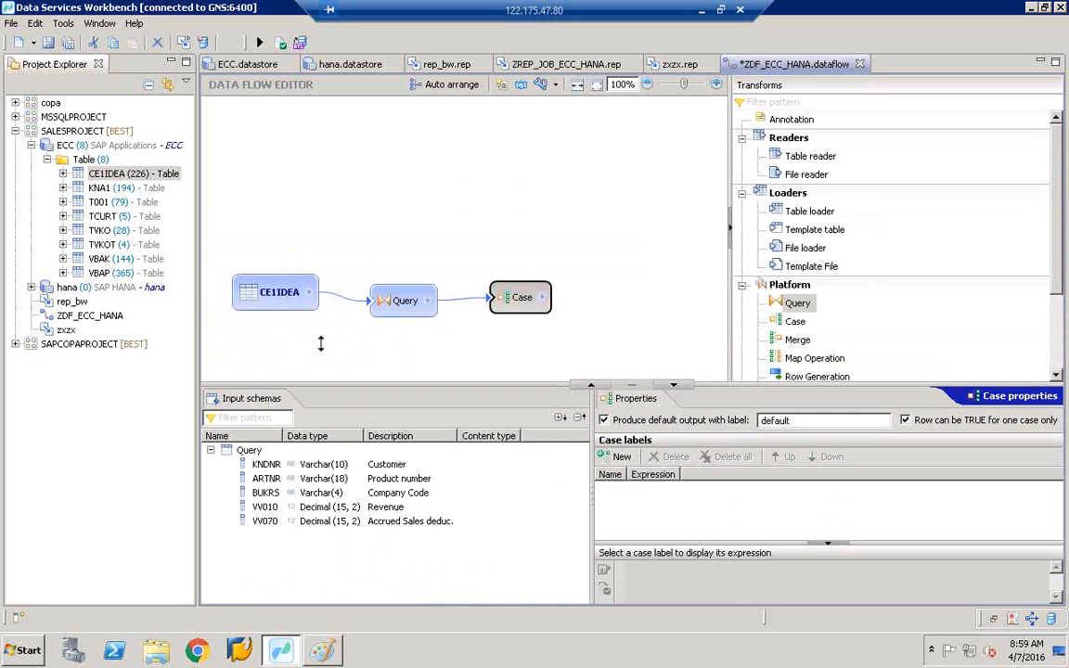
left_click(401, 312)
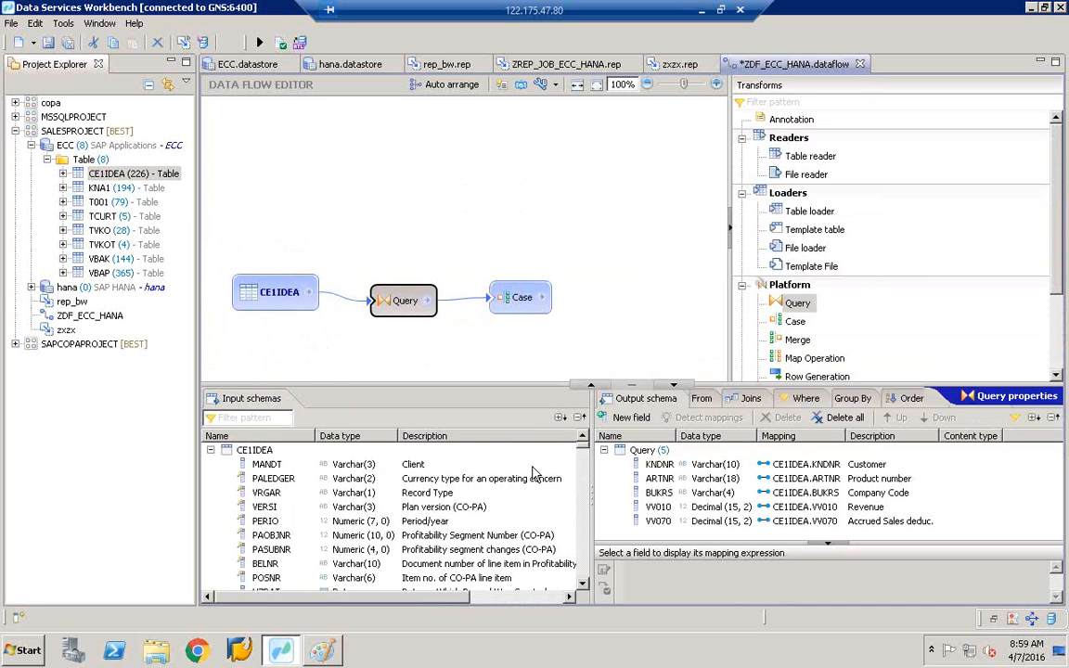
scroll(586, 479, "down", 1)
scroll(585, 509, "down", 15)
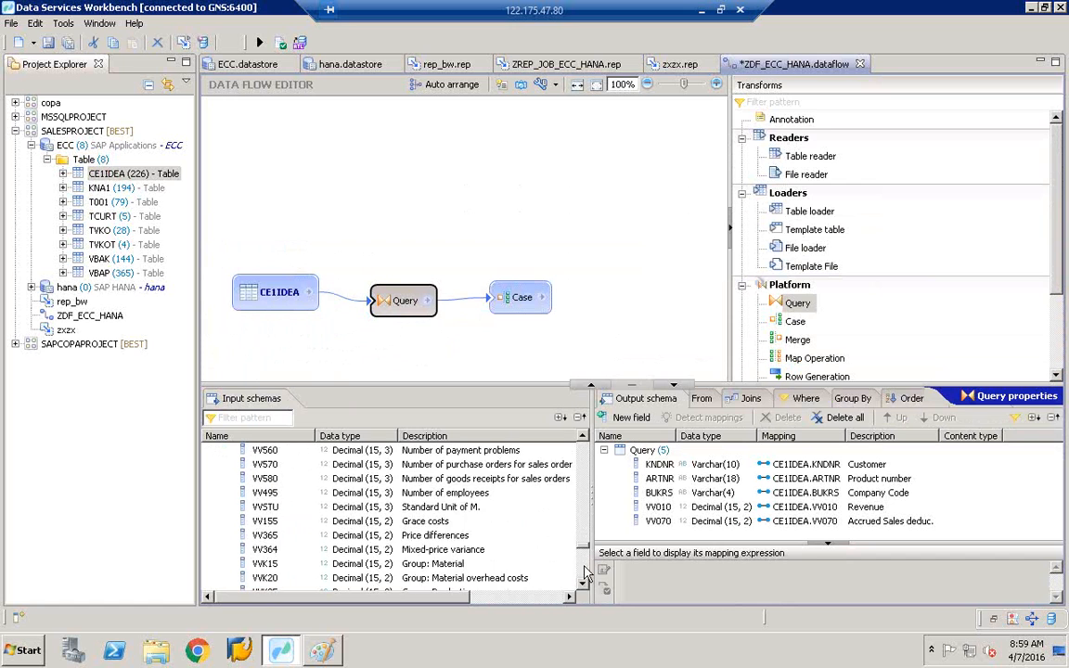
scroll(585, 509, "up", 16)
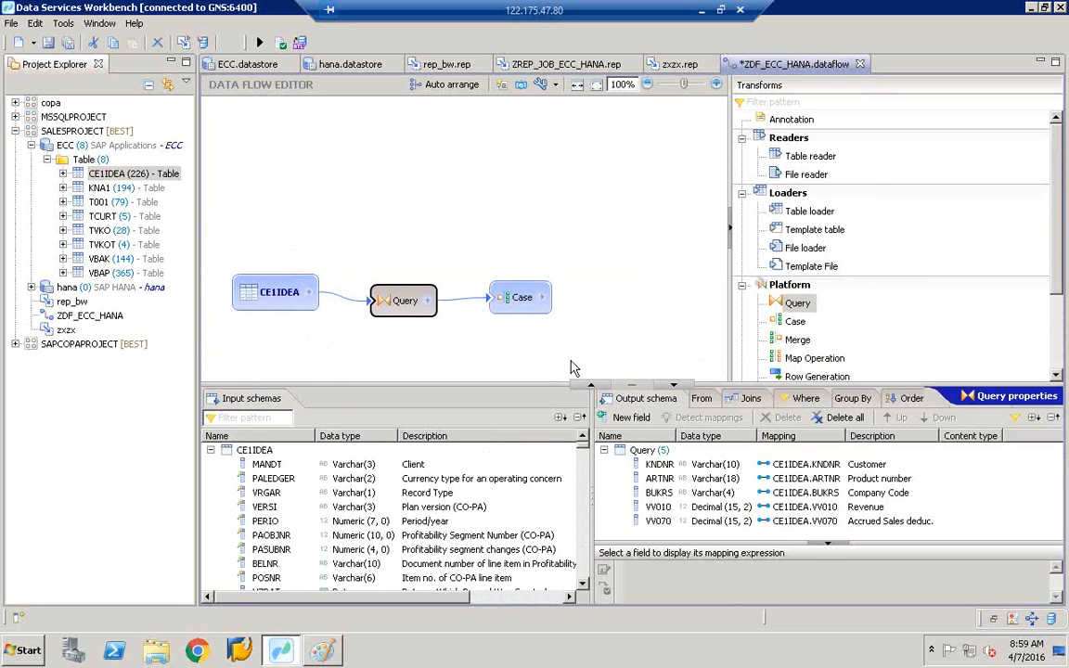
left_click(519, 307)
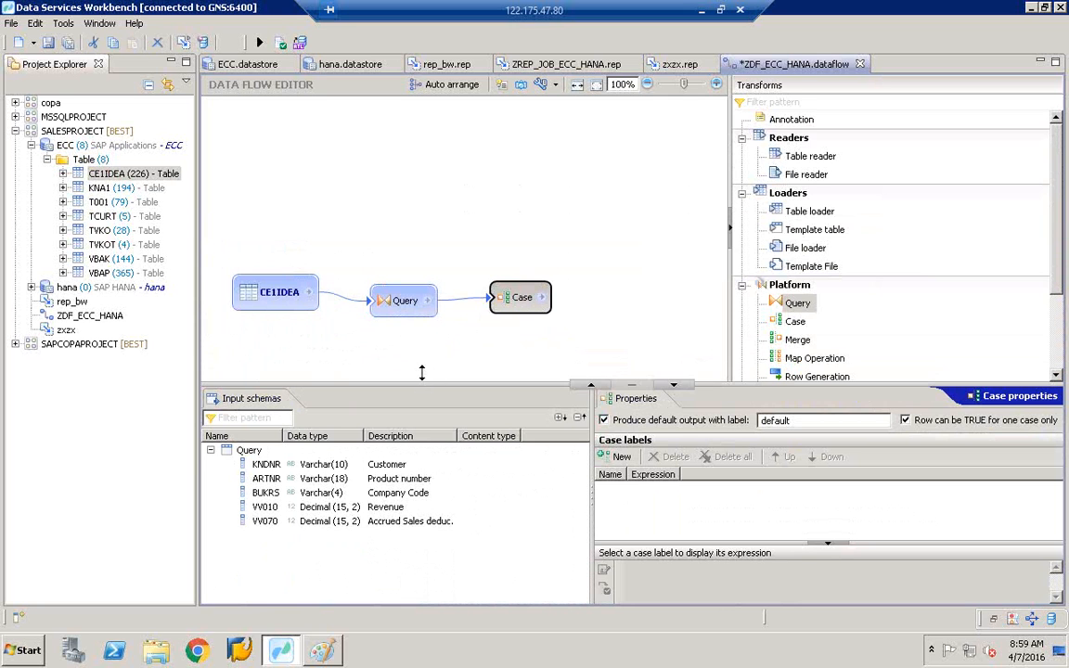
- Line up CE1IDEA, Query and Case in one row near the top of the canvas
left_click_drag(423, 385, 426, 348)
left_click(290, 280)
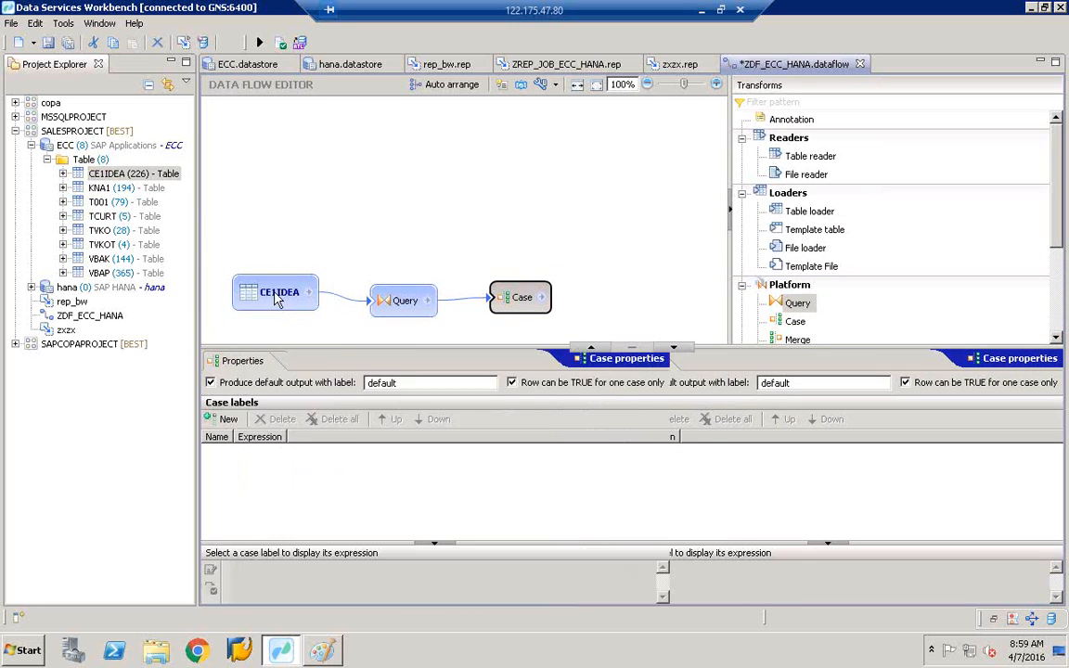
left_click_drag(247, 278, 247, 178)
left_click_drag(405, 303, 423, 205)
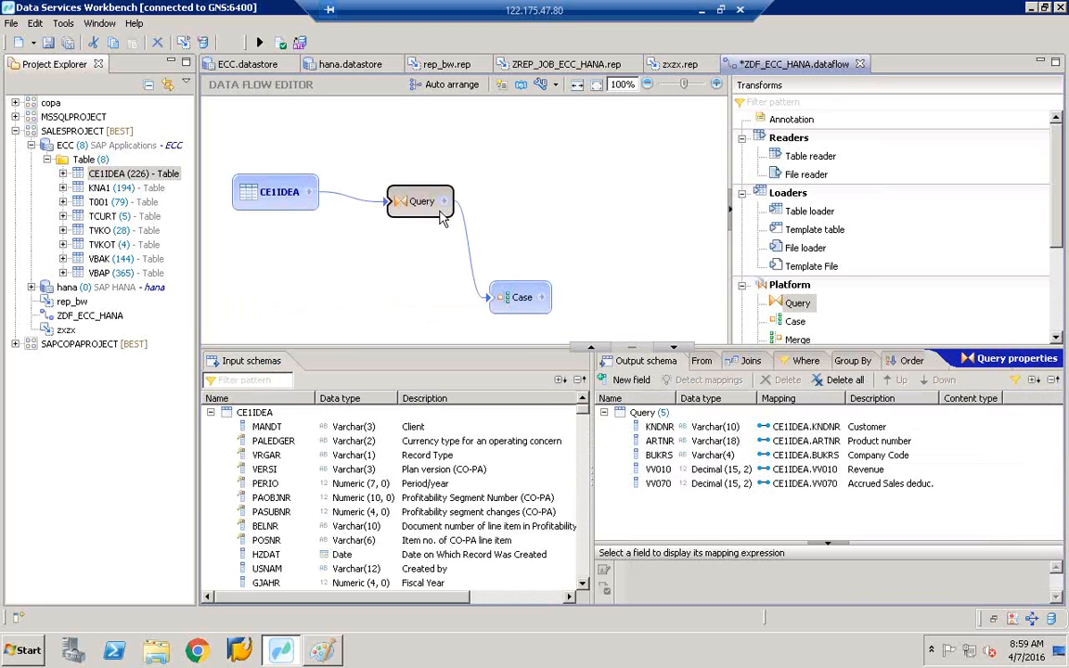
left_click_drag(525, 295, 566, 191)
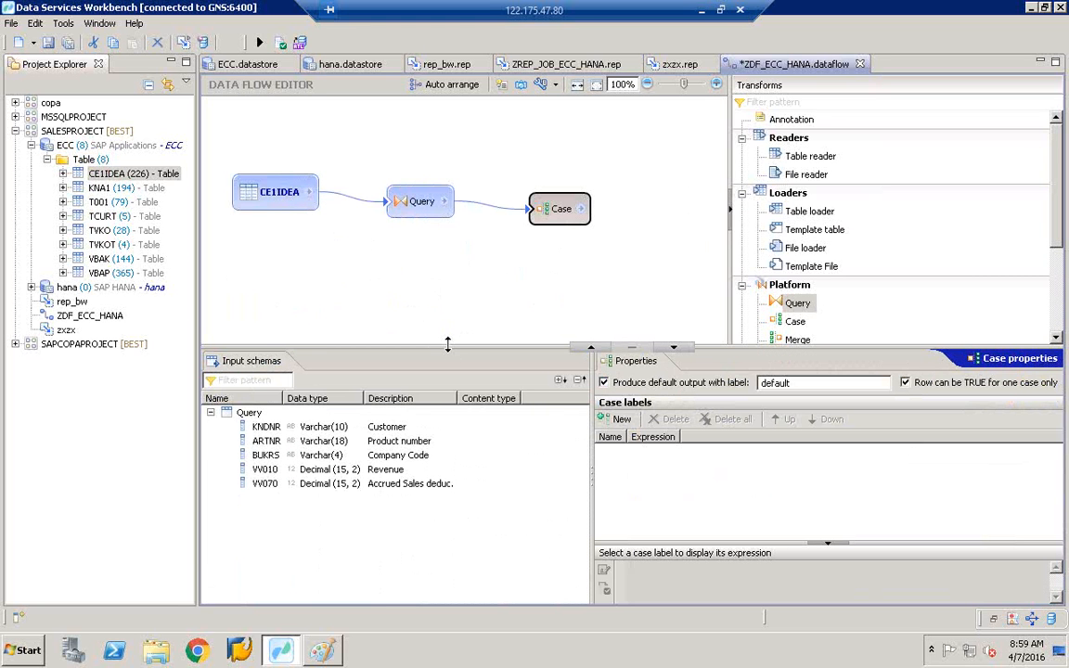
left_click_drag(407, 349, 454, 298)
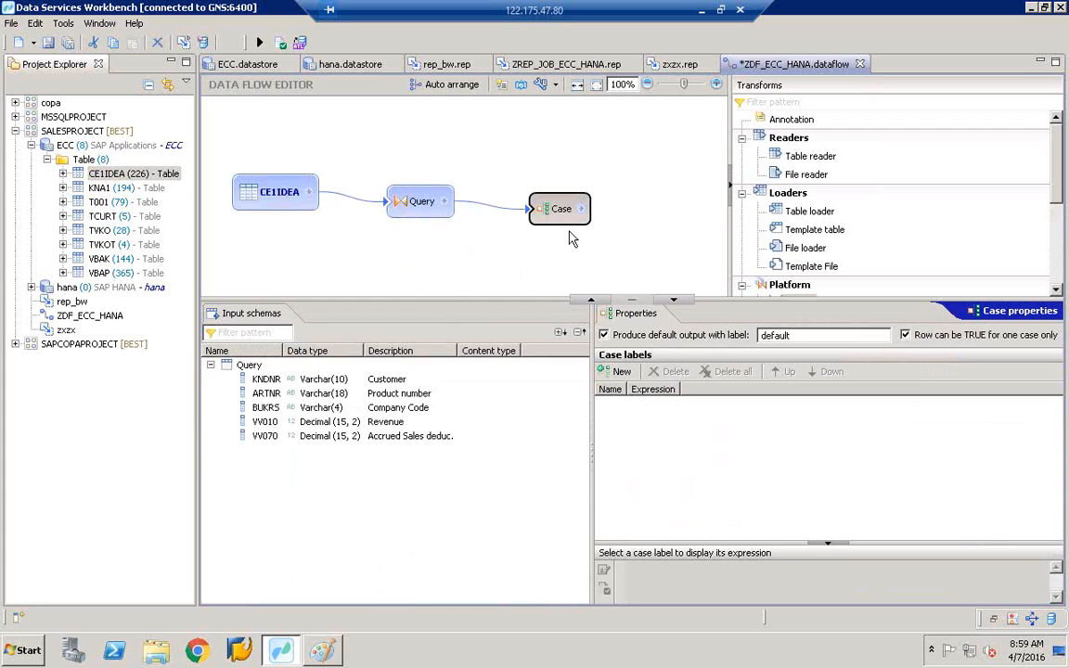
left_click(266, 407)
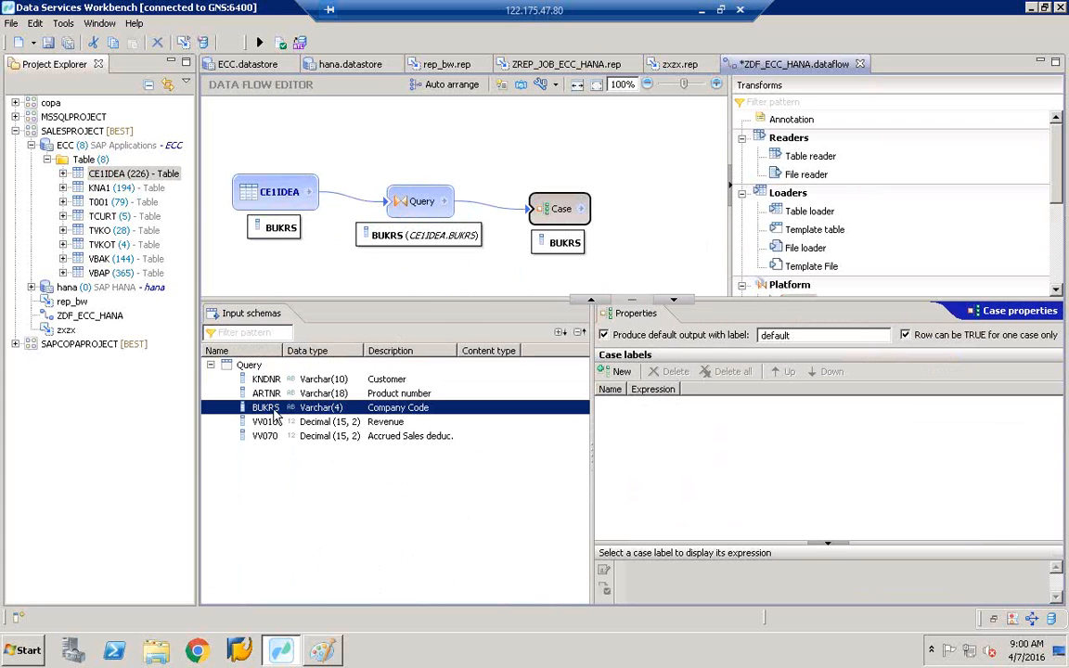
right_click(279, 198)
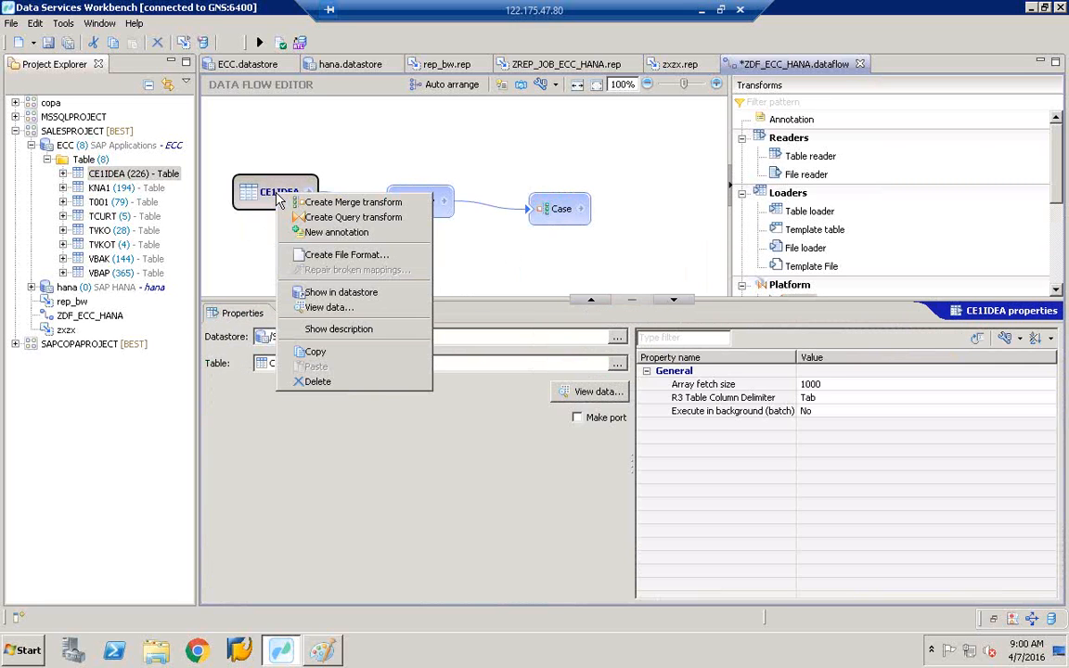
- Preview CE1IDEA's distinct BUKRS values: 8 codes, with 1000 at 95.2% of rows
left_click(325, 309)
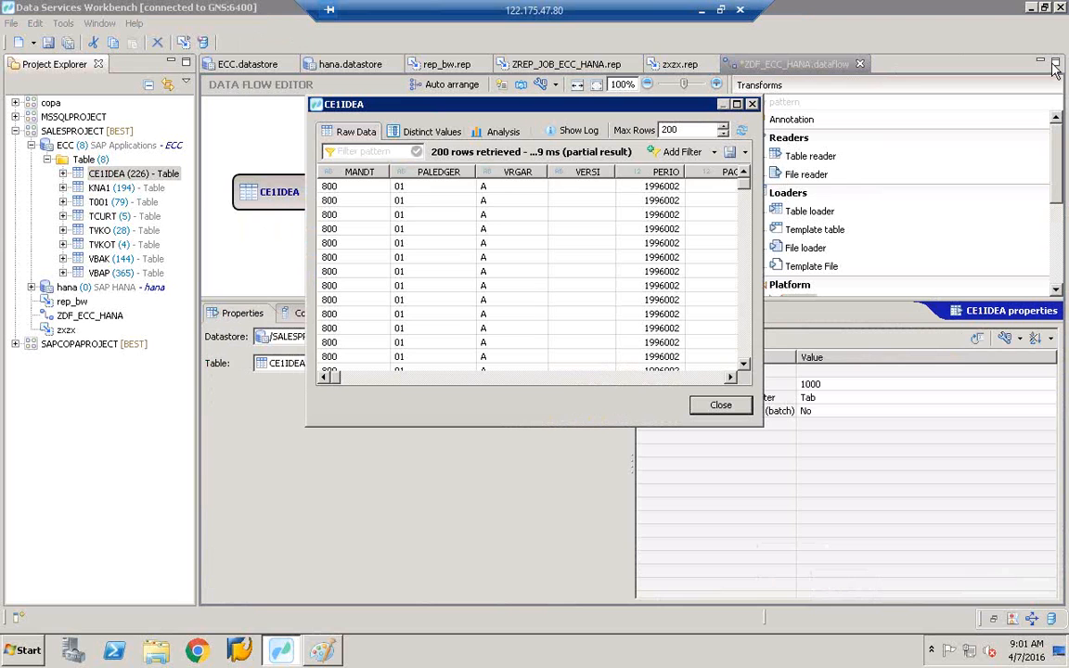
left_click(429, 133)
left_click(371, 169)
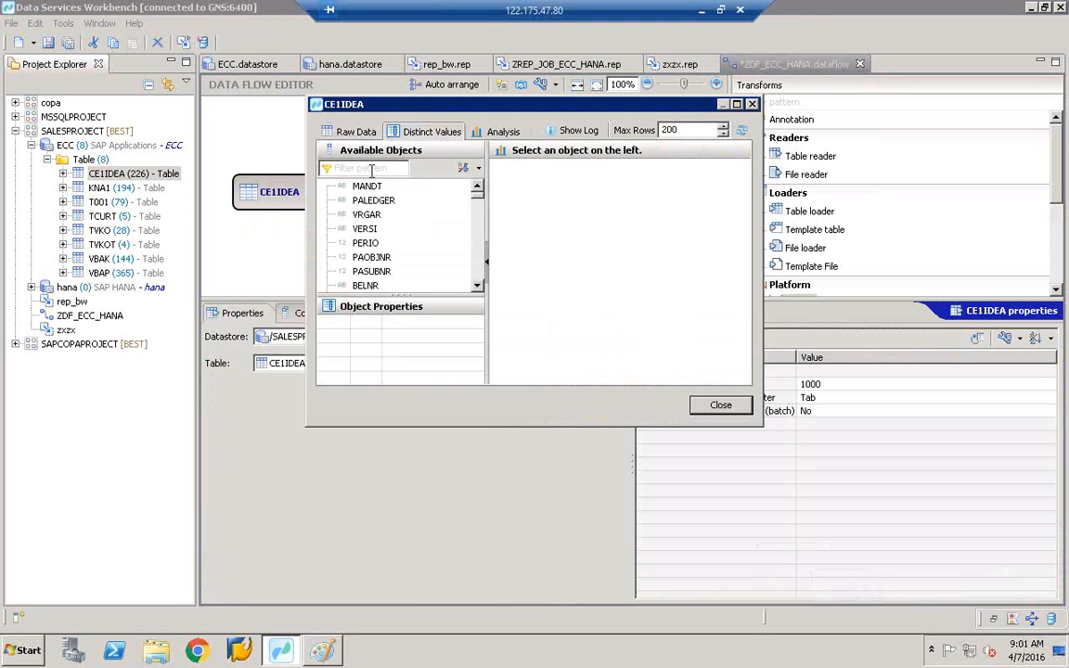
type("BUKRS")
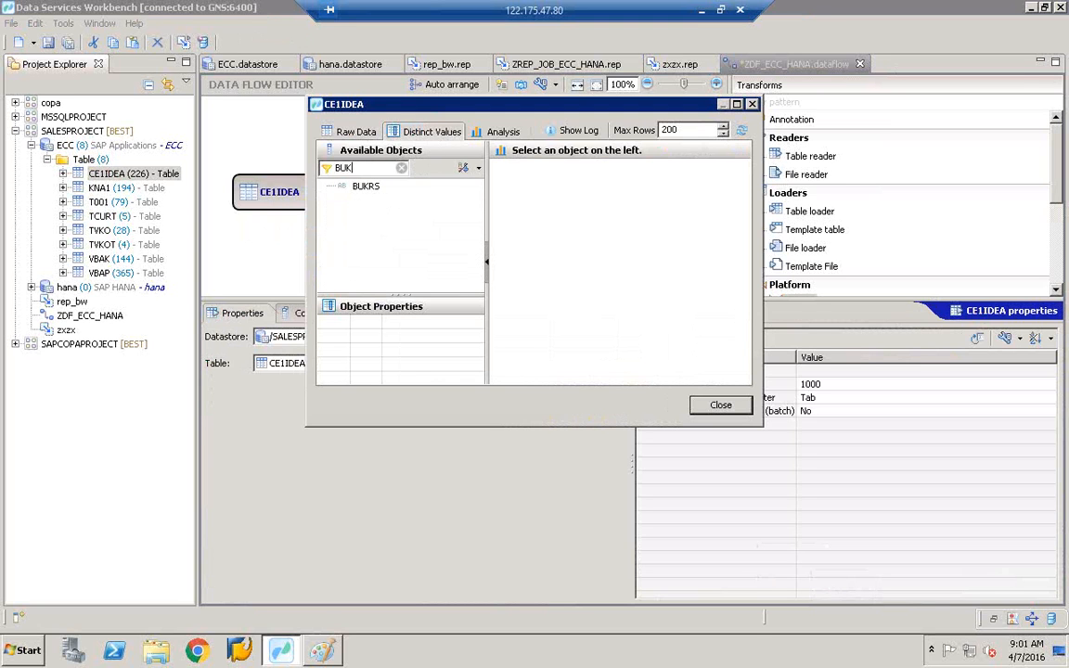
left_click(367, 188)
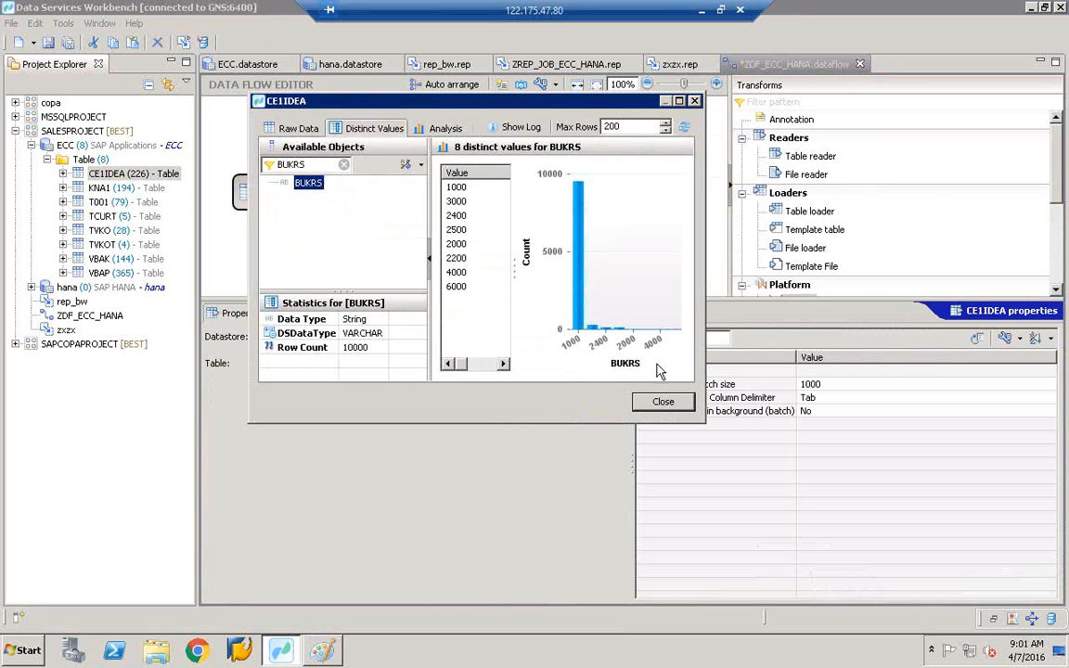
left_click_drag(703, 419, 855, 466)
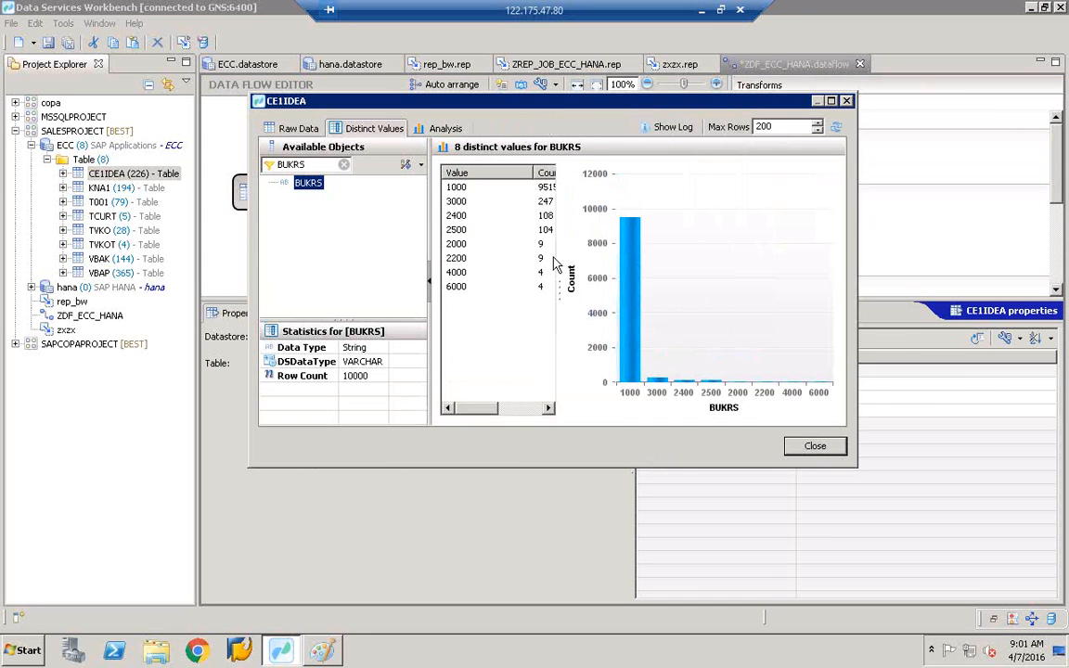
left_click_drag(562, 289, 637, 283)
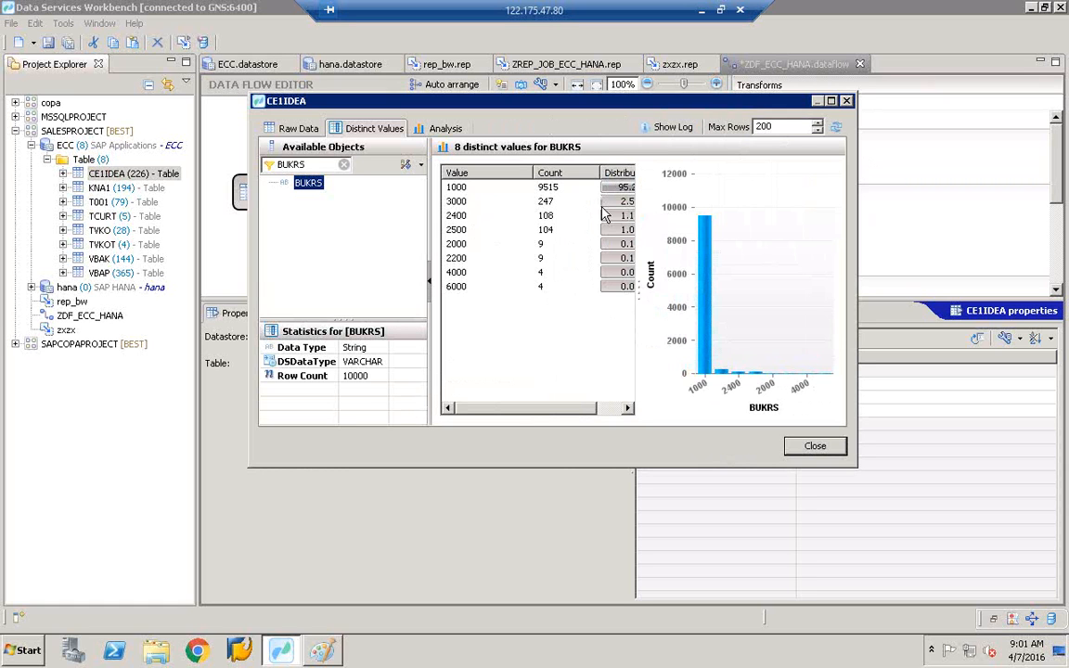
left_click_drag(639, 286, 703, 286)
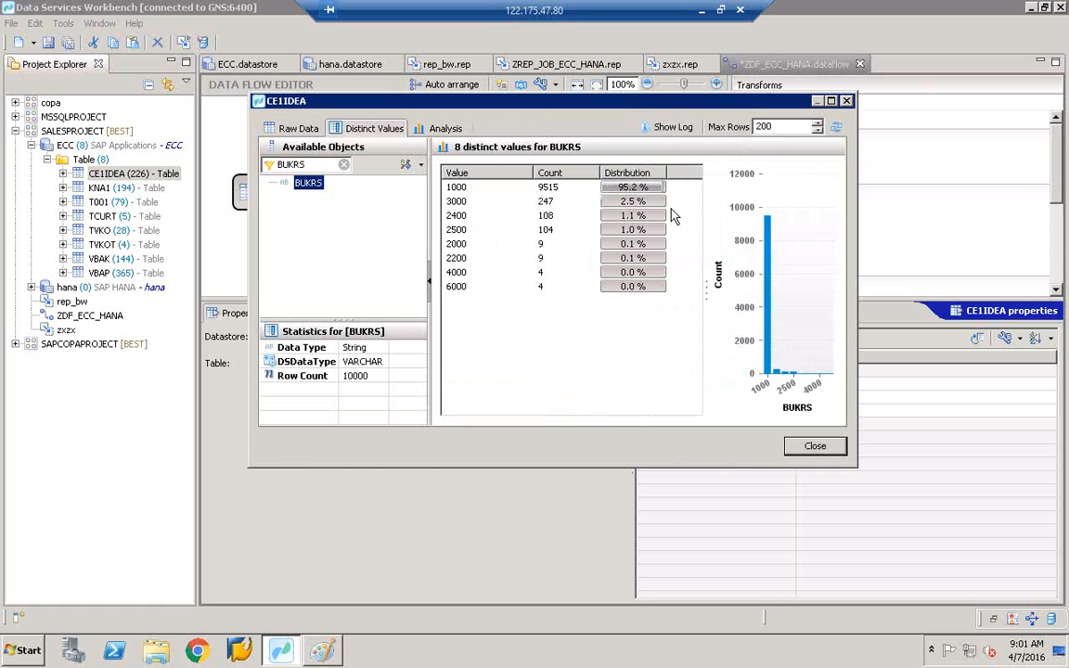
- Close the data preview and name the Case transform's first label CC1000
left_click(846, 101)
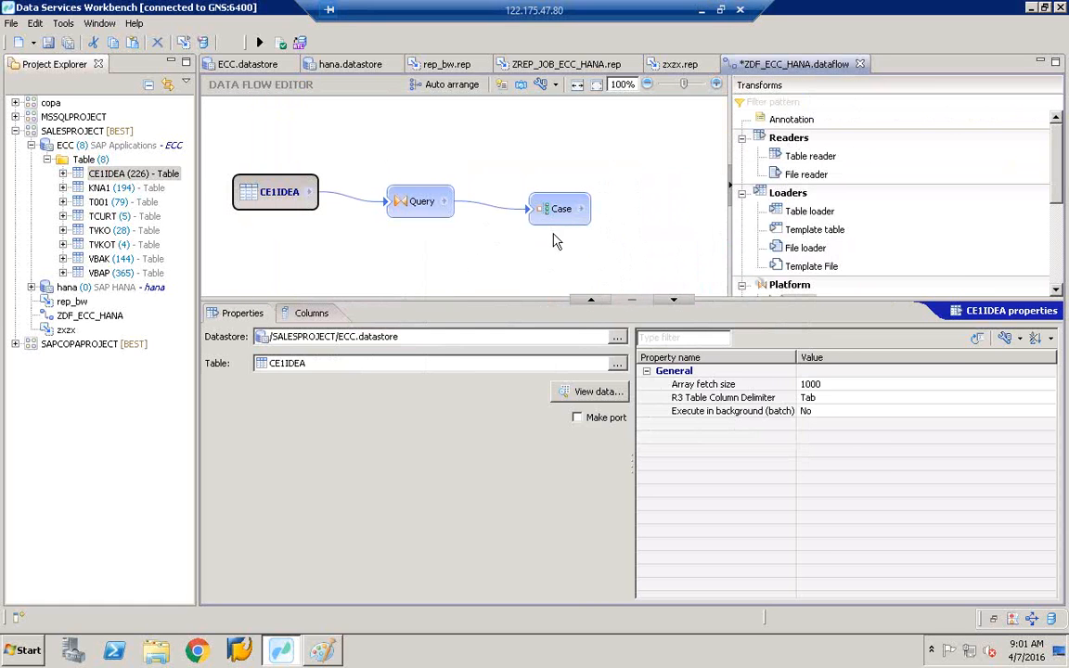
left_click(555, 218)
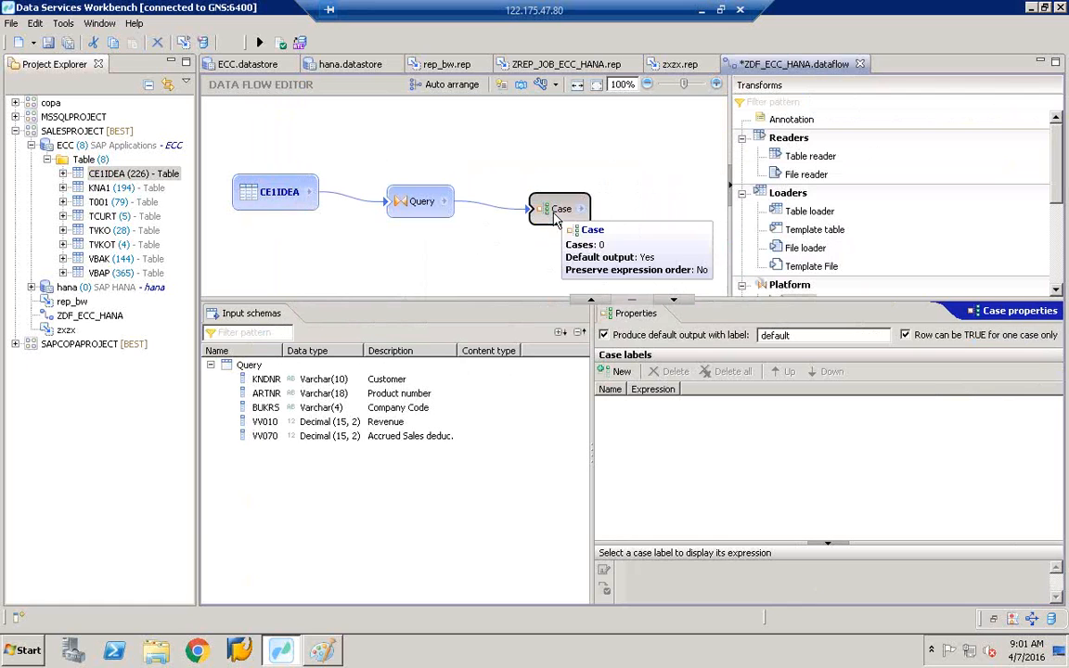
left_click_drag(587, 396, 520, 398)
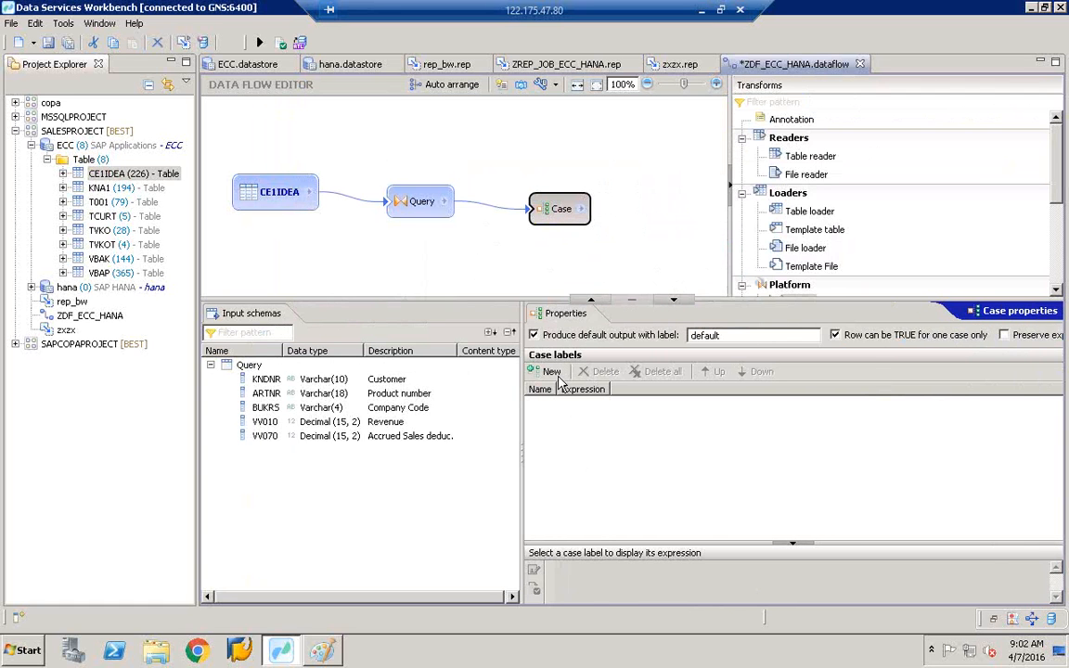
left_click(549, 377)
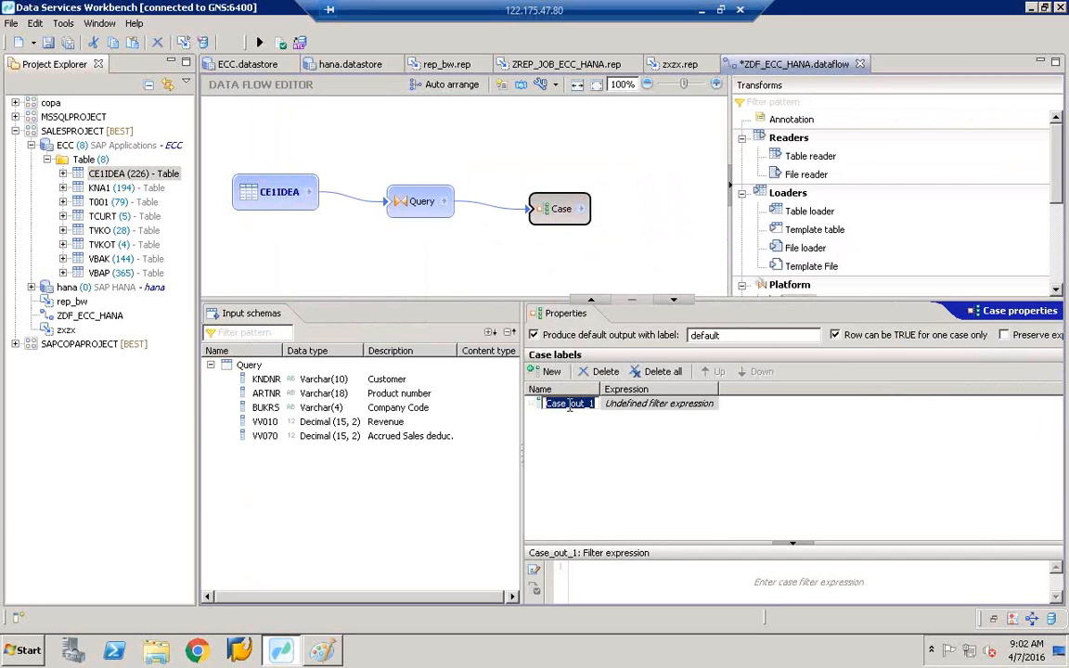
type("1")
key("BackSpace")
key("BackSpace")
key("BackSpace")
key("BackSpace")
type("CC1000")
key("Return")
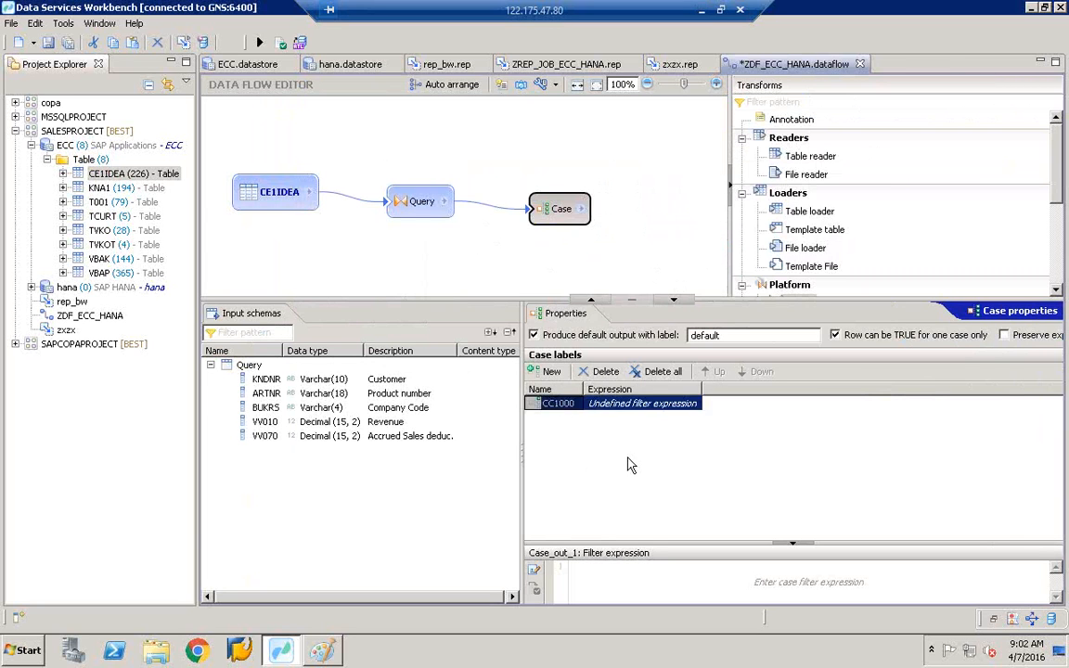
- Add three more case labels named CC3000, CC2500 and CC2400
left_click(549, 372)
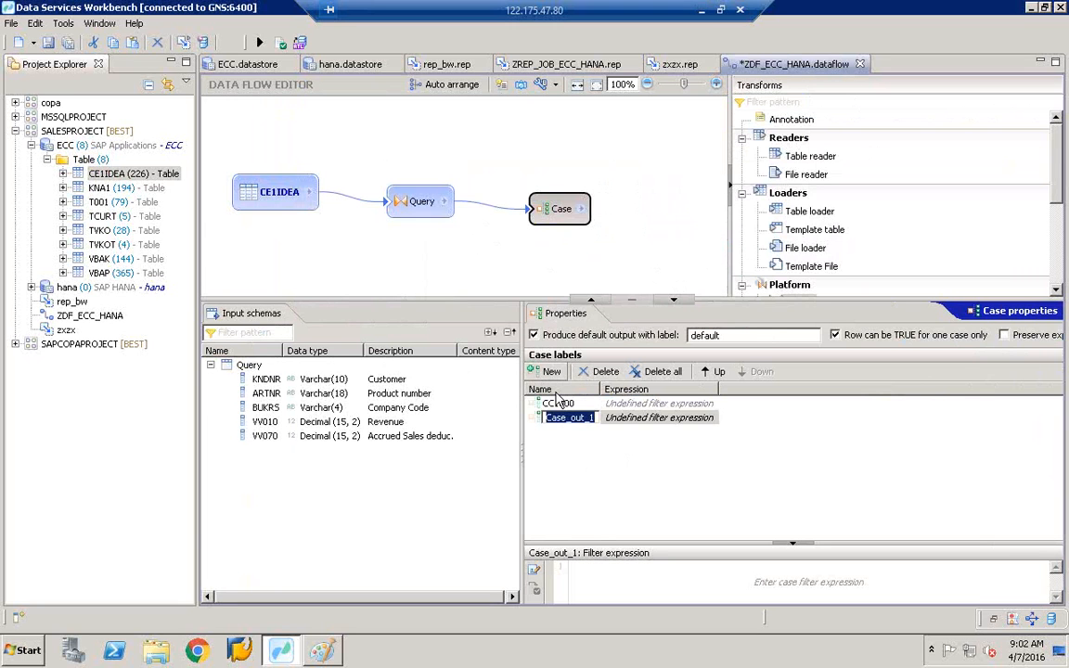
type("CC3000")
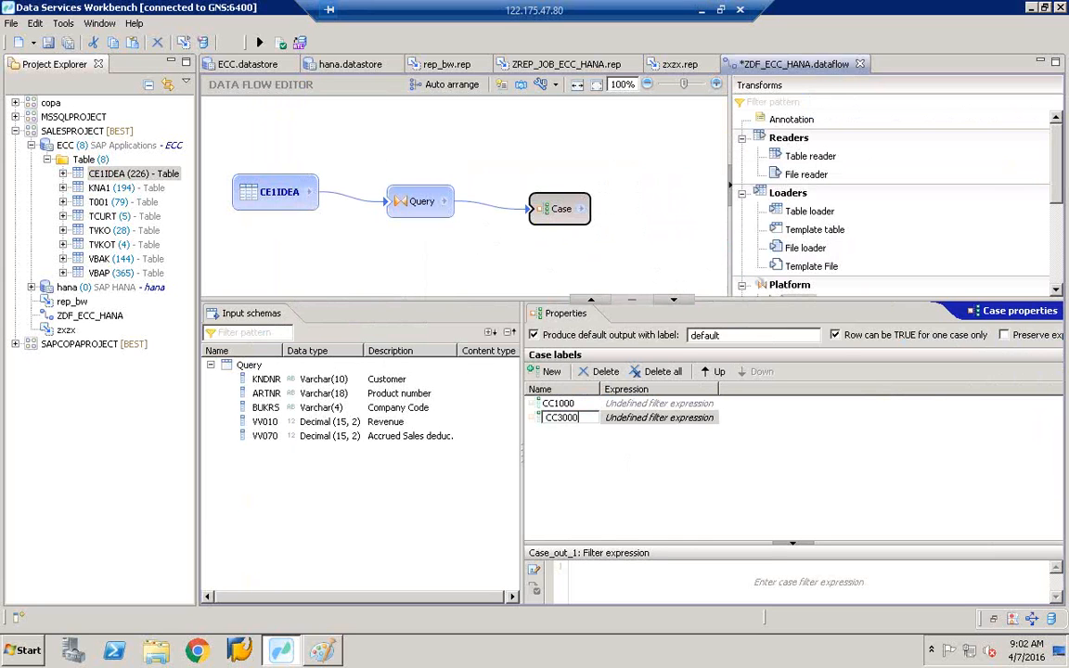
key("Return")
left_click(550, 372)
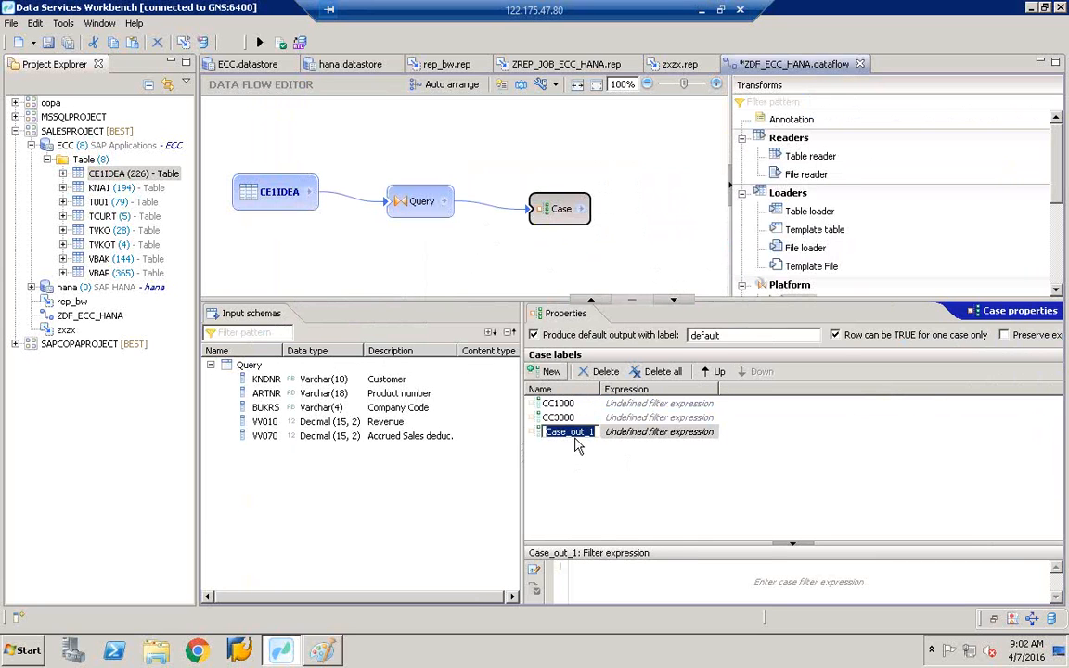
type("2")
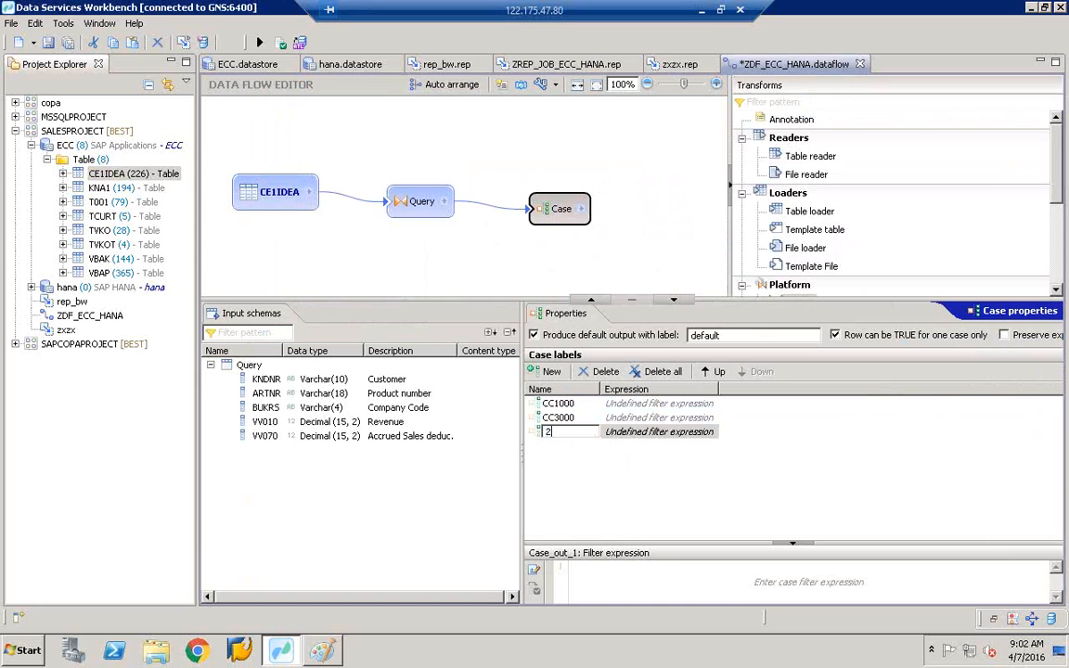
type("5000")
left_click(553, 372)
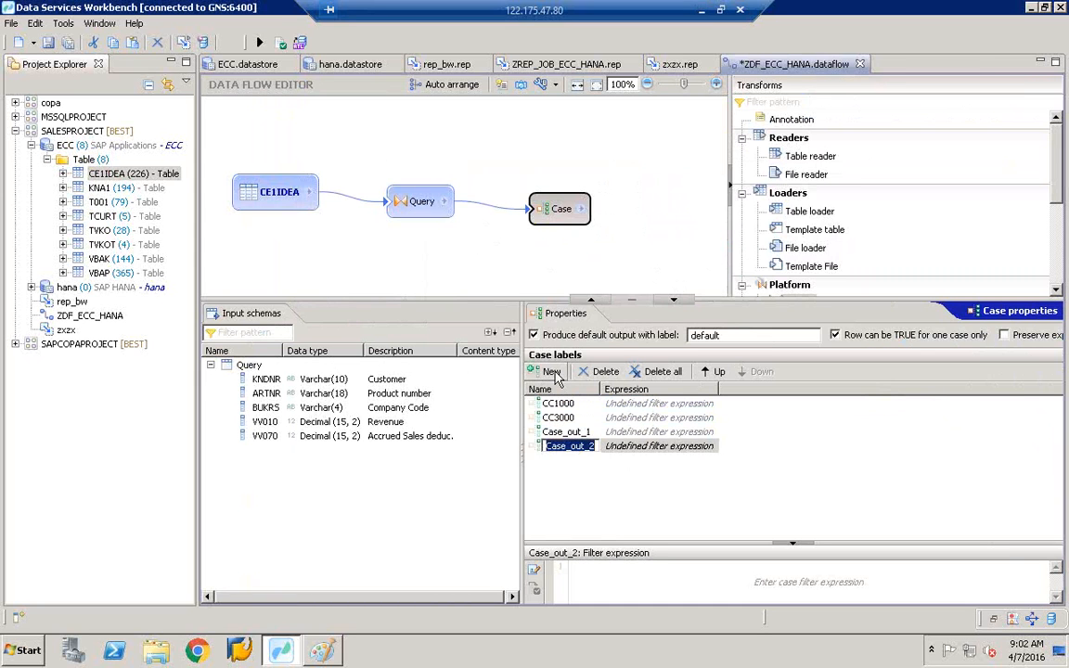
left_click(579, 434)
type("2500")
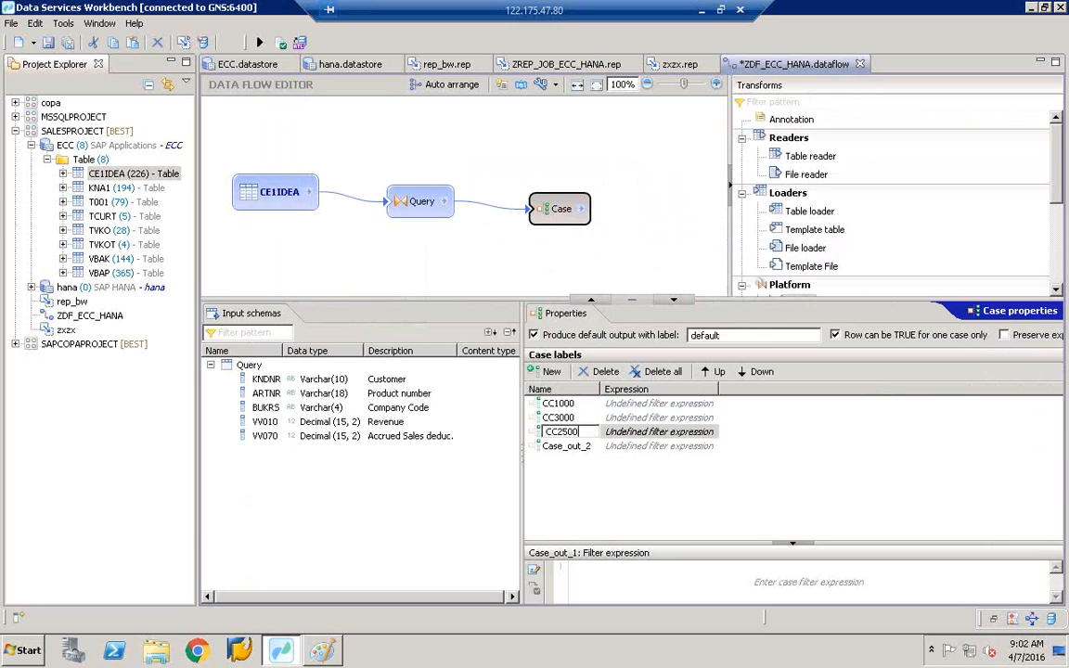
left_click(560, 449)
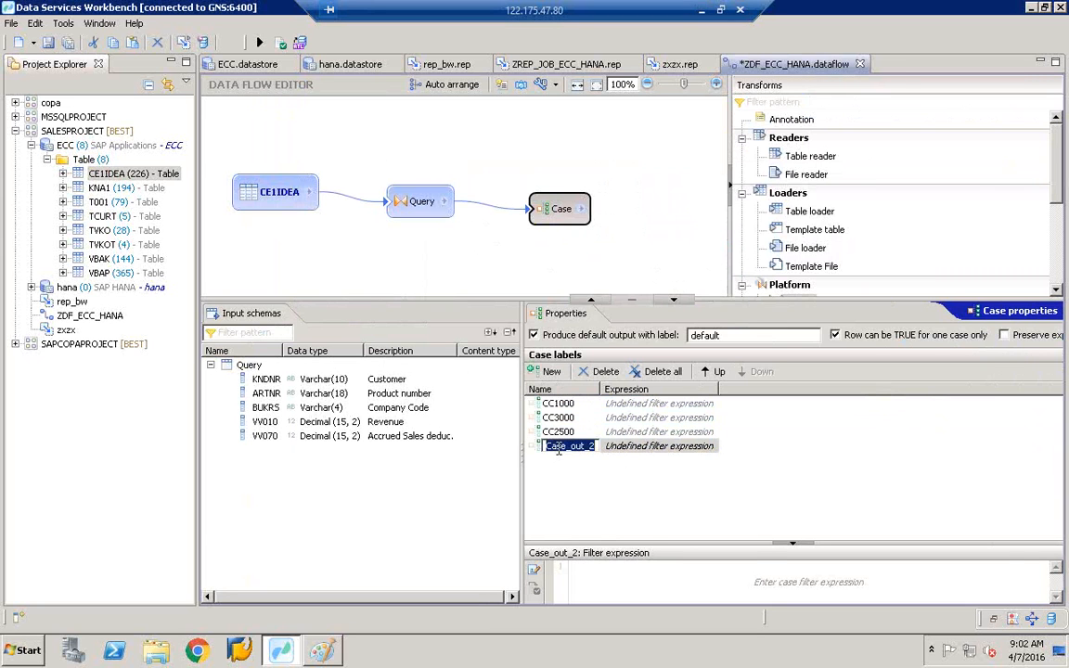
type("CC2400")
left_click(676, 495)
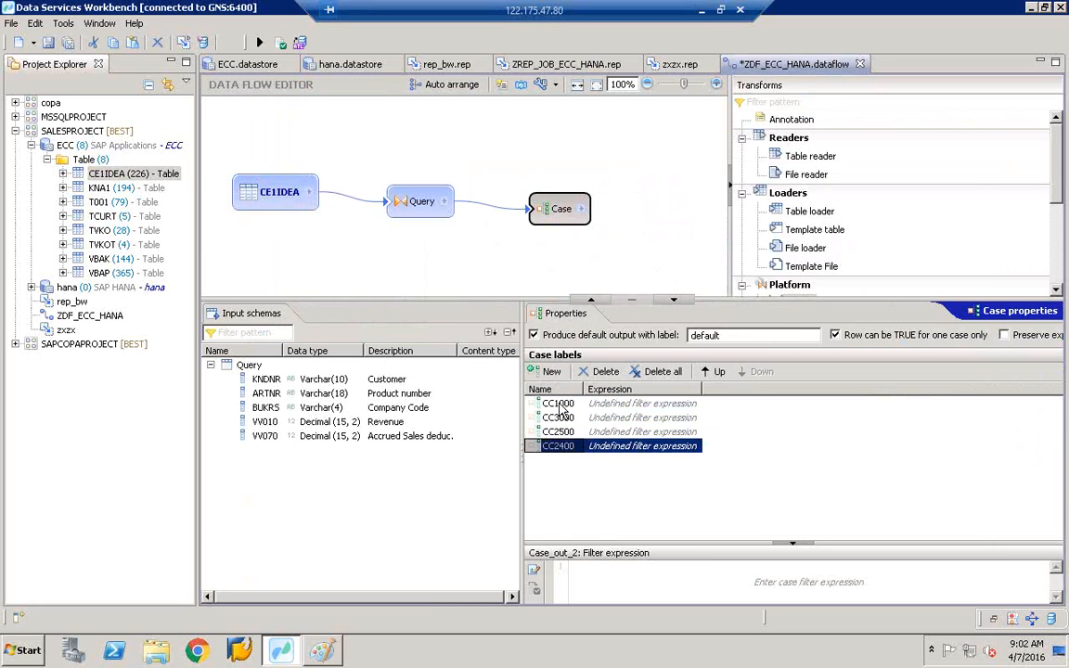
- Give CC1000 the filter Query.BUKRS ='1000' and CC3000 the filter Query.BUKRS ='3000'
left_click(562, 406)
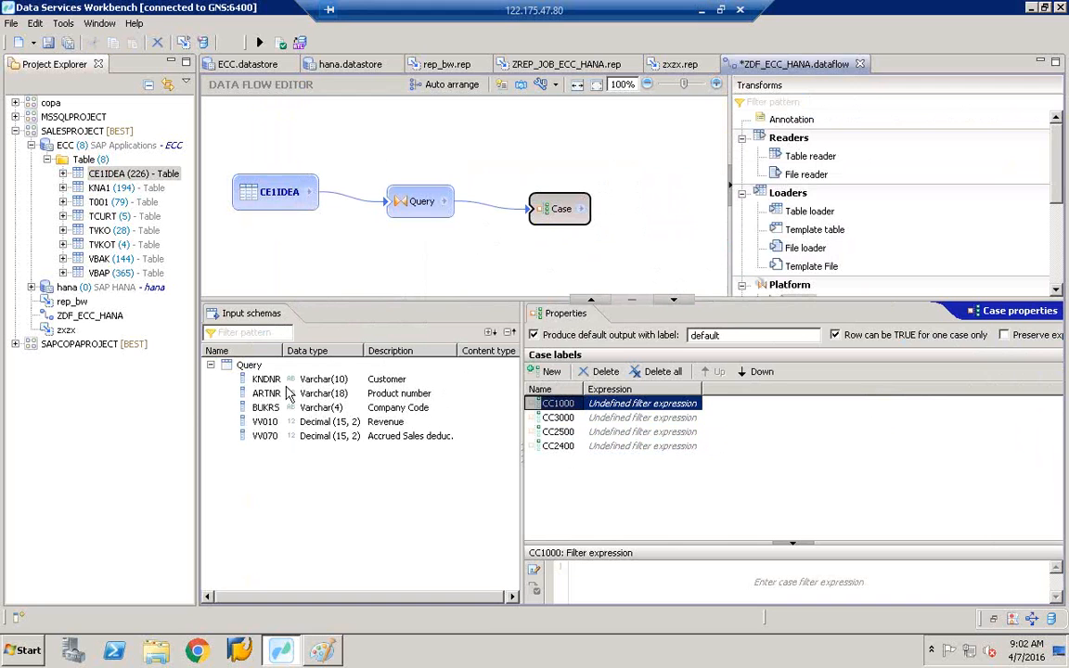
left_click(260, 410)
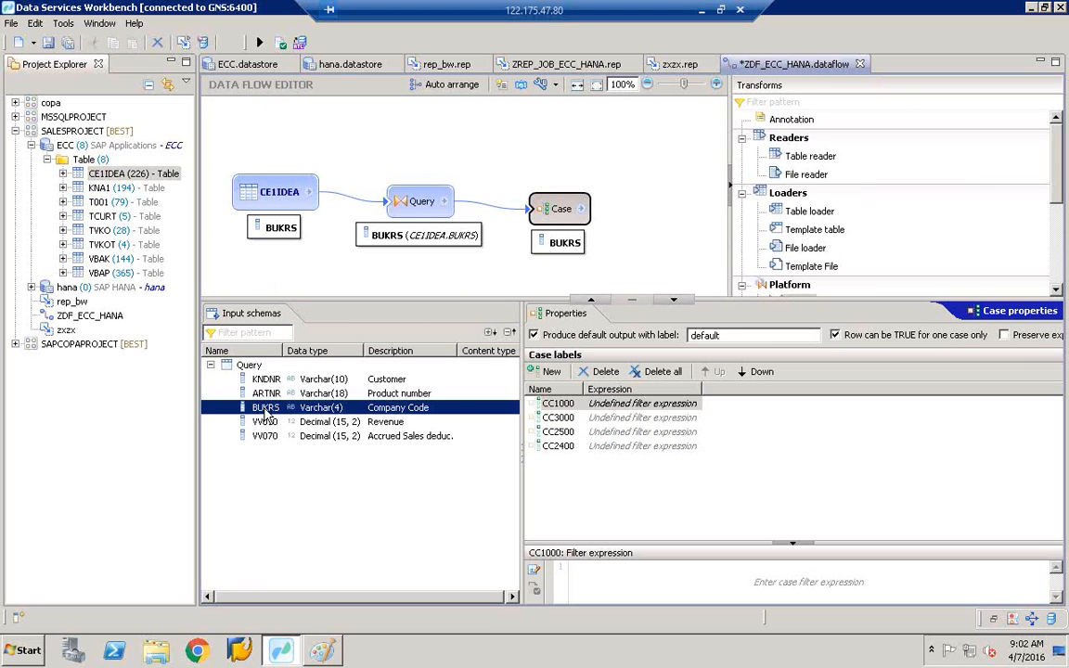
left_click_drag(267, 415, 667, 586)
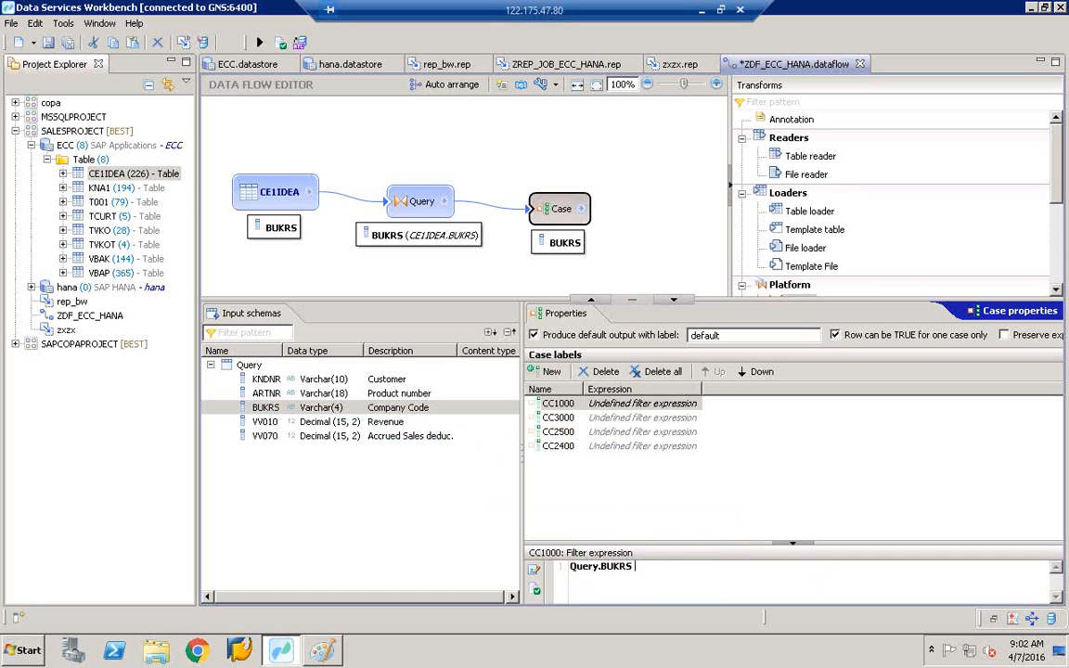
type("='1000'")
left_click(568, 419)
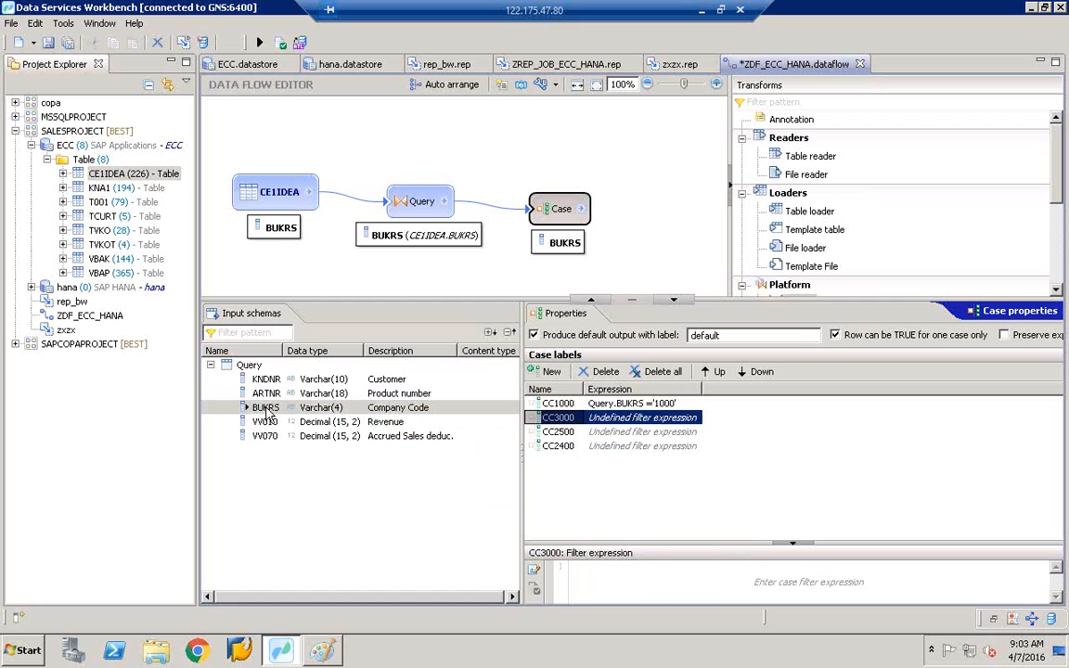
left_click_drag(267, 408, 657, 579)
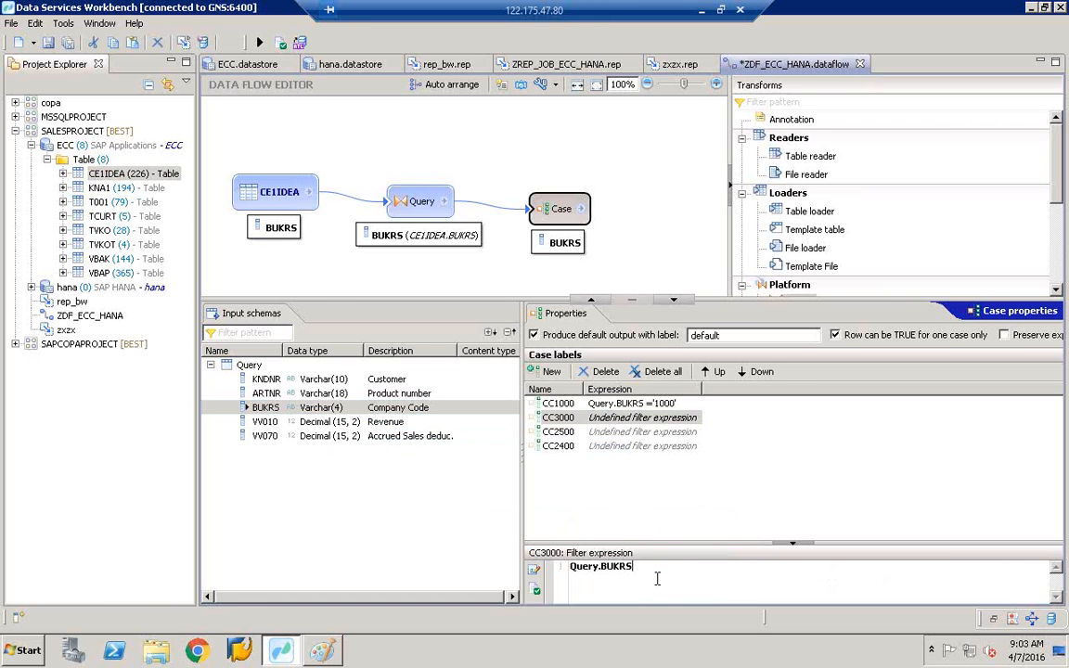
type("=")
key("BackSpace")
type("'3000'")
- Give CC2500 the filter Query.BUKRS ='2500' and CC2400 the filter Query.BUKRS ='2400'
left_click(561, 434)
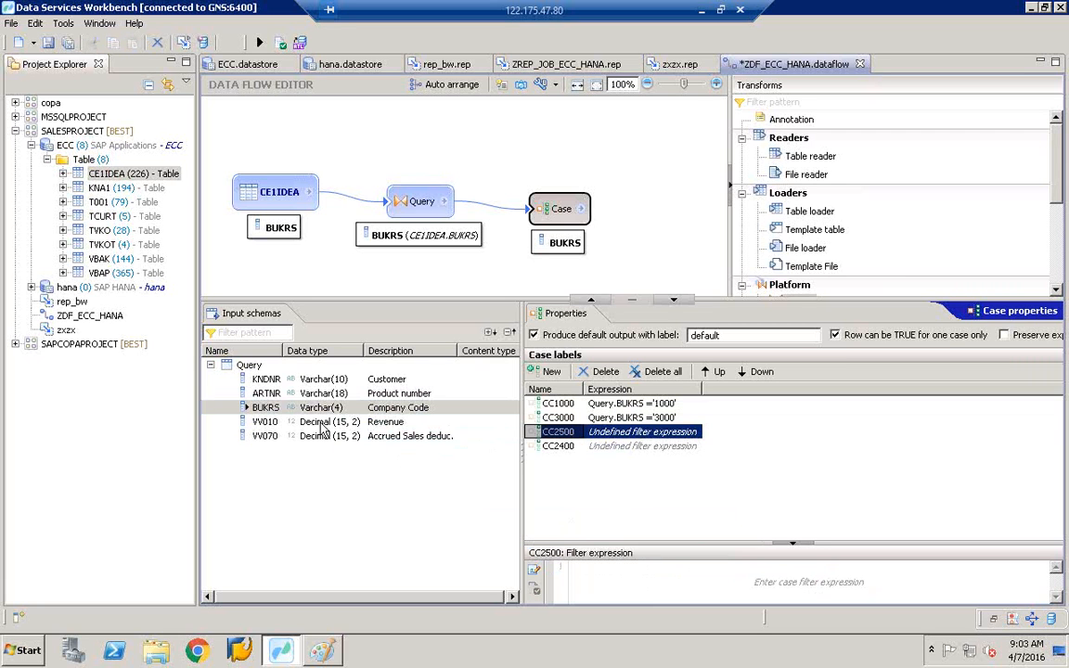
left_click(265, 408)
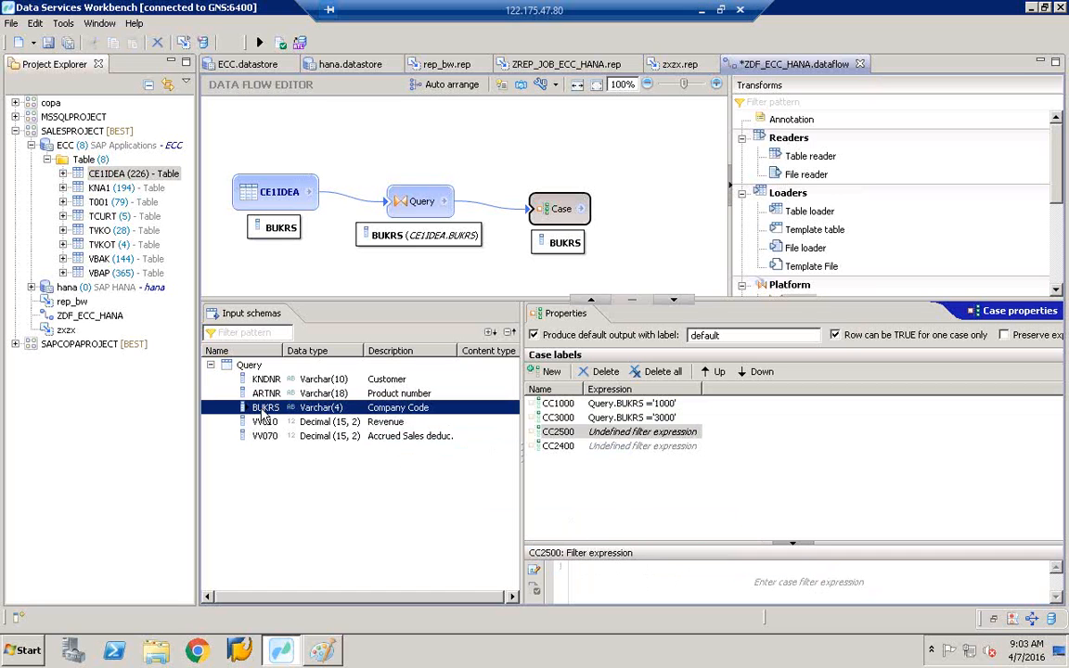
left_click_drag(264, 416, 669, 588)
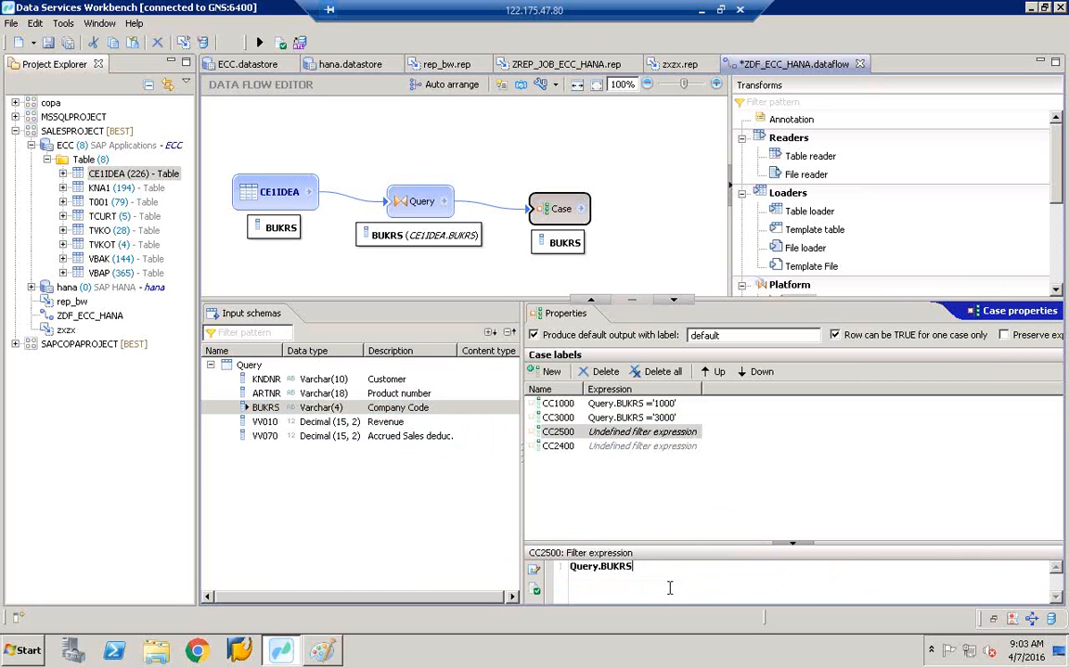
type("='2500'")
left_click(562, 447)
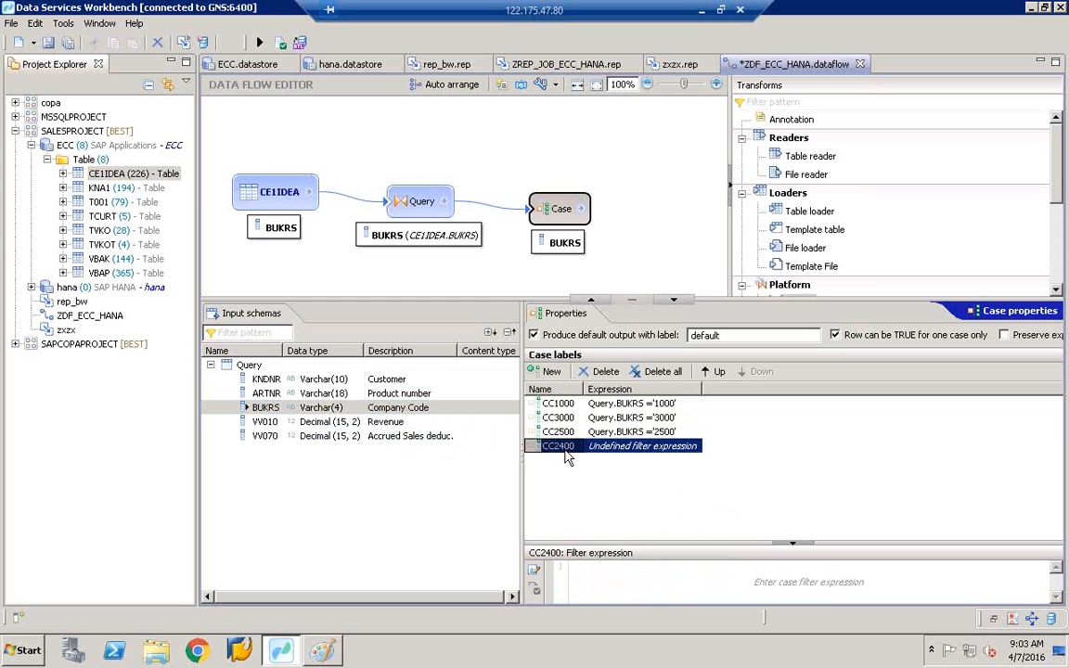
left_click_drag(269, 408, 684, 579)
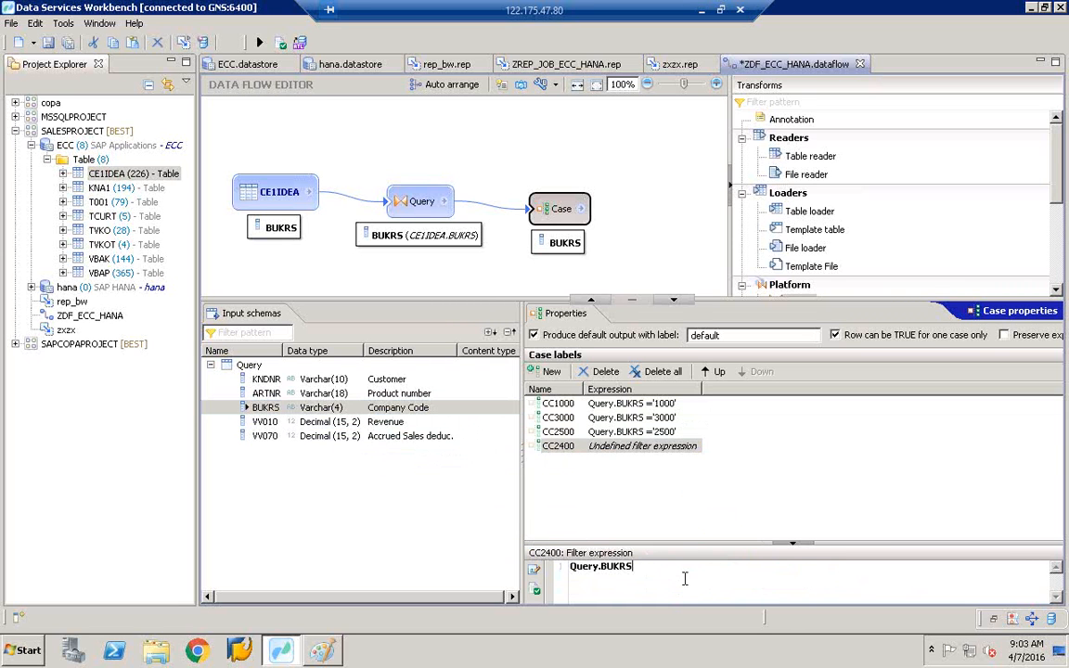
type("='2400'")
- Check the filter expressions of CC1000, CC3000, CC2500 and CC2400
left_click(668, 431)
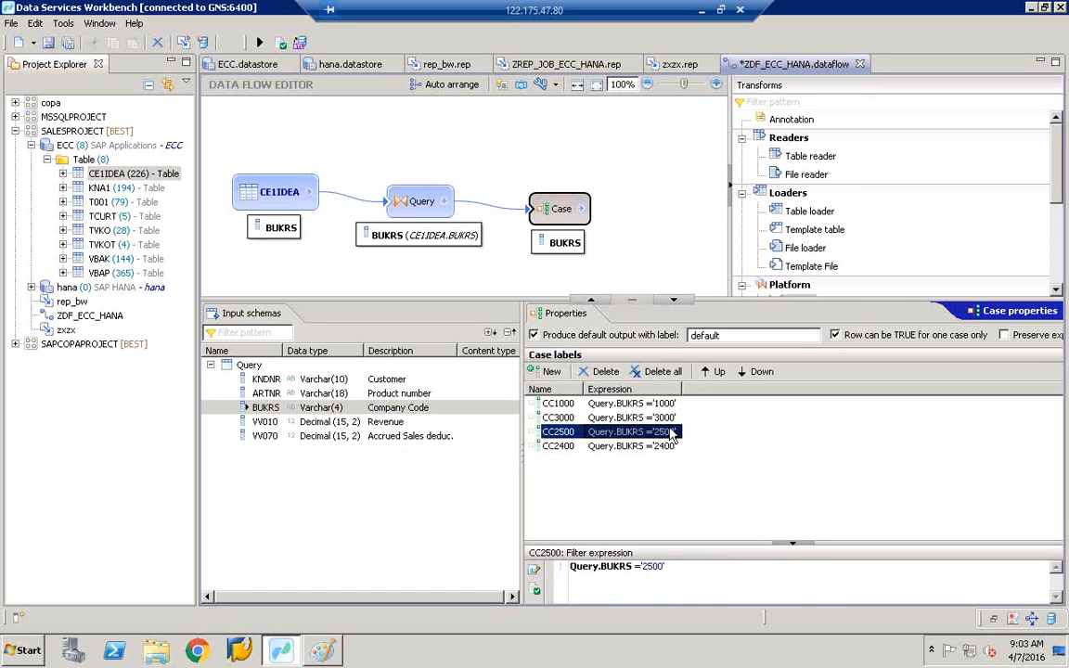
left_click(664, 404)
left_click(665, 418)
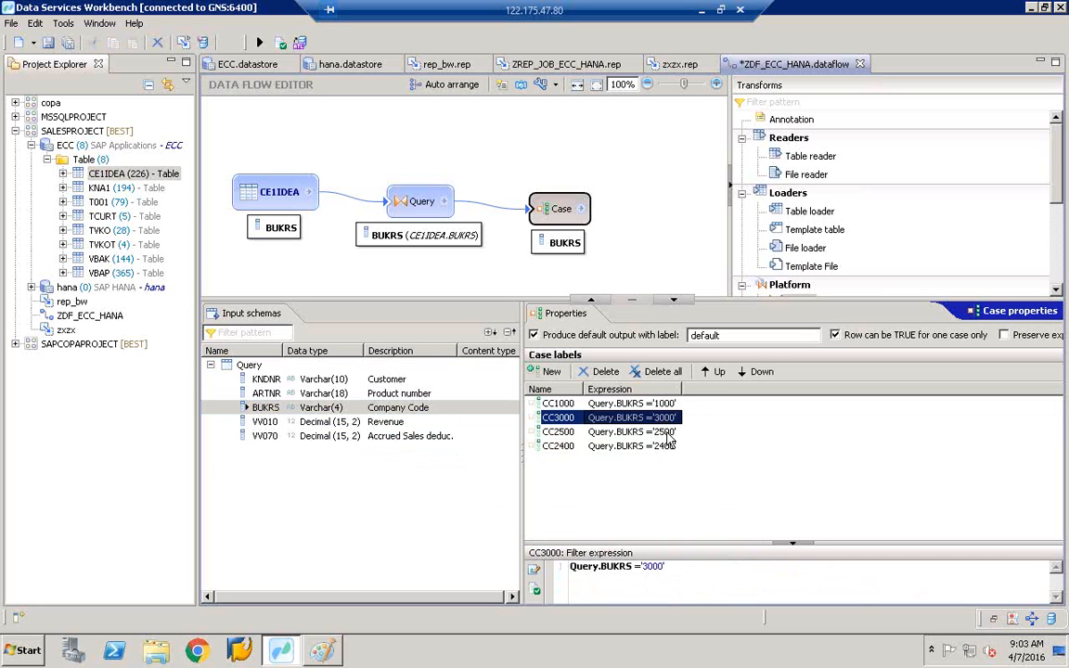
left_click(666, 431)
left_click(668, 446)
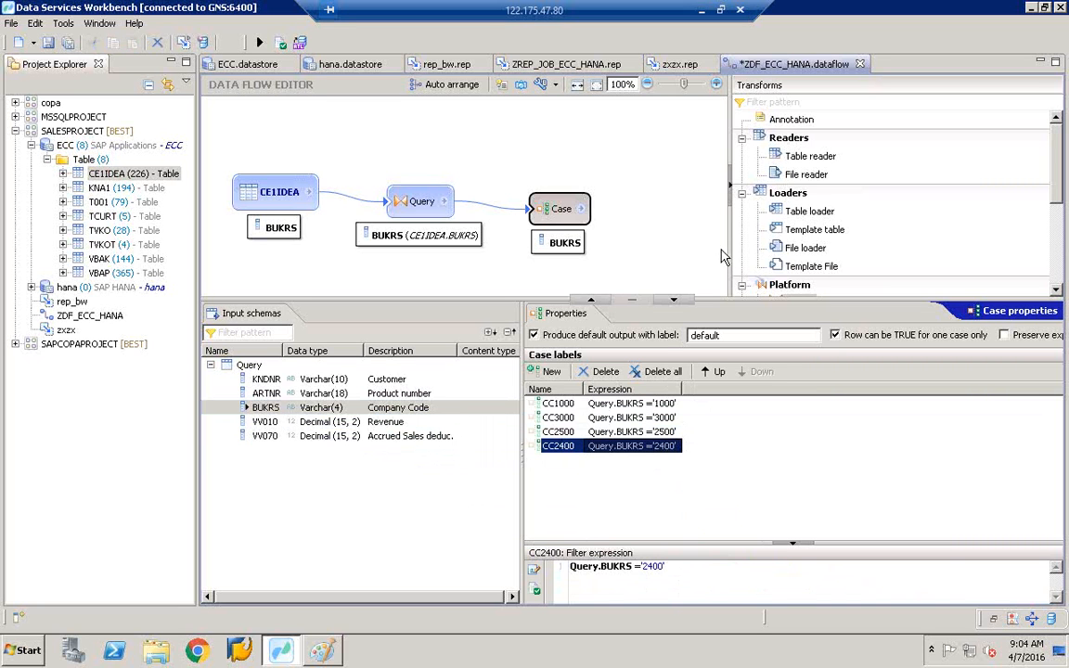
- Widen the data flow canvas and readjust the property panels to show the case labels
left_click_drag(734, 218, 959, 292)
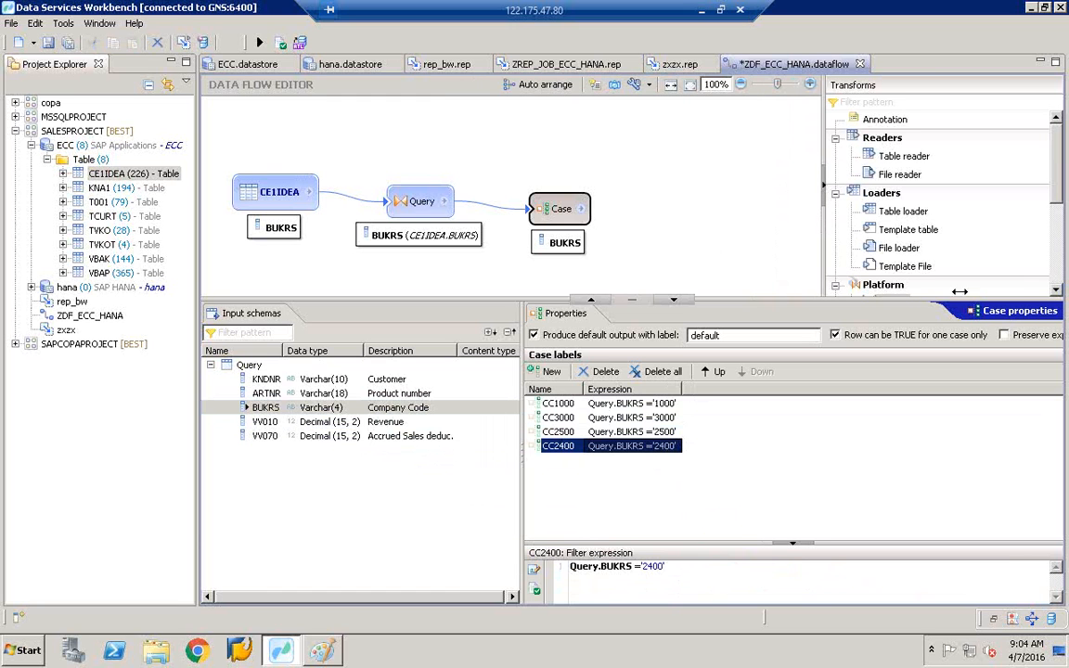
left_click_drag(888, 301, 888, 471)
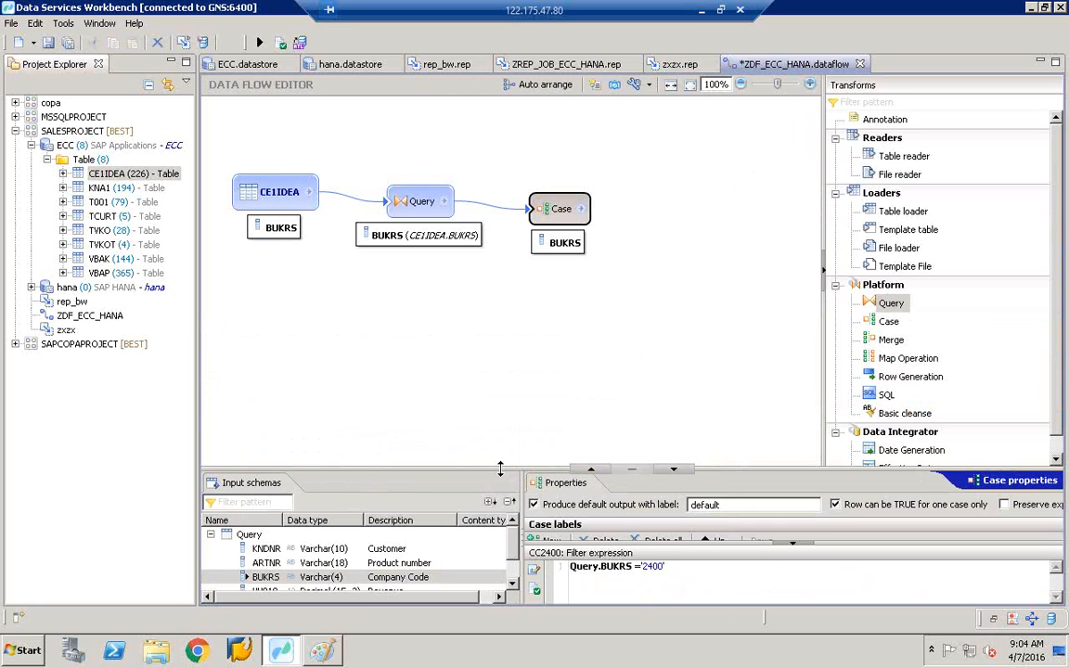
left_click_drag(501, 469, 482, 380)
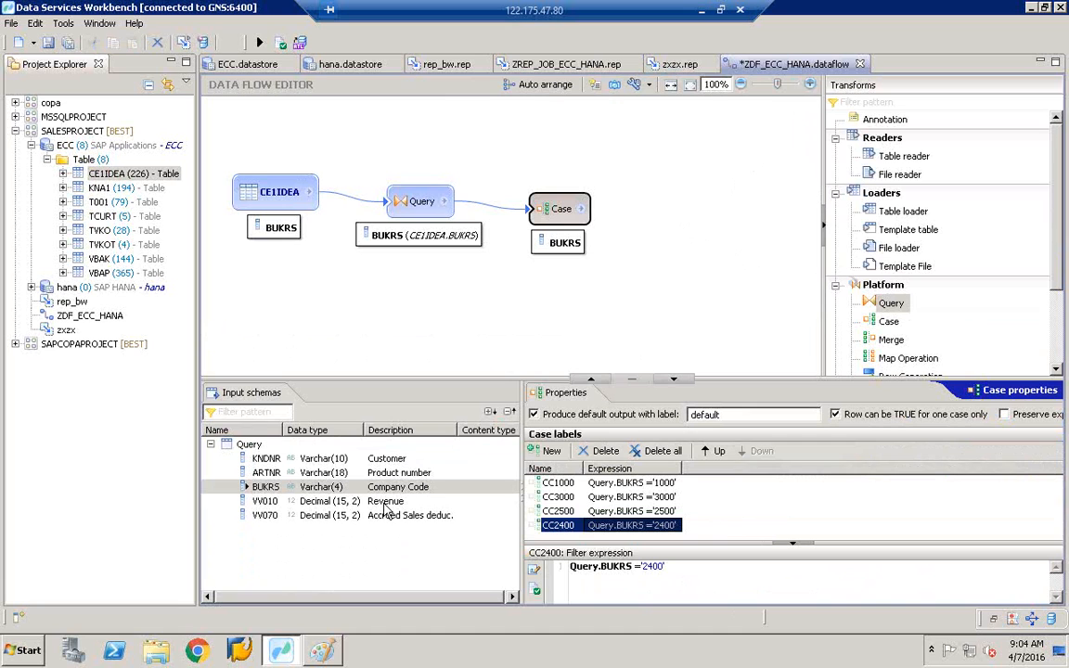
- Review the CC1000, CC3000, CC2500 and CC2400 filters, then shrink the property panels
left_click(551, 484)
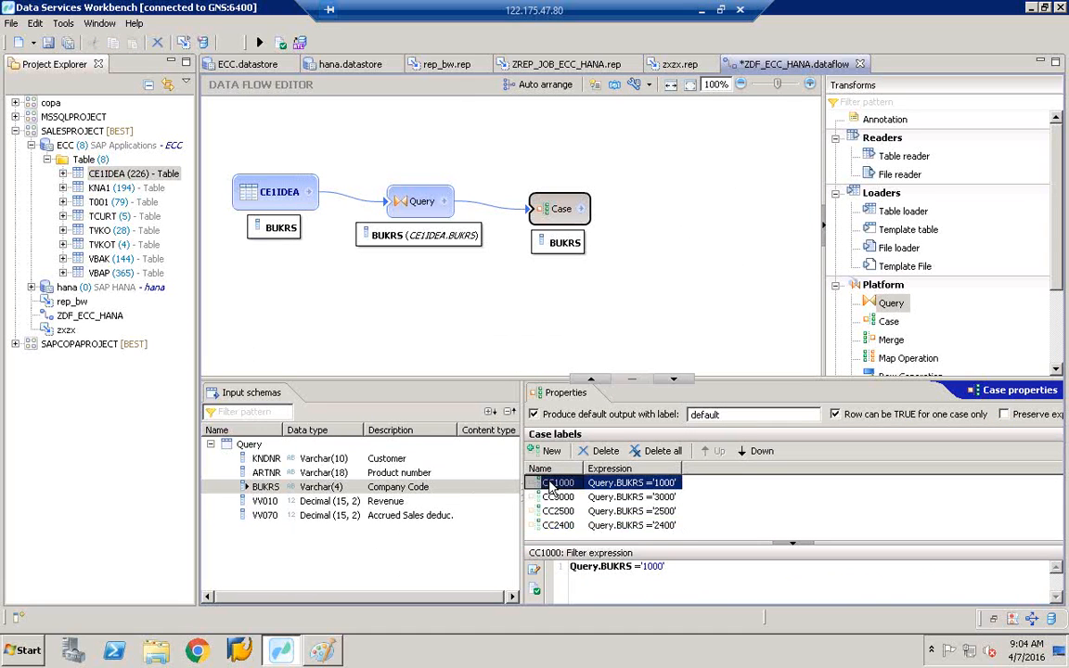
left_click(557, 498)
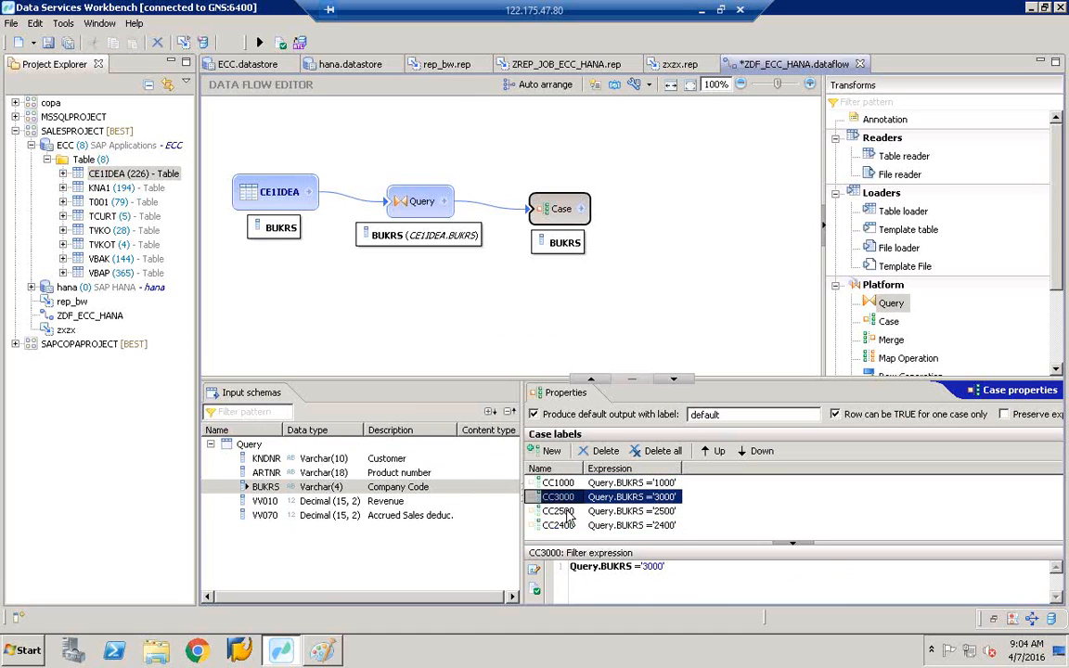
left_click(566, 512)
left_click(561, 525)
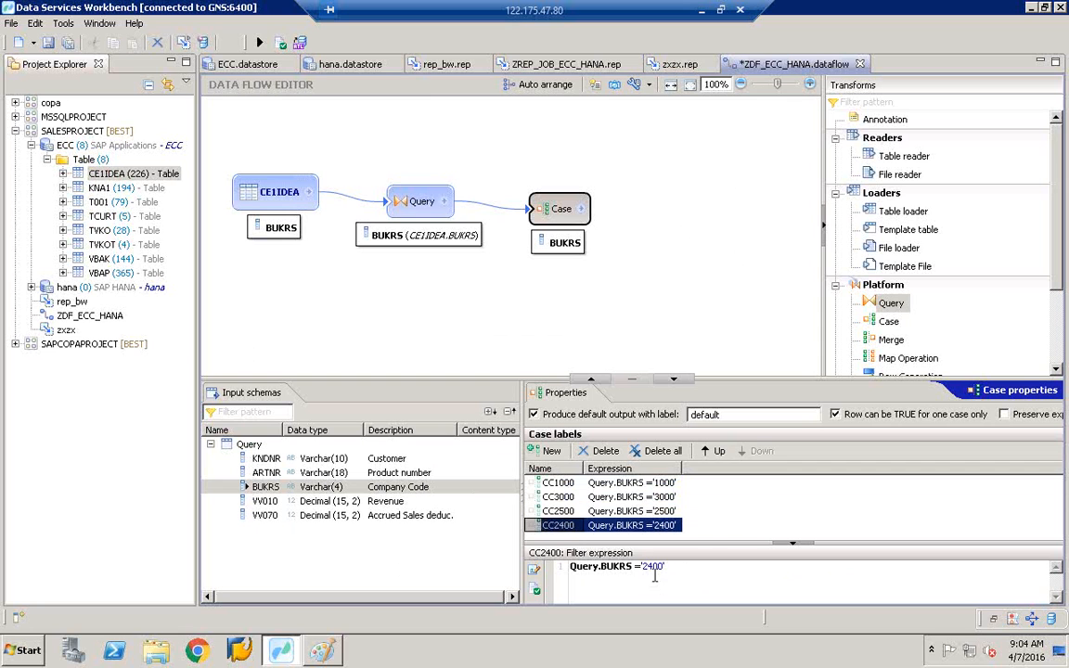
left_click_drag(664, 567, 548, 567)
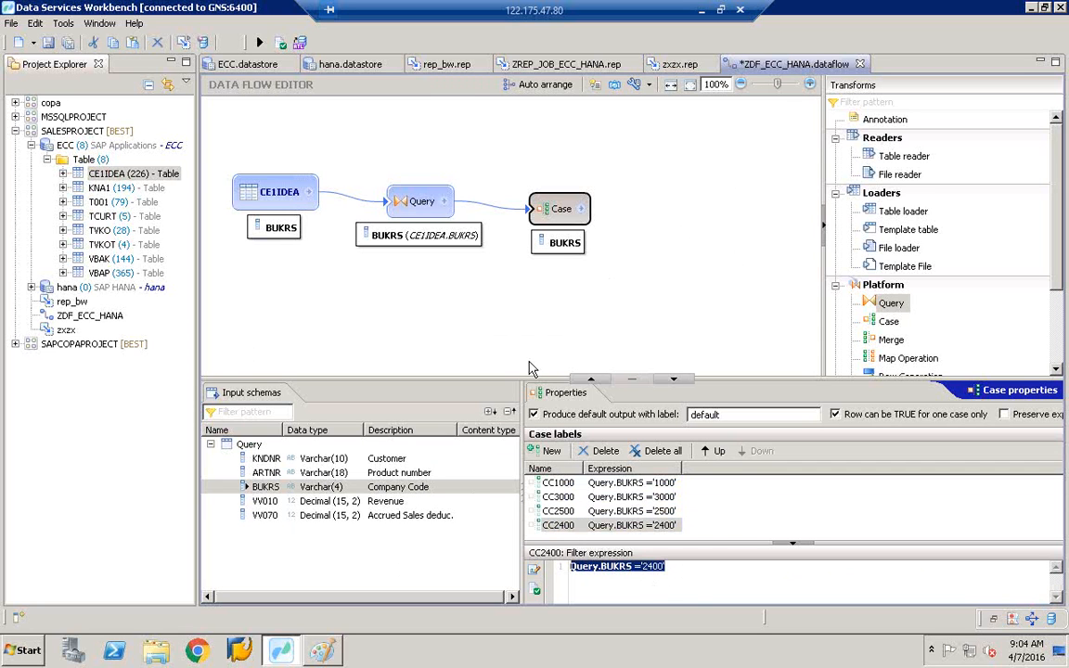
left_click_drag(534, 378, 539, 478)
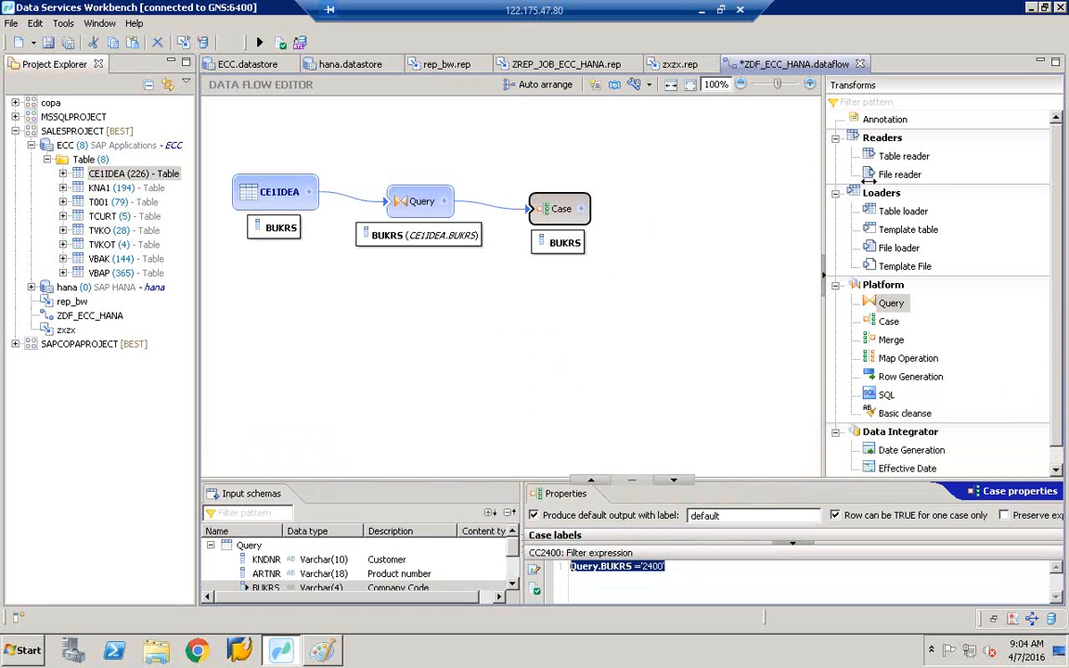
- Widen the Transforms palette and drop a Template table loader onto the ZDF_ECC_HANA canvas
left_click_drag(869, 180, 921, 182)
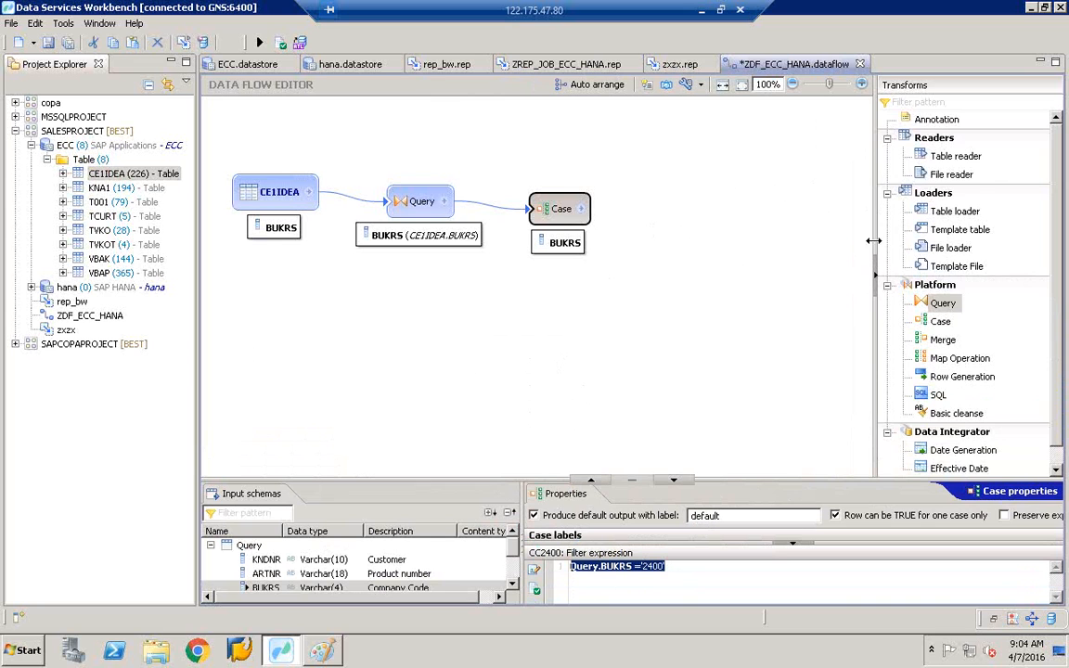
left_click_drag(874, 241, 728, 232)
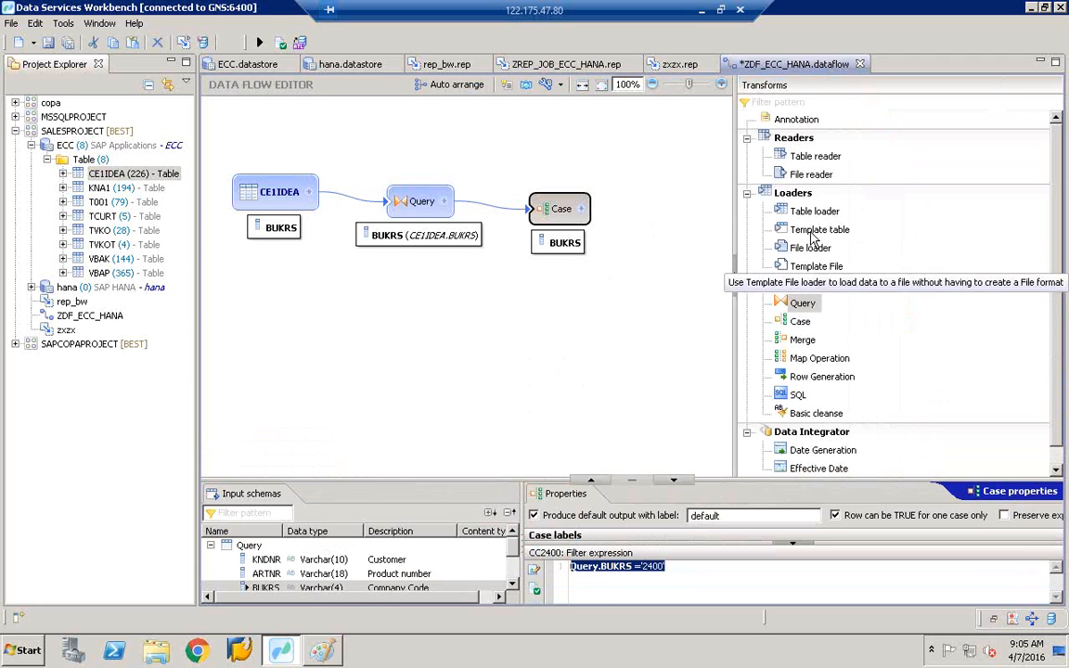
left_click(811, 232)
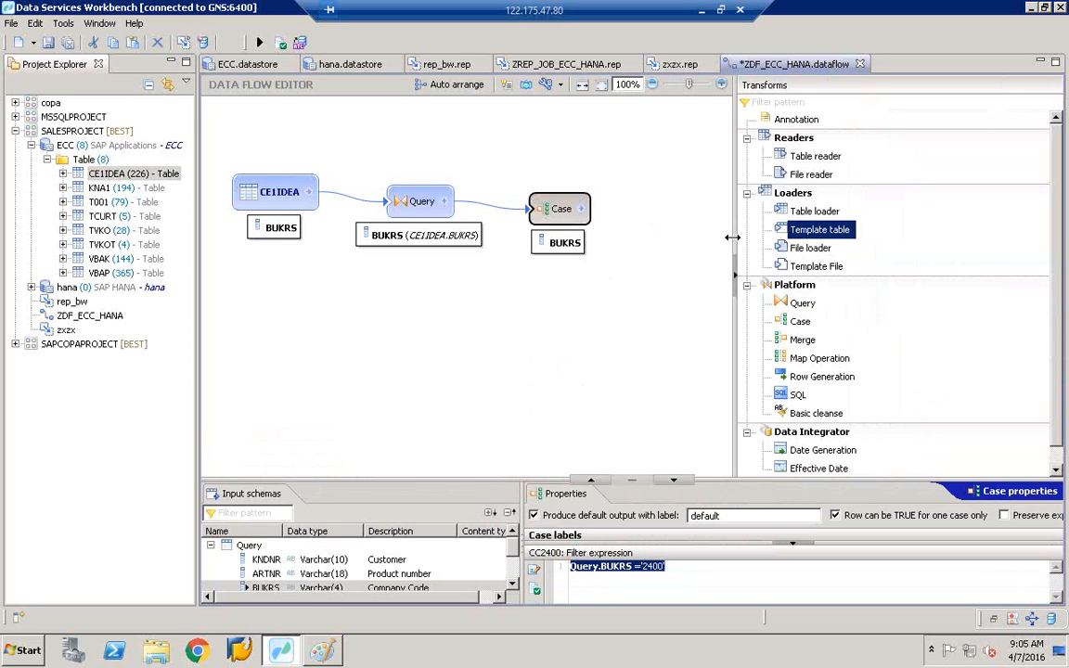
left_click_drag(732, 238, 570, 238)
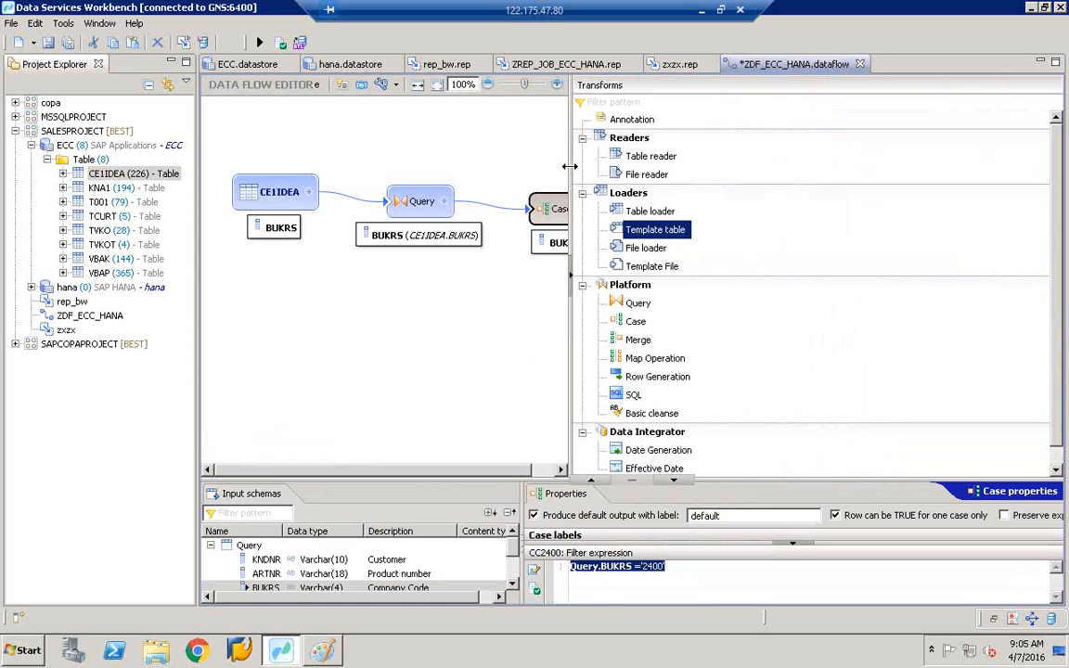
left_click_drag(569, 158, 807, 151)
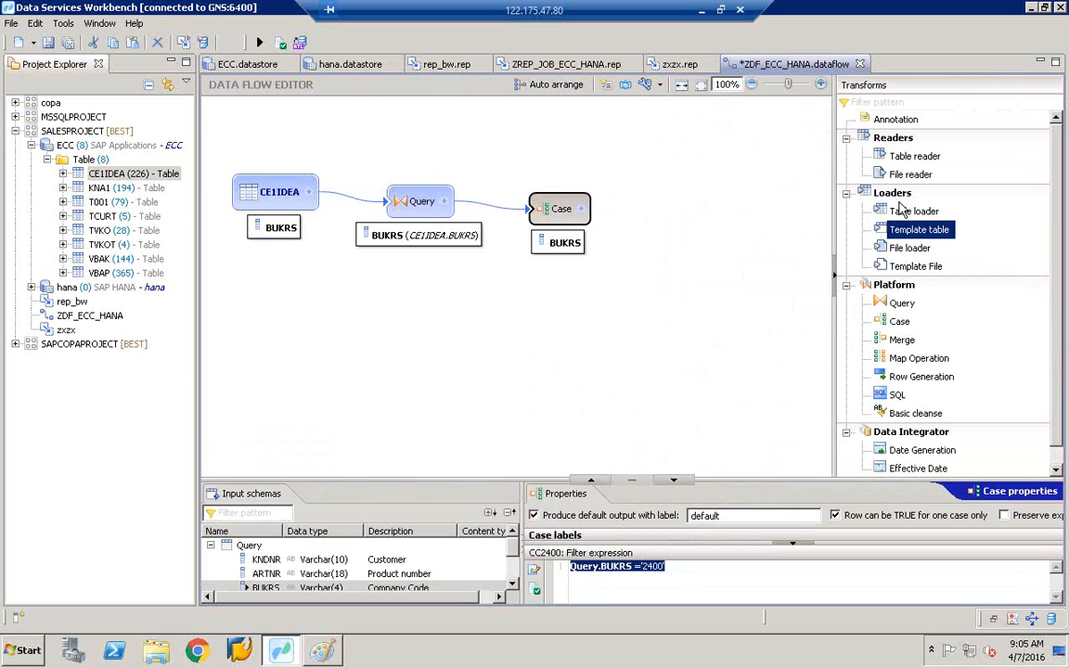
left_click_drag(924, 240, 715, 243)
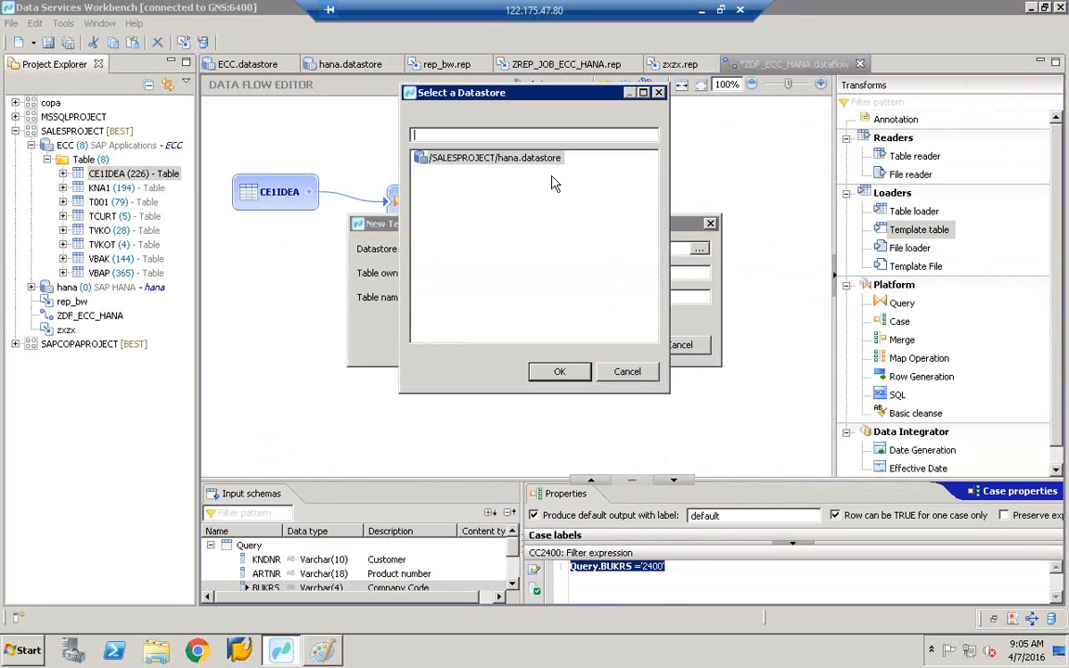
- Create template table ZCOMPANYCODE1000 in hana.datastore, owner BEST, and move it to the upper right
left_click(510, 161)
double_click(512, 162)
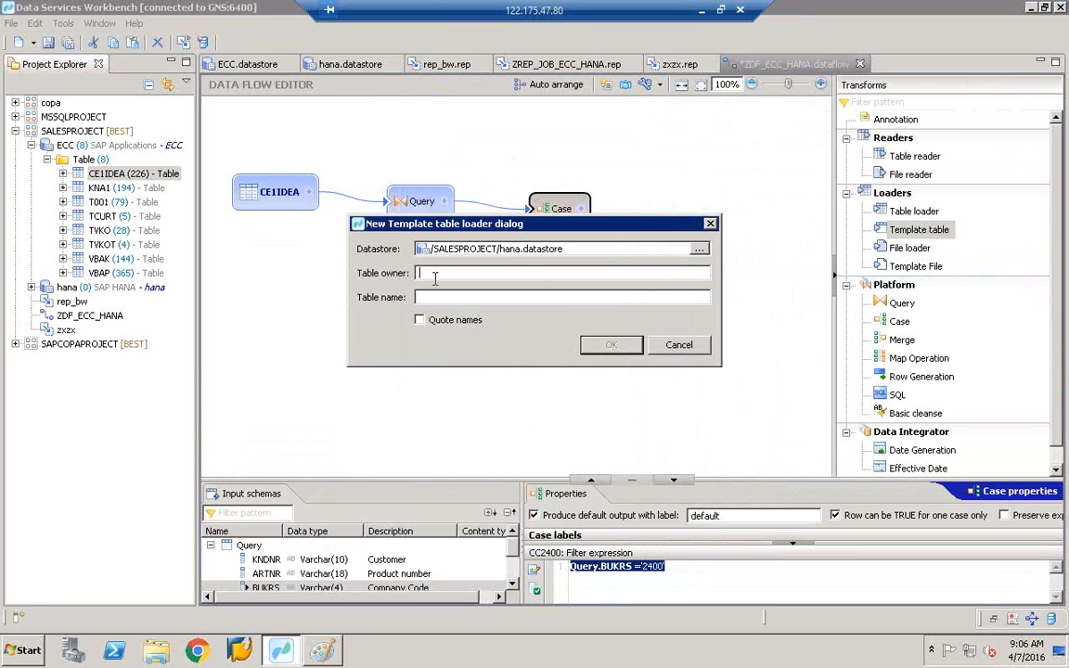
type("HBEST")
key("Tab")
type("ZCOMPANYCODE")
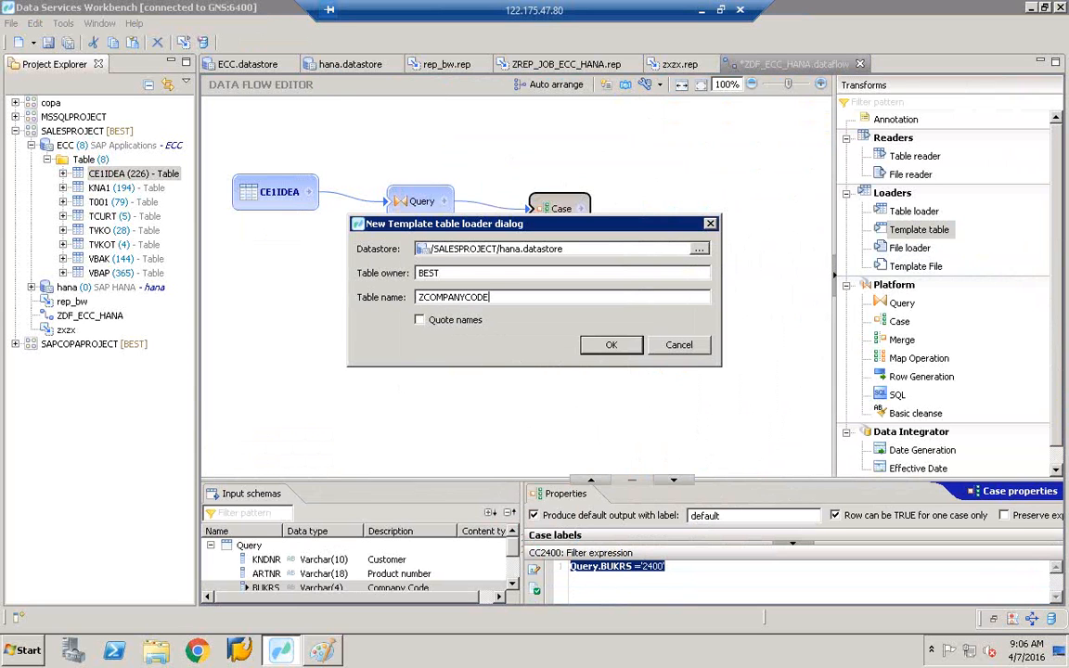
type("1000")
left_click(611, 345)
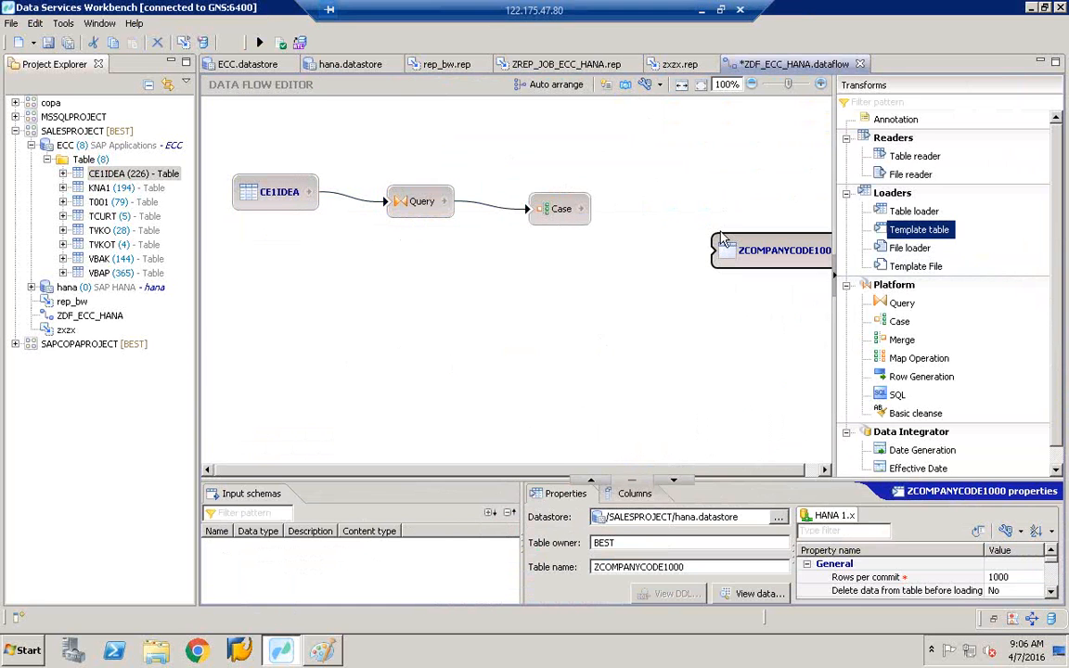
left_click_drag(723, 240, 725, 152)
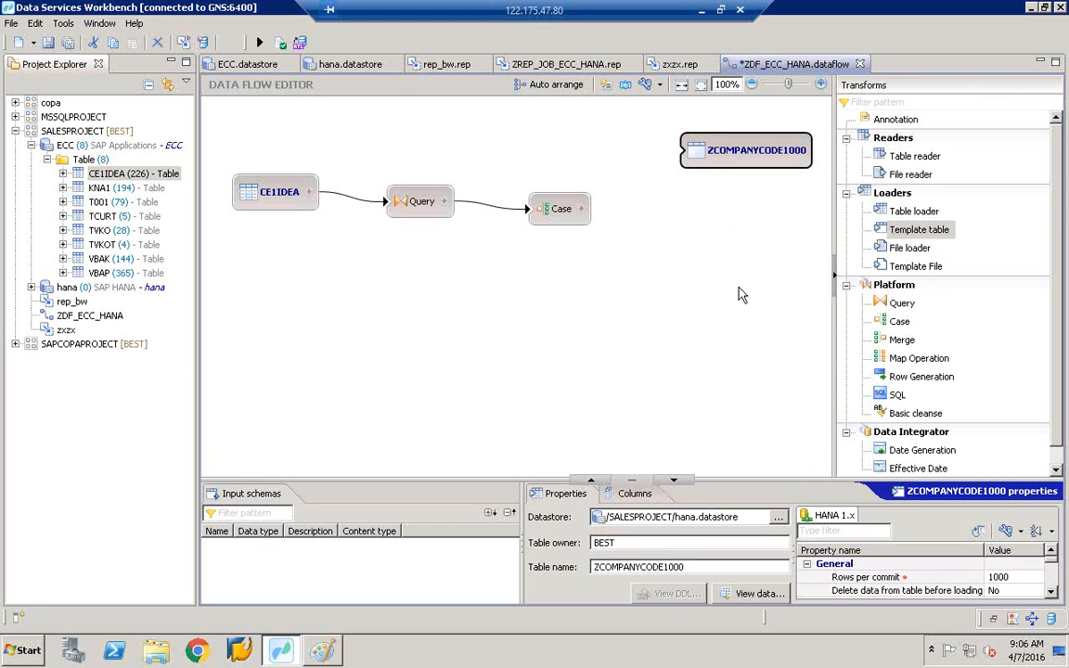
- Add a second template table ZCOMPANYCODE2000 in hana.datastore with owner BEST
left_click(635, 341)
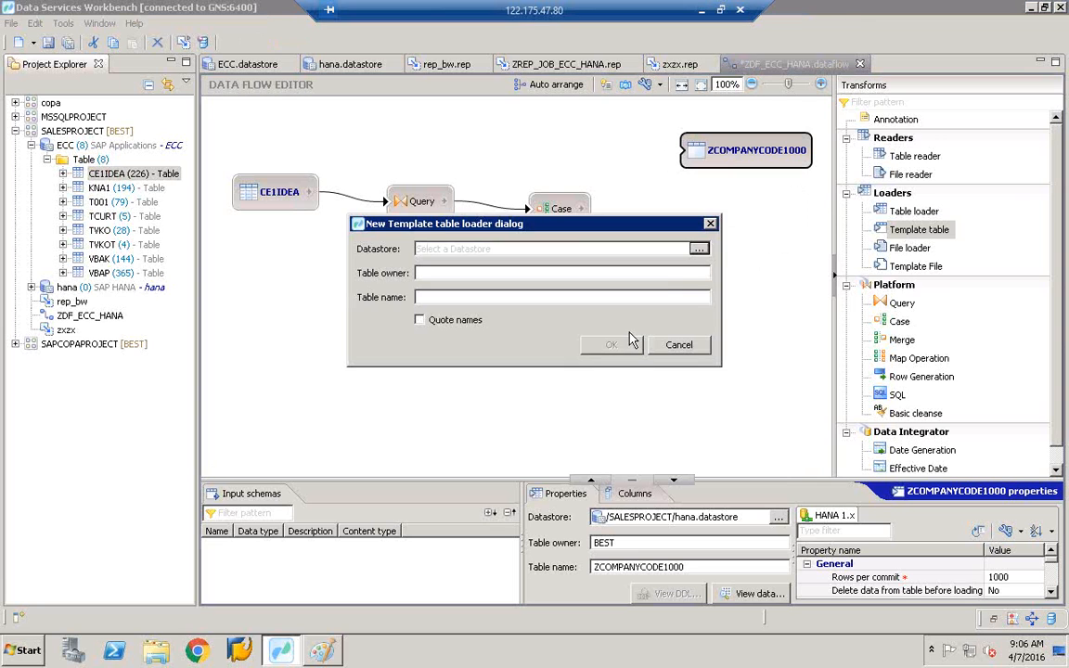
left_click(699, 250)
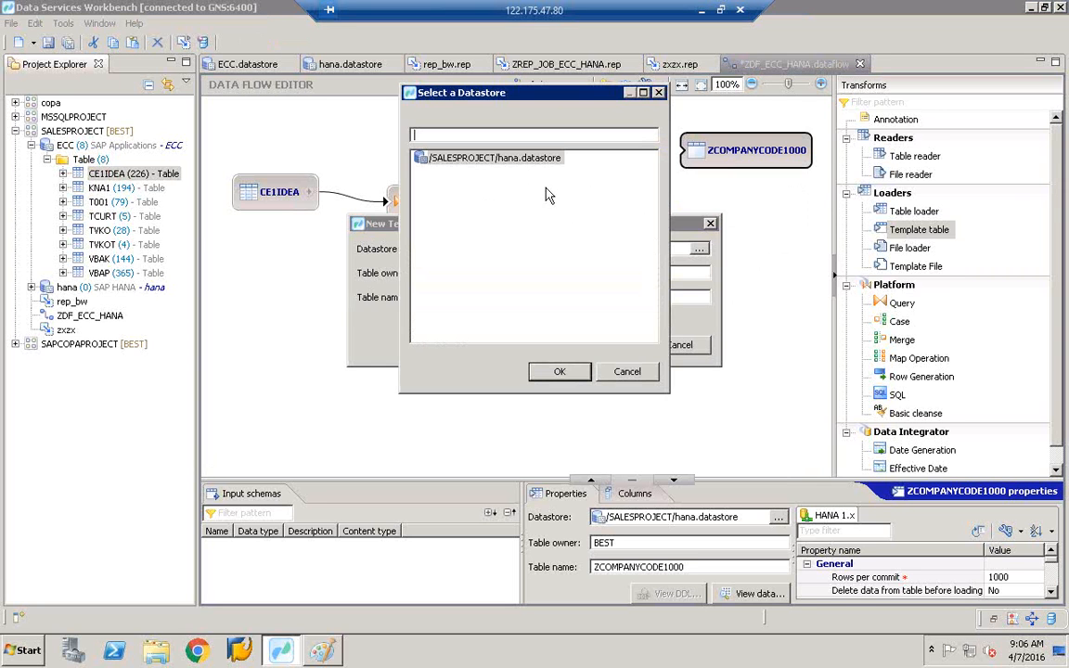
double_click(515, 159)
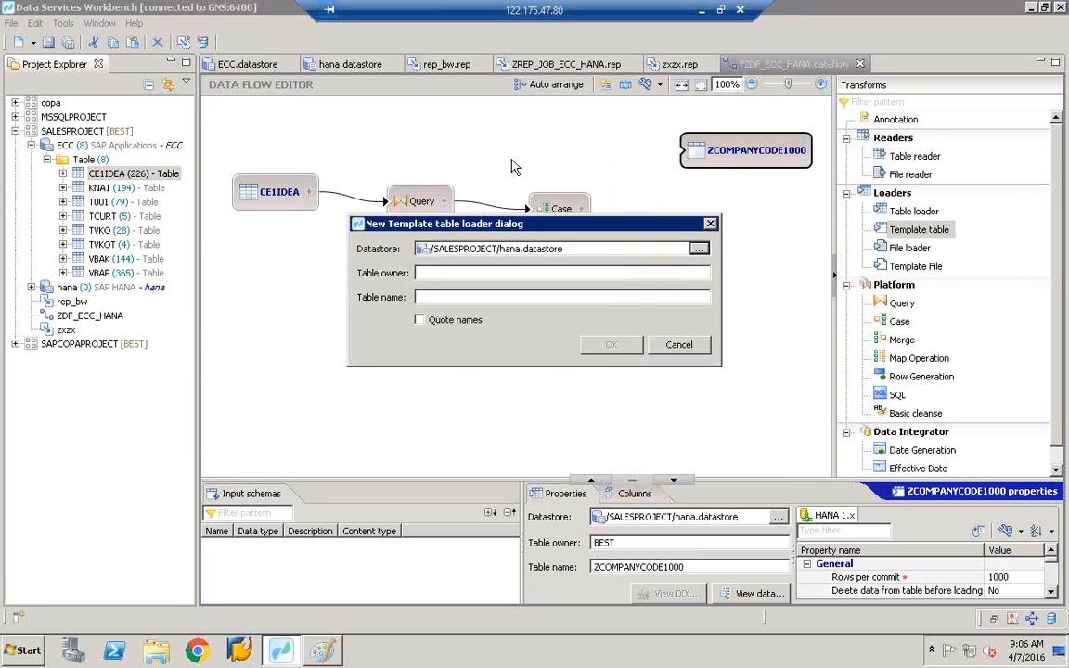
left_click(483, 272)
type("BEST")
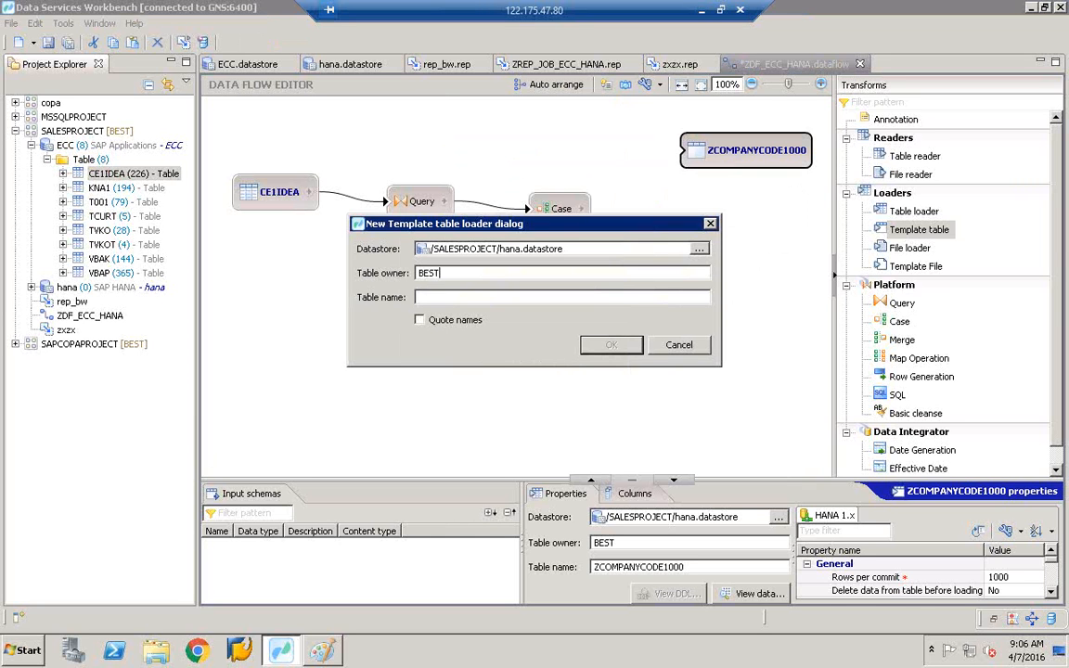
key("Tab")
type("ZCOMPANYCODE2000")
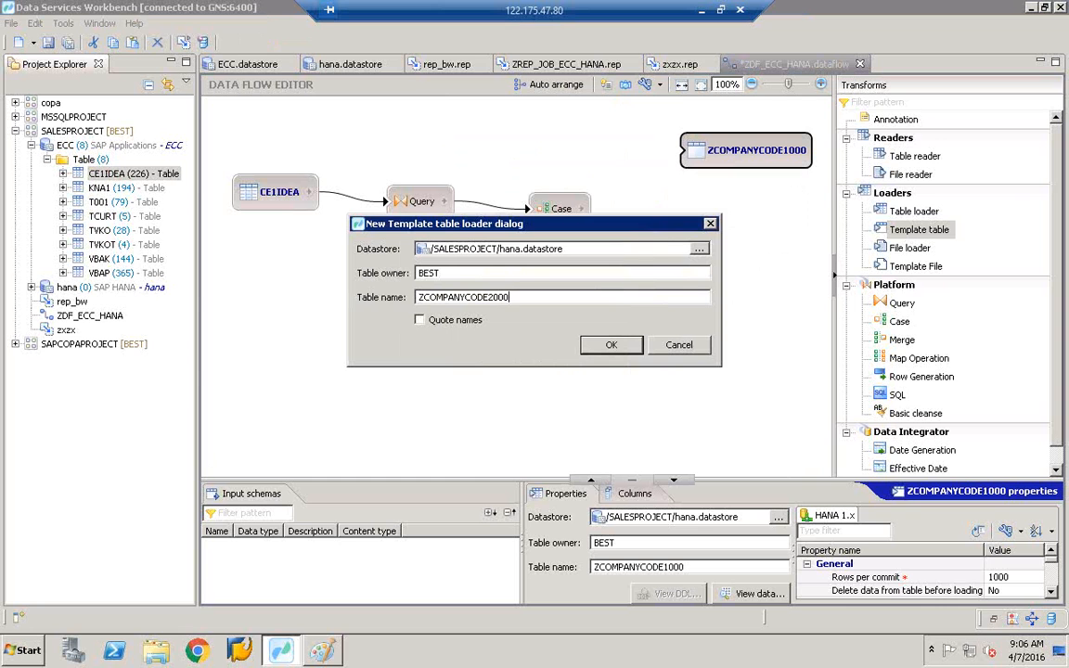
left_click(611, 344)
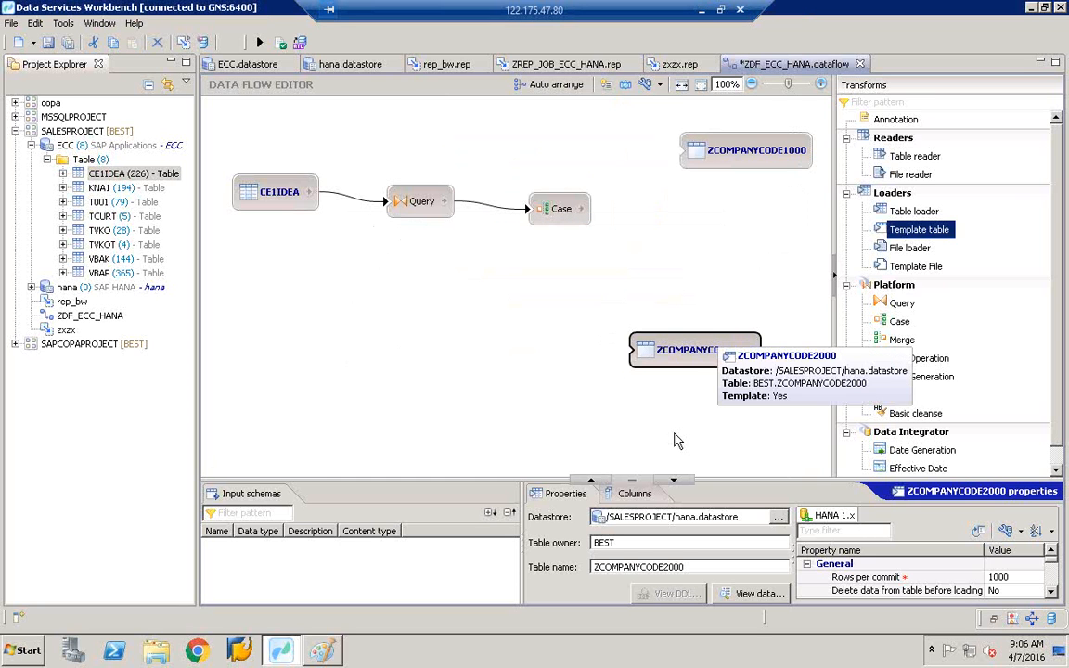
- Begin editing ZCOMPANYCODE2000's Table name property by erasing its 2000 ending
left_click(708, 360)
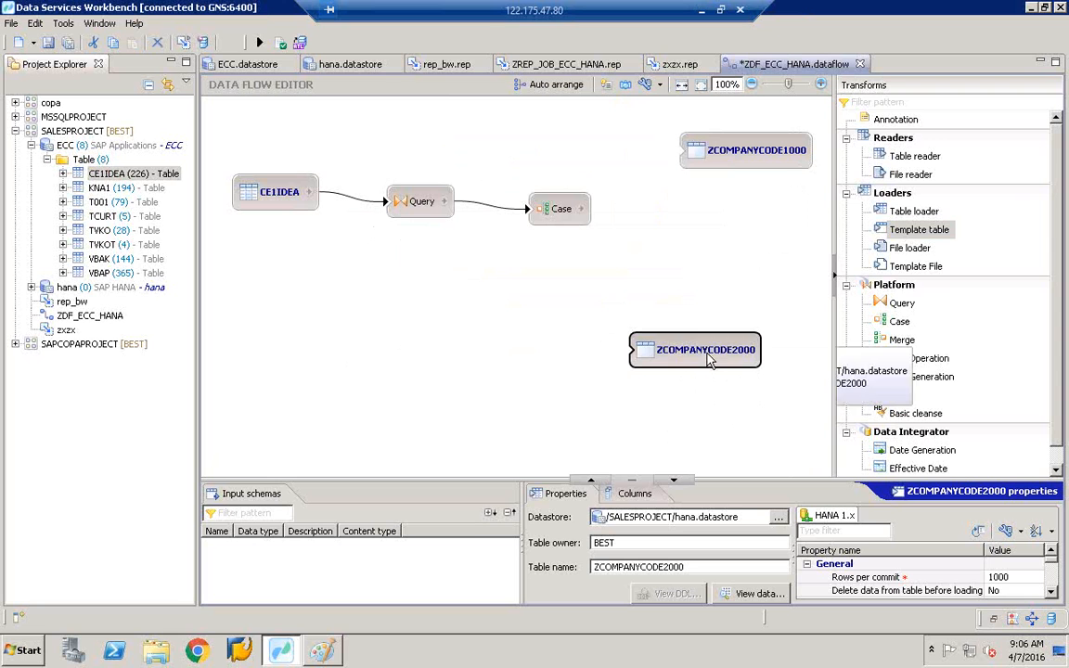
left_click(691, 568)
key("BackSpace")
key("BackSpace")
key("BackSpace")
key("BackSpace")
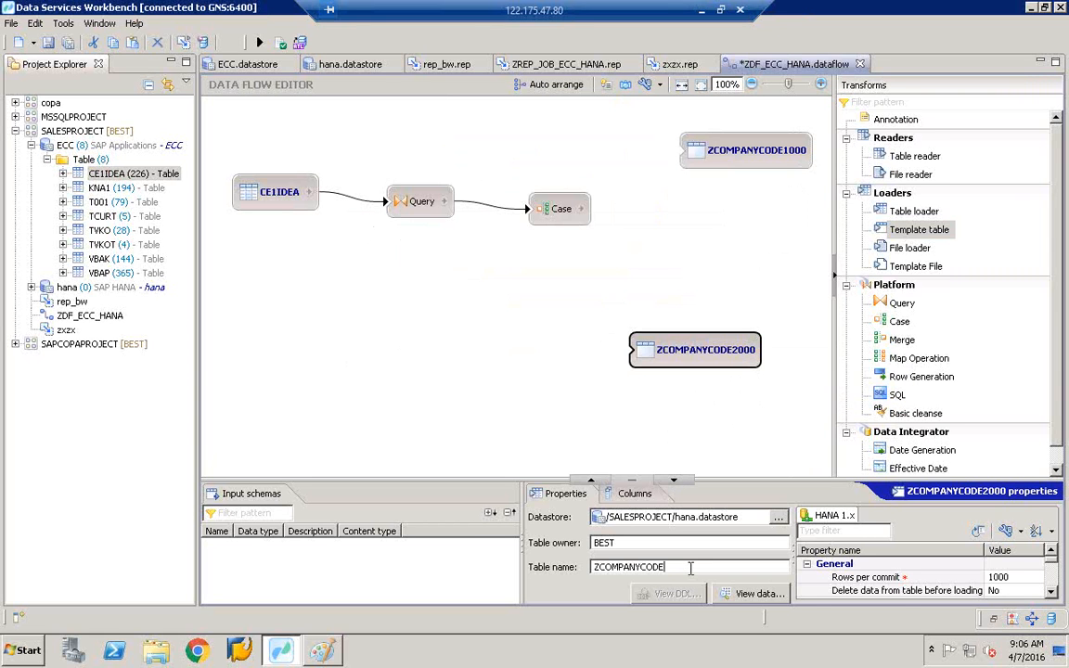
- Change the Table name to ZCOMPANYCODE3000 and validate the data flow, which reports 8 errors
type("3000")
left_click(622, 299)
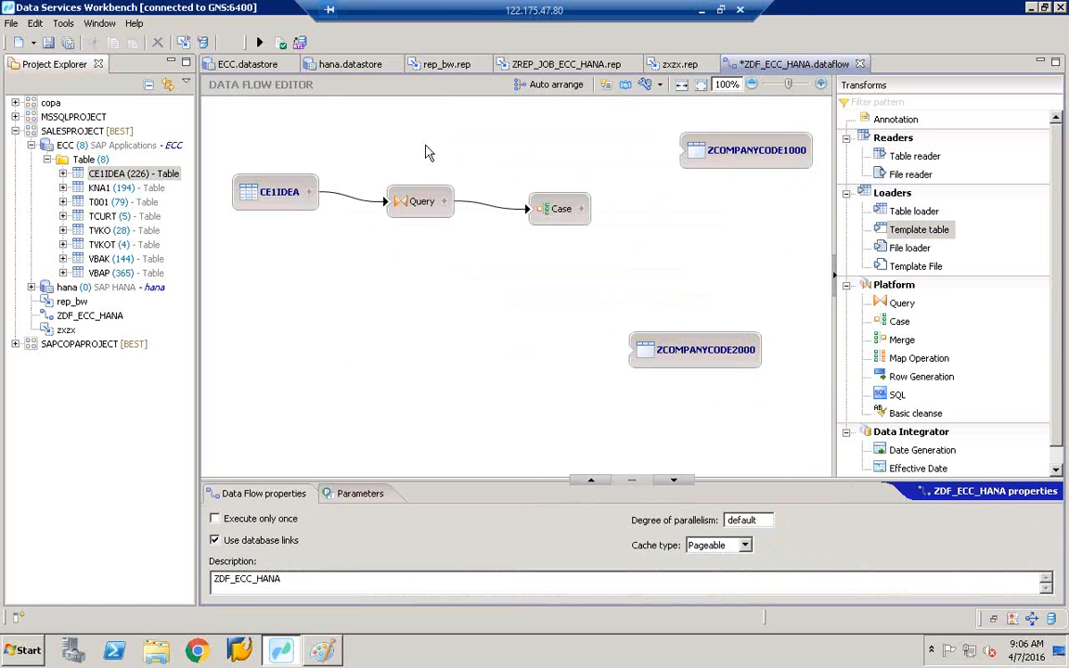
left_click(259, 42)
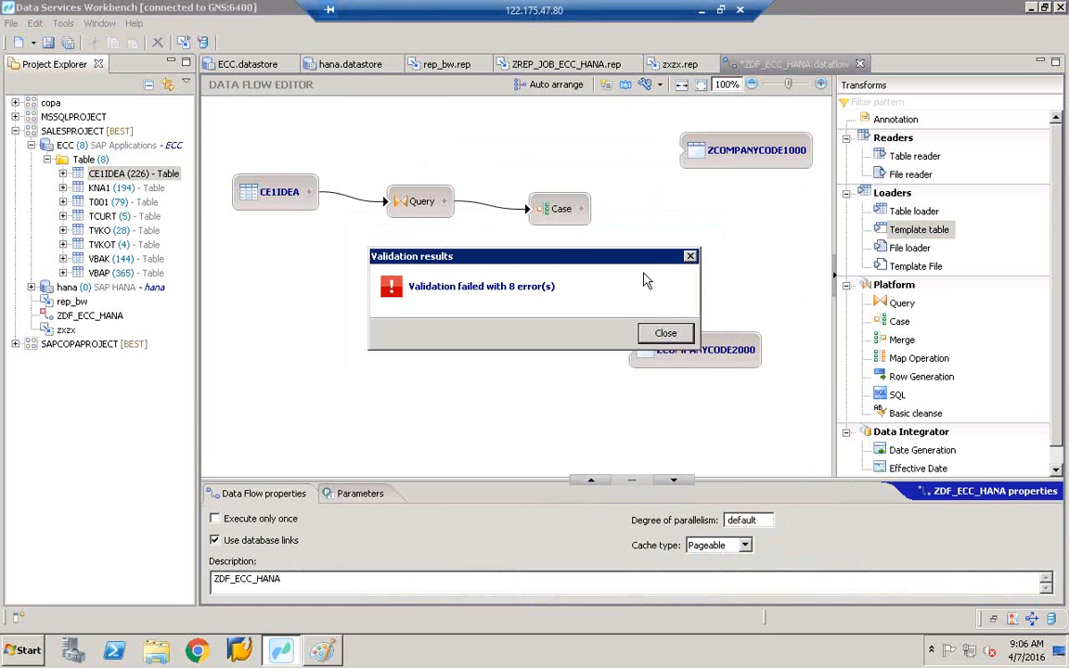
left_click(665, 333)
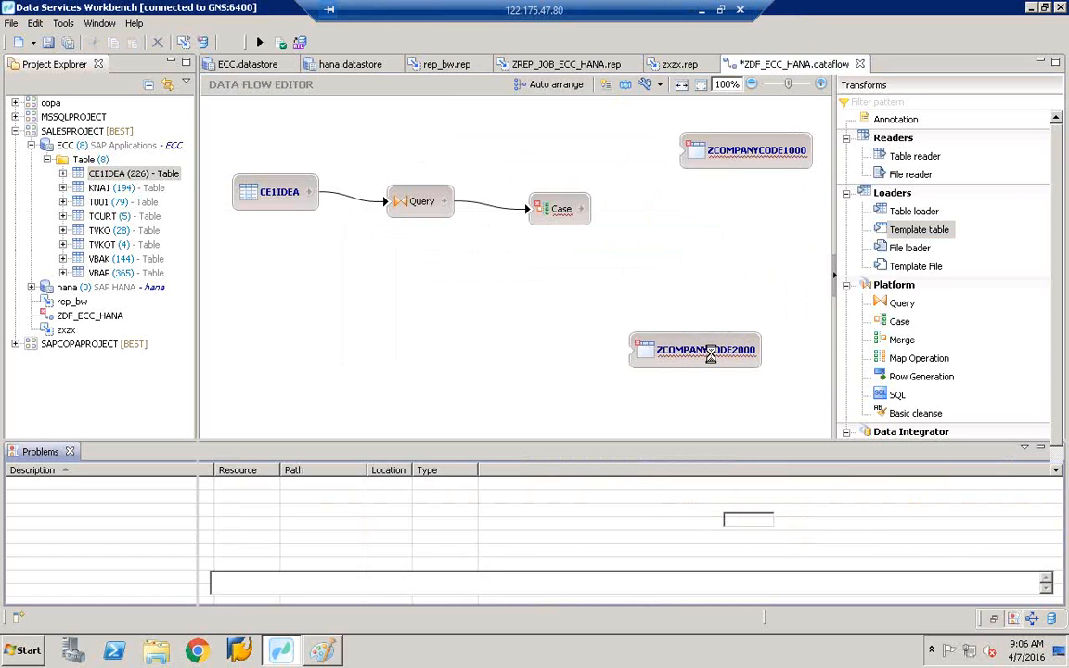
- Place ZCOMPANYCODE2000 beneath ZCOMPANYCODE1000 and drop a third Template table onto the canvas
left_click_drag(710, 356, 729, 239)
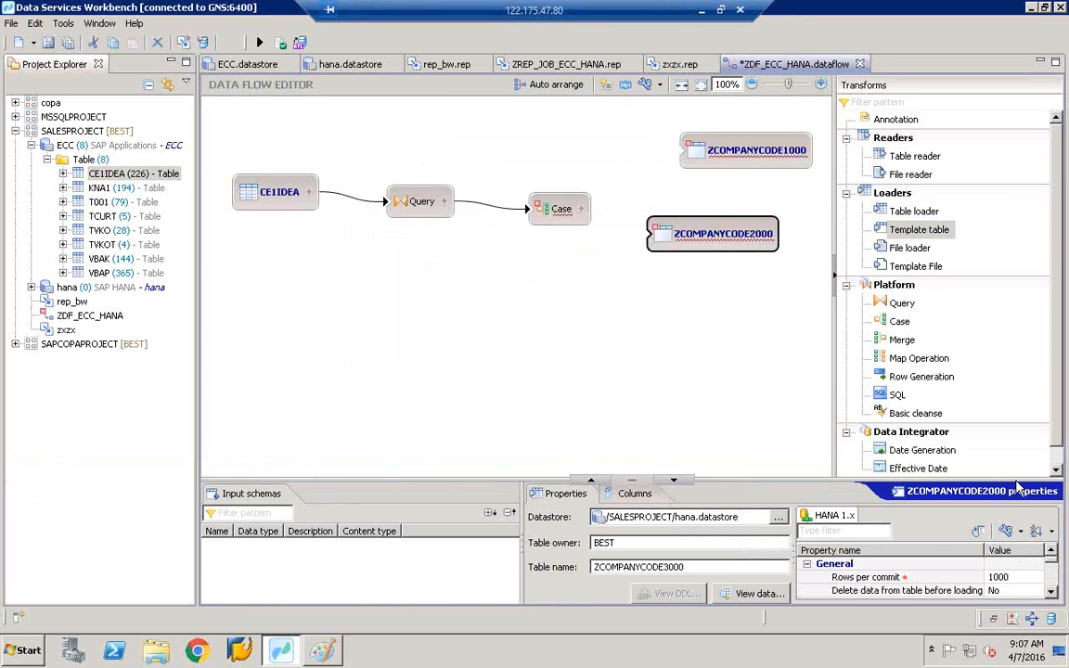
left_click(682, 567)
left_click(719, 234)
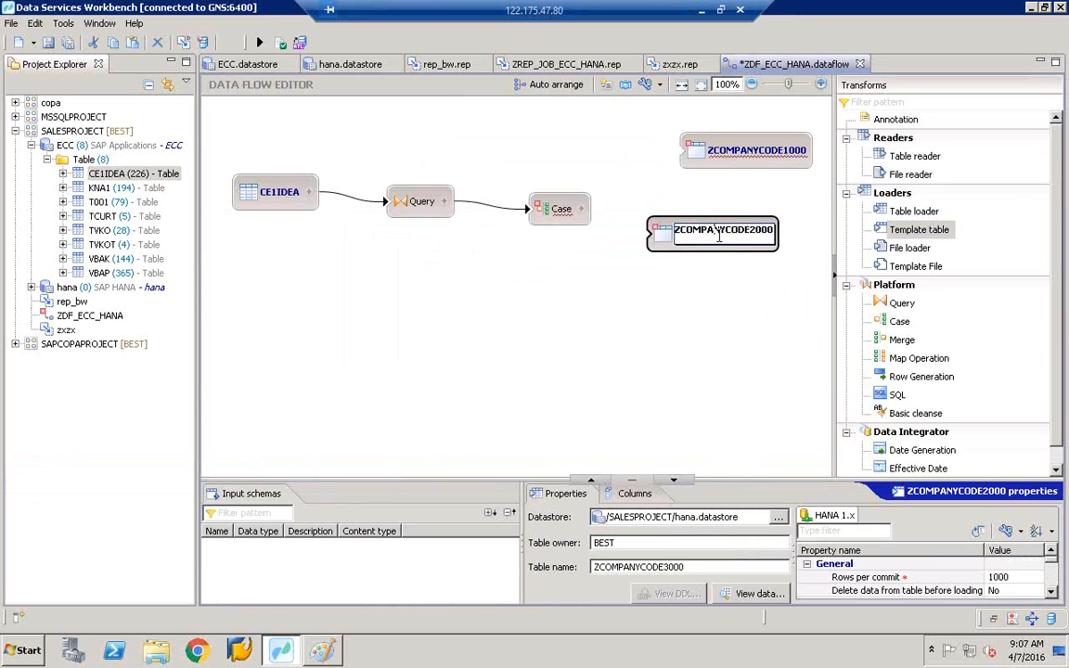
left_click(602, 215)
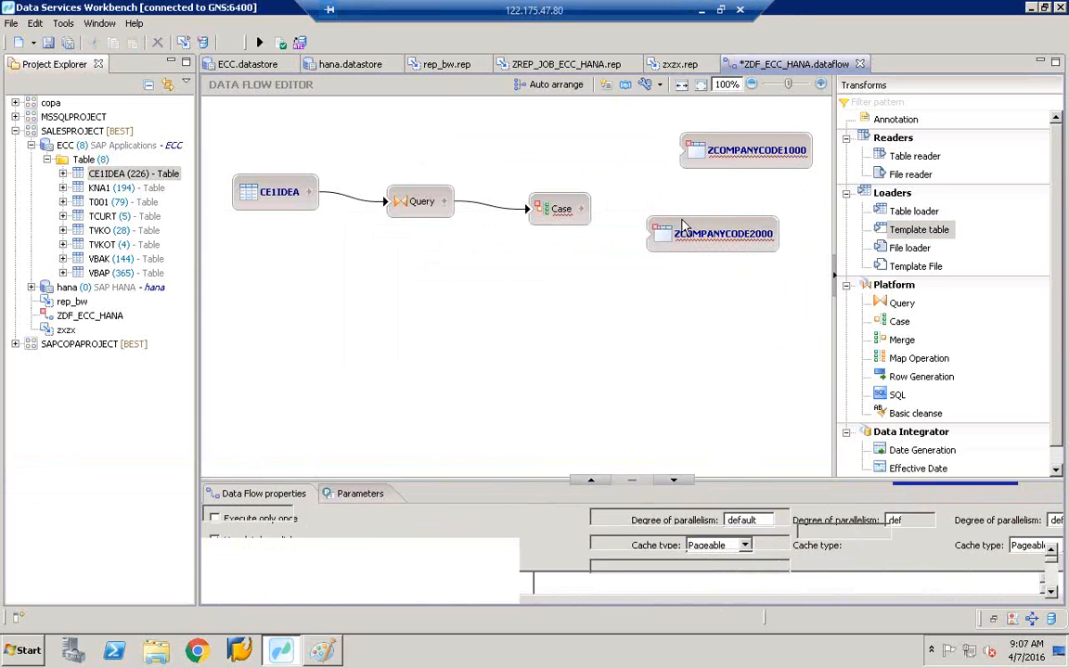
left_click_drag(683, 228, 700, 208)
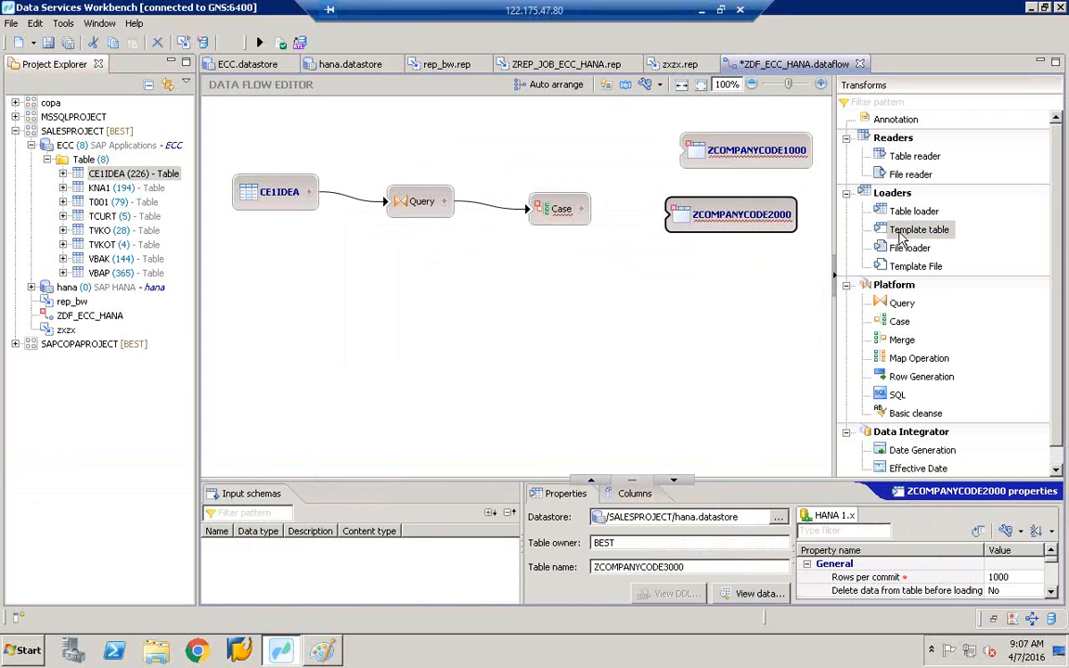
left_click_drag(898, 237, 619, 295)
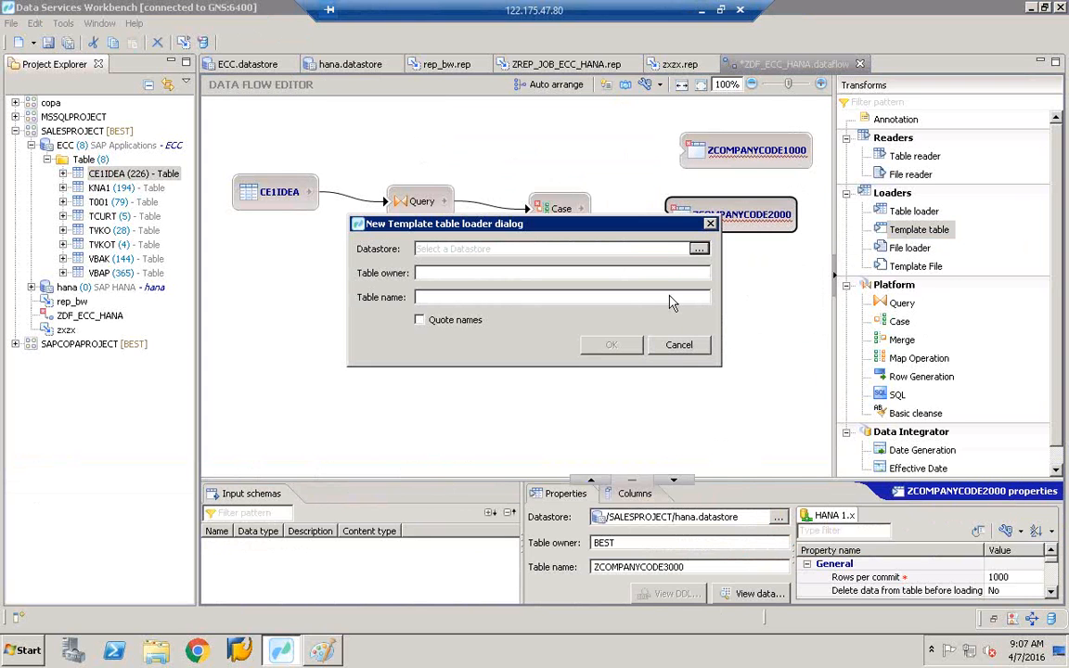
- Choose hana.datastore for the third template table and set its owner to BEST
left_click(699, 249)
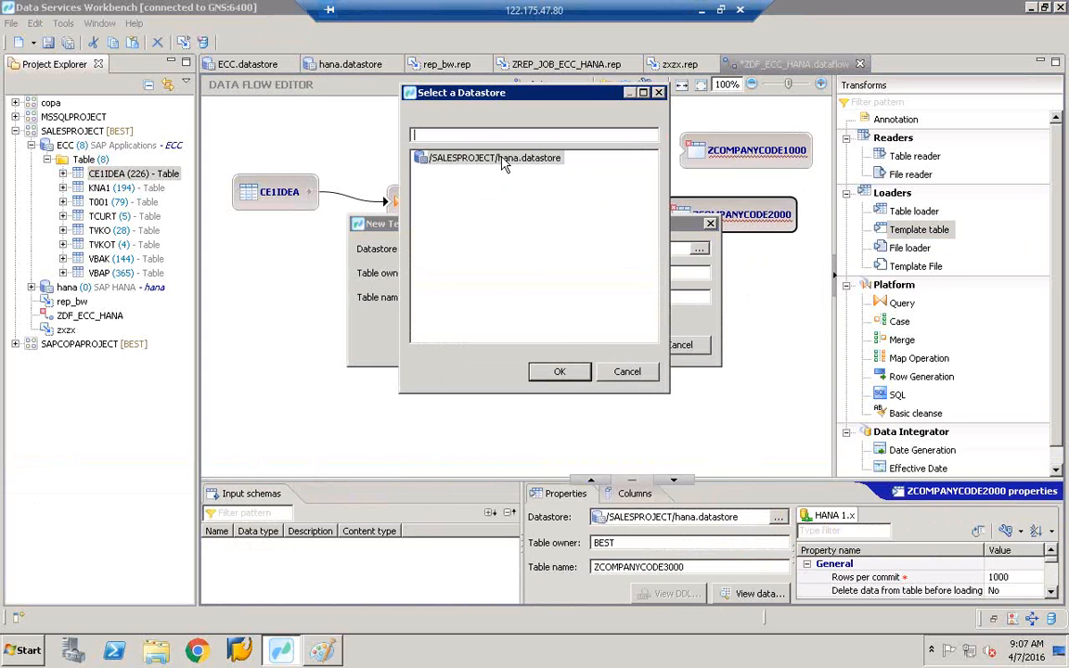
double_click(502, 164)
left_click(459, 274)
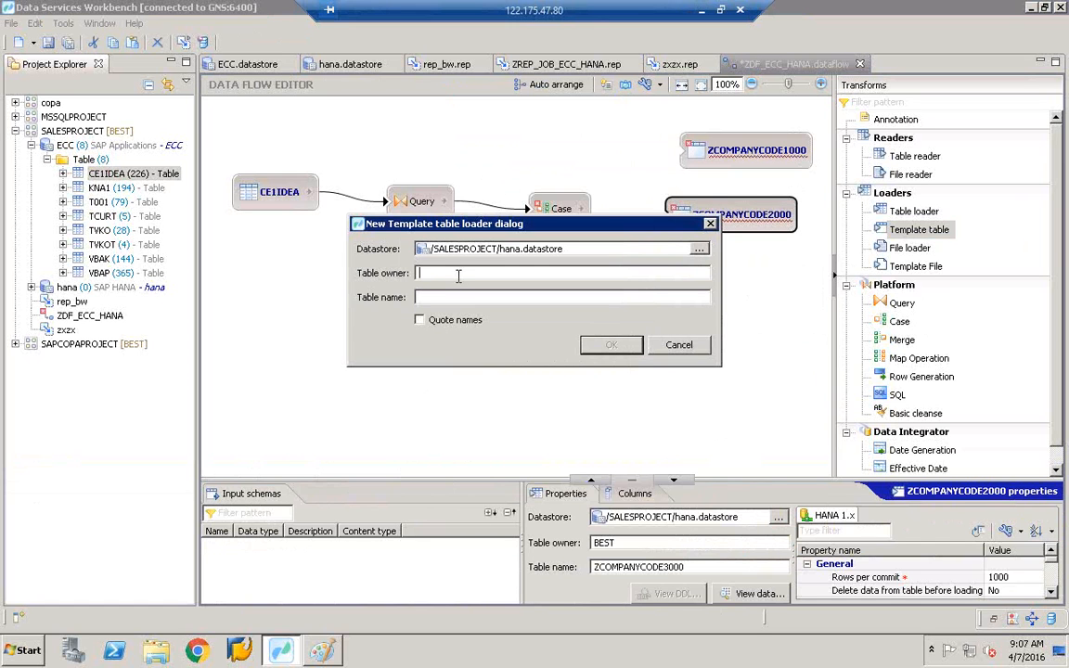
type("HANAUSER")
key("Tab")
left_click(444, 277)
key("BackSpace")
key("BackSpace")
key("BackSpace")
key("BackSpace")
key("BackSpace")
key("BackSpace")
key("BackSpace")
key("BackSpace")
type("BEST")
key("BackSpace")
key("BackSpace")
key("BackSpace")
key("BackSpace")
type("BEST")
key("Tab")
- Name the table ZCOMPANYCODE2400, create it, and reposition it below the other two
type("ZCOMPANYCODE")
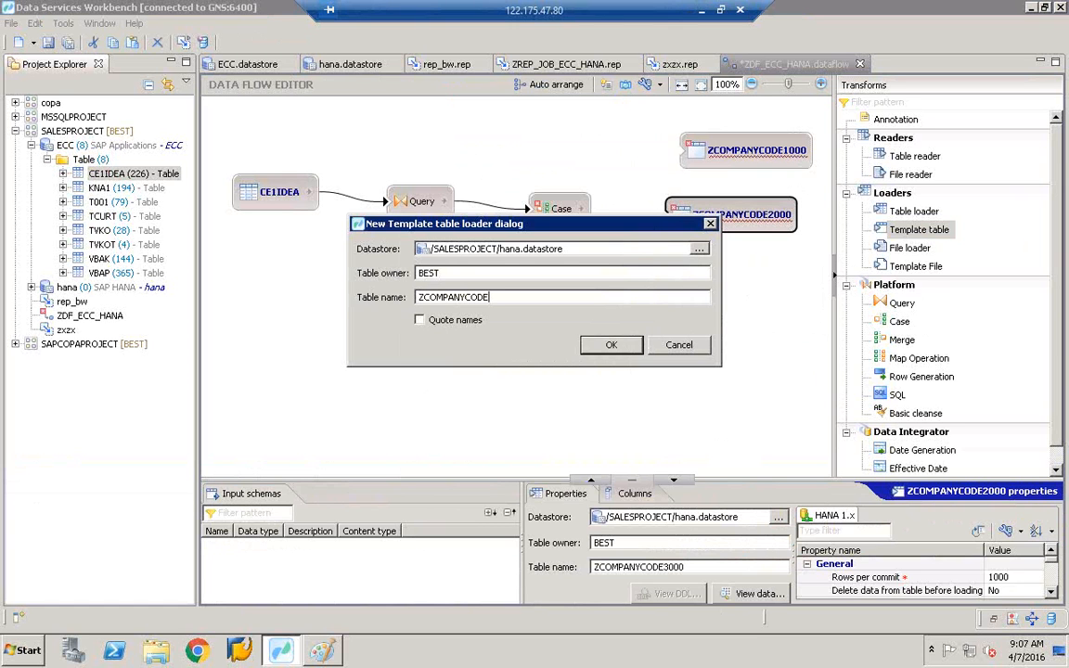
type("25")
key("BackSpace")
type("400")
left_click(612, 344)
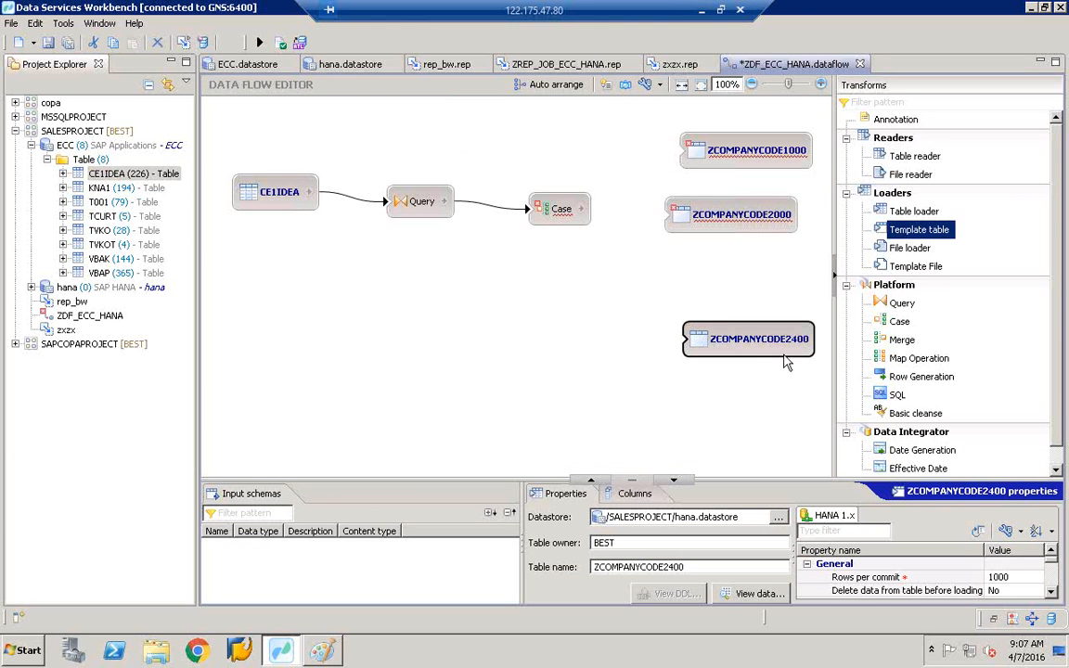
left_click_drag(755, 337, 777, 303)
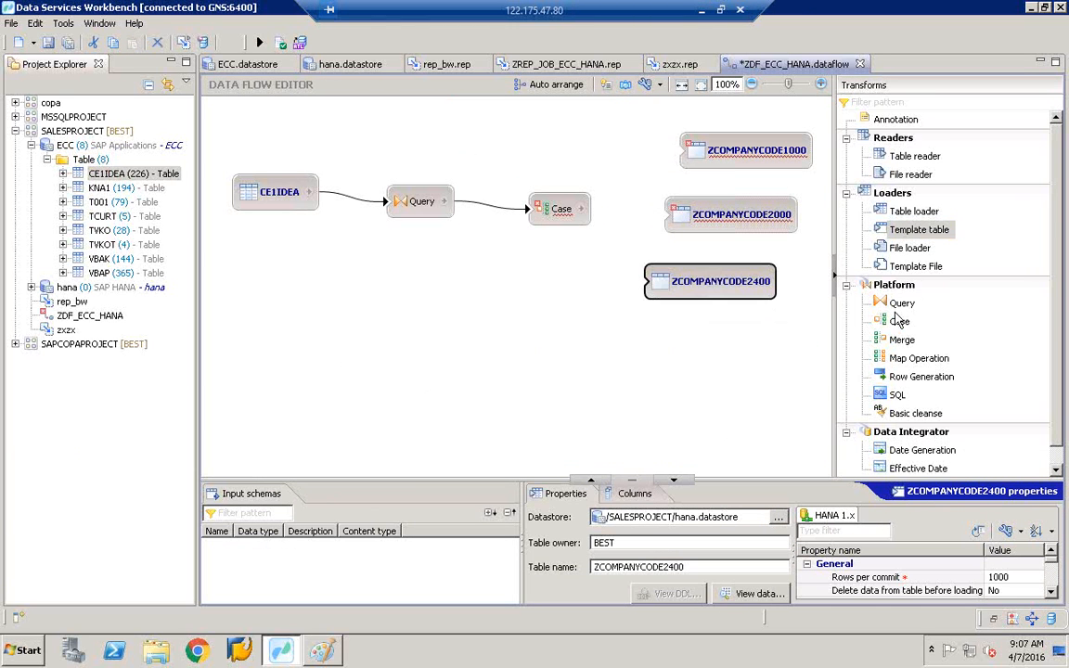
left_click(915, 232)
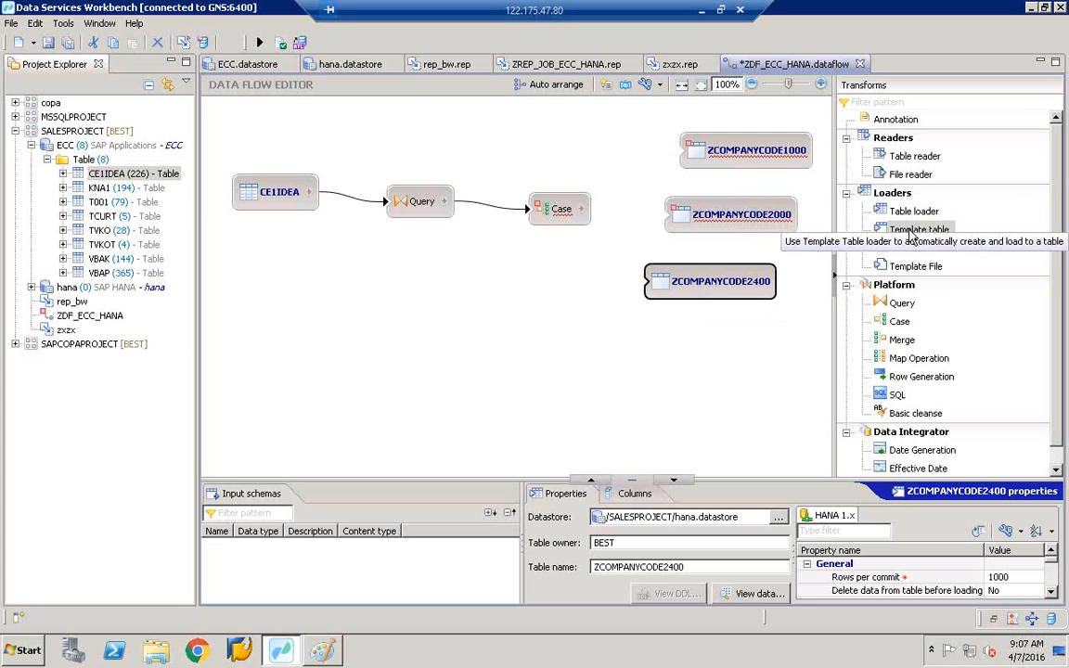
left_click(561, 375)
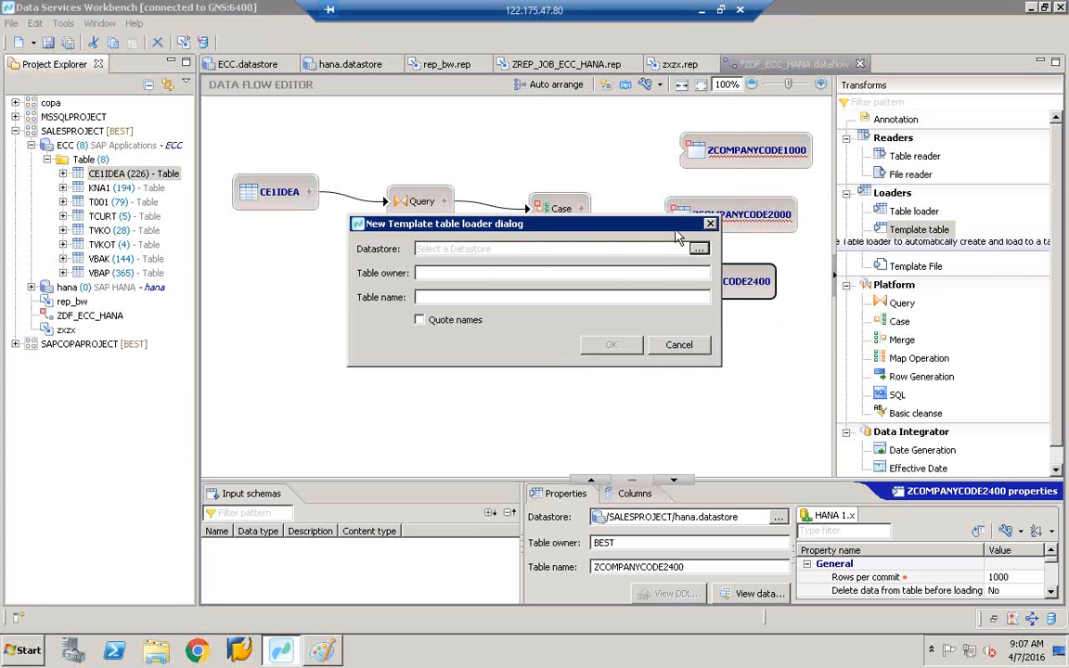
left_click(680, 345)
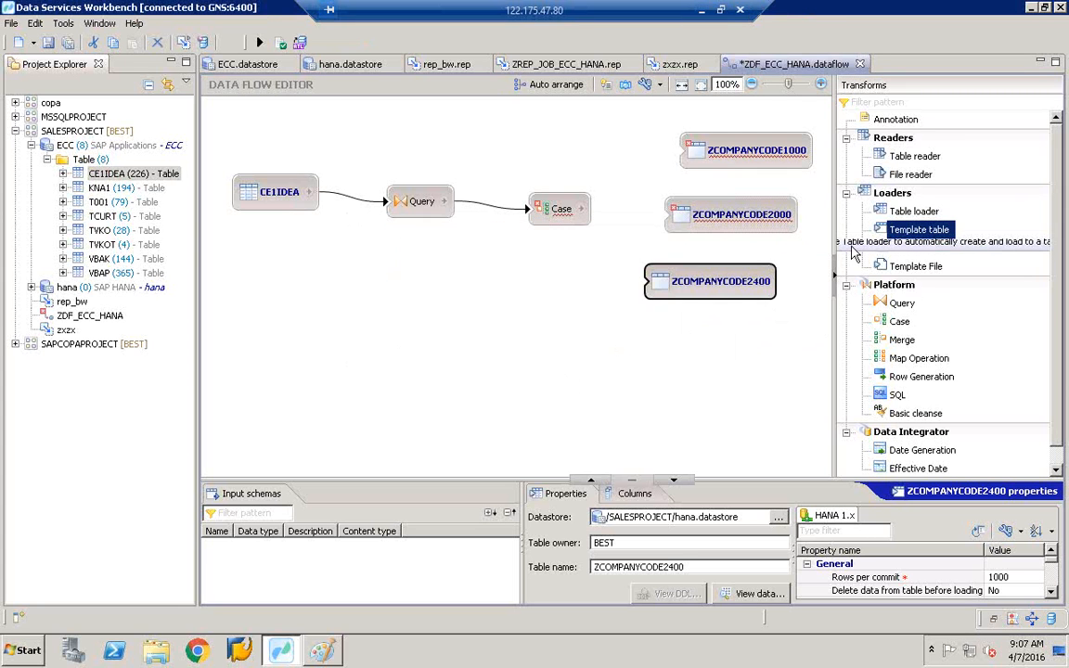
left_click(679, 332)
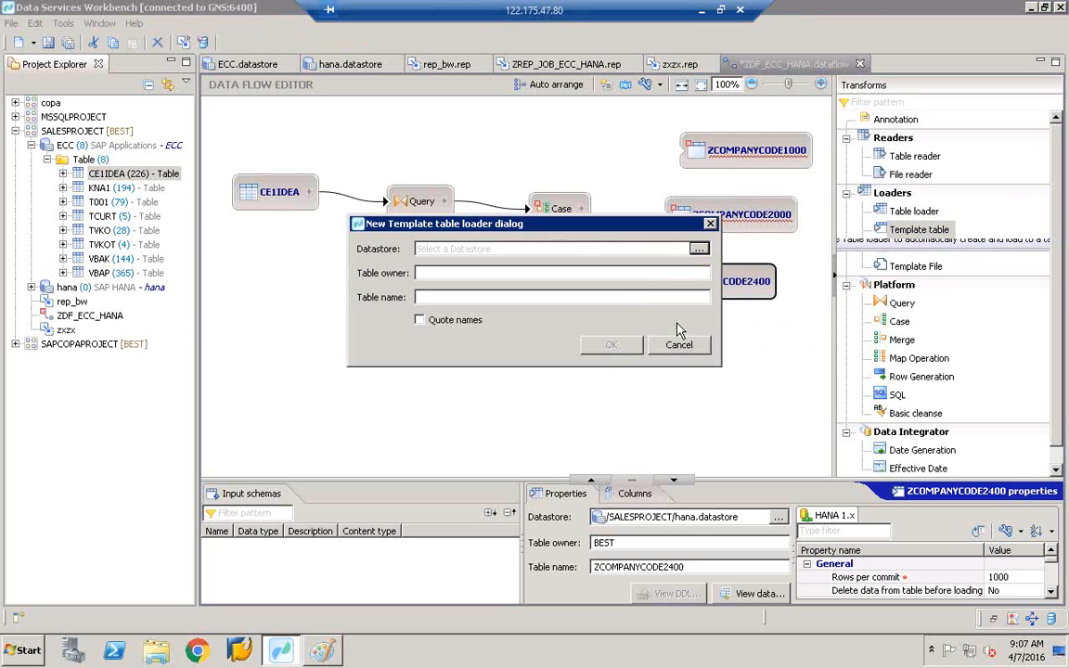
left_click(700, 251)
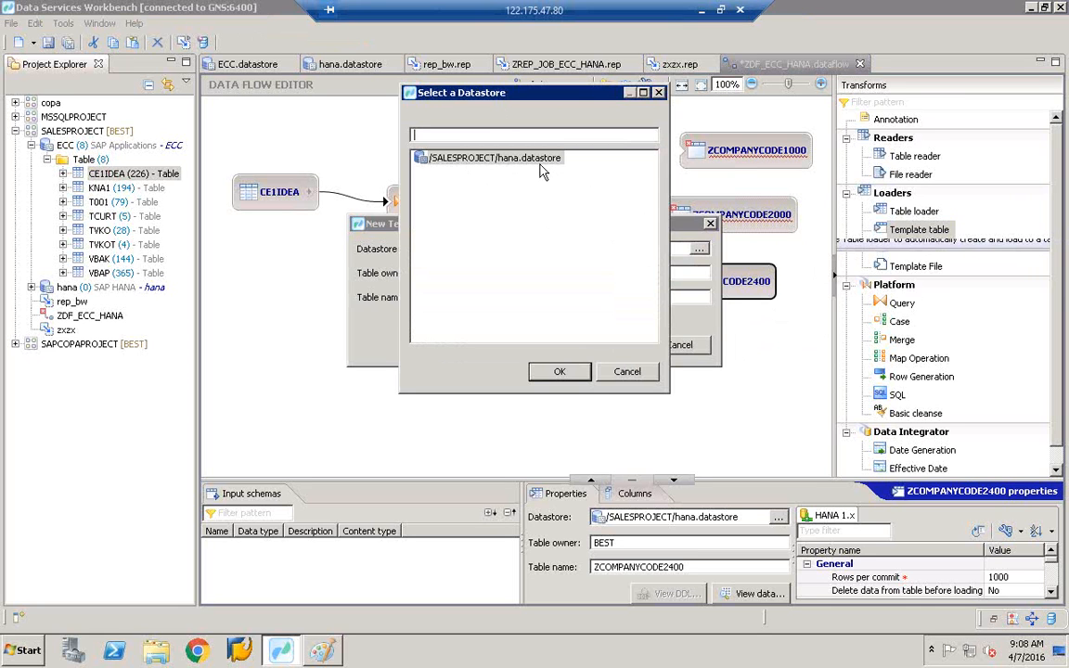
left_click(626, 372)
left_click(680, 347)
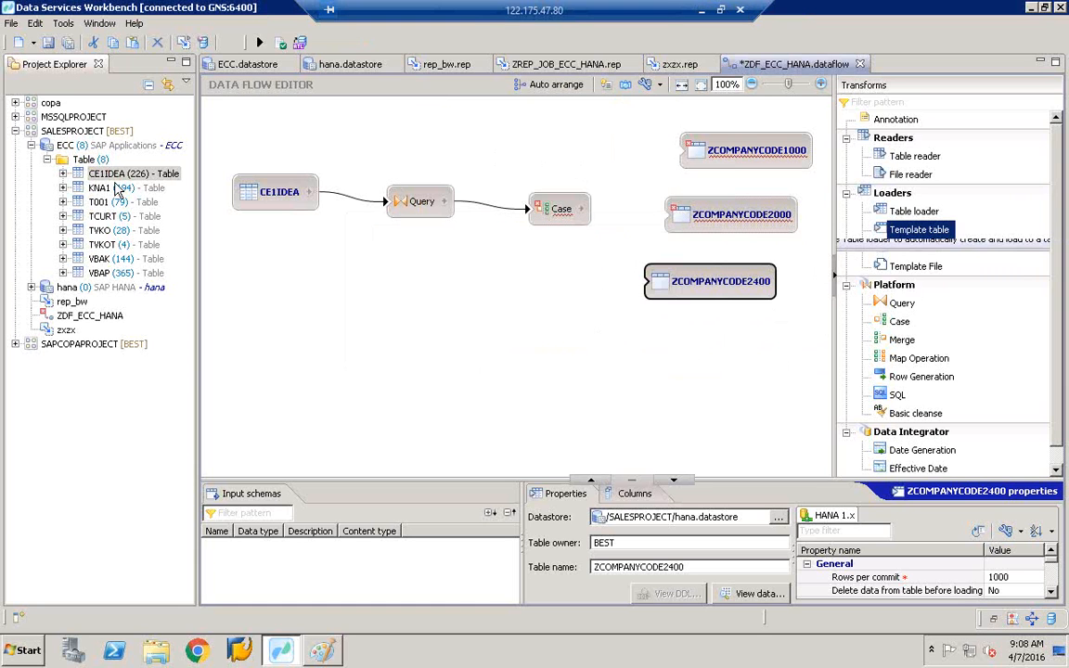
left_click(79, 130)
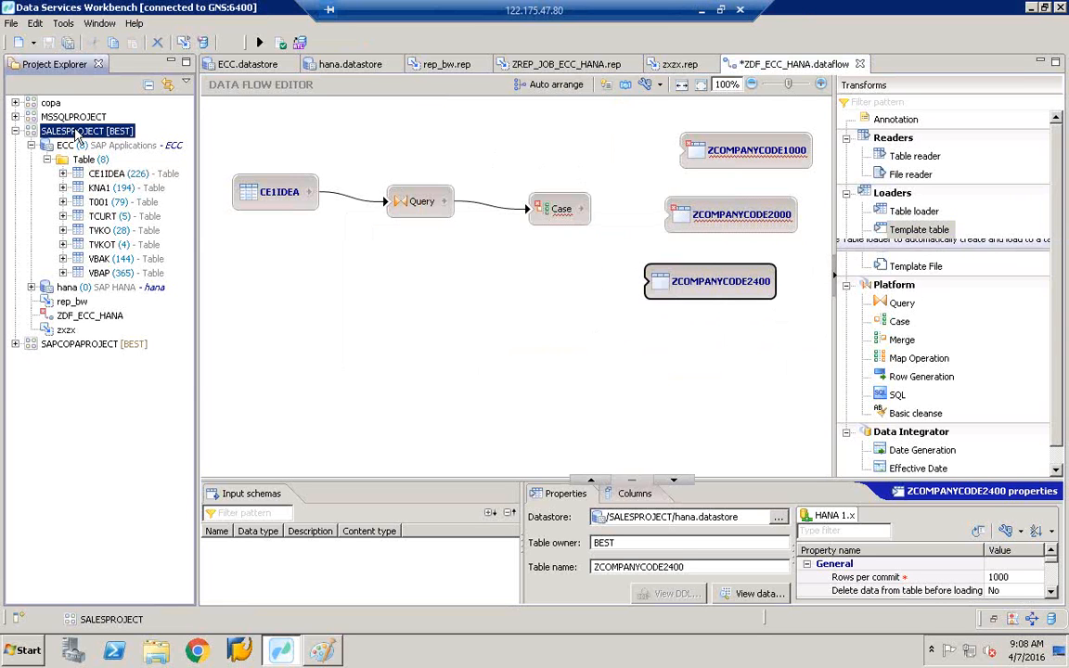
- Start a new SALESPROJECT datastore named ZMSSQL and open the Database type list
right_click(77, 132)
mouse_move(114, 138)
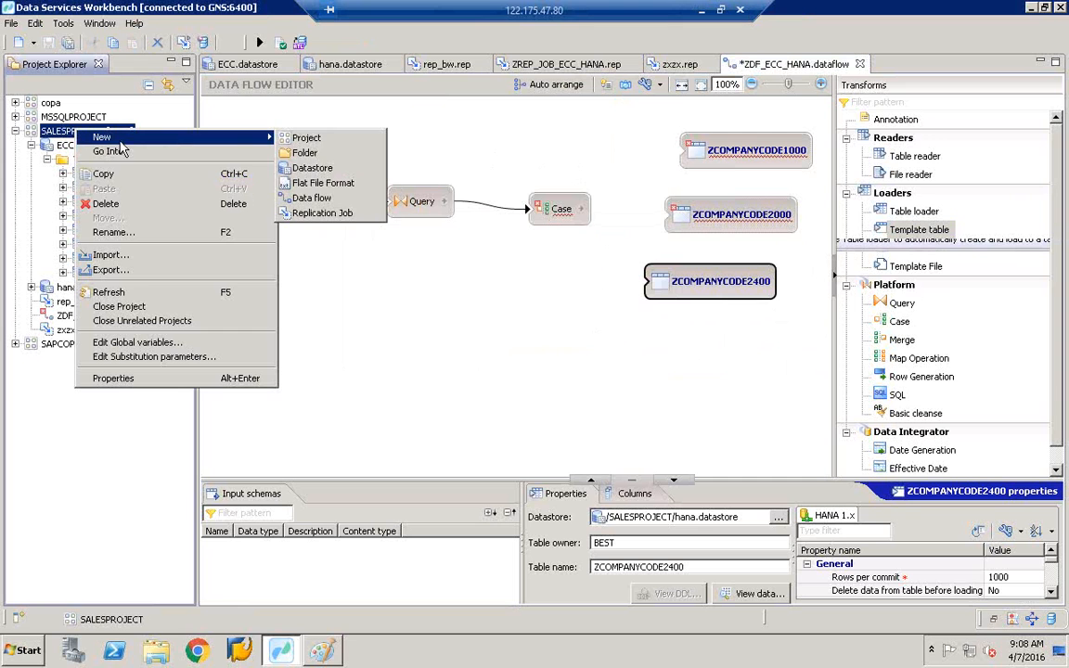
left_click(309, 171)
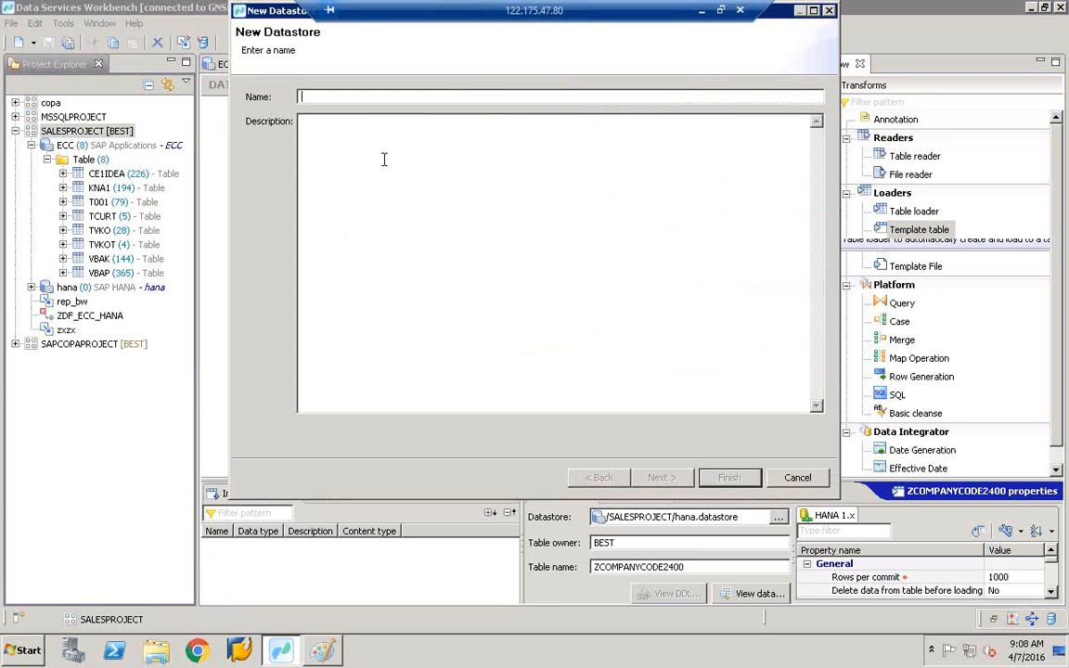
type("Z")
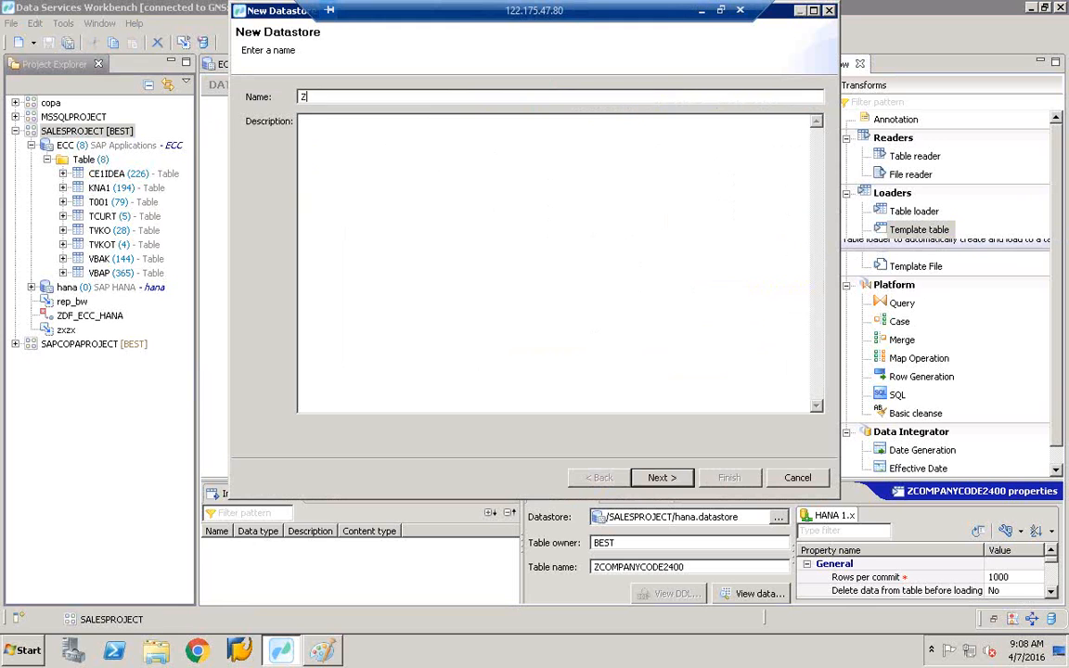
type("MSSQL")
type("ZS")
key("BackSpace")
type("MSSQ")
left_click(658, 477)
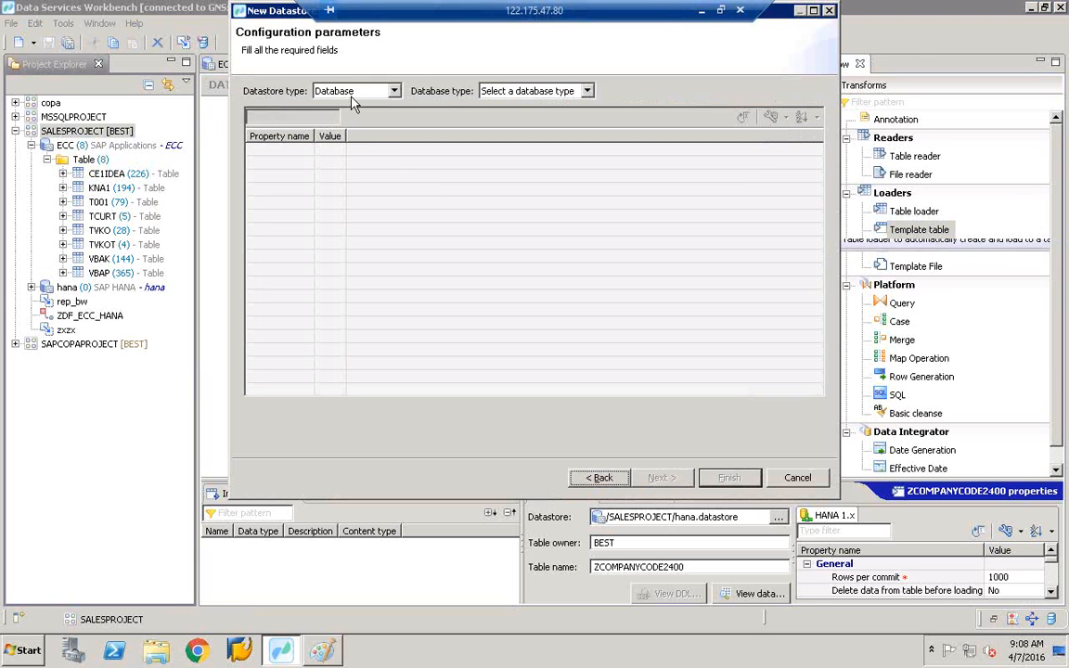
left_click(534, 91)
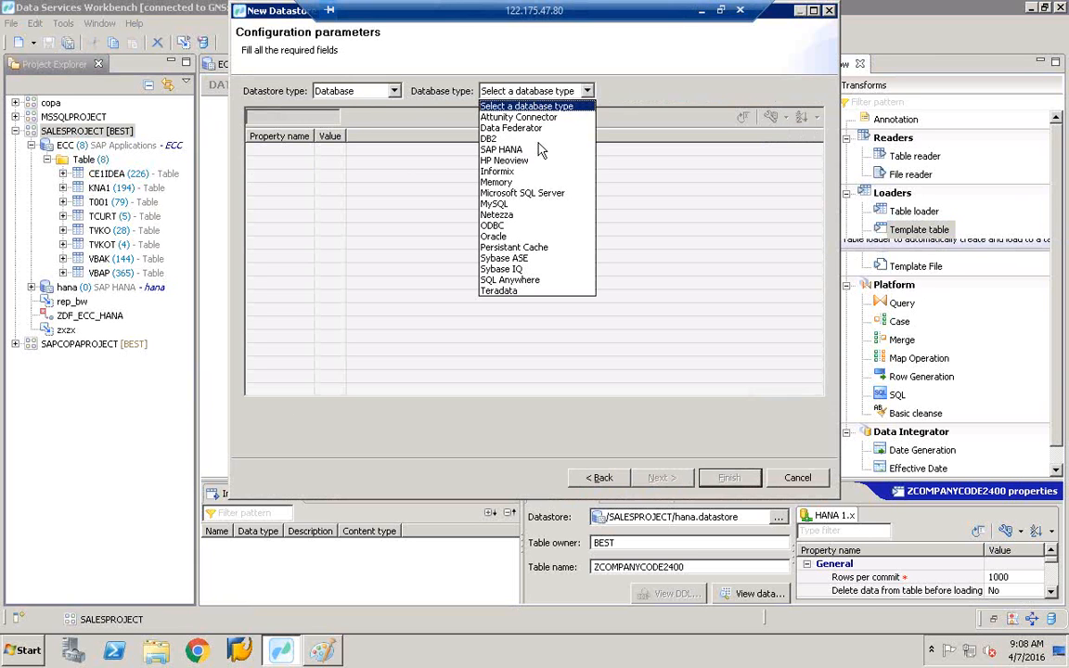
- Set the datastore to Microsoft SQL Server with database server name GNS
left_click(524, 195)
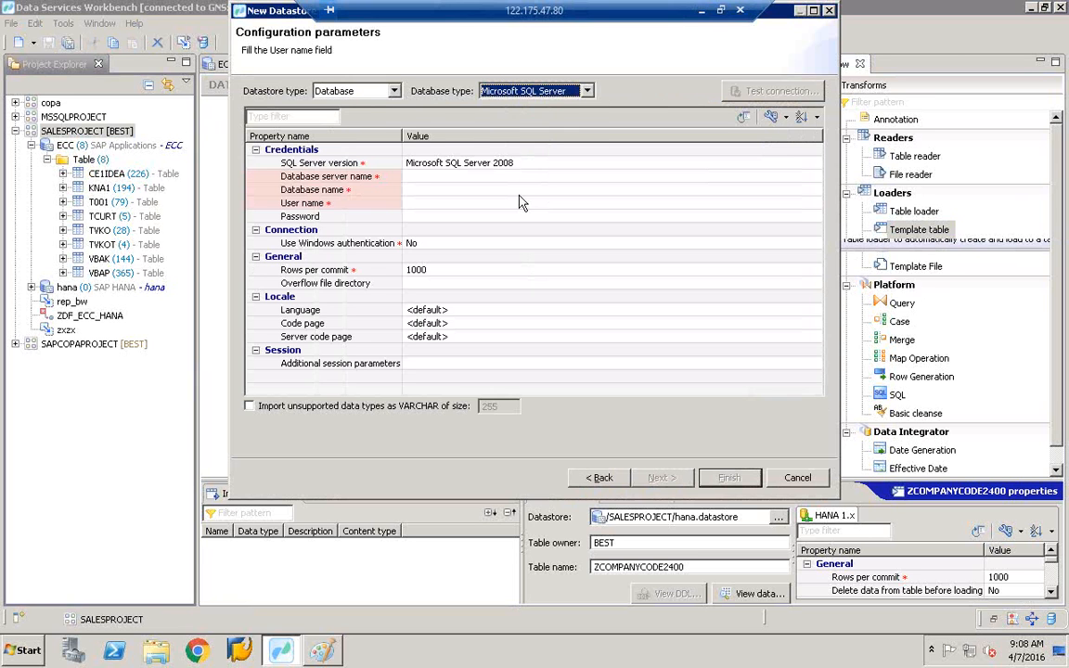
left_click(415, 180)
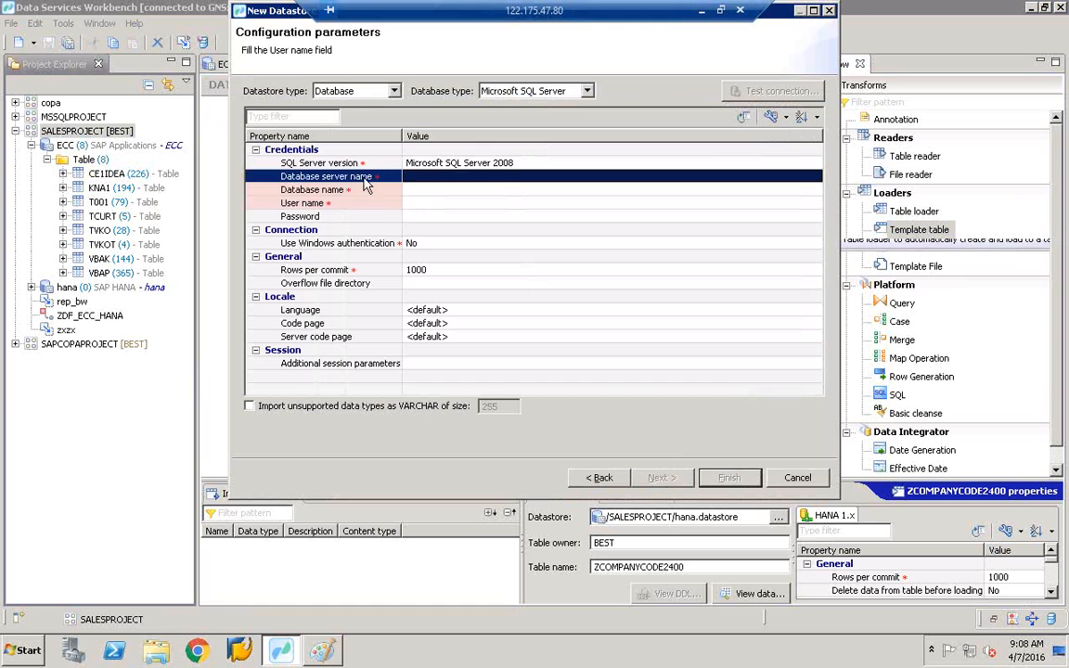
left_click(414, 181)
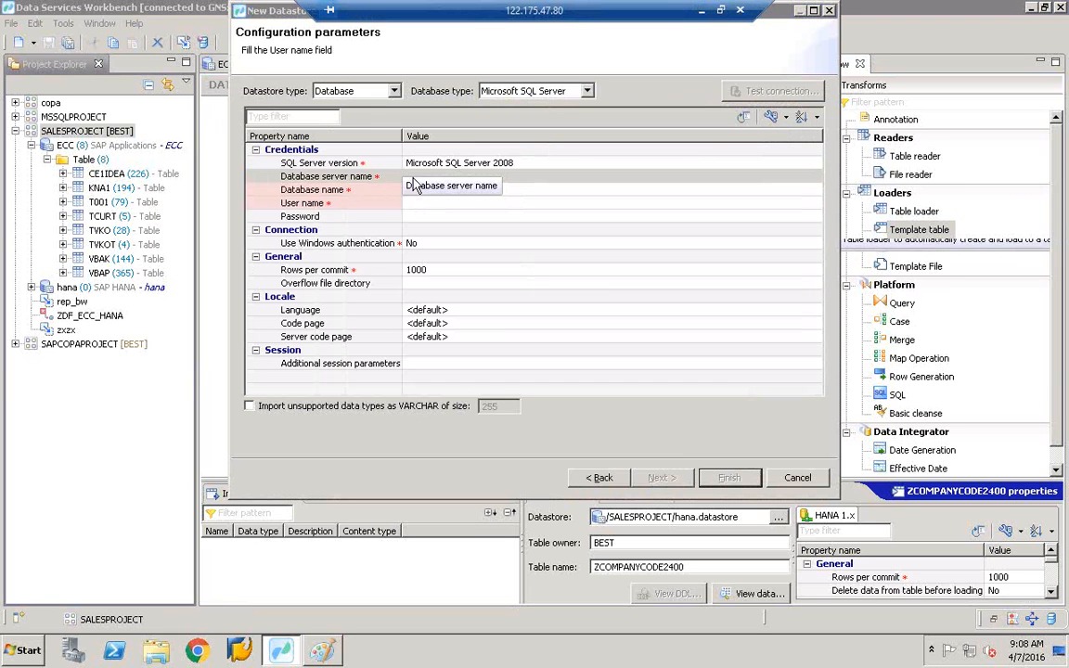
left_click(425, 176)
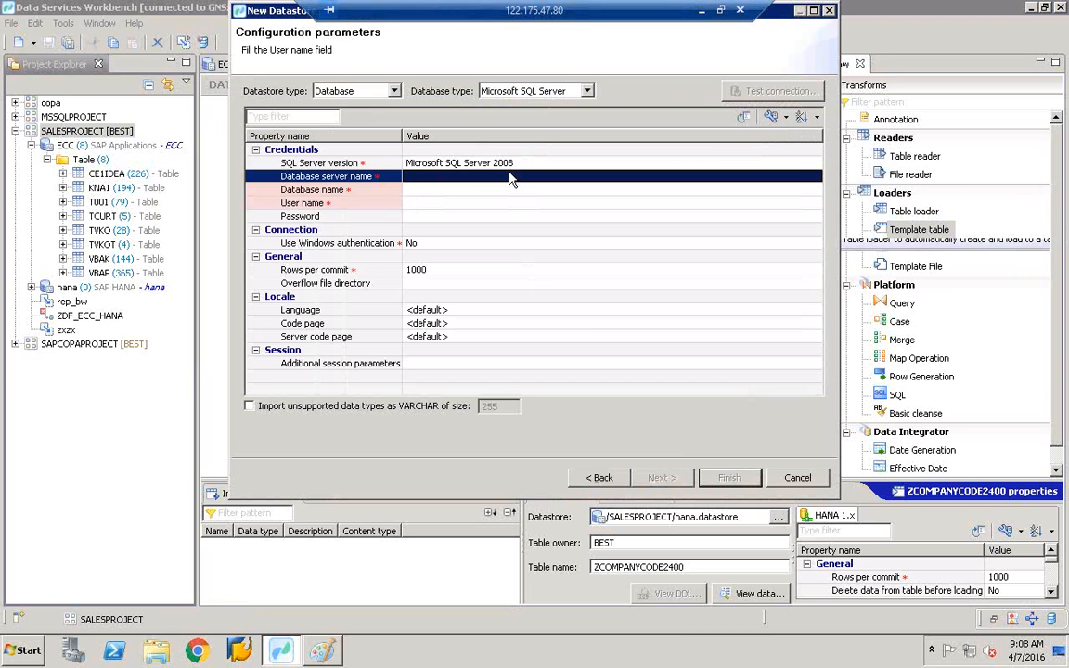
left_click(472, 174)
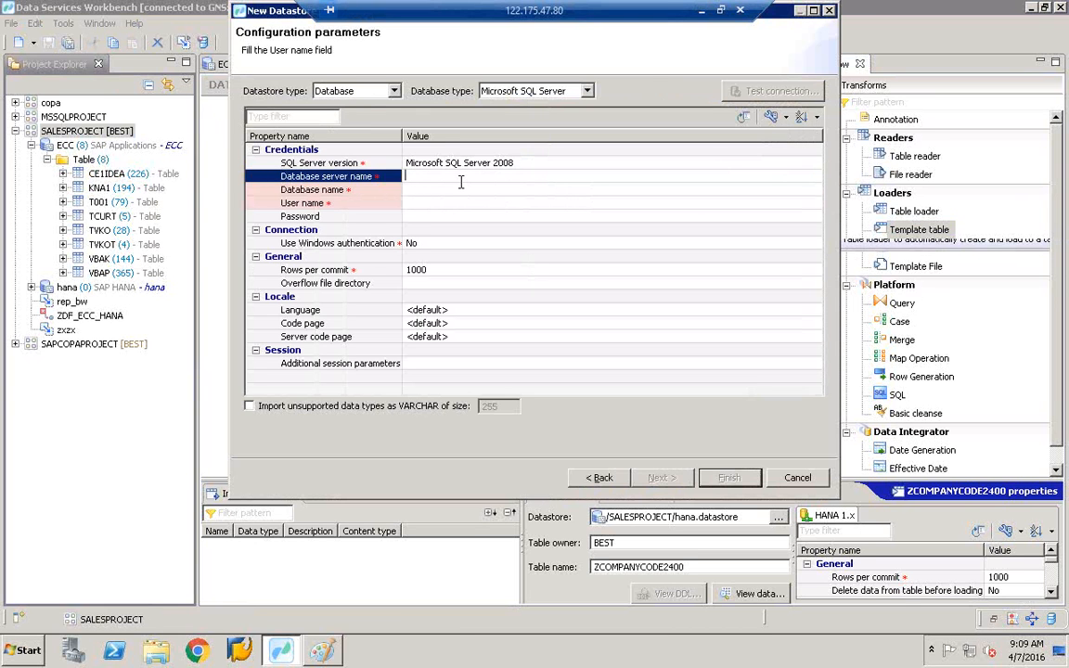
type("GNS")
key("Return")
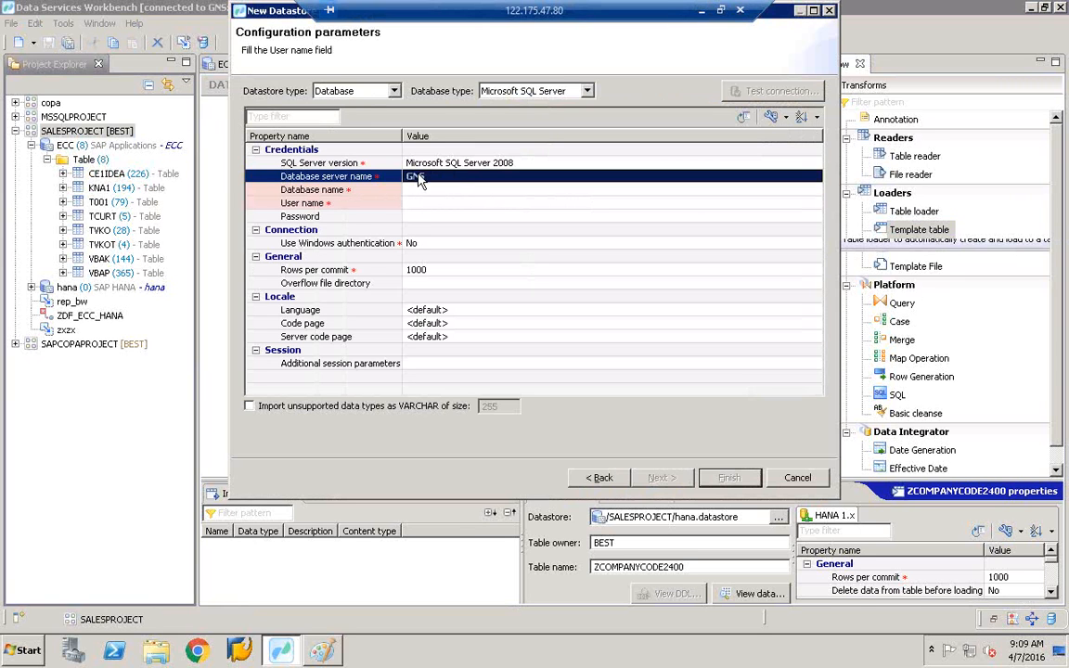
- Launch SQL Server Management Studio from the Microsoft SQL Server 2012 program group
left_click(26, 649)
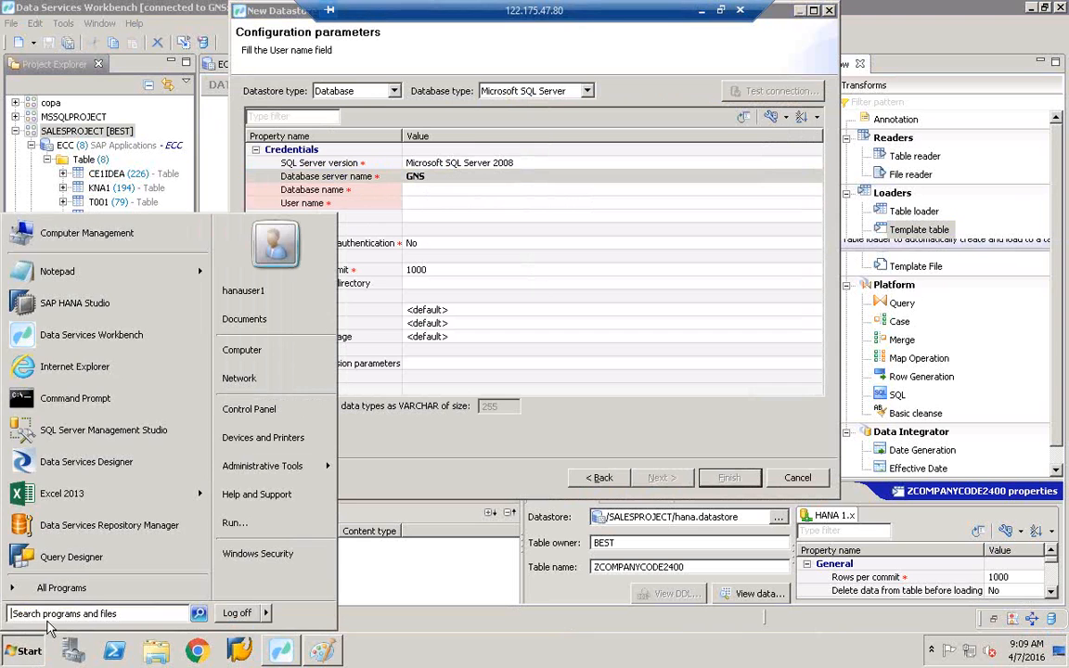
left_click(61, 587)
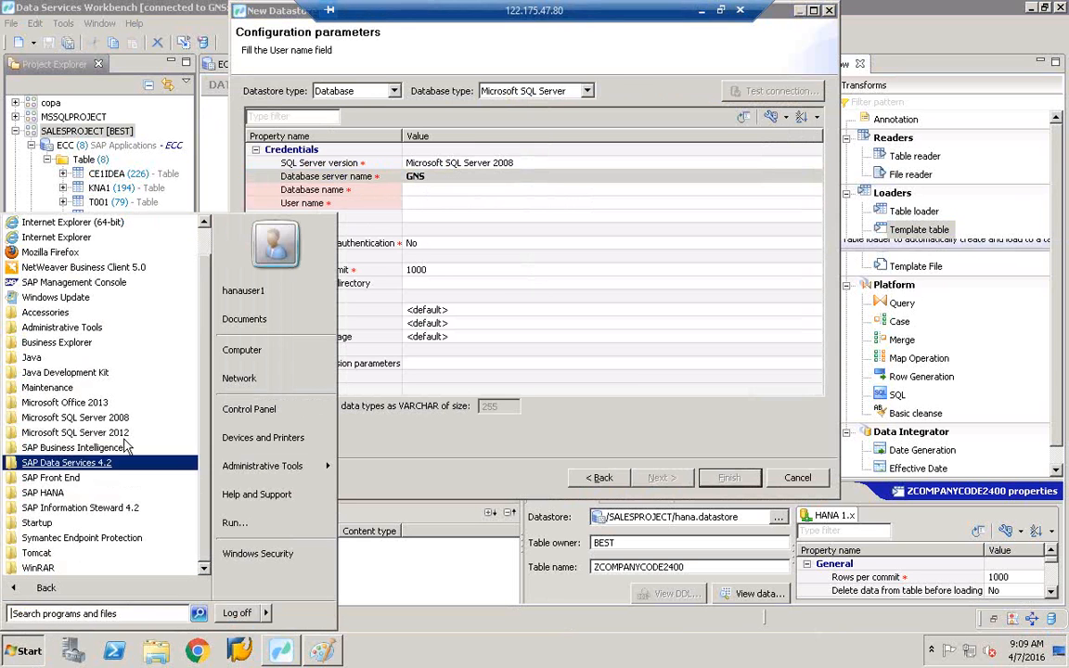
left_click(64, 432)
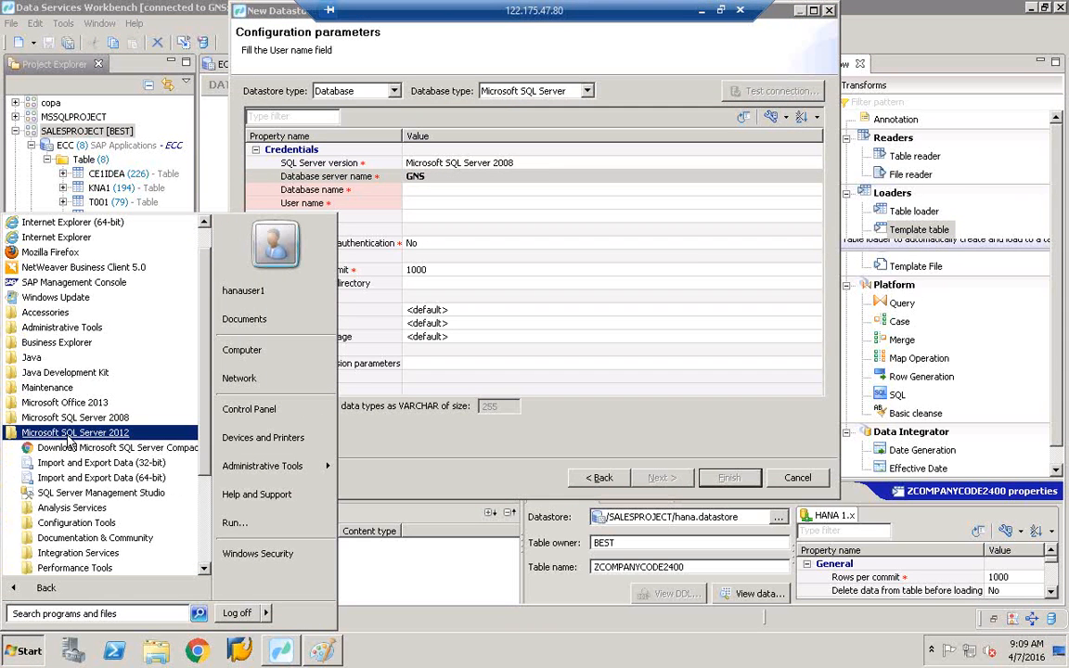
left_click(79, 498)
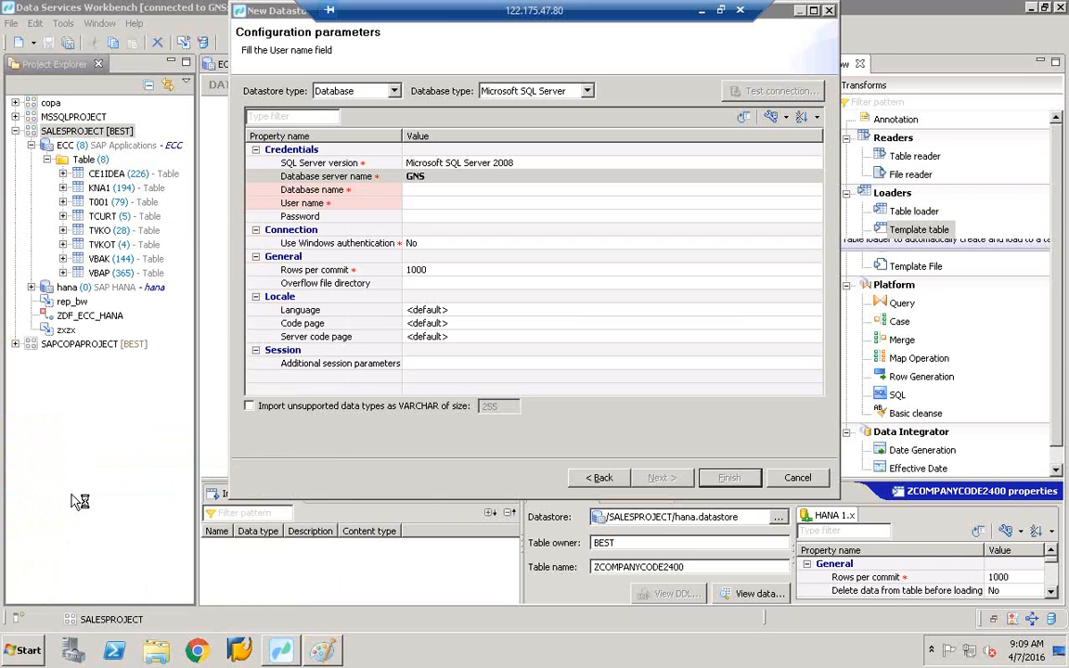
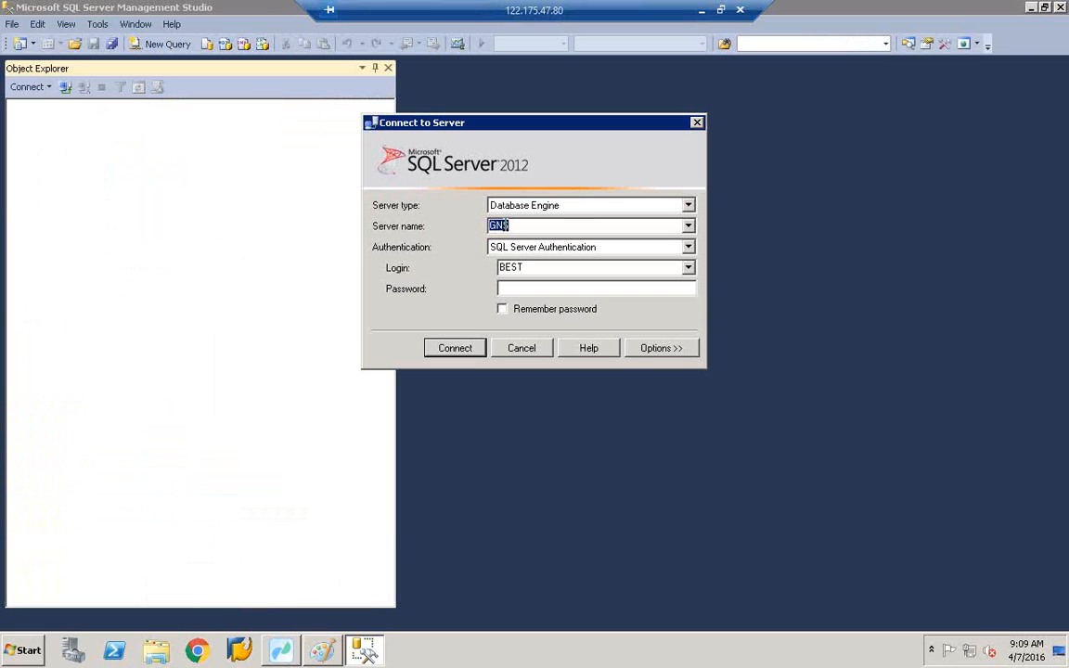
- Return to the Data Services Workbench New Datastore wizard, leaving the SQL Server login unfinished
left_click(280, 649)
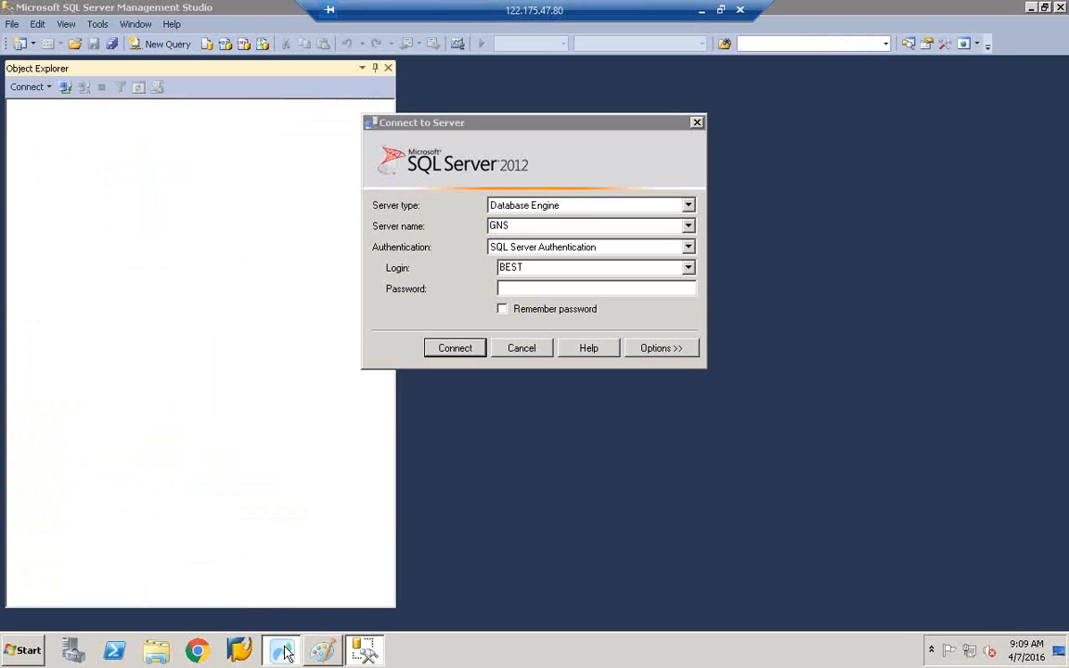
- Enter database name BEST, user name BEST and the password, then test the connection, which fails
left_click(417, 189)
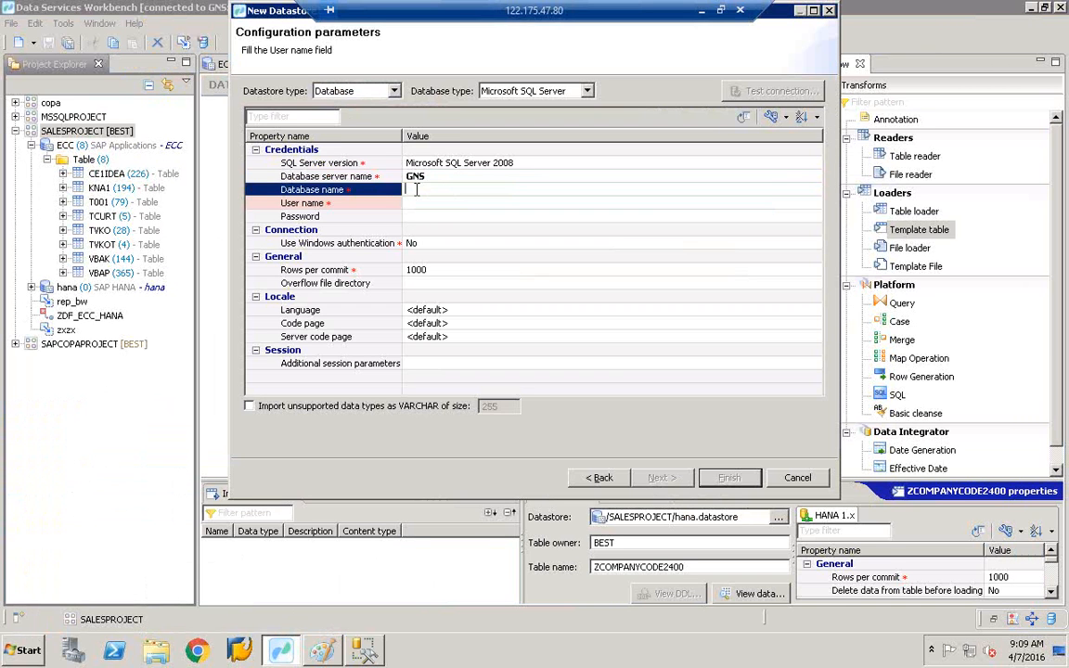
type("BEST")
key("Tab")
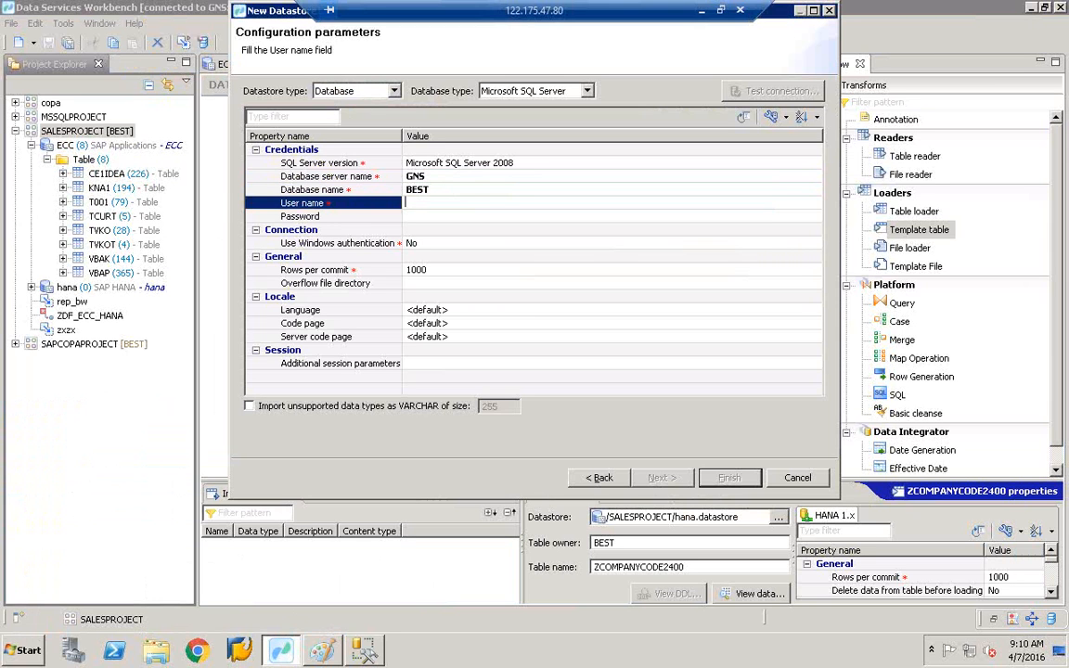
type("BEST")
key("Tab")
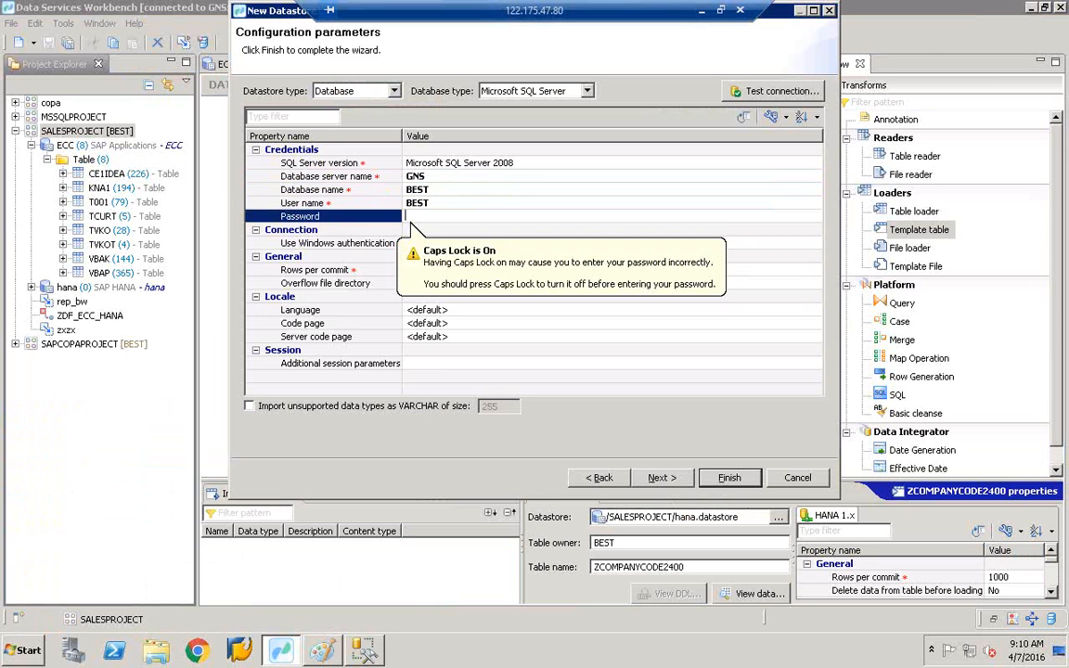
key("Caps_Lock")
type("••")
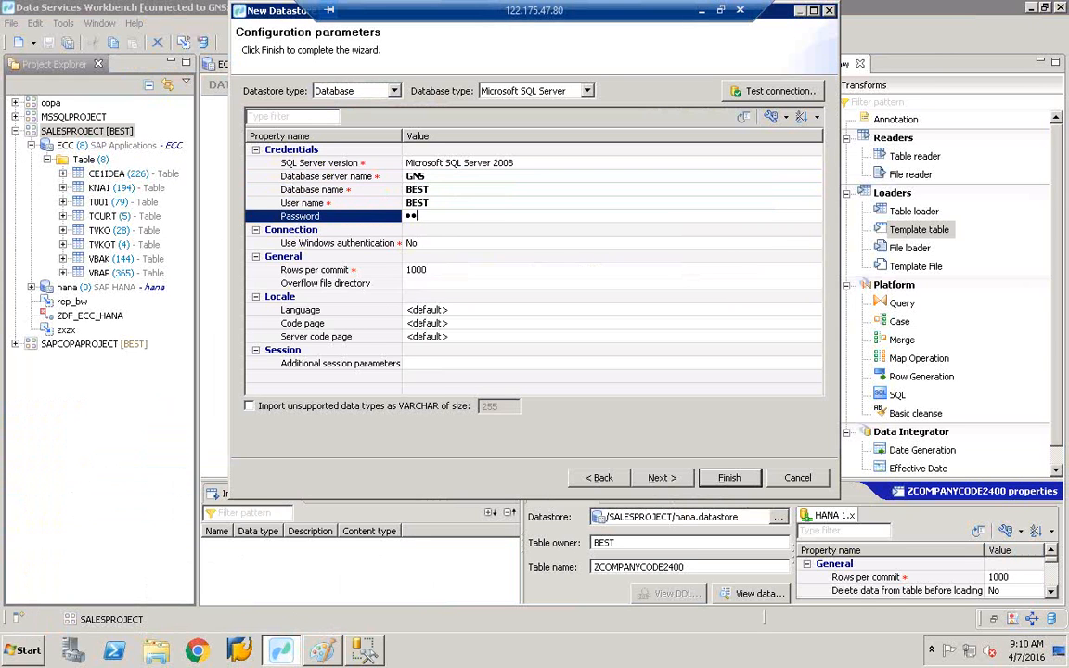
type("••••••••")
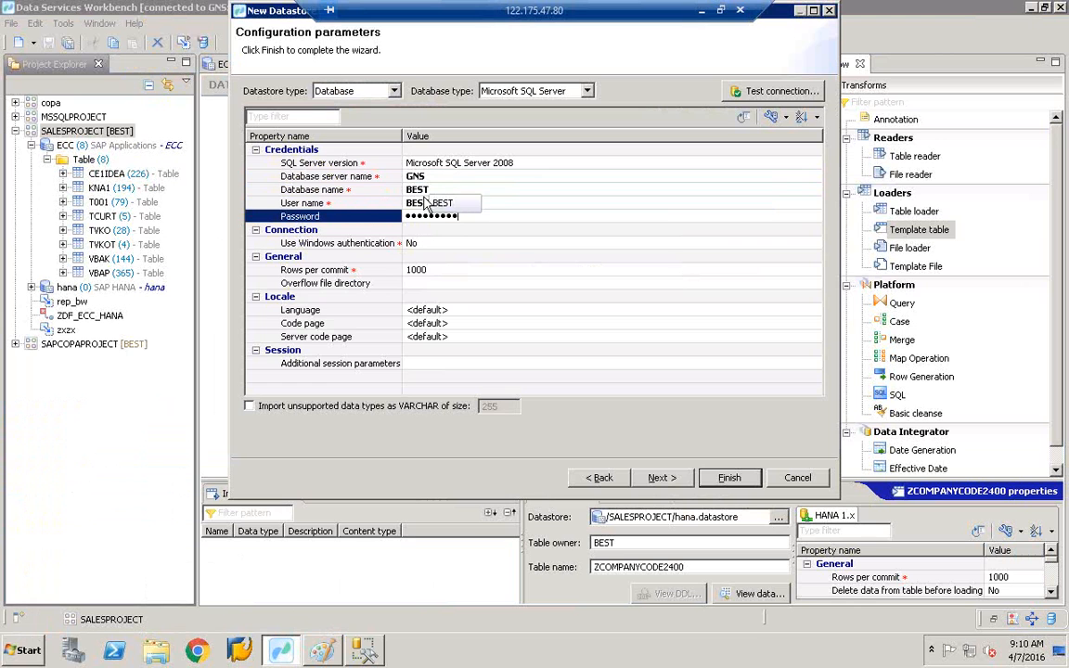
left_click(390, 202)
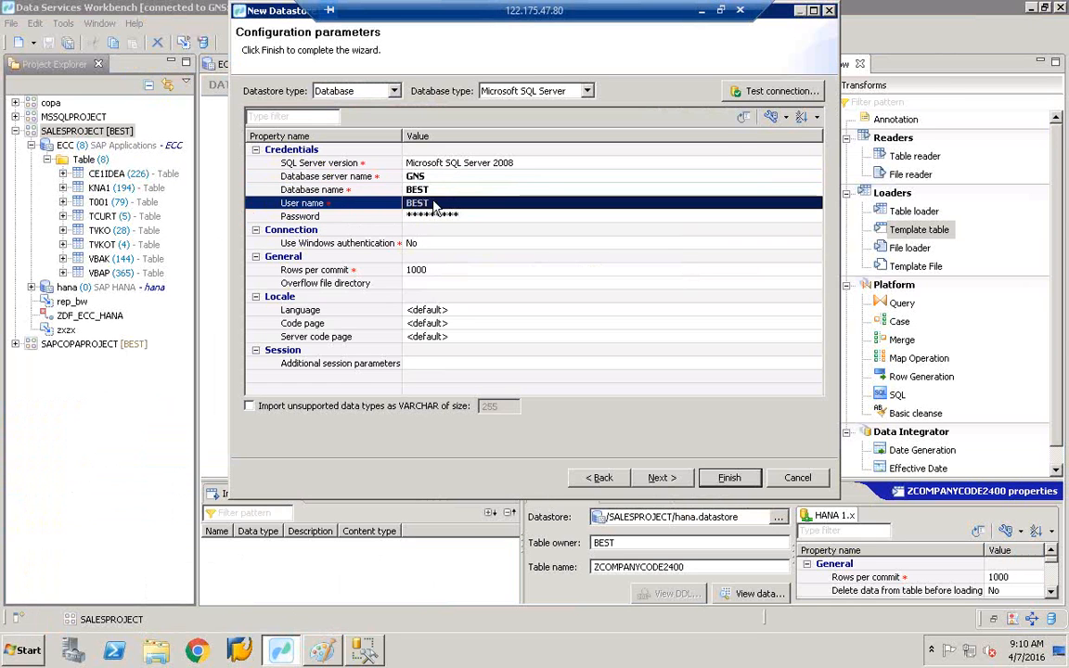
left_click(784, 94)
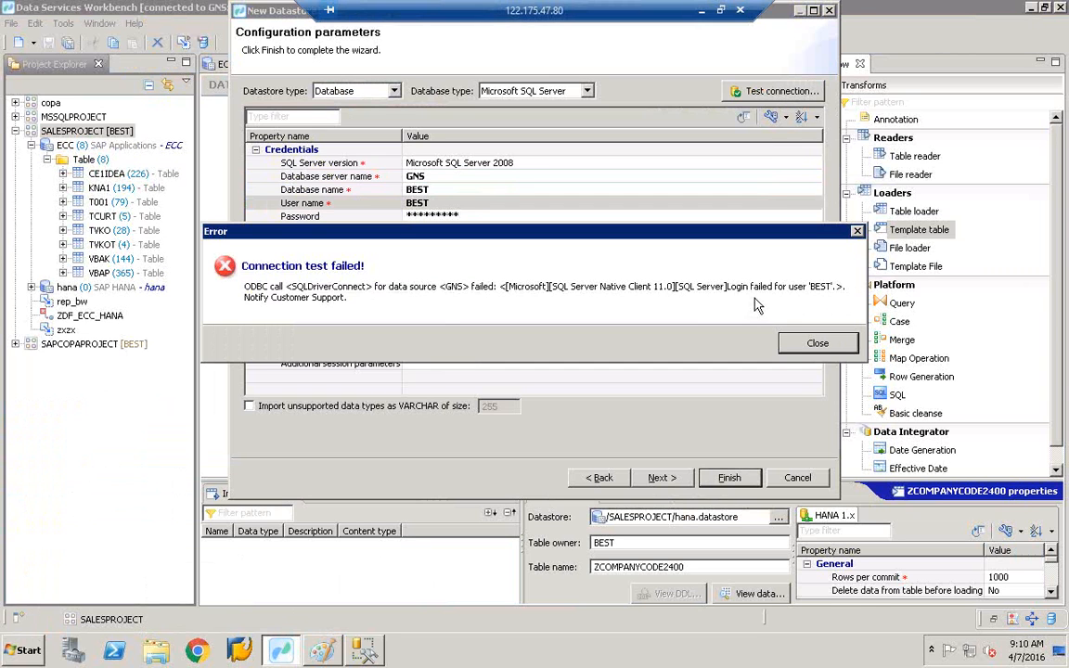
left_click(817, 345)
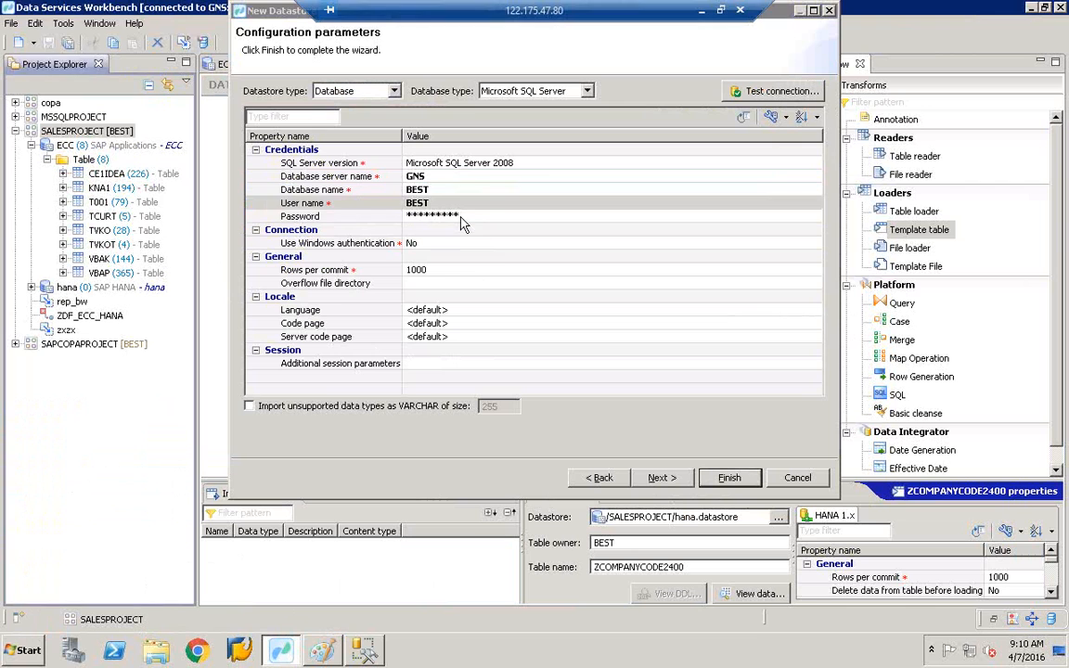
- Change the user name to lowercase best, re-enter the password, and test the connection again
left_click(462, 219)
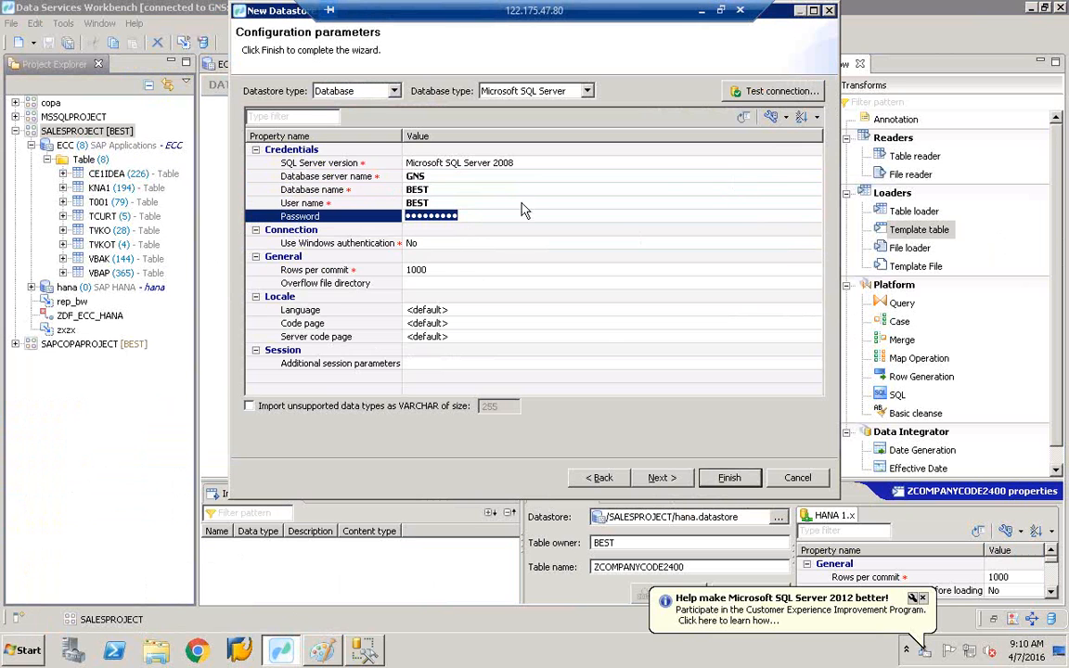
left_click(442, 202)
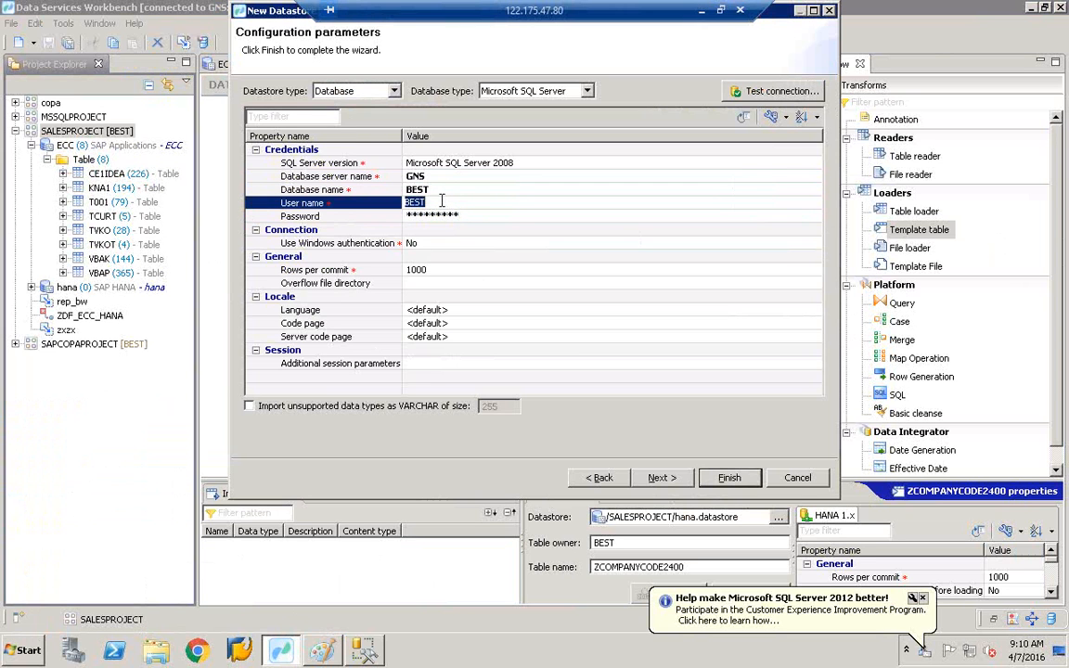
key("BackSpace")
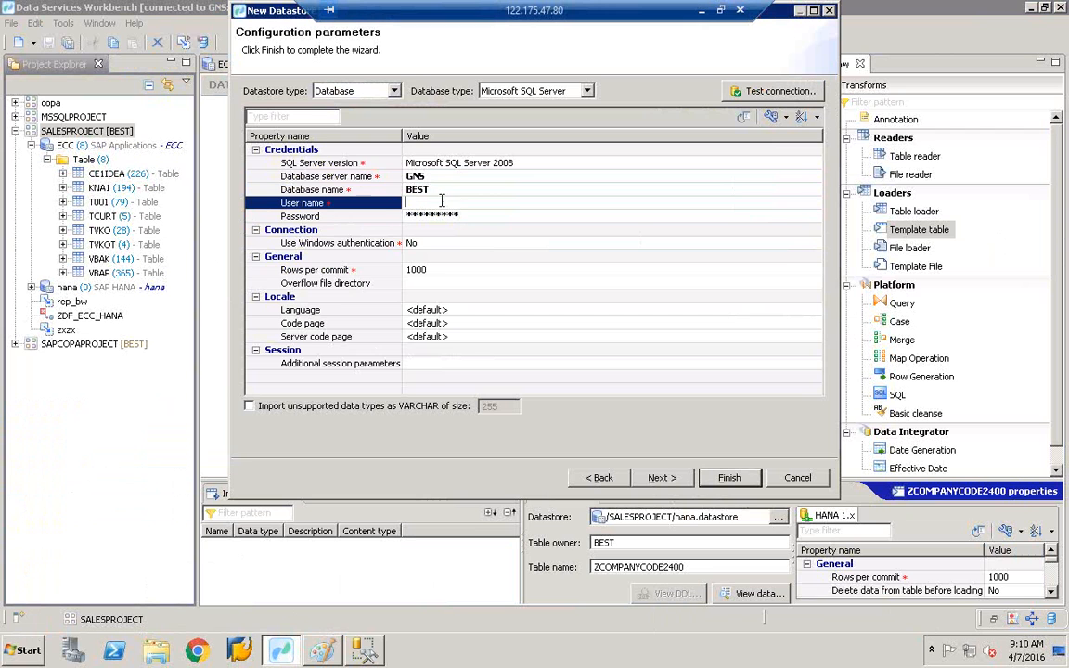
type("best")
key("Tab")
key("BackSpace")
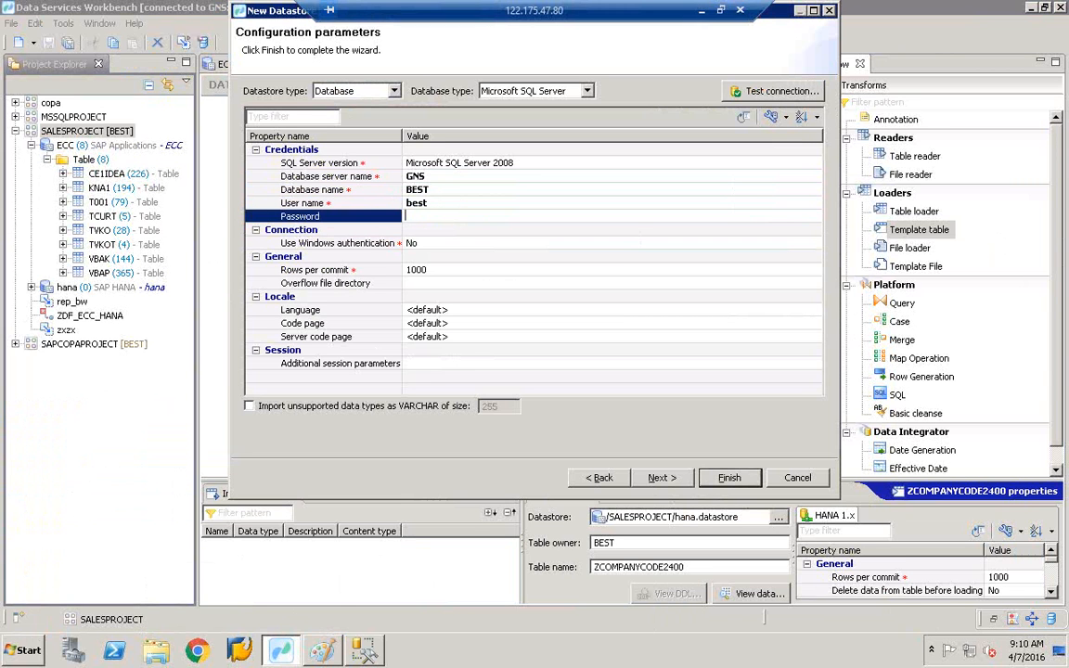
type("•")
key("BackSpace")
key("BackSpace")
type("best●●●●●●")
left_click(389, 200)
left_click(770, 93)
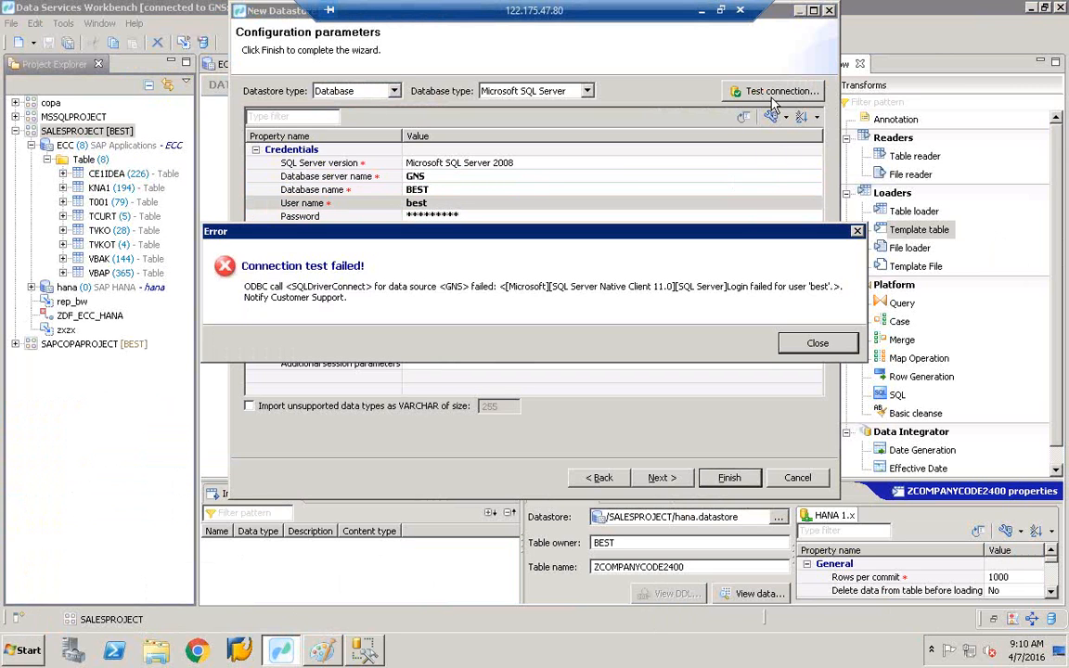
- Dismiss the failure message and change the database name to lowercase best
left_click(818, 344)
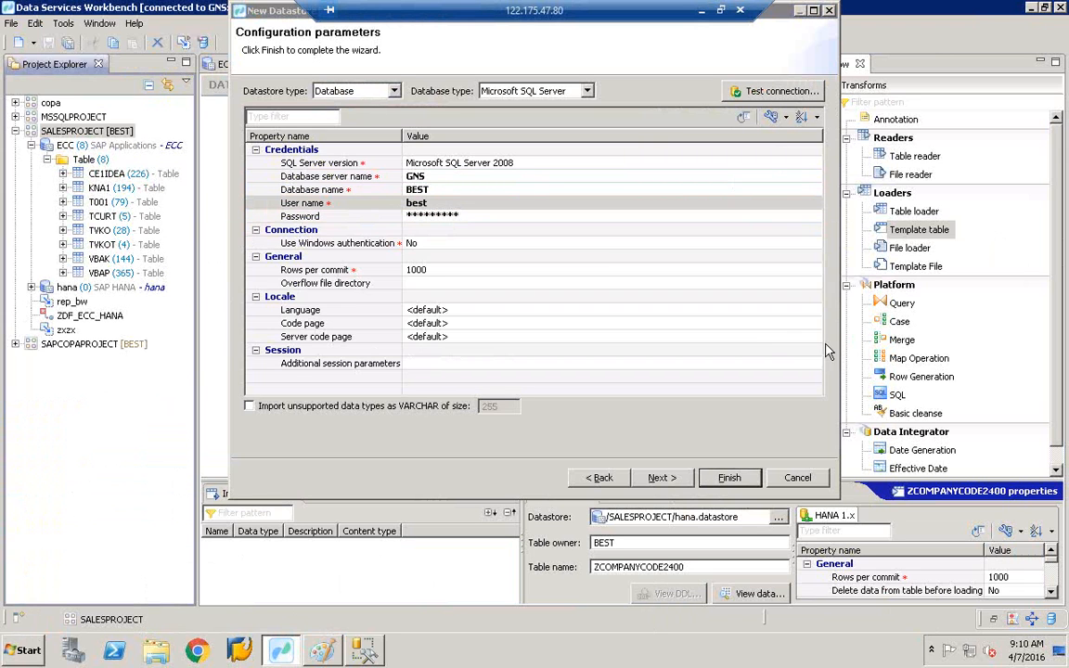
left_click(434, 190)
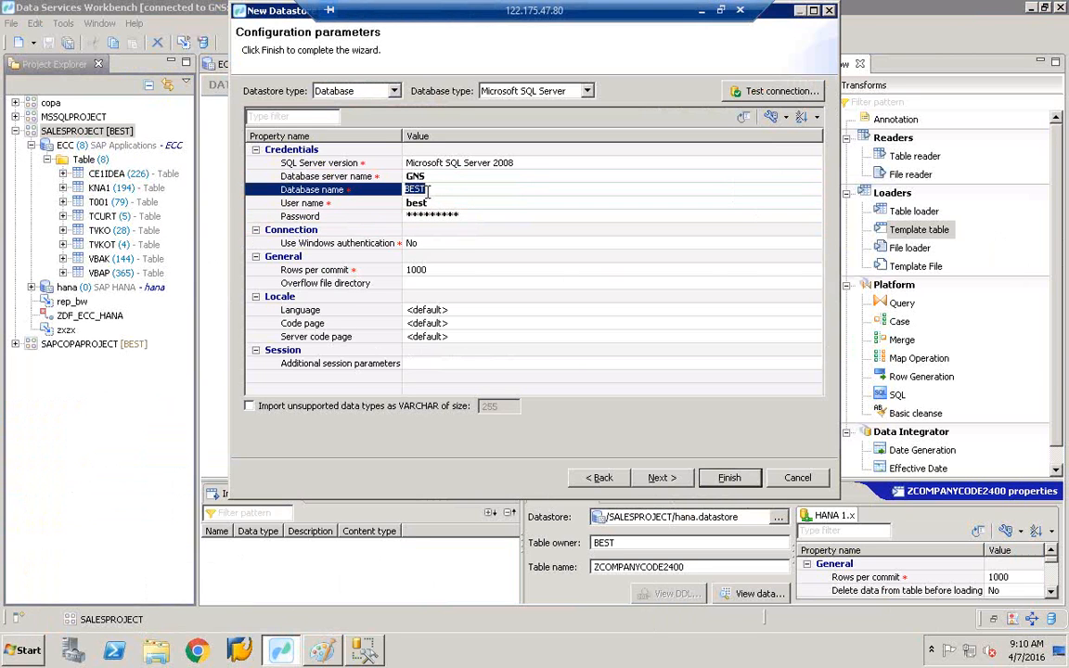
type("best")
left_click(530, 219)
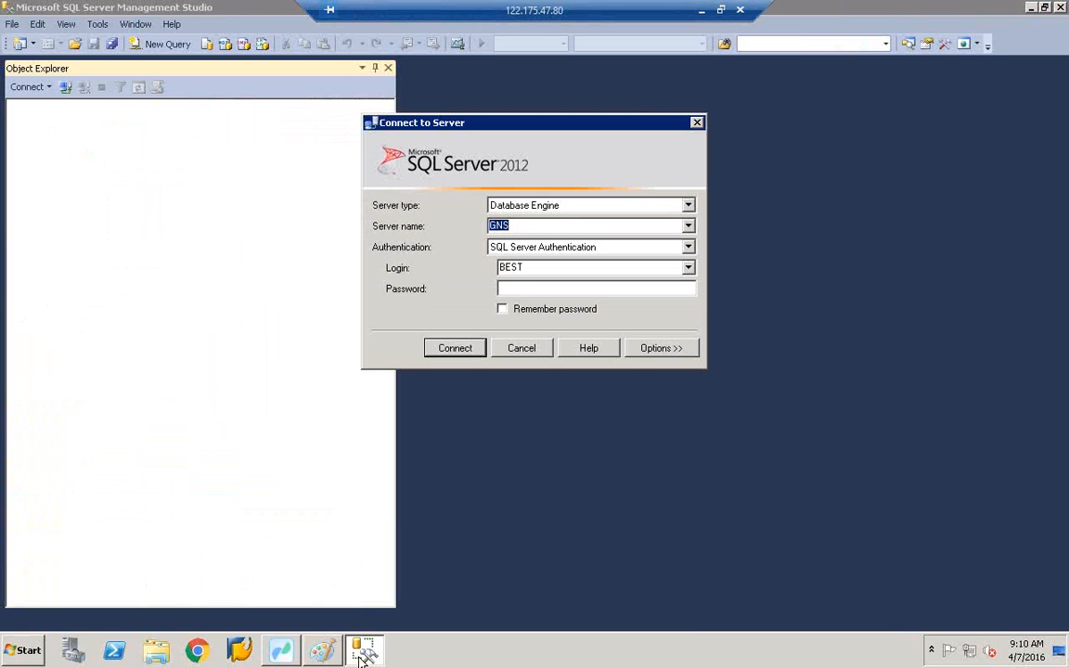
- Retest the datastore connection, which fails again, then bring up SQL Server's Connect to Server dialog
left_click(360, 661)
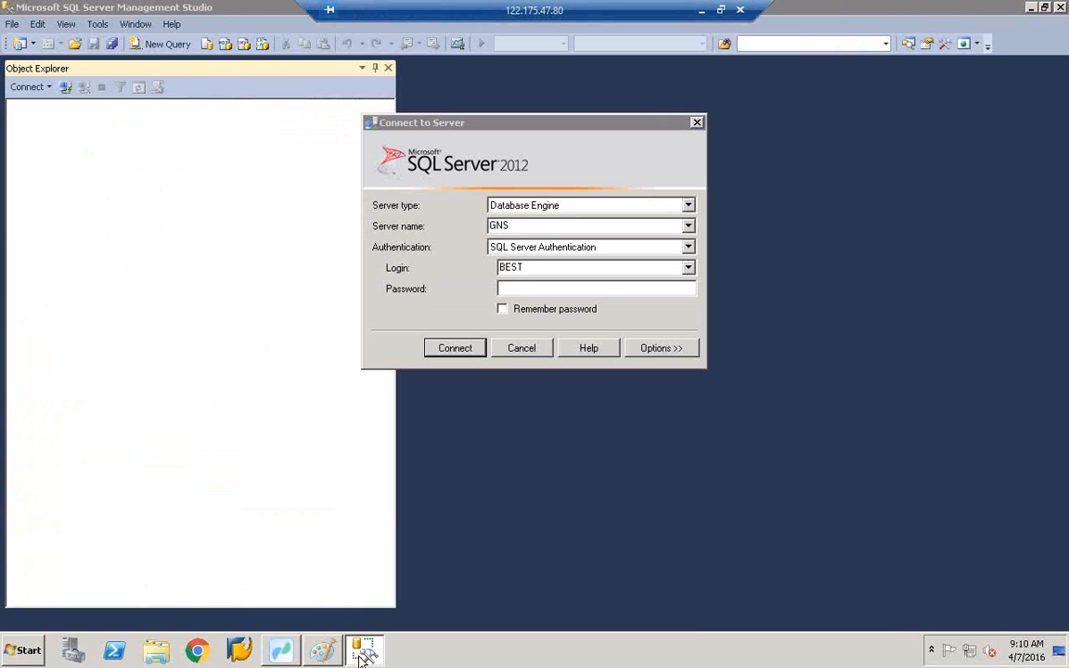
left_click(287, 654)
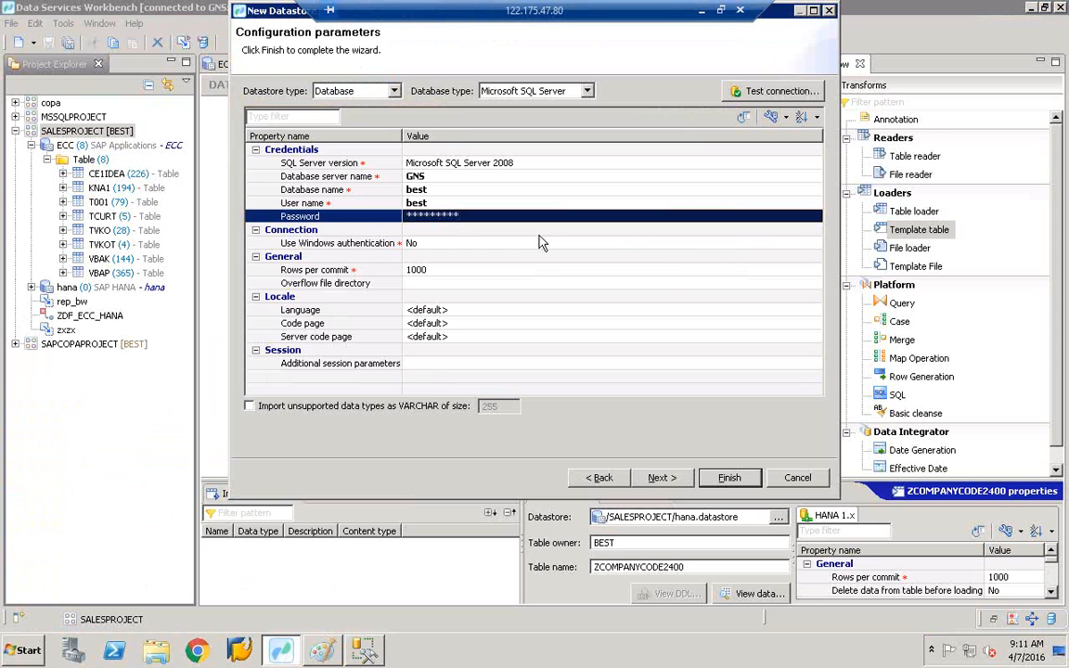
left_click(753, 98)
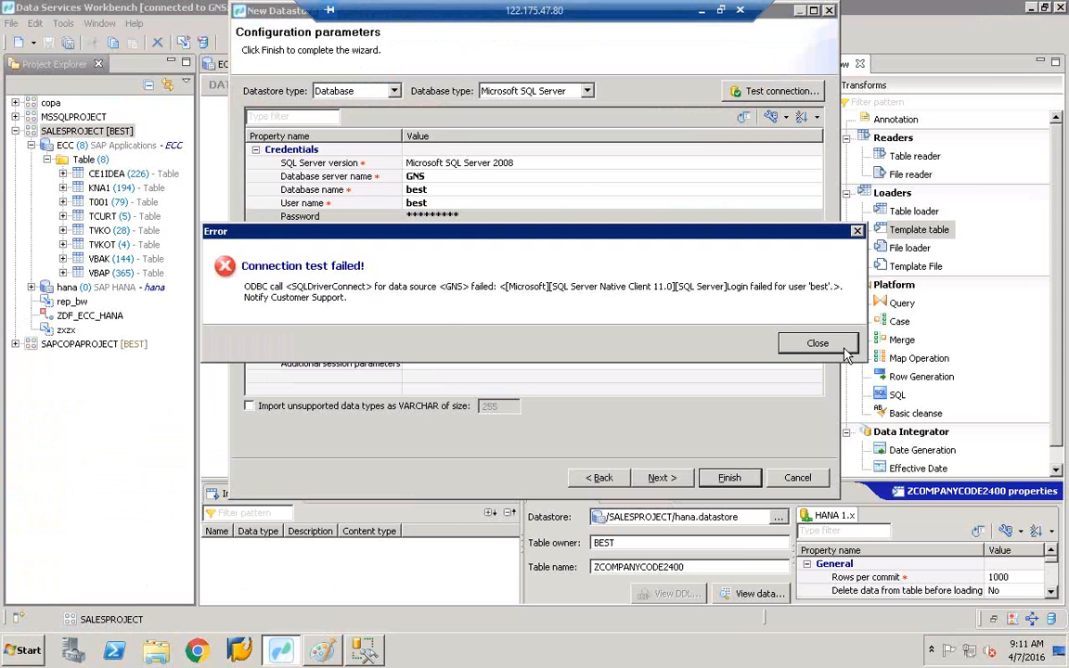
left_click(834, 342)
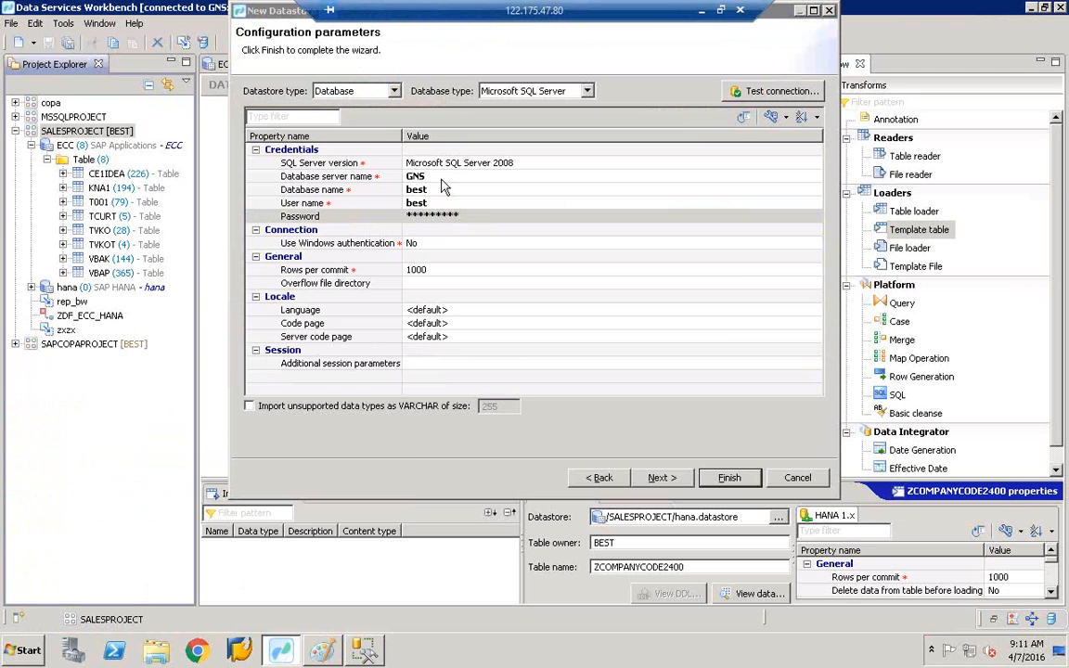
left_click(364, 650)
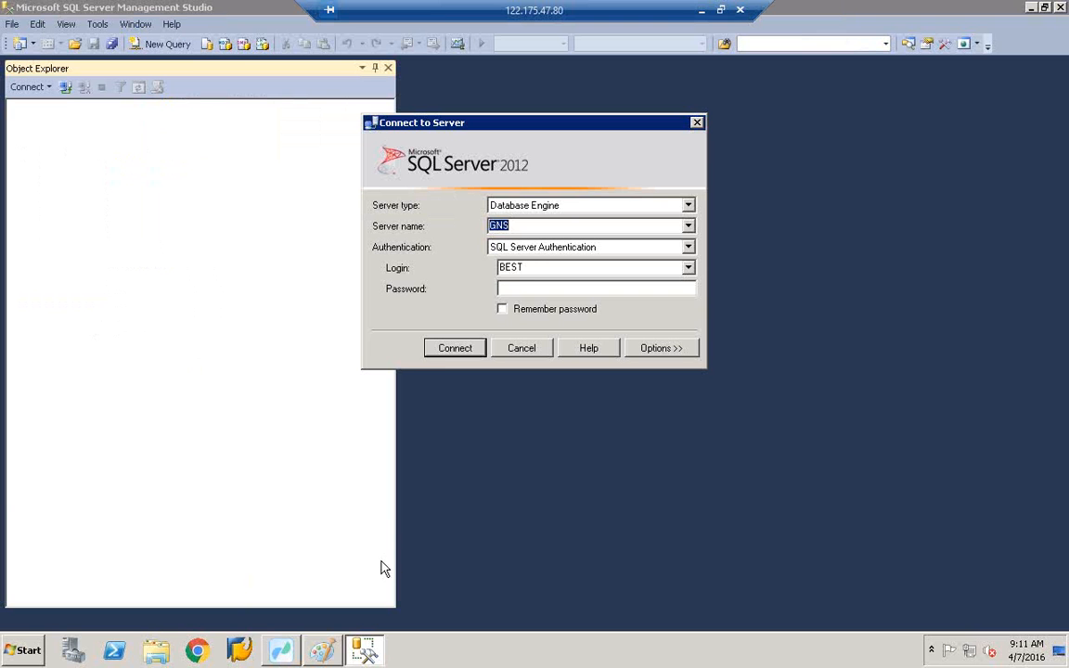
- Enter the SQL Server login password and connect Management Studio to server GNS
left_click(511, 289)
type("*********")
key("Return")
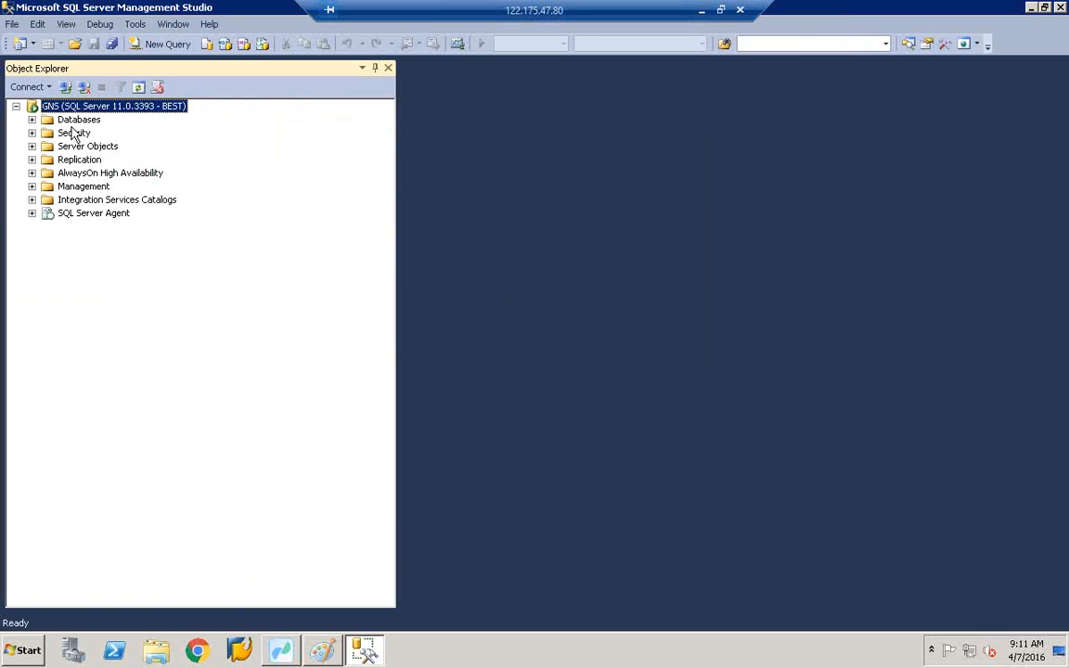
left_click(280, 649)
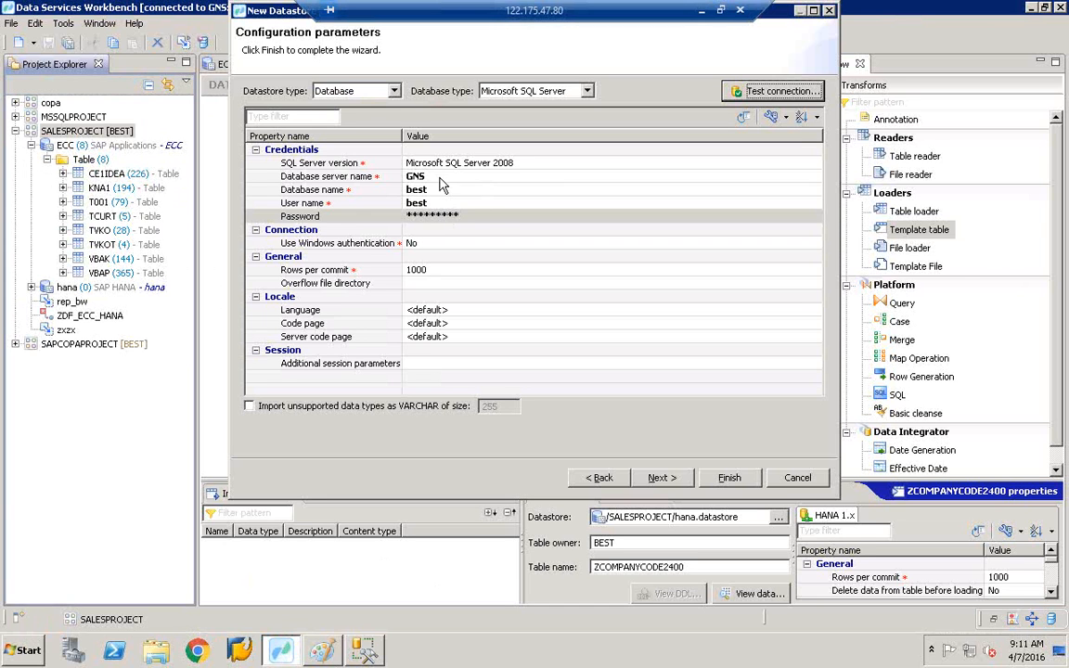
- Re-enter the datastore password and retest the connection, which still fails
left_click(440, 212)
key("BackSpace")
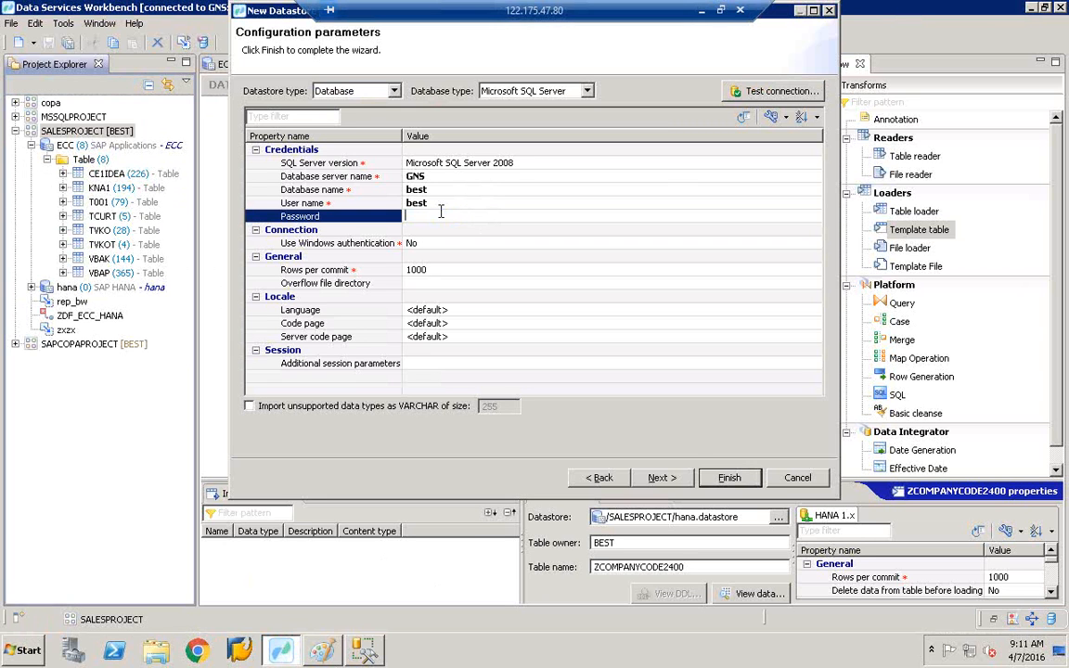
type("**********")
left_click(469, 189)
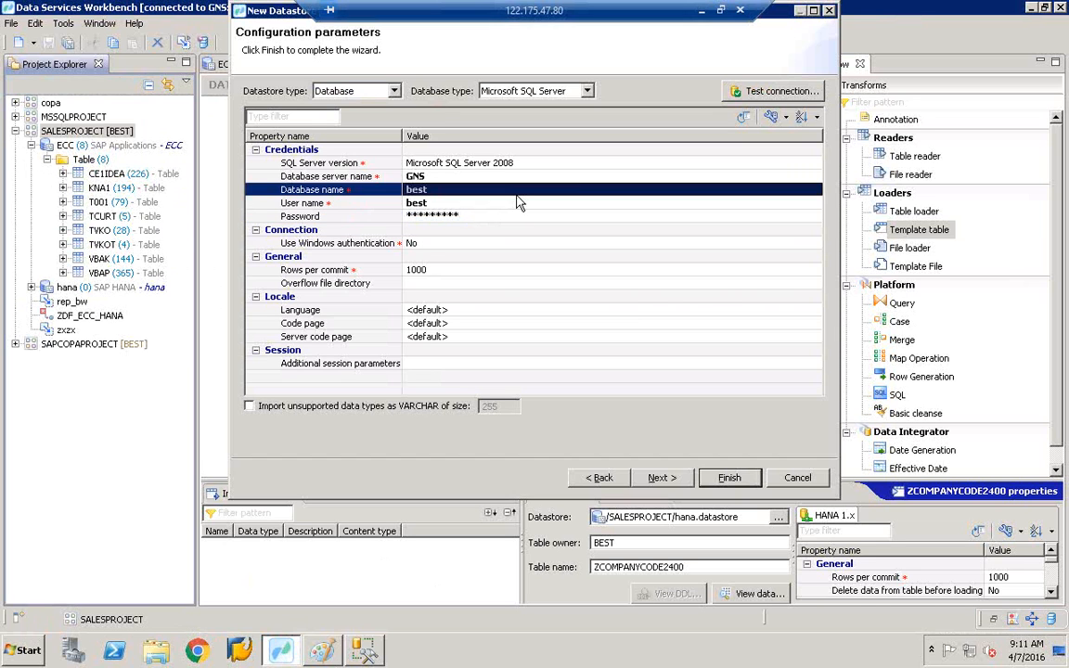
left_click(779, 92)
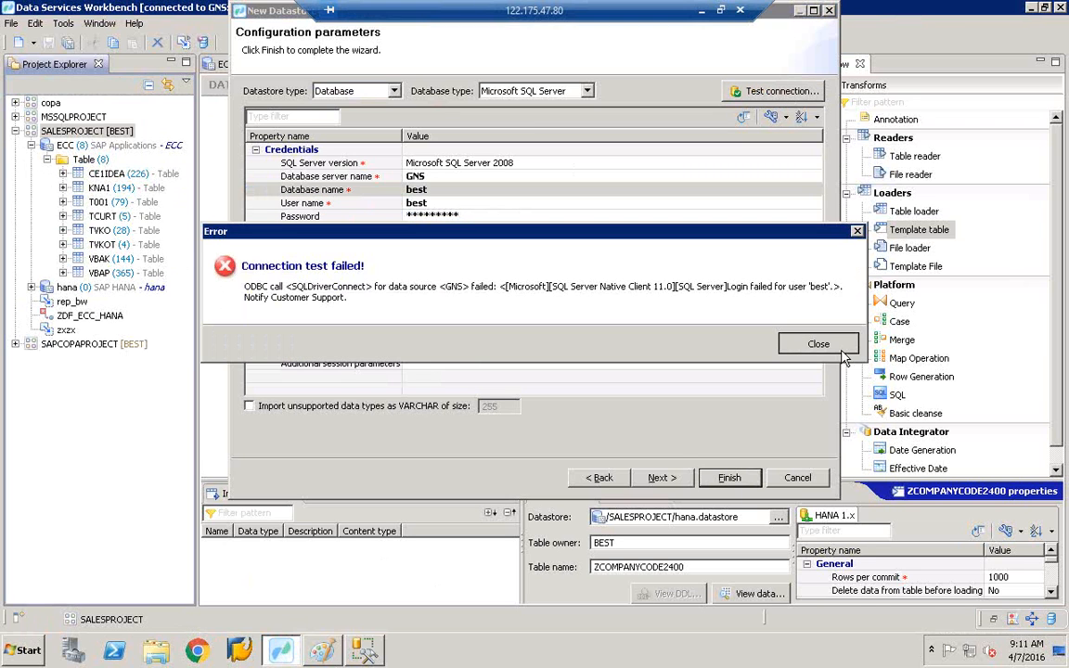
left_click(813, 344)
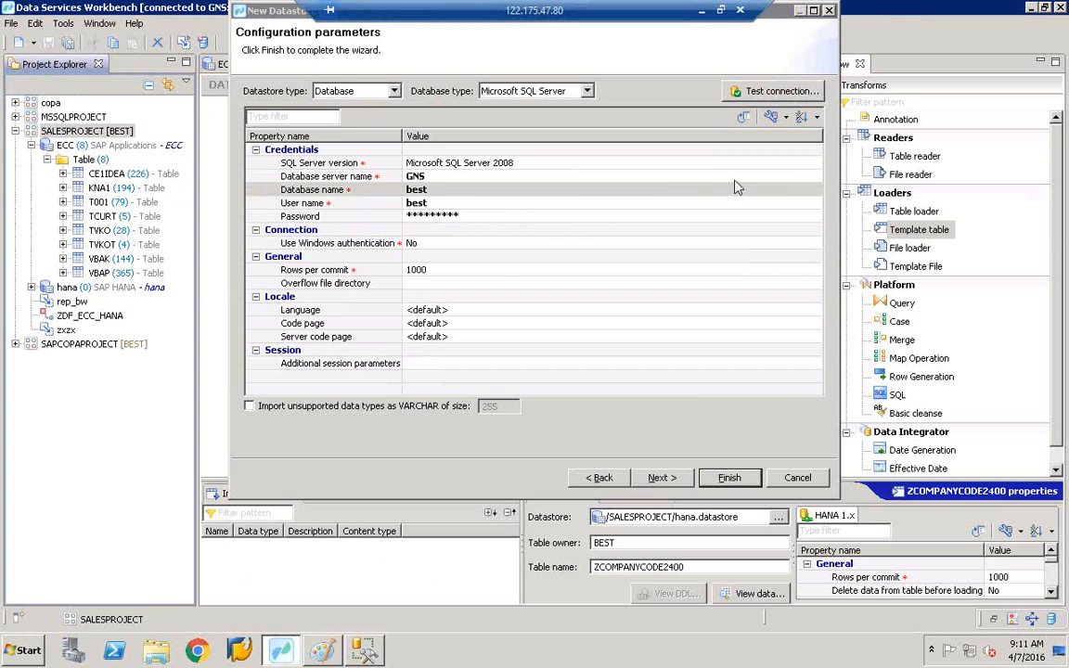
- Set both user name and database name to BEST; the connection test now succeeds
left_click(501, 206)
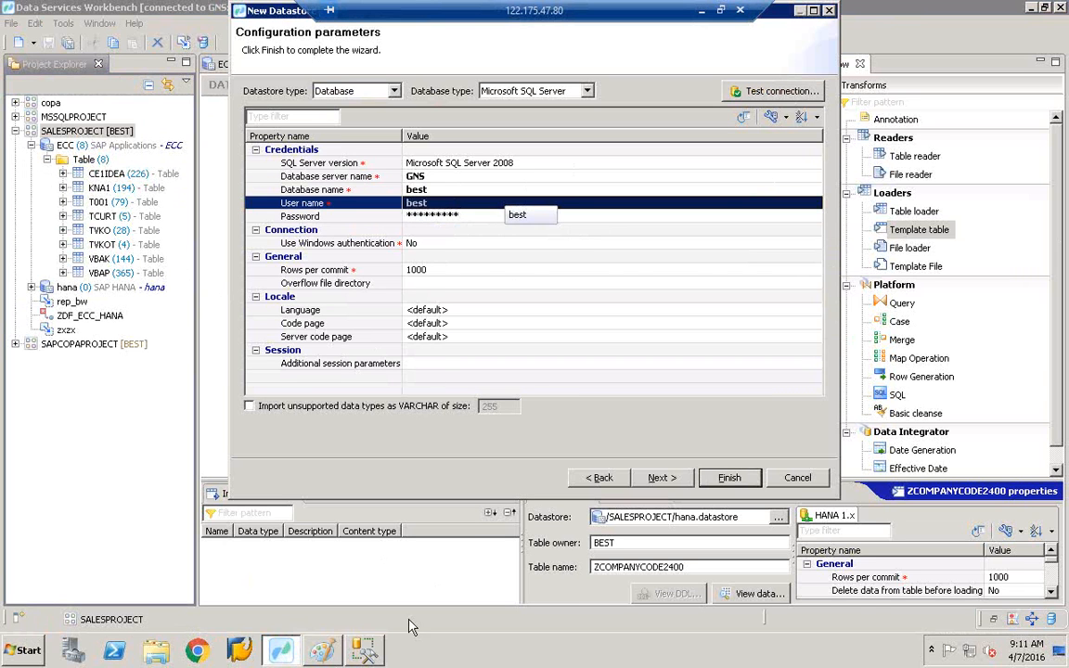
left_click(435, 202)
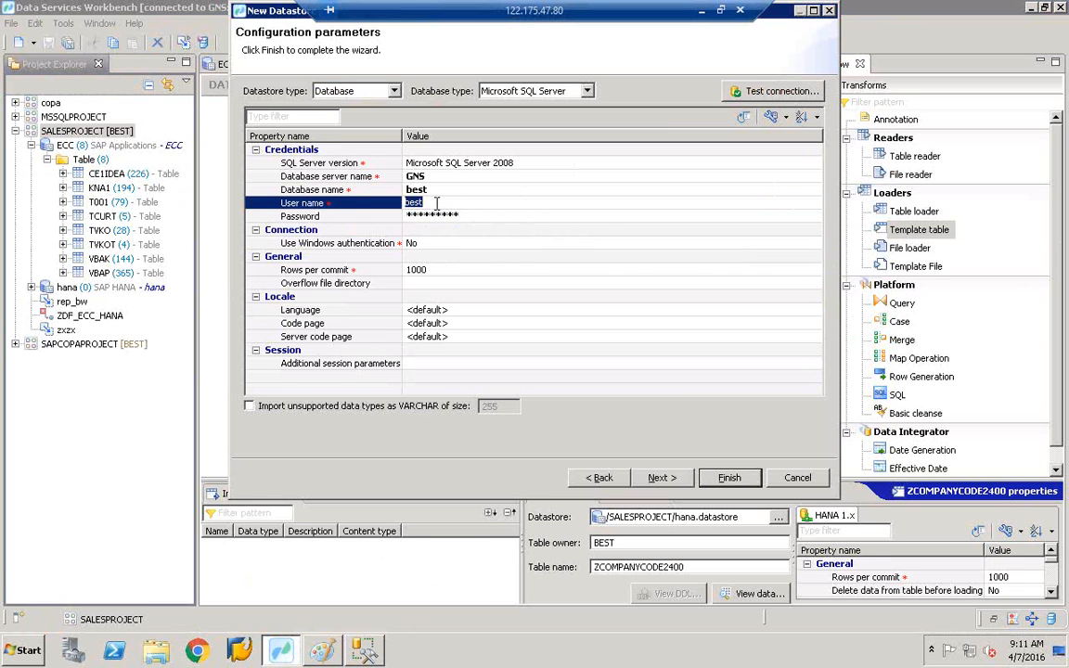
key("BackSpace")
type("BEST")
left_click(438, 192)
left_click(440, 193)
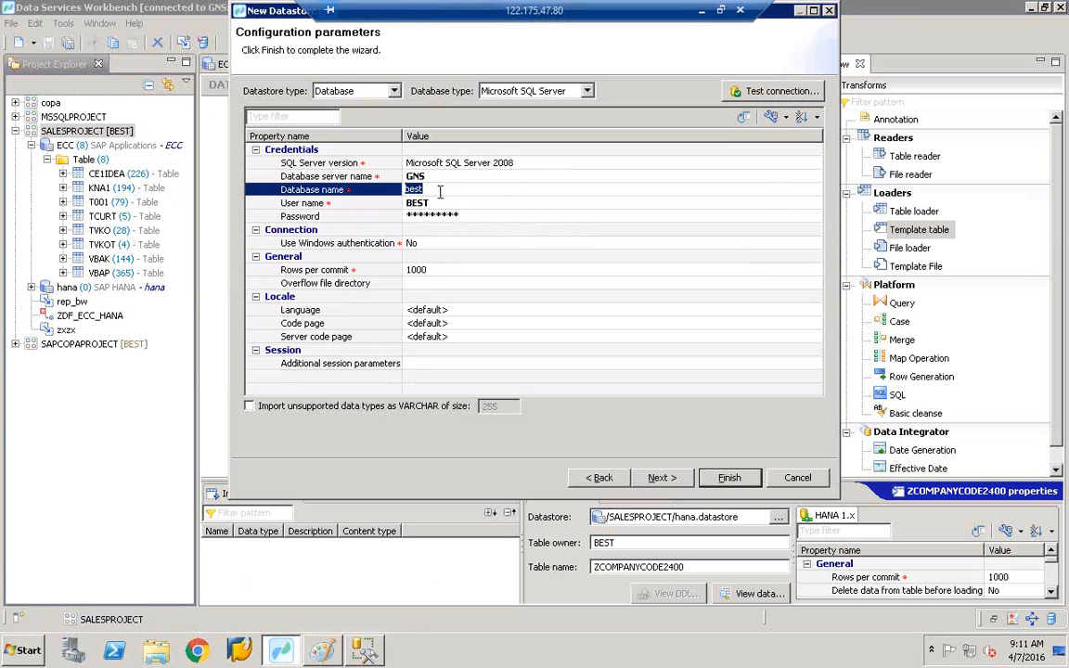
key("BackSpace")
type("BEST")
left_click(501, 205)
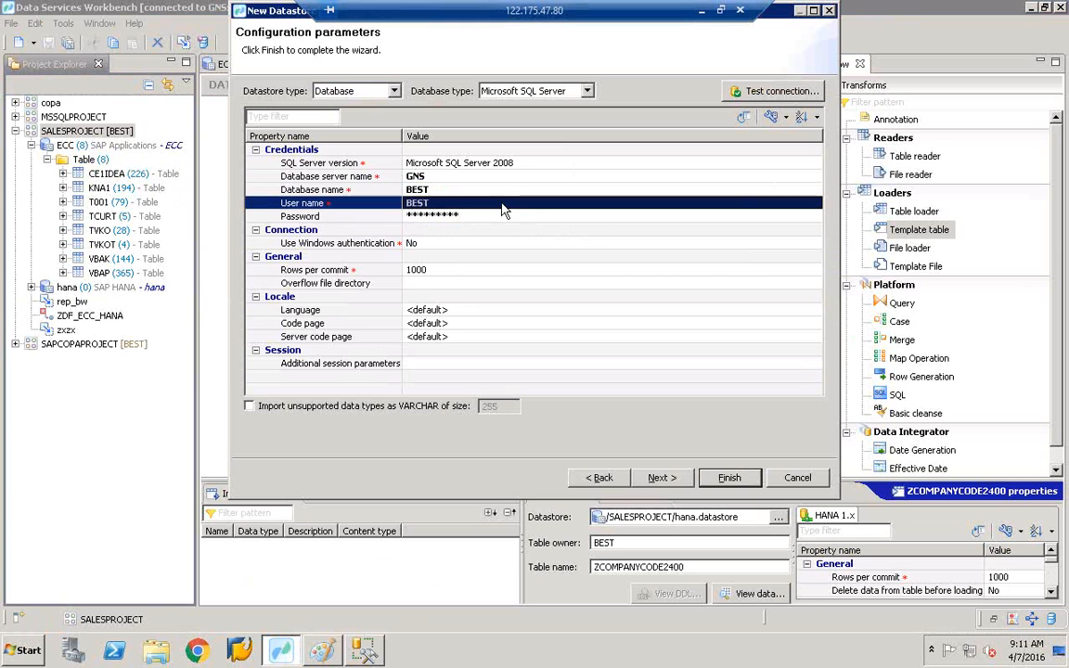
left_click(768, 96)
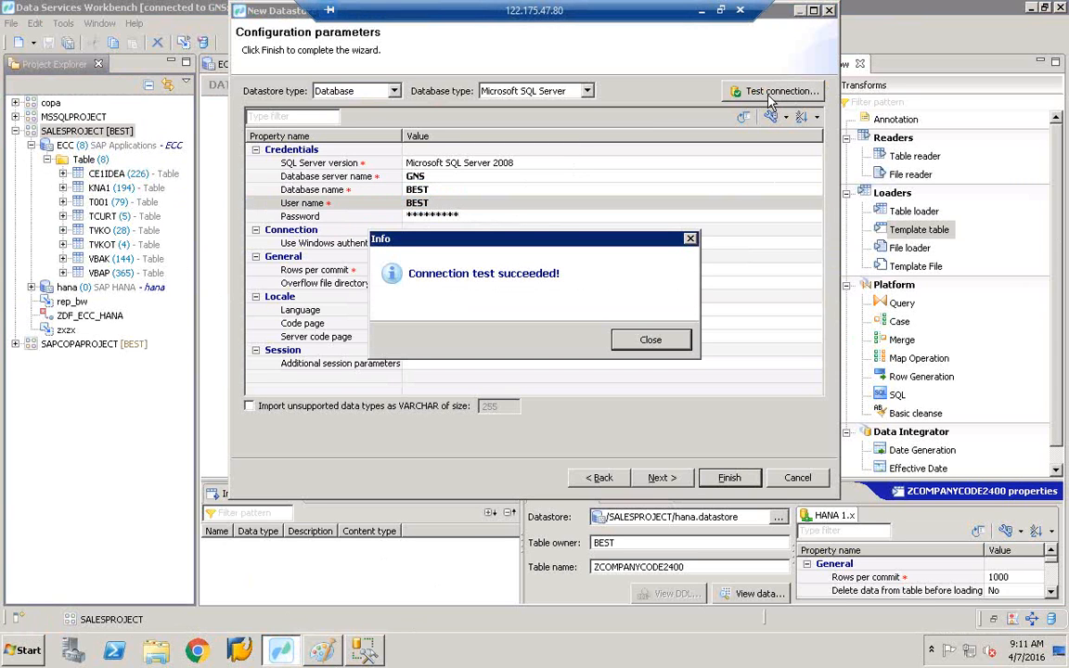
left_click(640, 339)
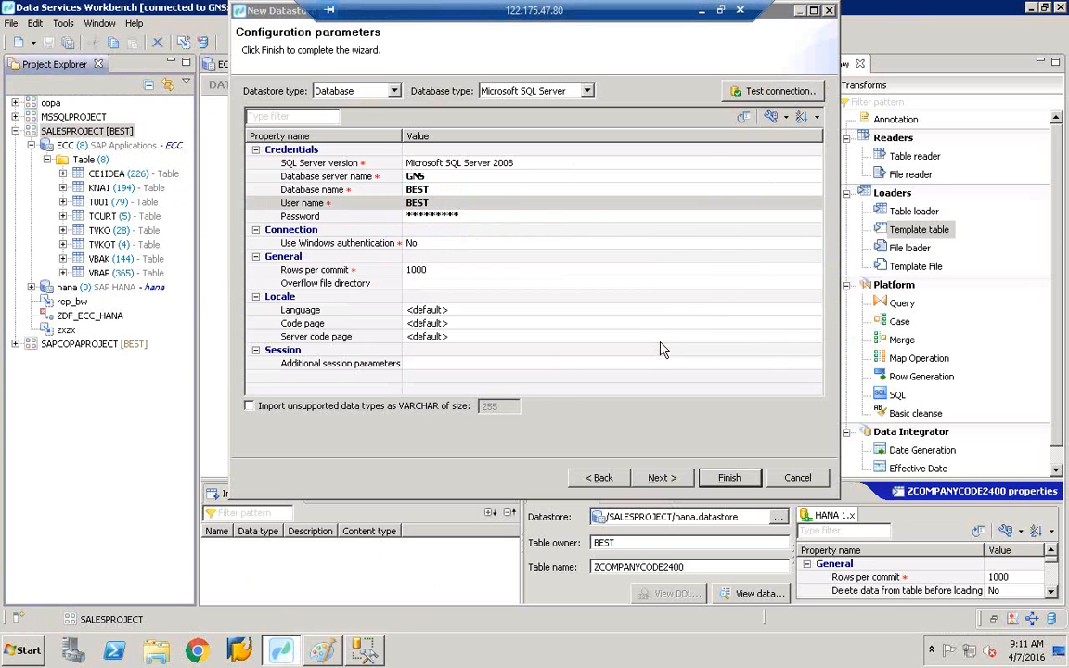
left_click(415, 191)
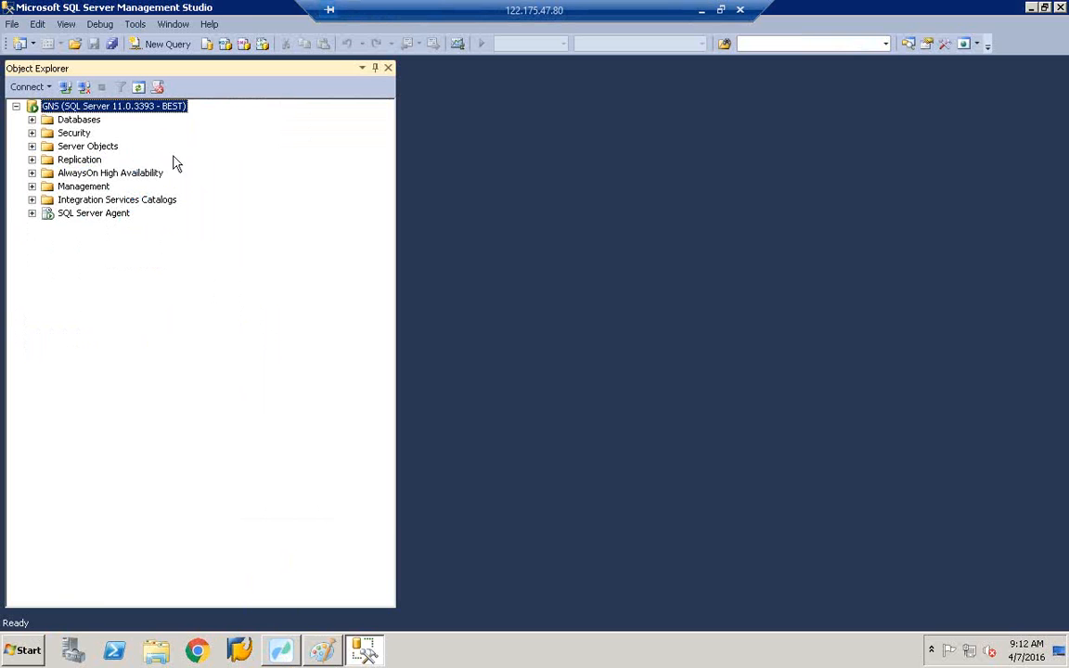
- Expand the GNS server's Databases folder in Object Explorer and select the BEST database
left_click(31, 120)
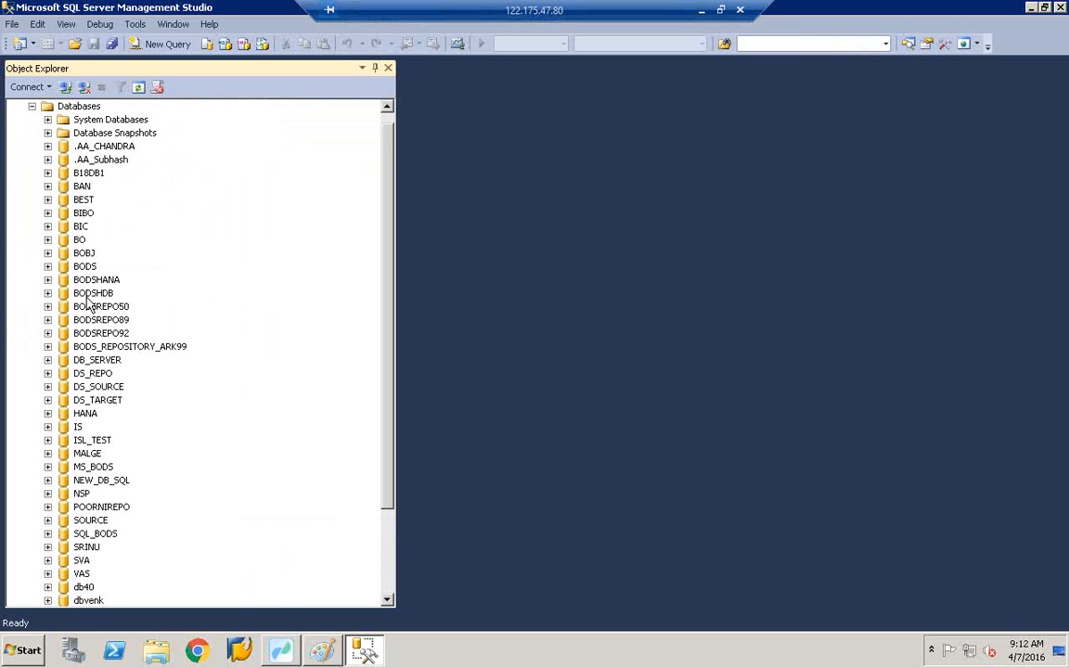
left_click(96, 336)
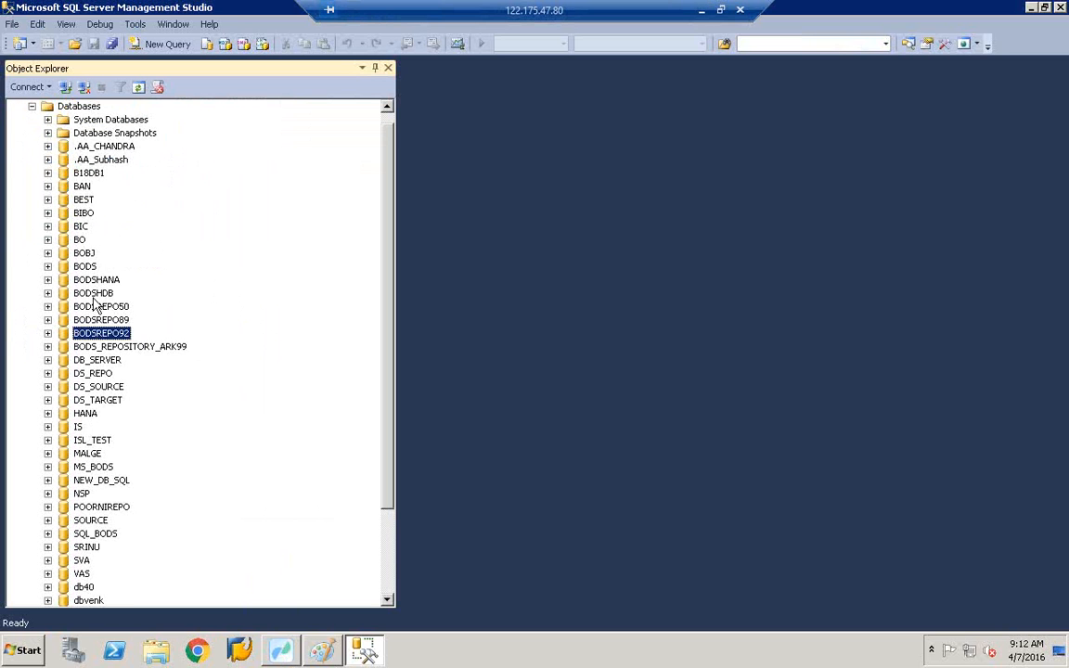
left_click(84, 201)
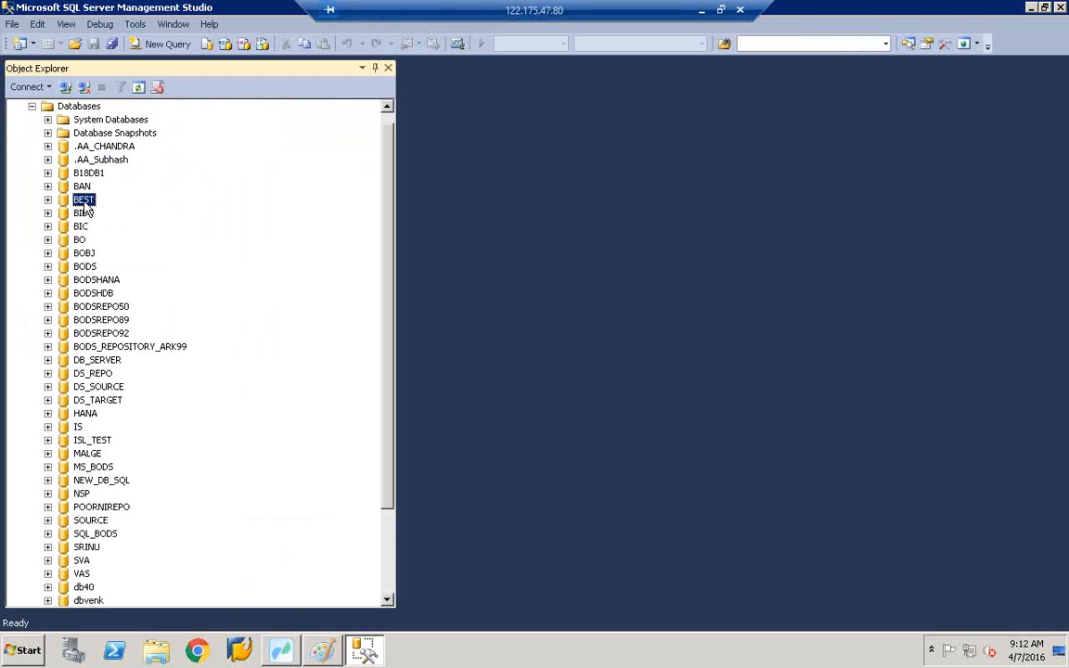
- Retest the ZMSSQL connection successfully, finish creating the datastore, and save all work
left_click(282, 650)
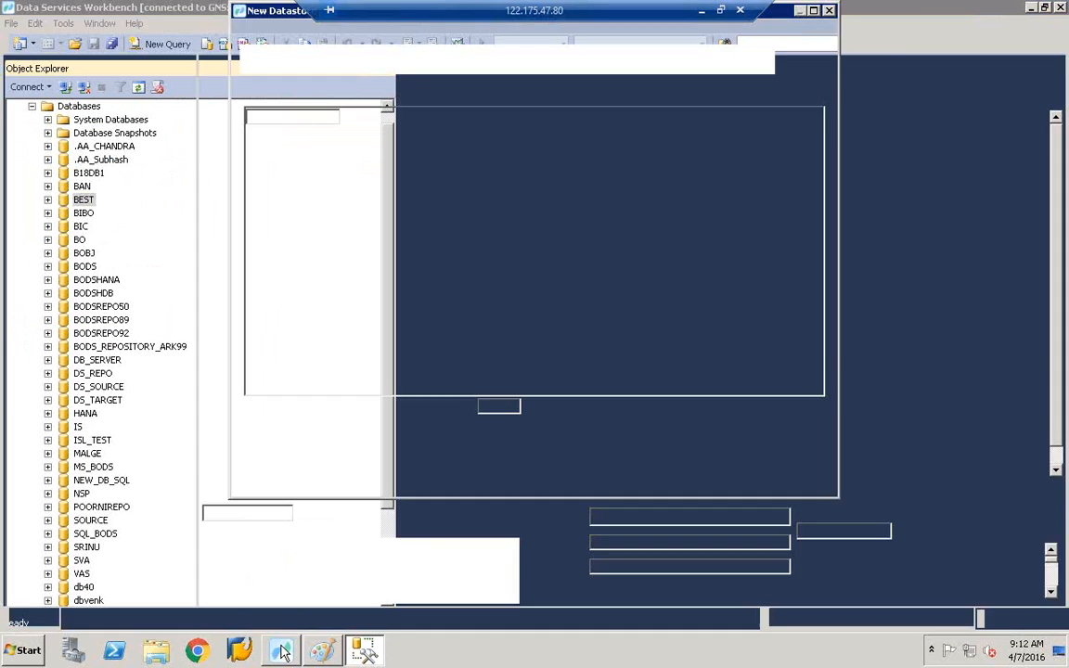
left_click(418, 202)
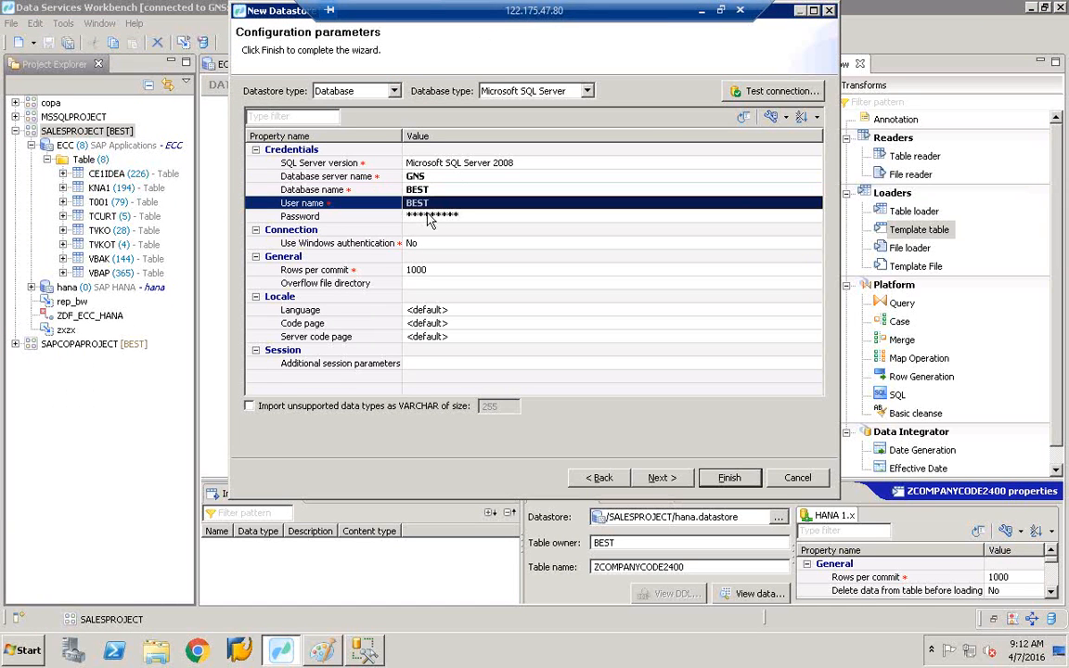
left_click(723, 90)
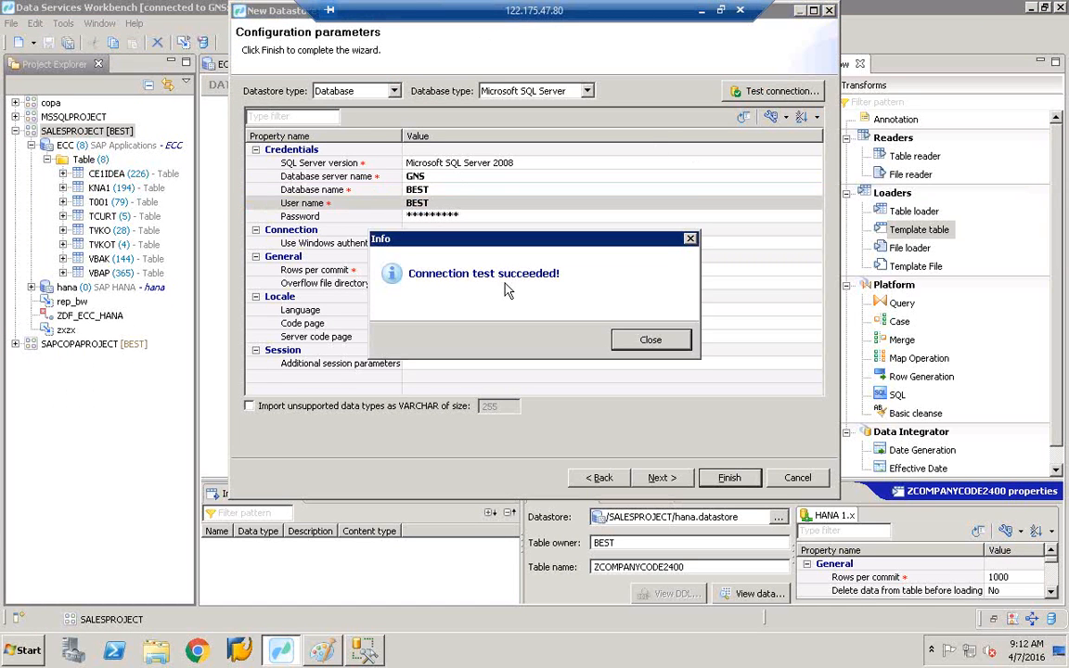
left_click(648, 340)
left_click(747, 474)
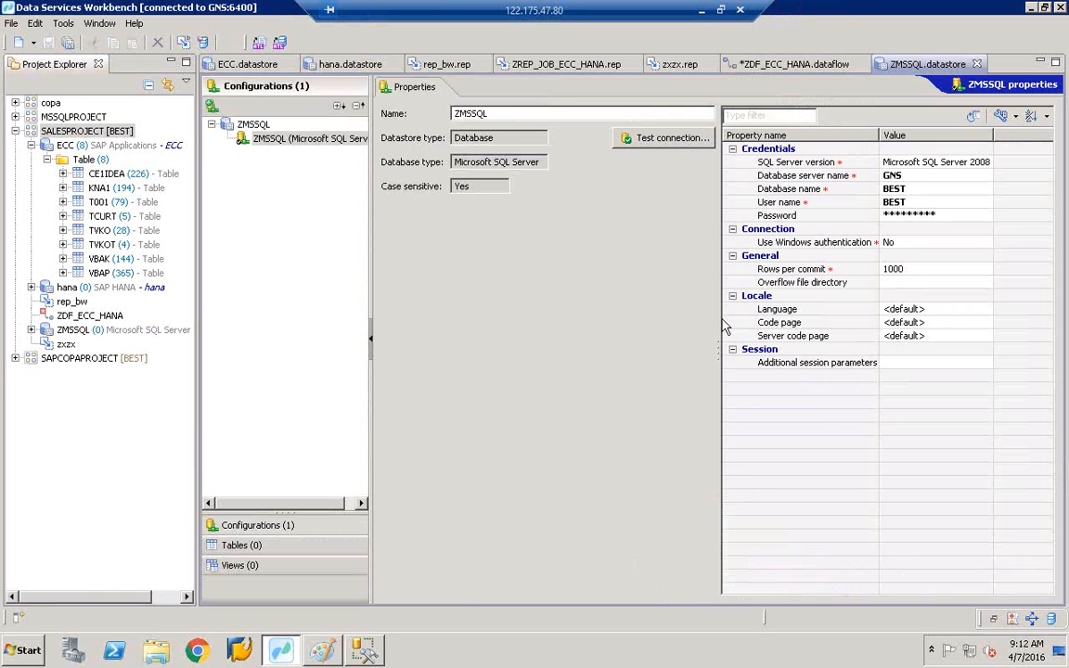
left_click(69, 43)
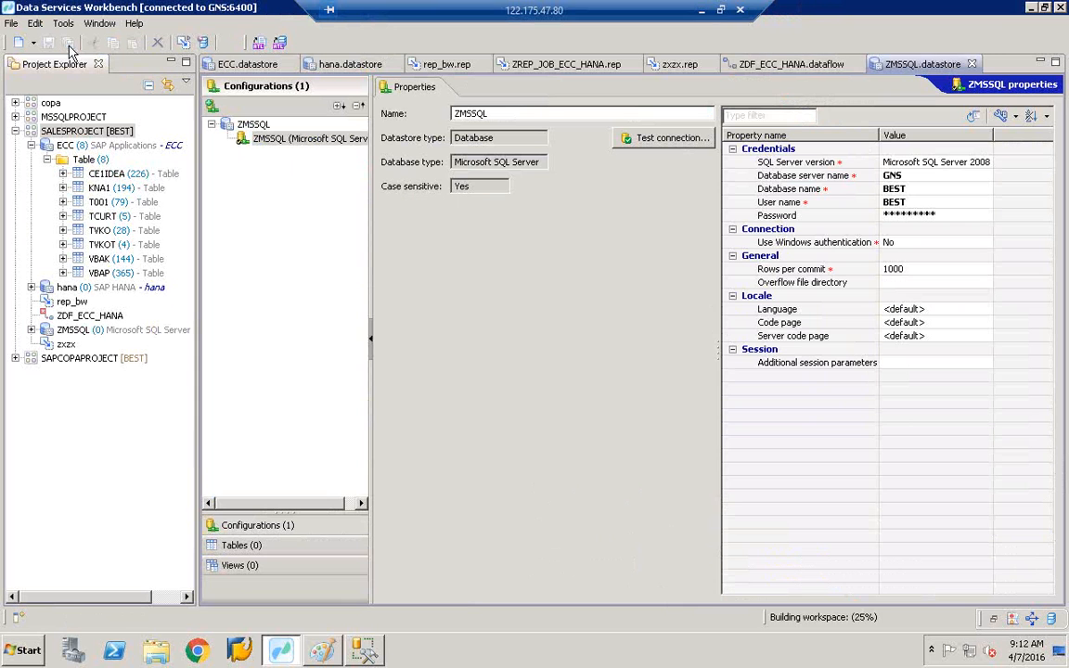
- Add template table ZCOMPANYCODE2500 on ZMSSQL, owner dbo, to ZDF_ECC_HANA, placed below ZCOMPANYCODE2400
left_click(795, 64)
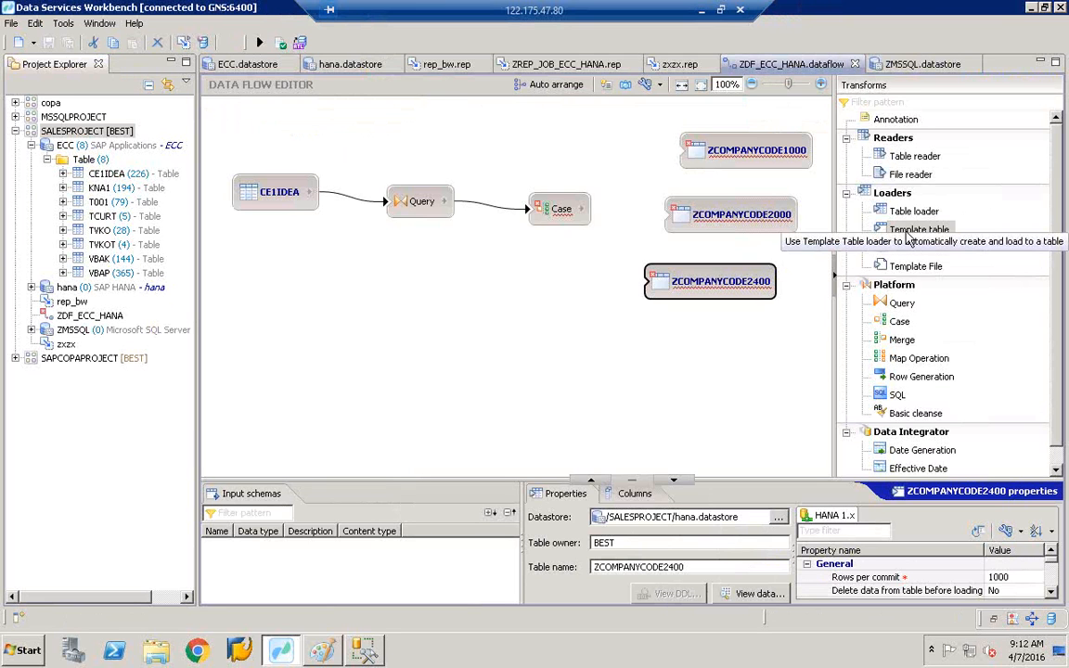
left_click(908, 233)
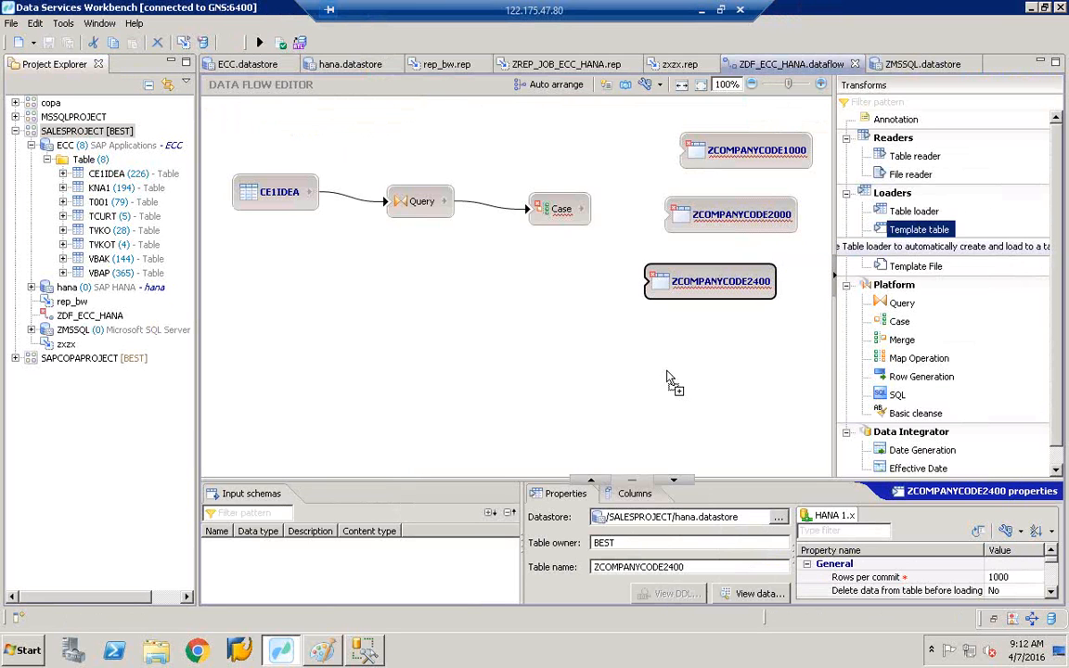
left_click(676, 379)
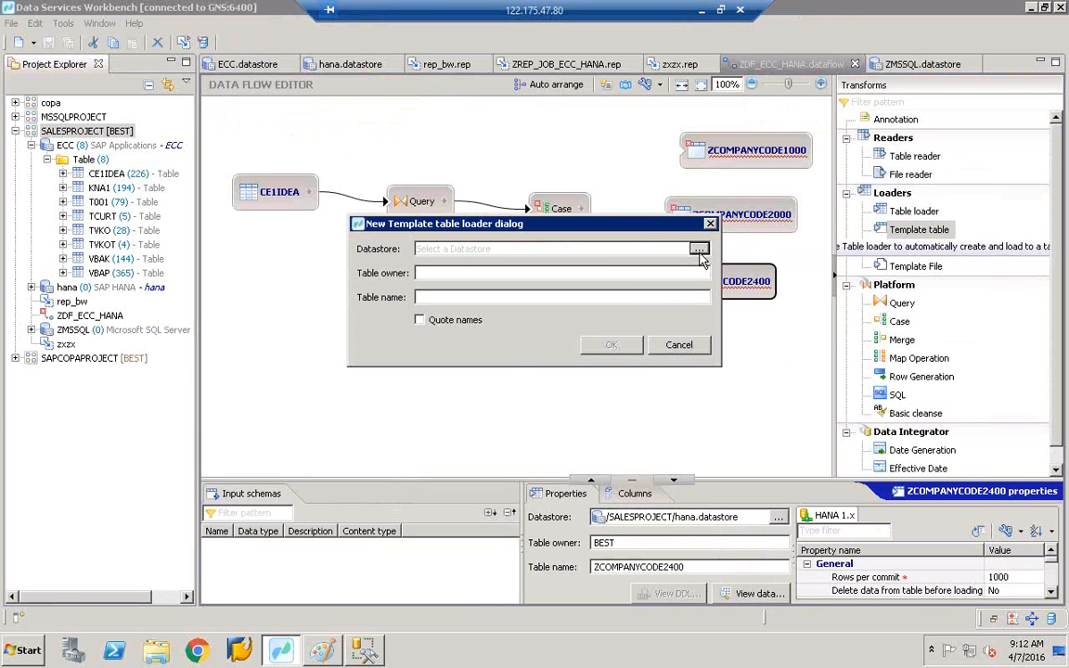
left_click(700, 253)
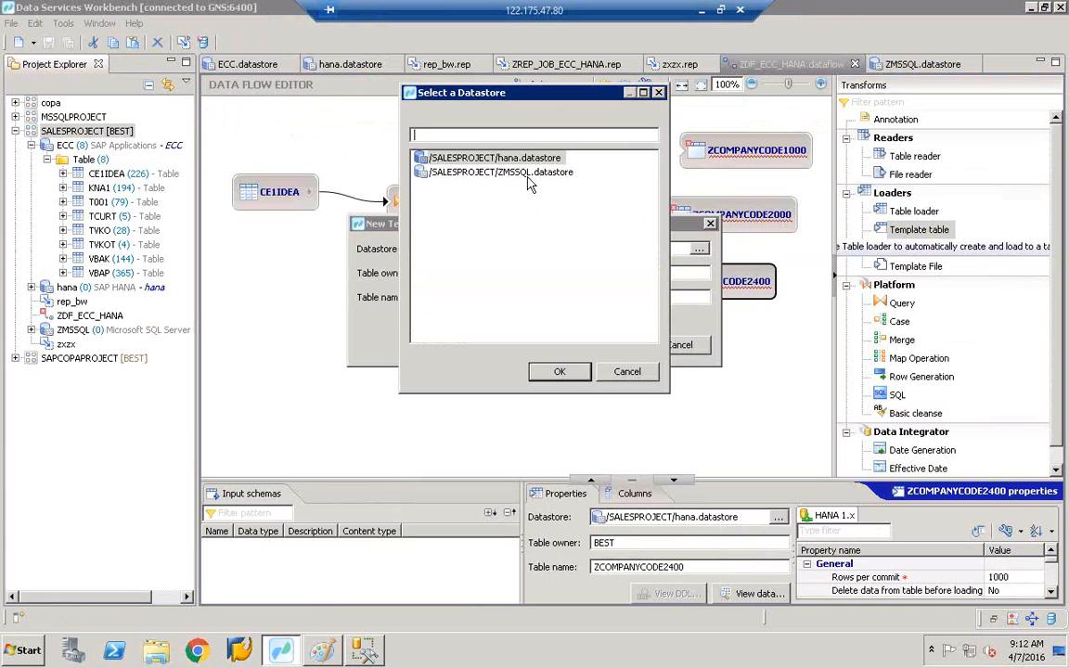
left_click(512, 174)
double_click(516, 173)
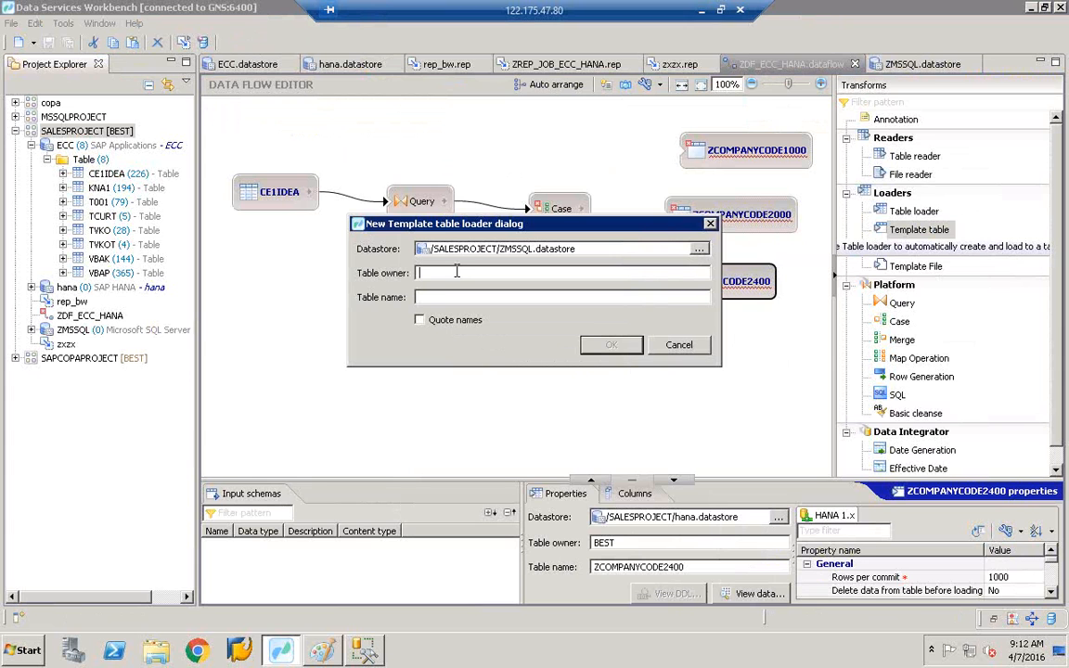
type("D")
type("zcom")
key("BackSpace")
key("BackSpace")
key("BackSpace")
key("BackSpace")
key("BackSpace")
key("BackSpace")
key("BackSpace")
key("BackSpace")
key("BackSpace")
key("BackSpace")
type("ZCOMPANYCODE2500")
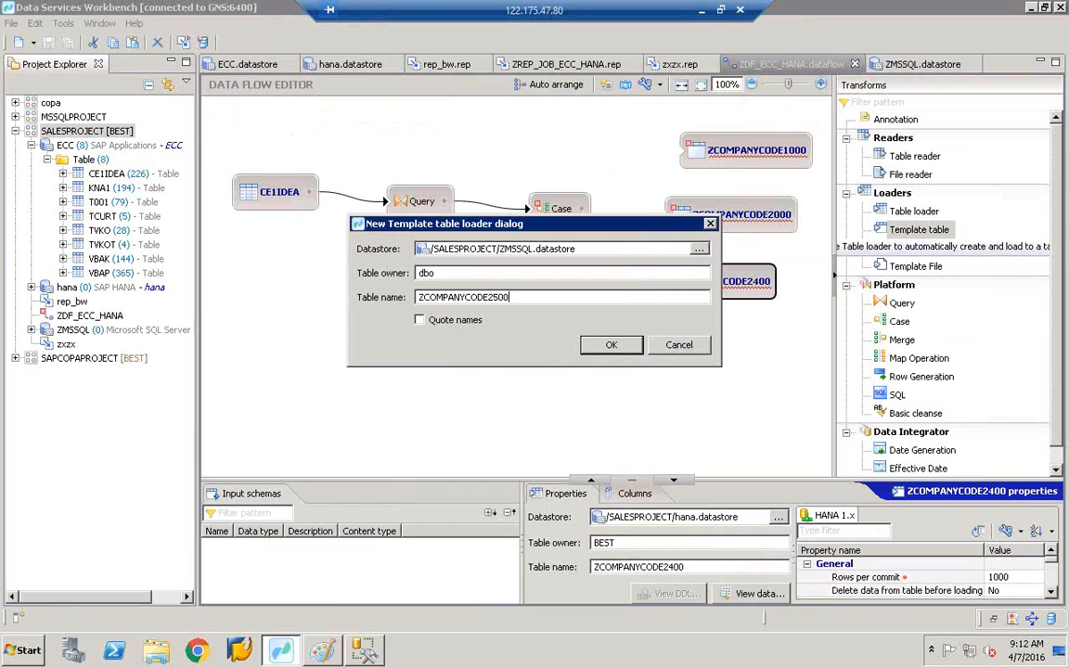
left_click(612, 344)
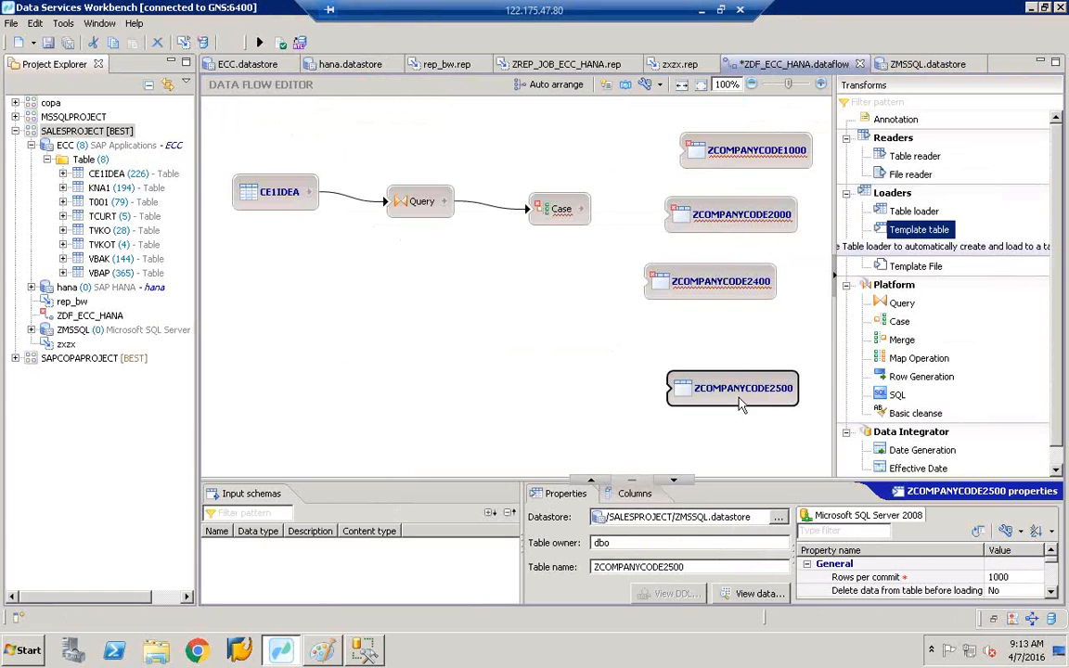
left_click_drag(741, 403, 716, 371)
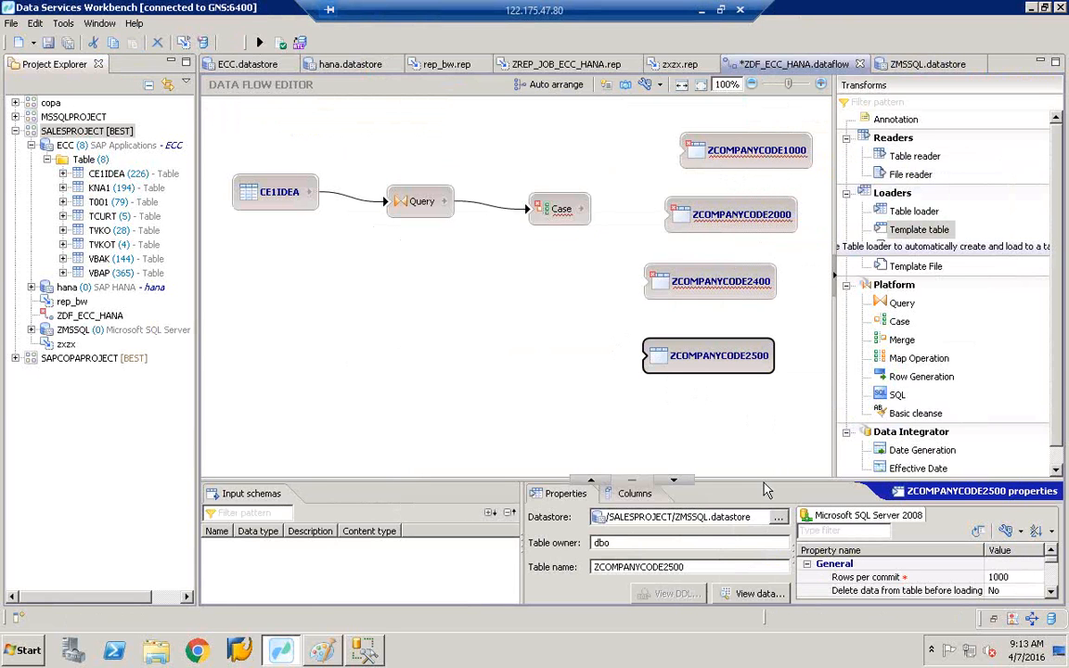
- Place another template table in the data flow on the hana datastore
left_click(917, 232)
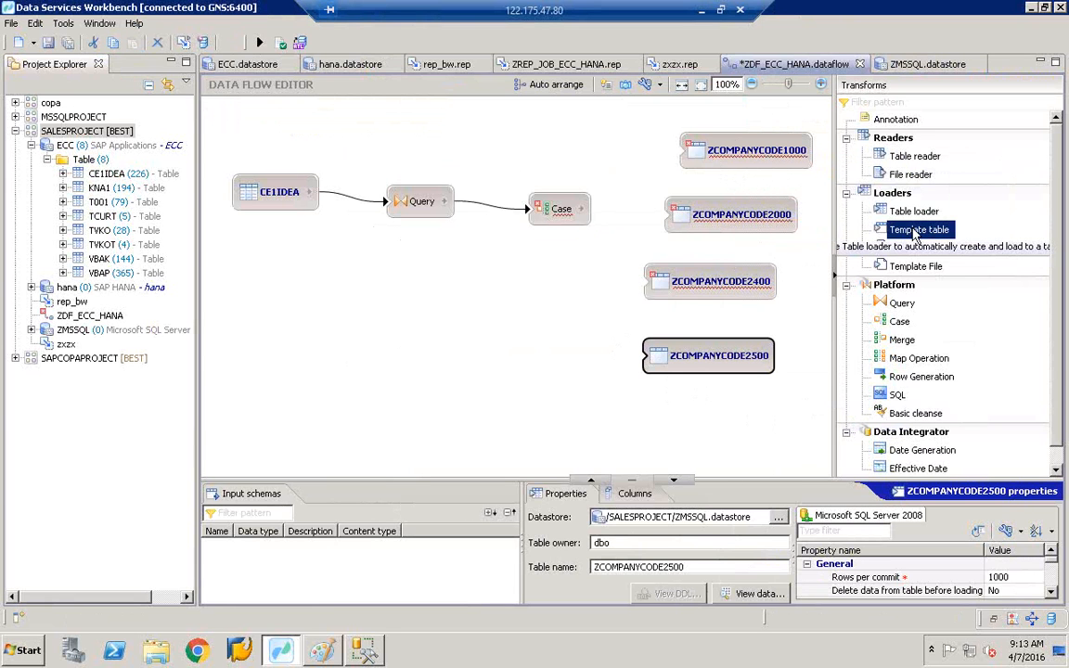
left_click(598, 426)
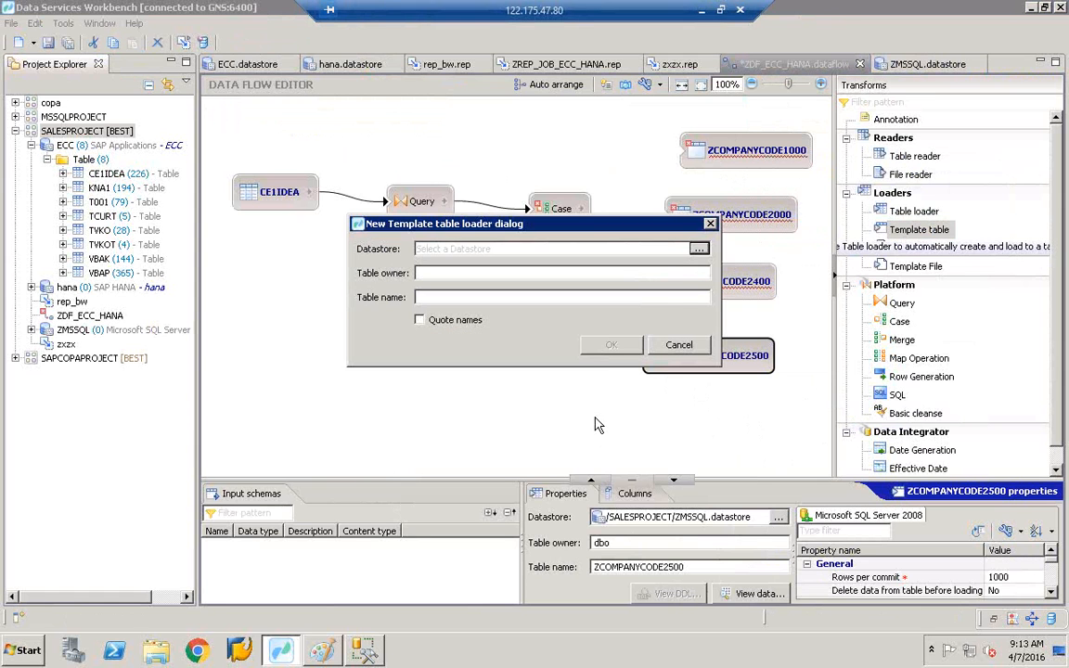
left_click(699, 249)
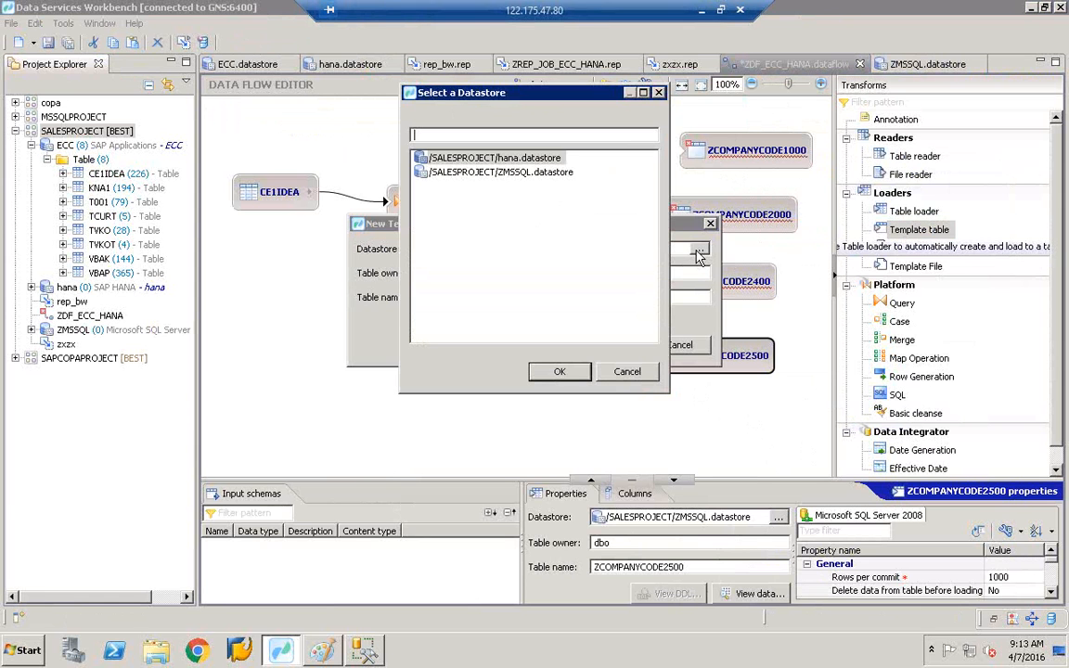
double_click(470, 157)
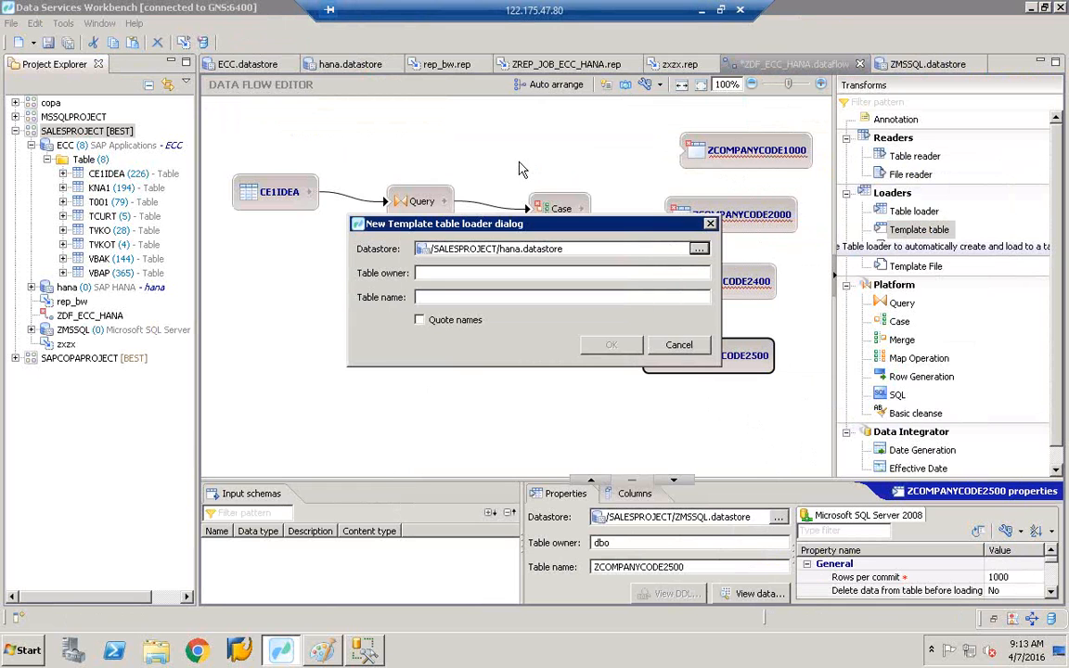
- Set the table owner to dbo and name it ZCOMPANYCODE_ALL, then create it
left_click(440, 273)
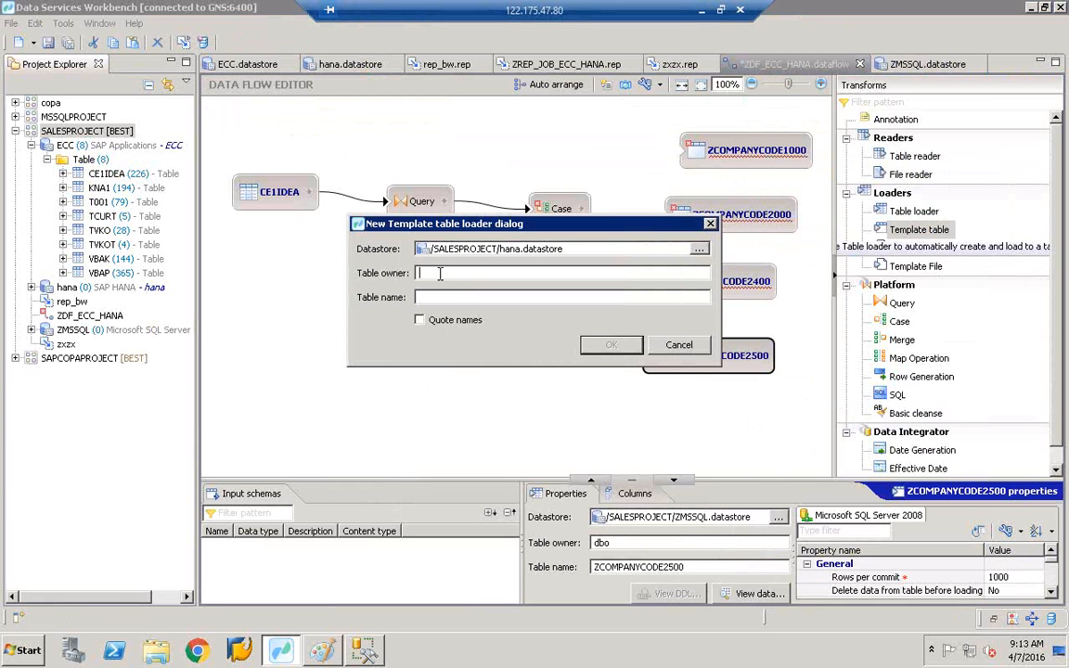
type("HANA")
left_click(472, 277)
key("BackSpace")
key("BackSpace")
key("BackSpace")
key("BackSpace")
key("BackSpace")
key("BackSpace")
key("BackSpace")
type("db")
type("com")
key("BackSpace")
key("BackSpace")
key("BackSpace")
type("ZCOMPANYCODE")
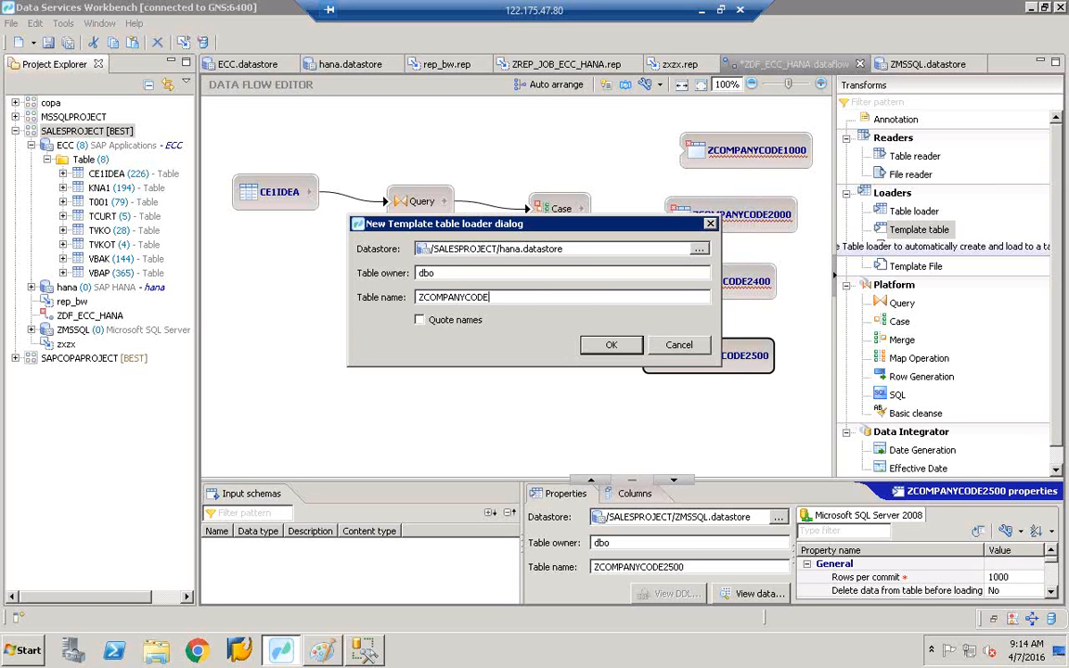
type("_ALL")
left_click(612, 344)
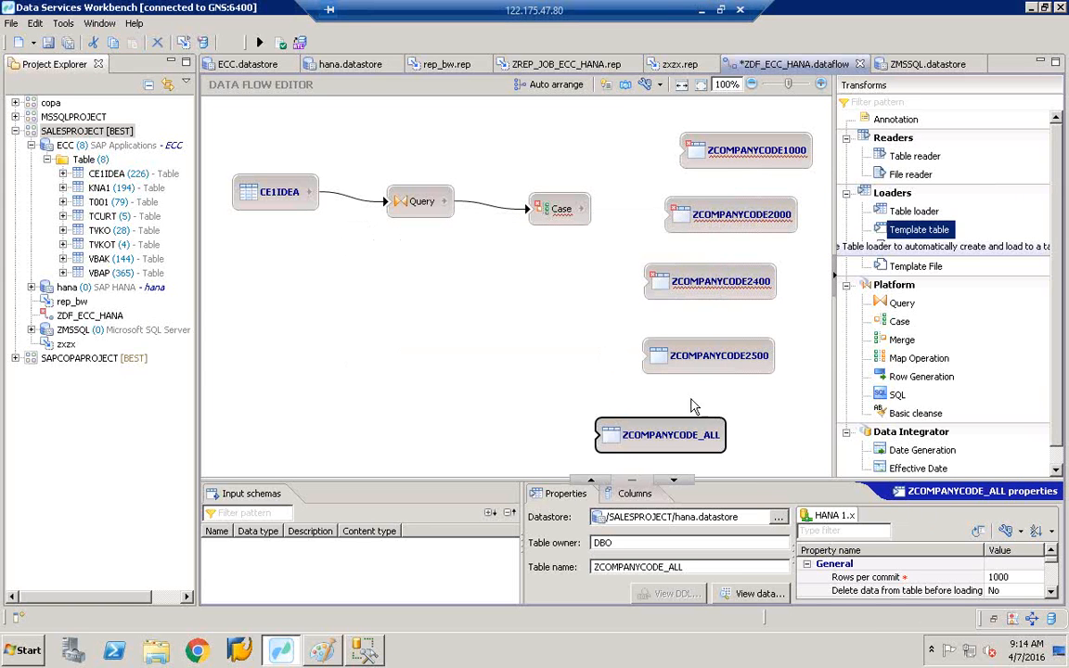
- Enlarge the canvas and realign CE1IDEA, Query and Case lower on the canvas
left_click_drag(659, 435, 693, 435)
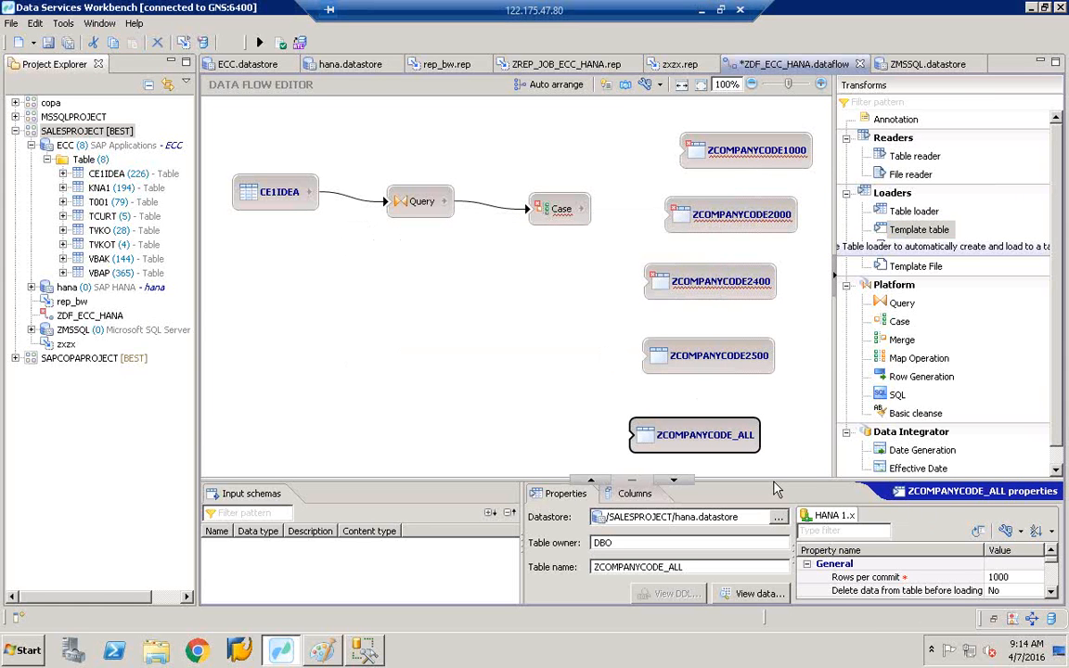
left_click_drag(774, 480, 777, 544)
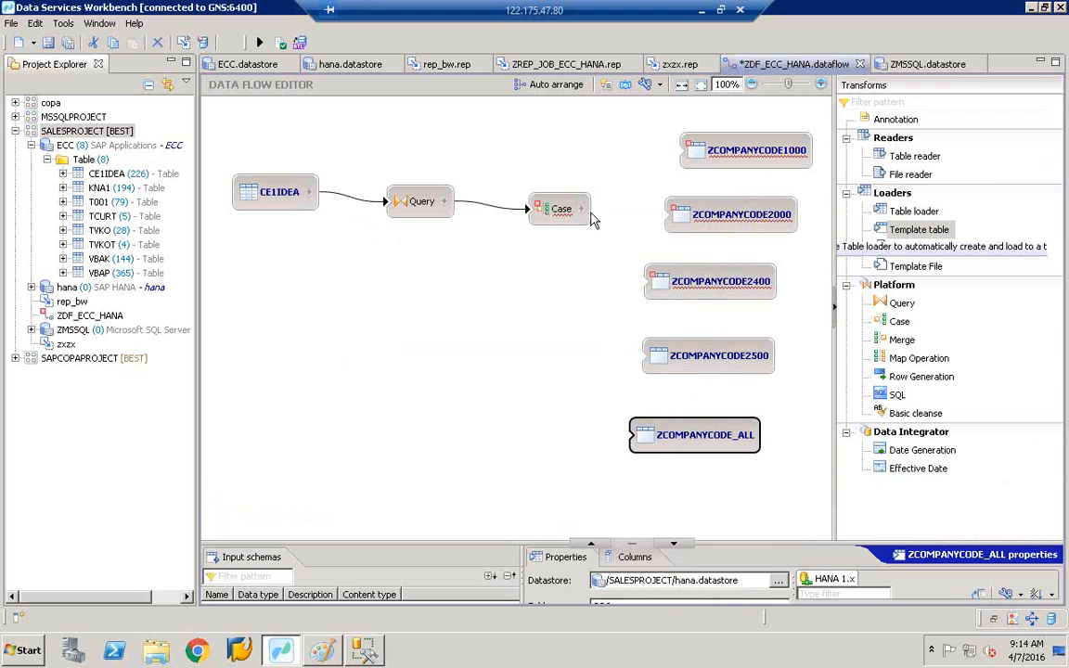
left_click(287, 200)
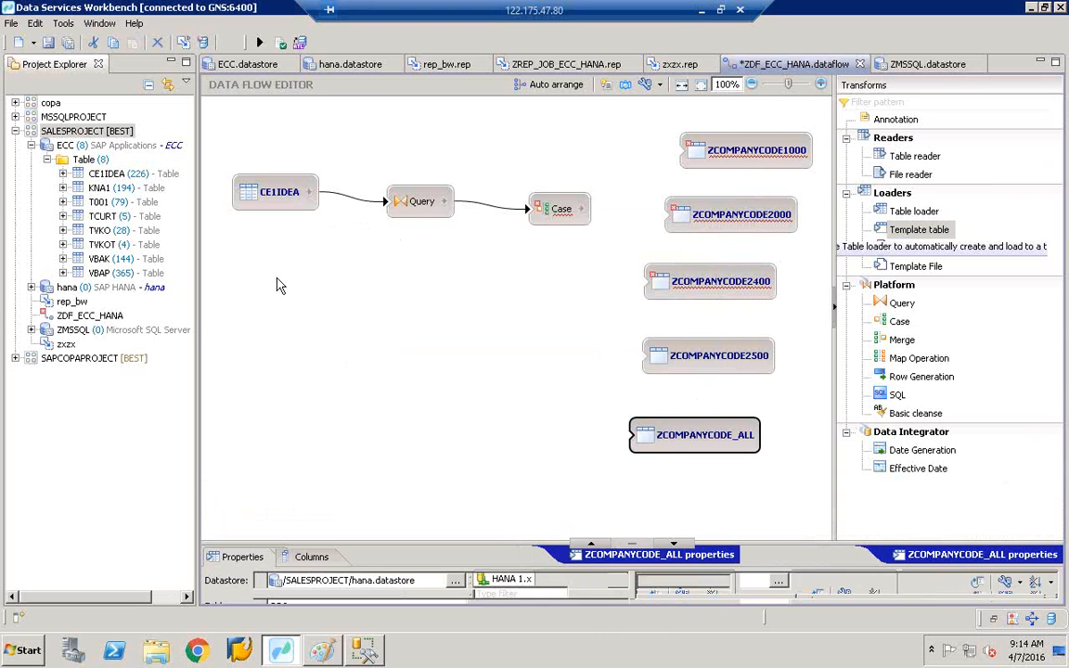
left_click_drag(277, 286, 282, 305)
left_click_drag(410, 211, 413, 316)
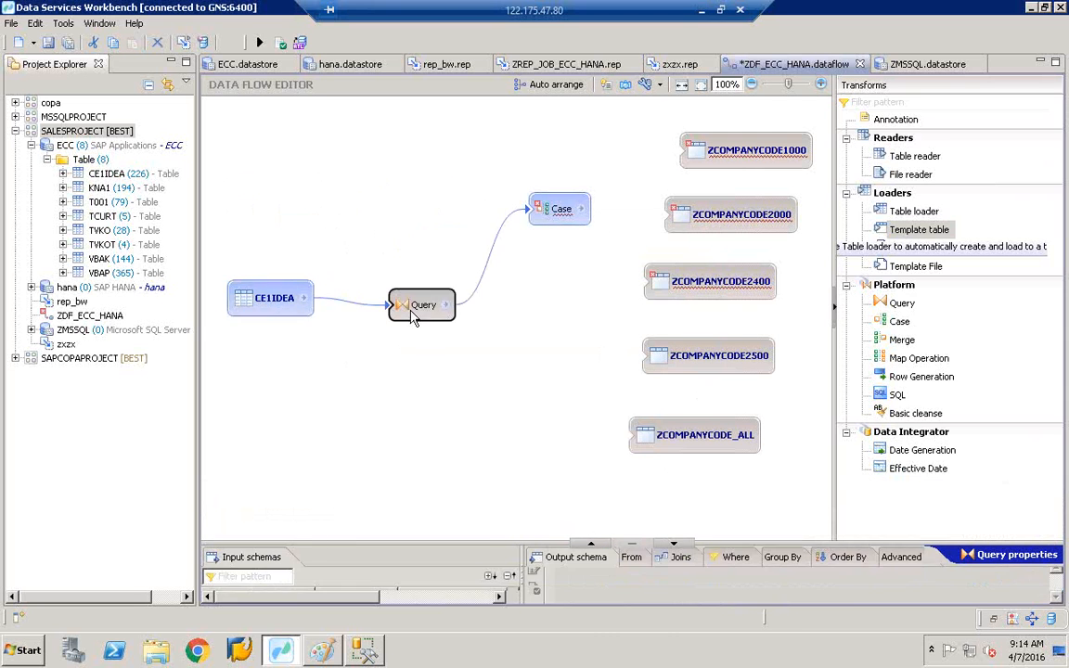
left_click_drag(555, 209, 537, 314)
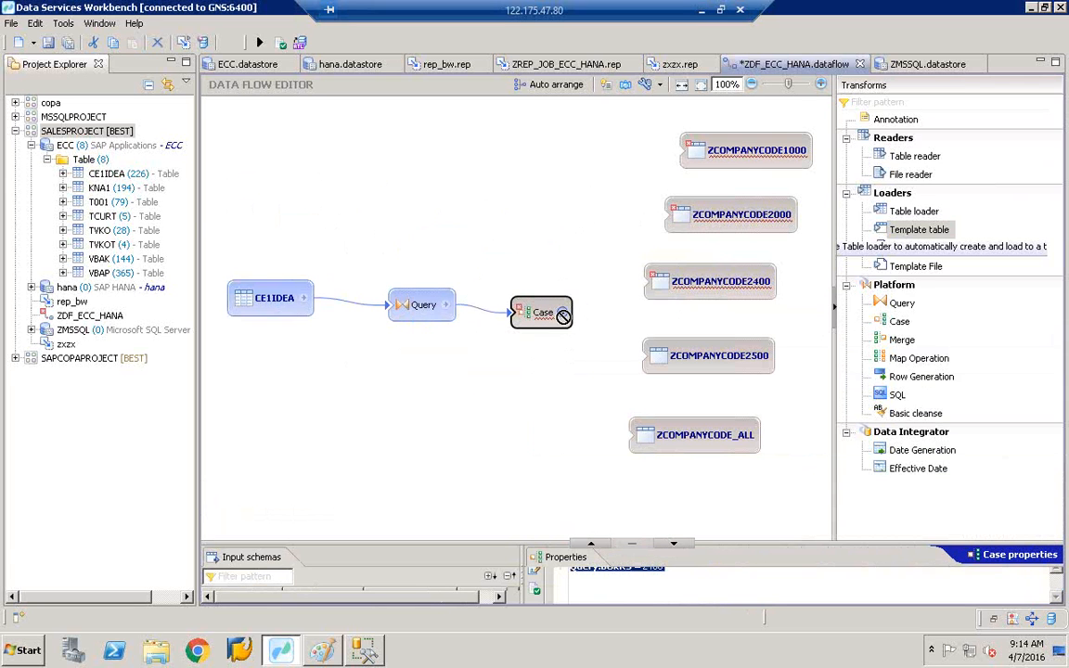
- Link the Case output CC1000 to ZCOMPANYCODE1000 and reposition the Case node up-left
left_click_drag(563, 316, 689, 157)
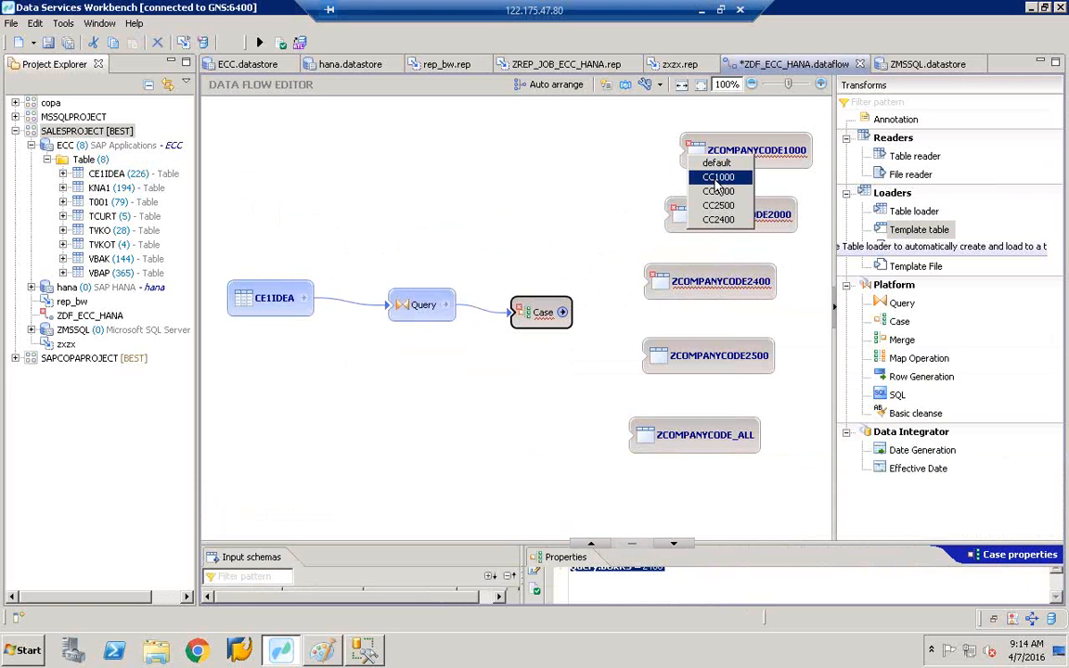
left_click(717, 178)
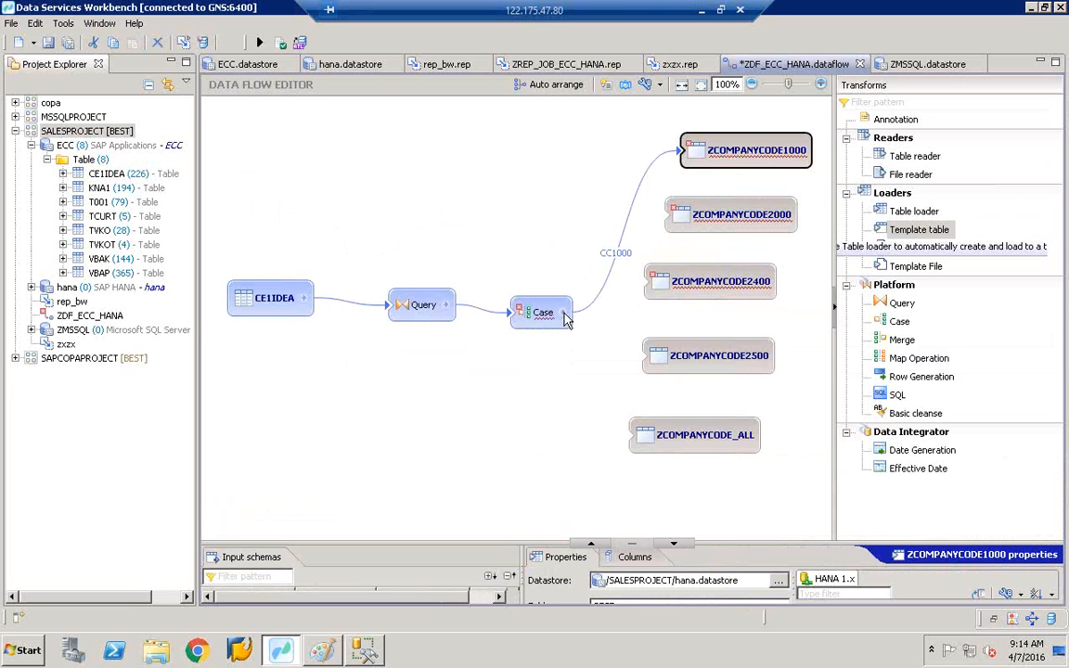
left_click_drag(565, 316, 544, 267)
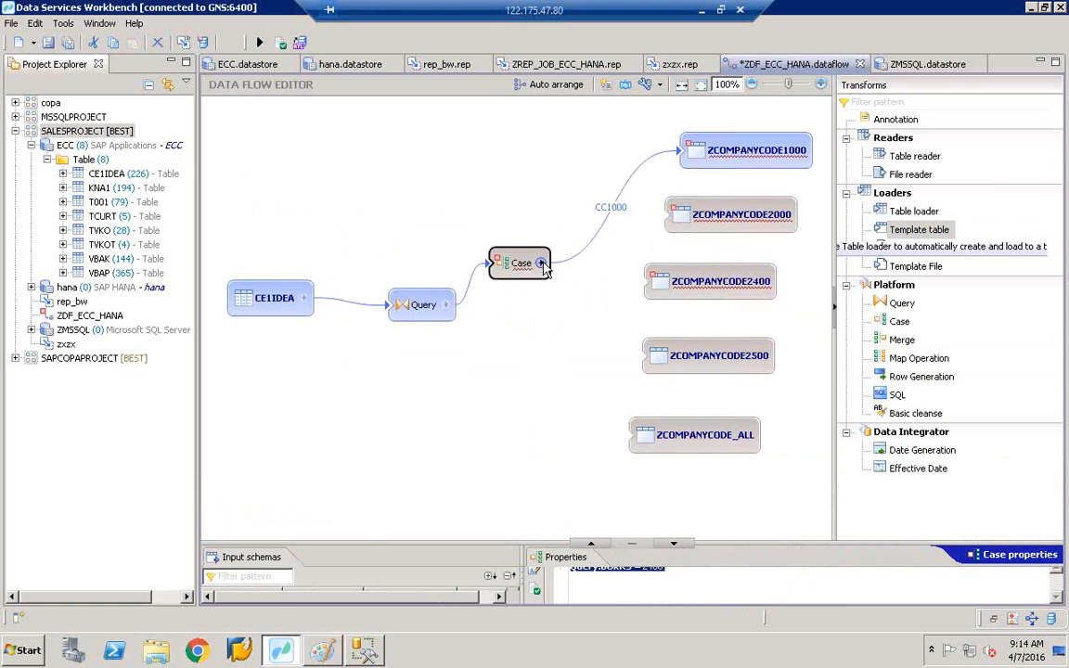
left_click(562, 327)
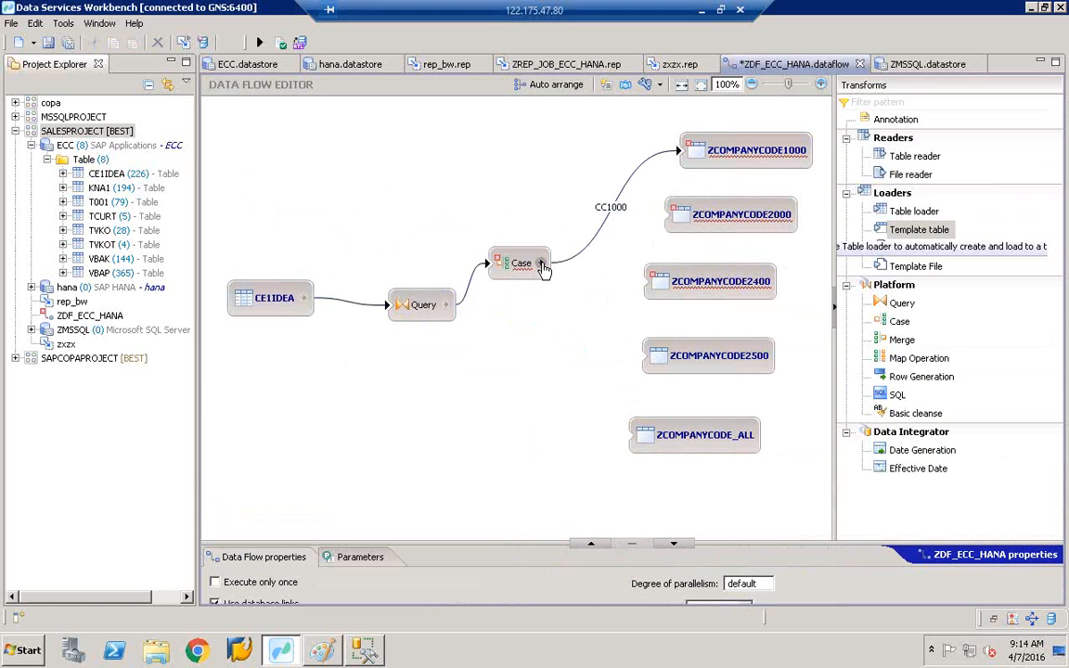
- Route Case outputs CC3000, CC2400, CC2500 and default to ZCOMPANYCODE2000, 2400, 2500 and _ALL
left_click_drag(541, 263, 682, 220)
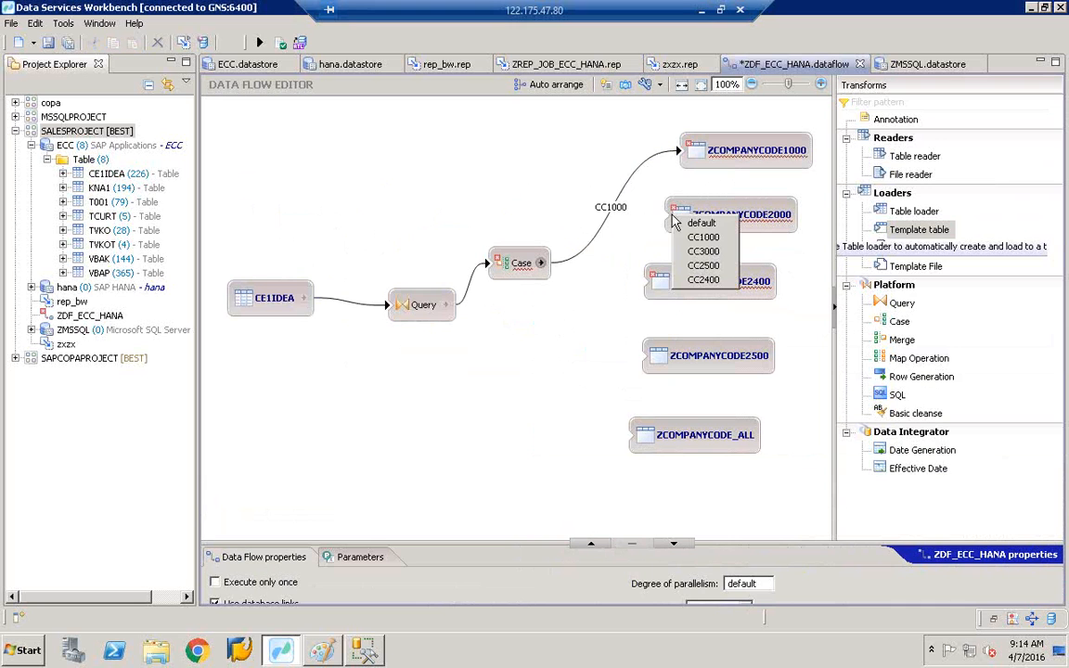
left_click(704, 251)
left_click_drag(544, 267, 664, 286)
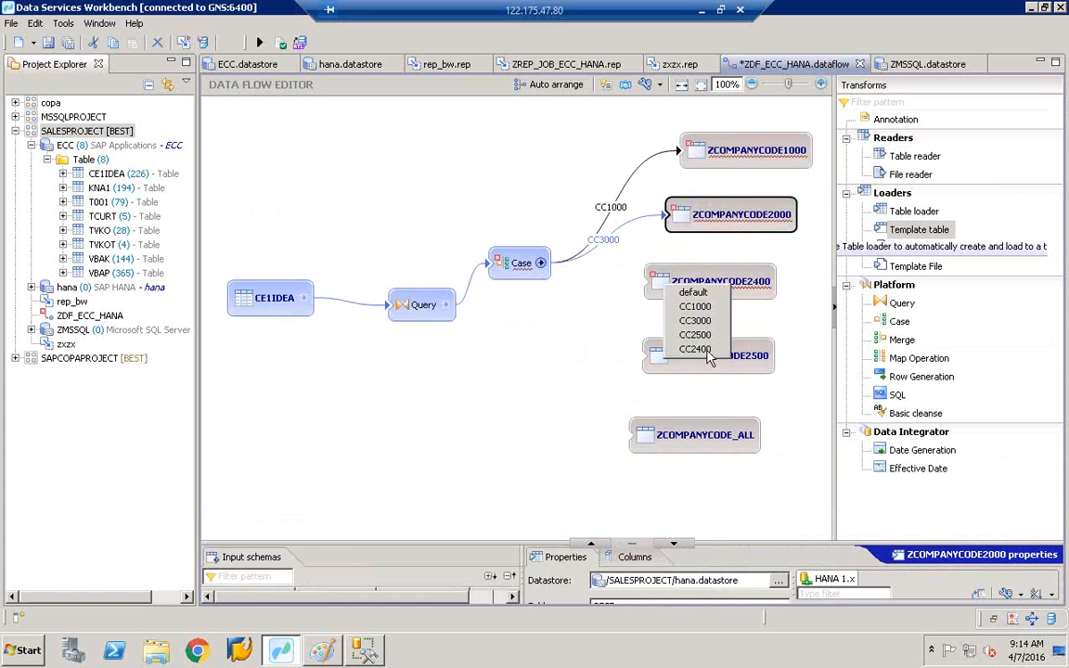
left_click(698, 348)
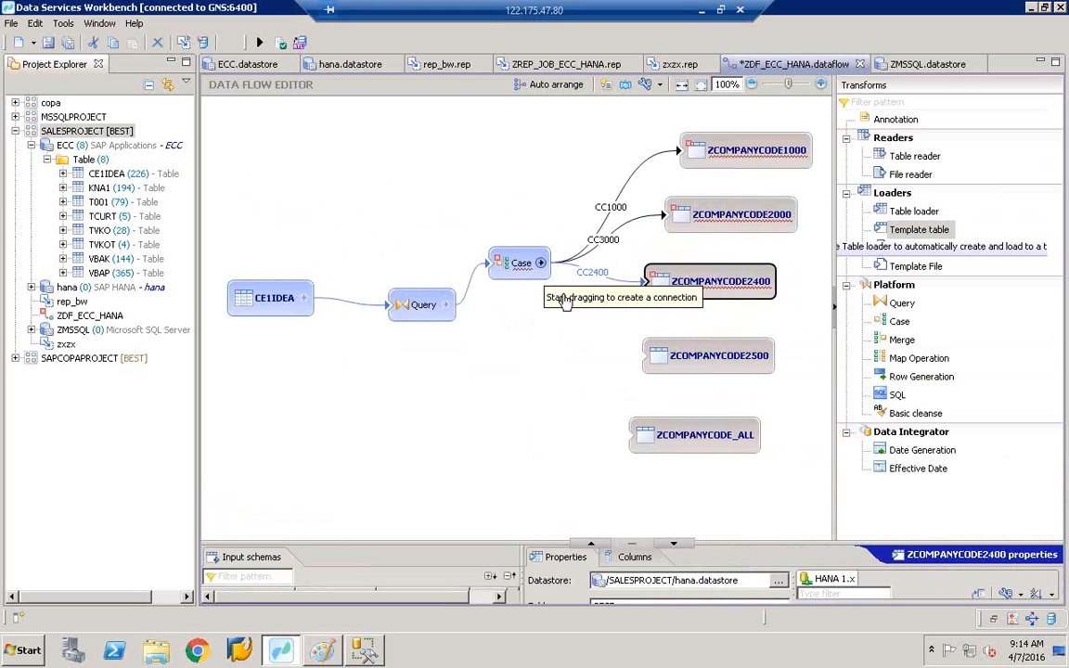
left_click_drag(541, 264, 649, 359)
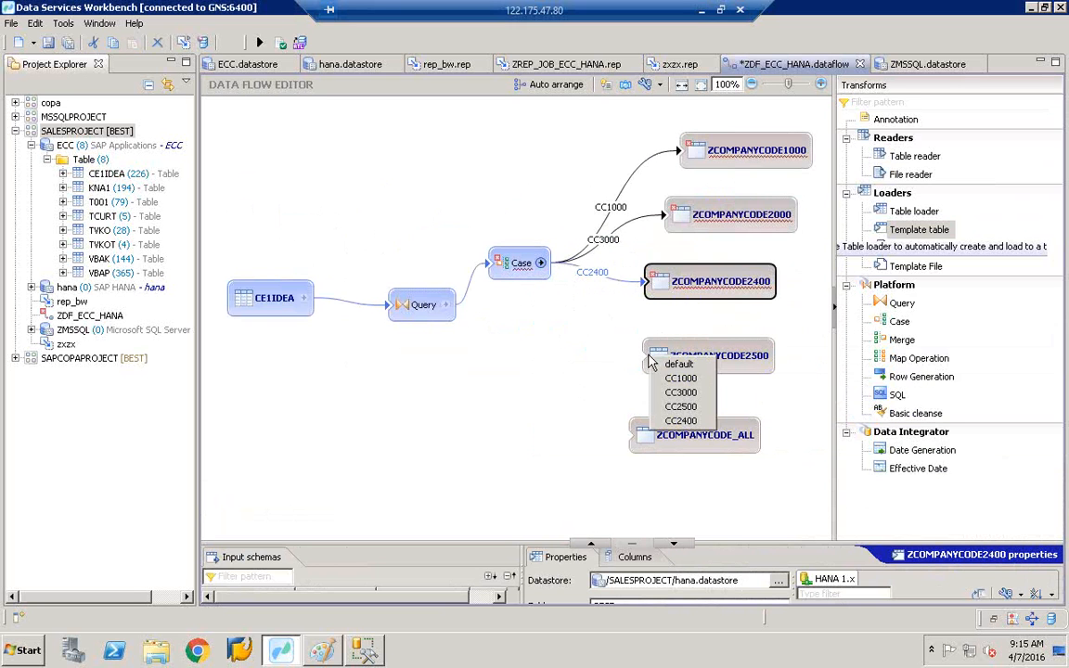
left_click(681, 406)
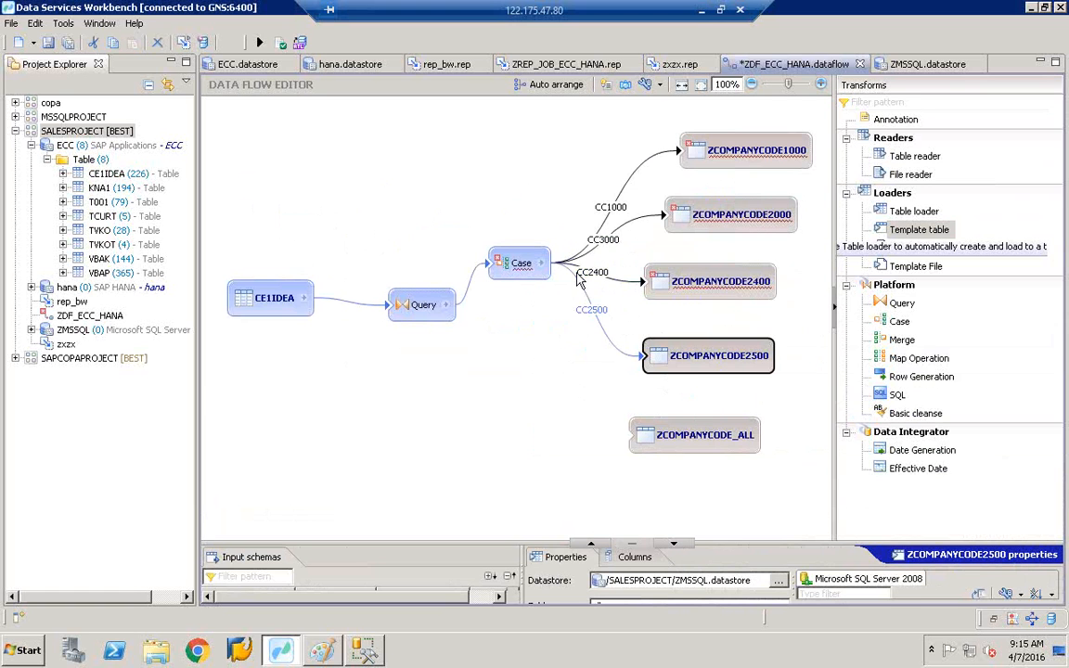
left_click_drag(550, 267, 646, 447)
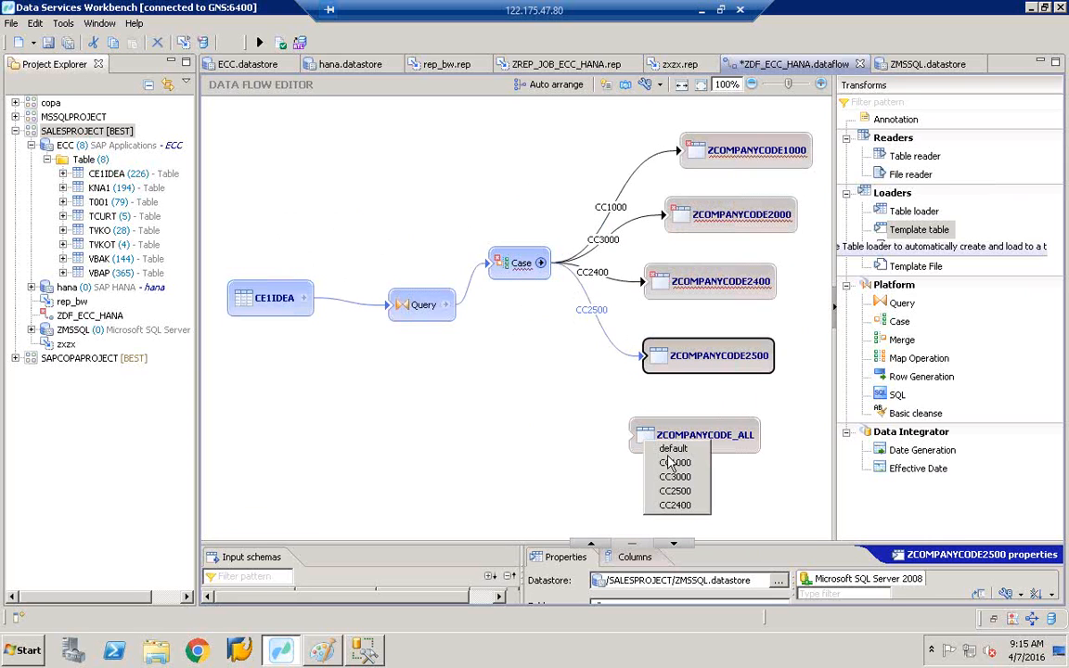
left_click(674, 453)
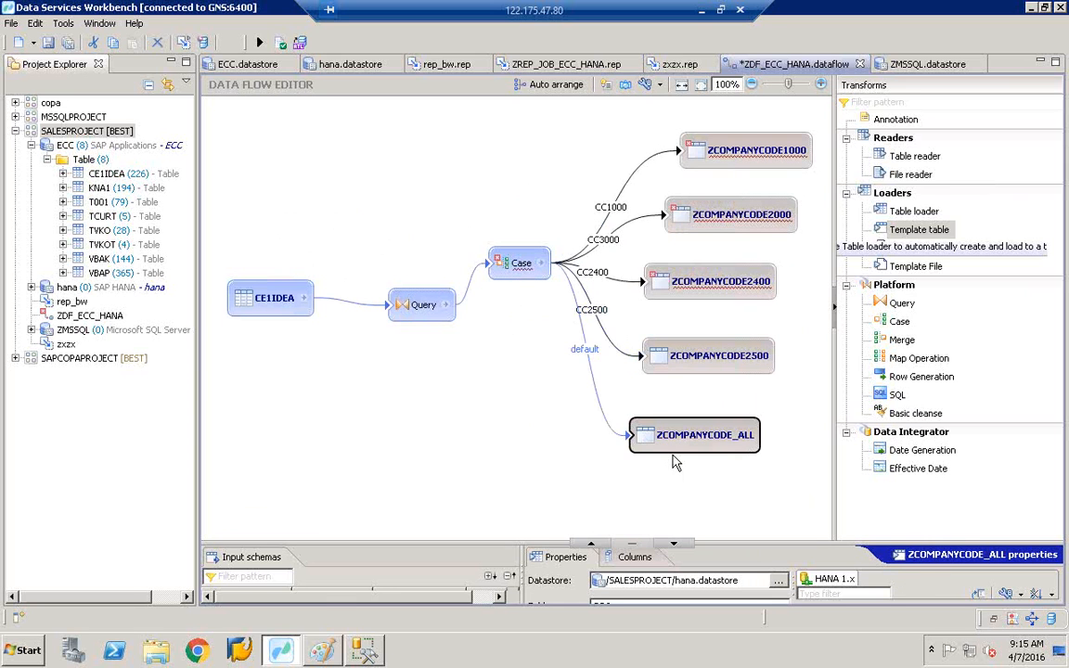
- Reposition the CE1IDEA source above and left of the Query in the diagram
left_click(721, 9)
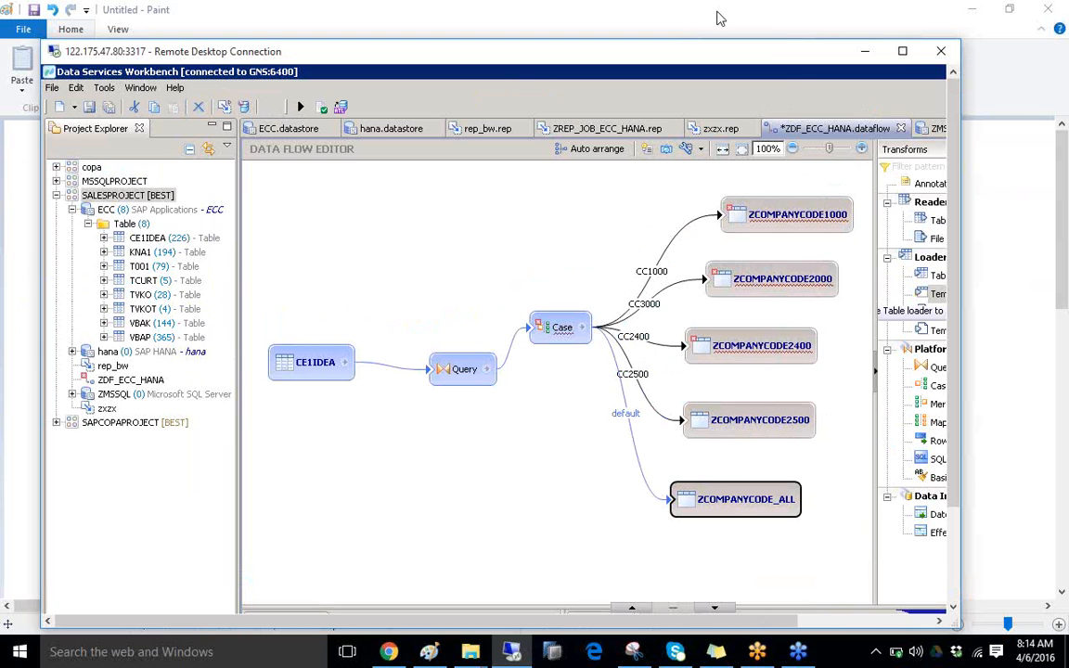
left_click(904, 52)
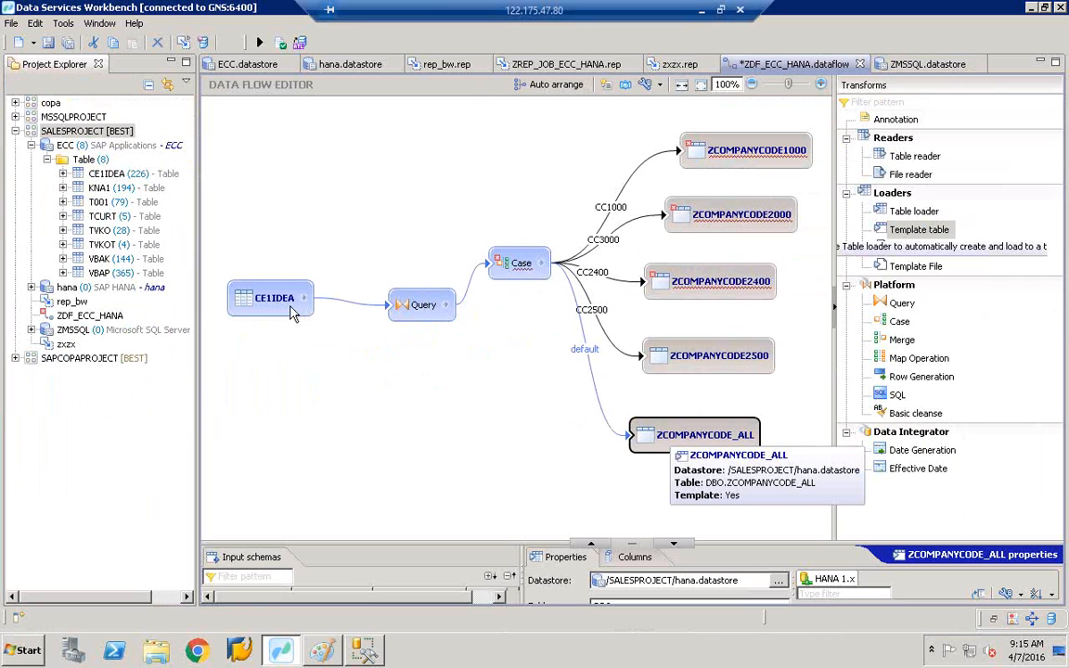
left_click_drag(264, 295, 302, 220)
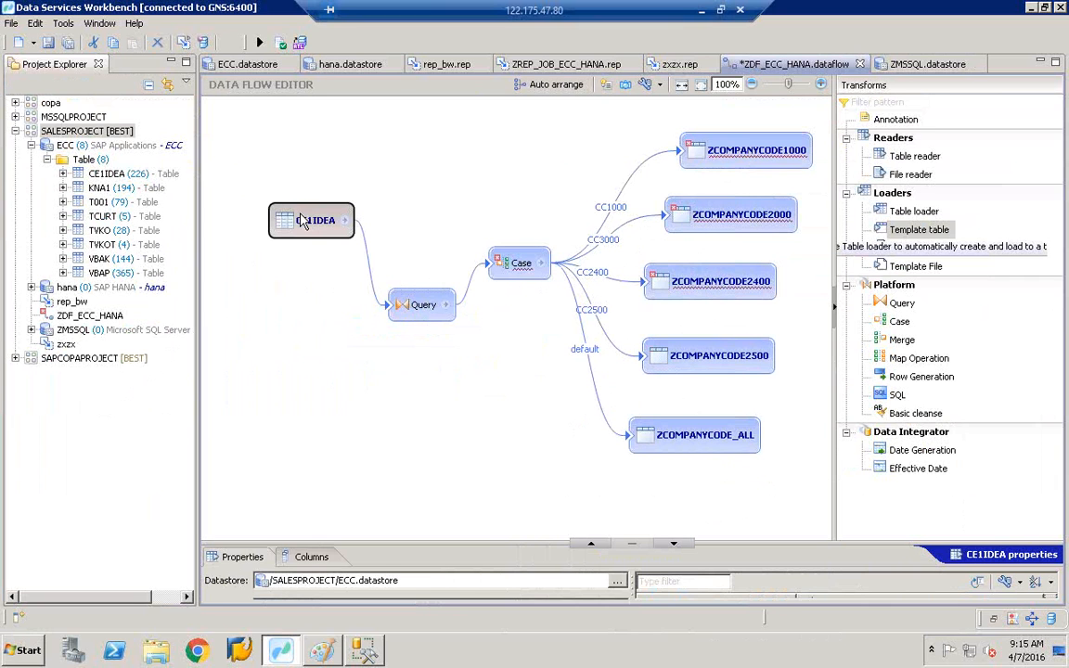
left_click_drag(336, 234, 278, 288)
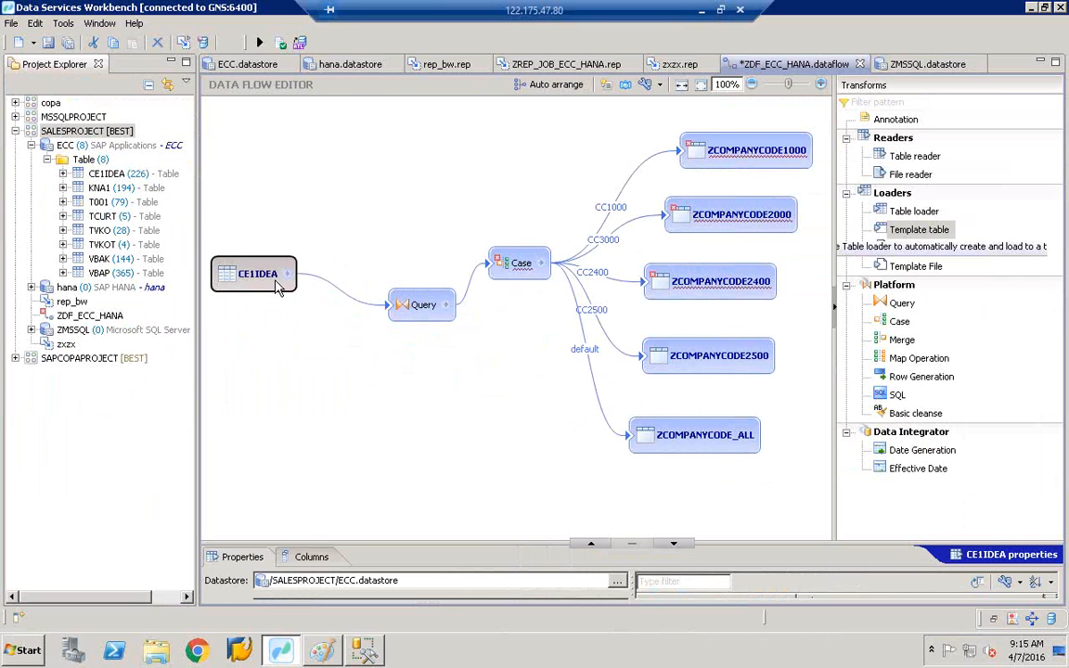
left_click_drag(420, 311, 365, 322)
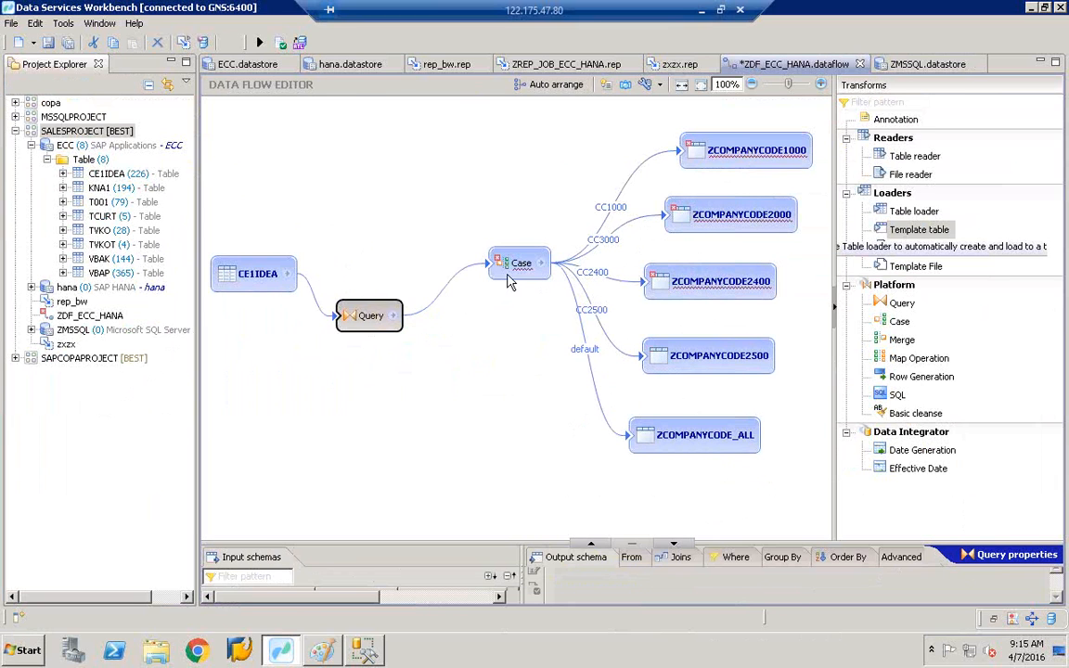
left_click_drag(509, 283, 476, 348)
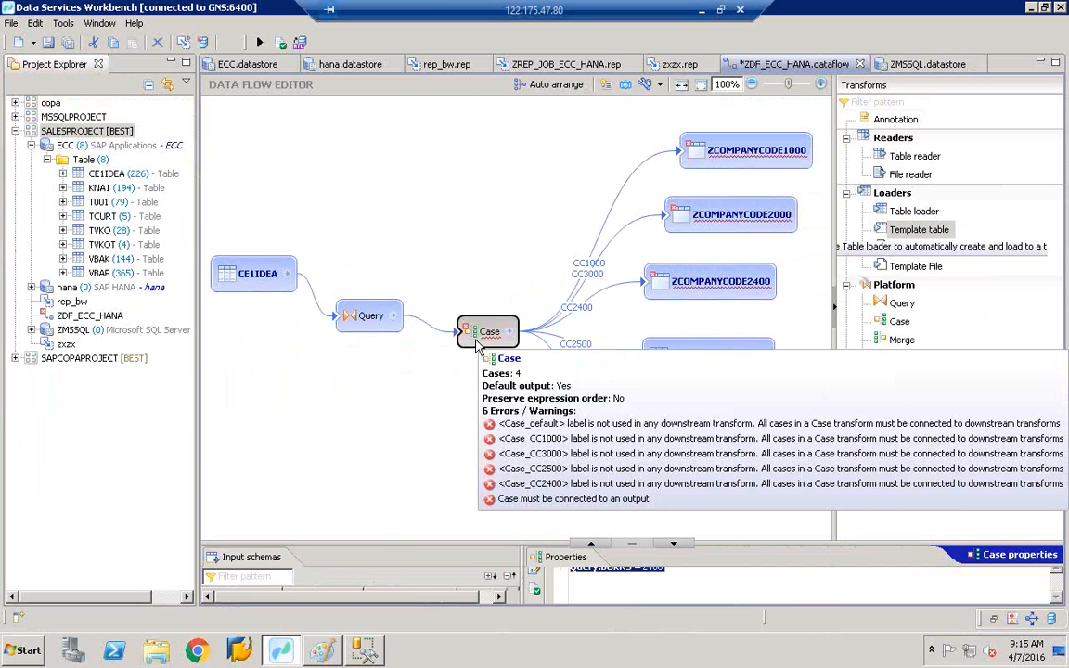
left_click(520, 205)
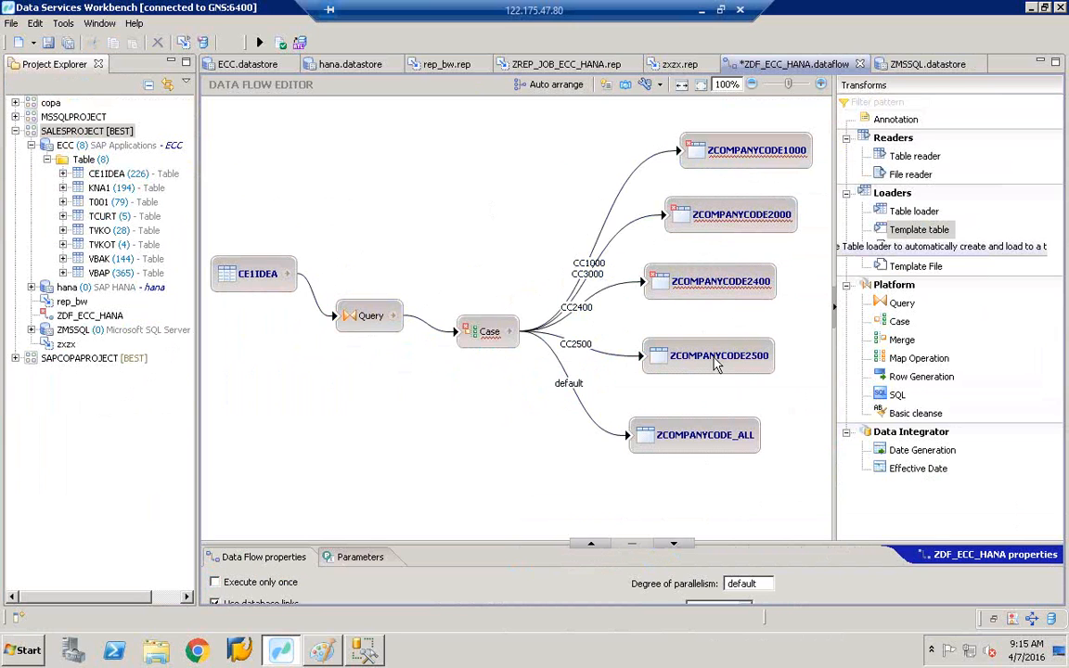
mouse_move(715, 364)
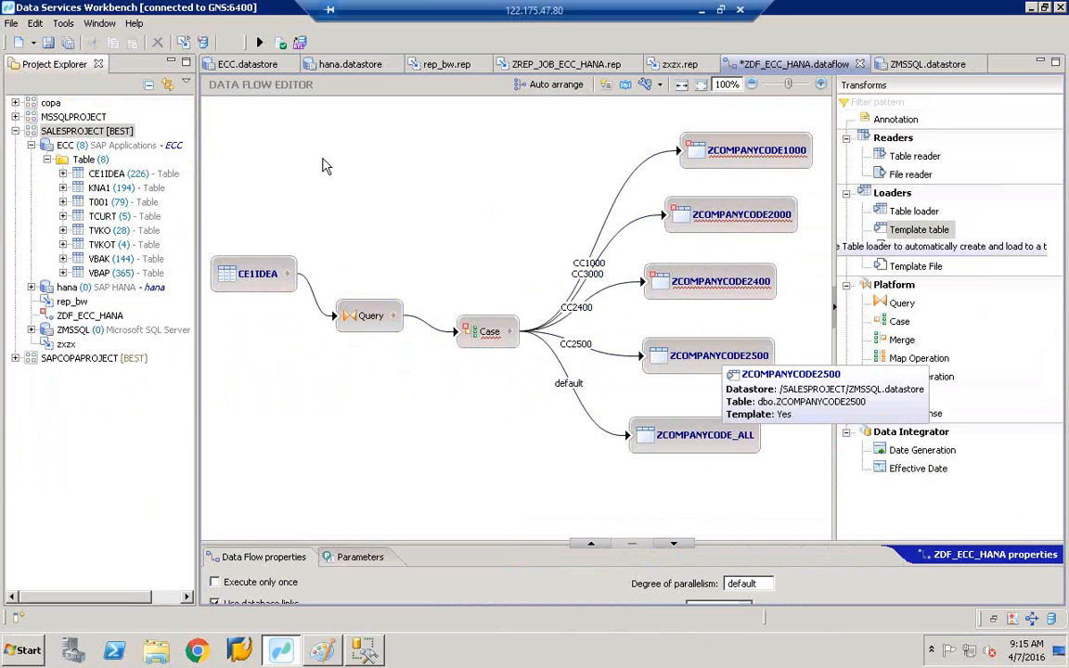
left_click(258, 42)
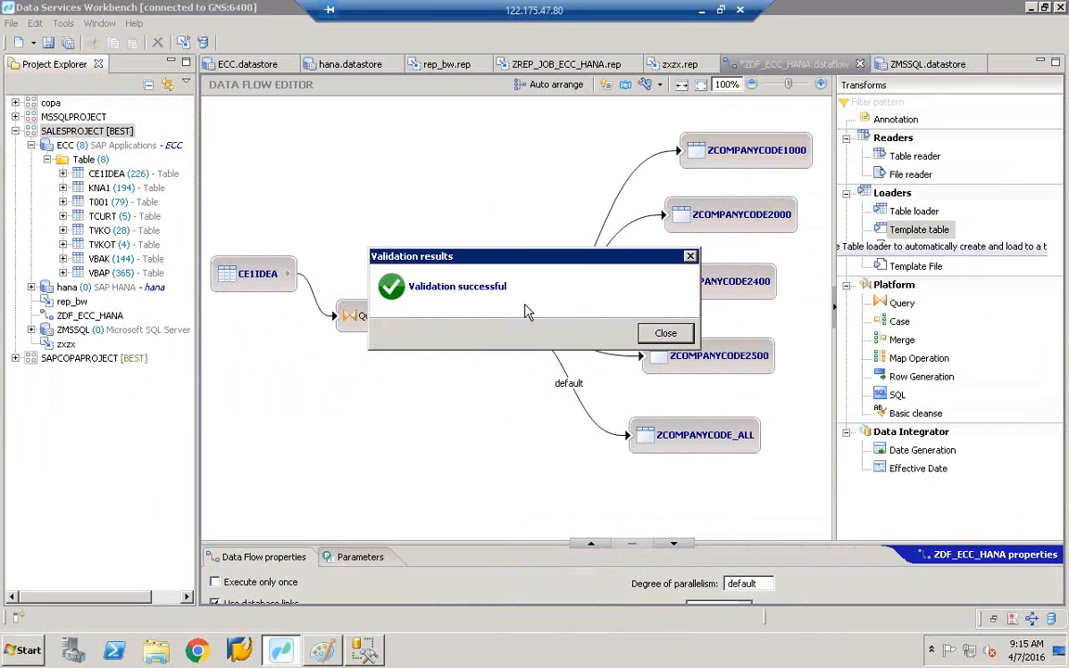
left_click(666, 334)
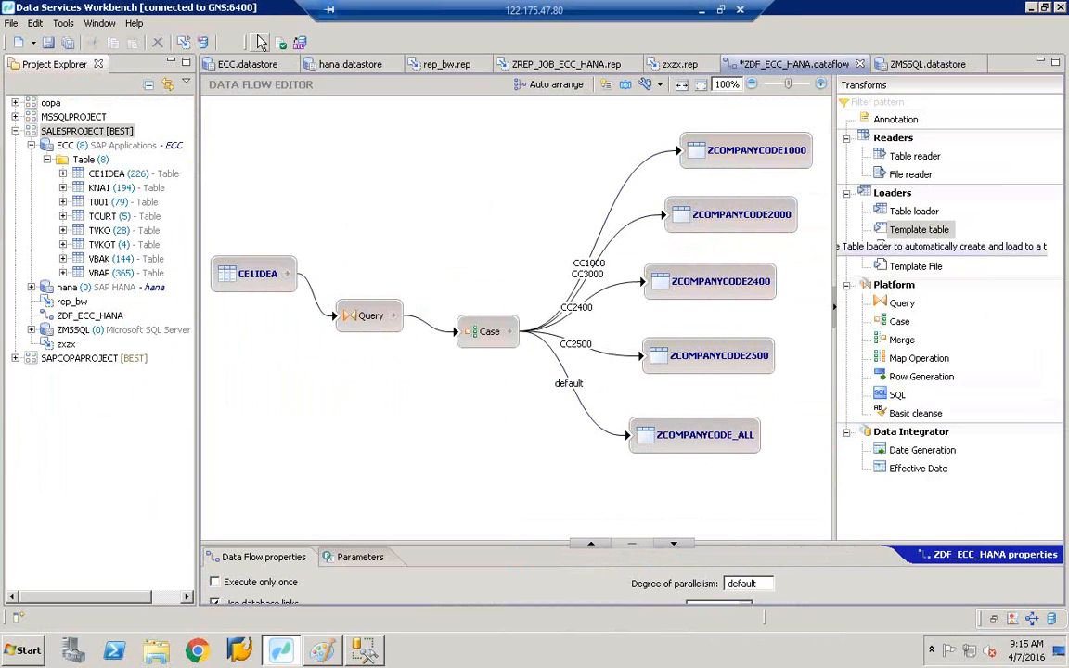
- Save and run the job, read the invalid schema DBO errors, then view ZMSSQL datastore properties
left_click(261, 44)
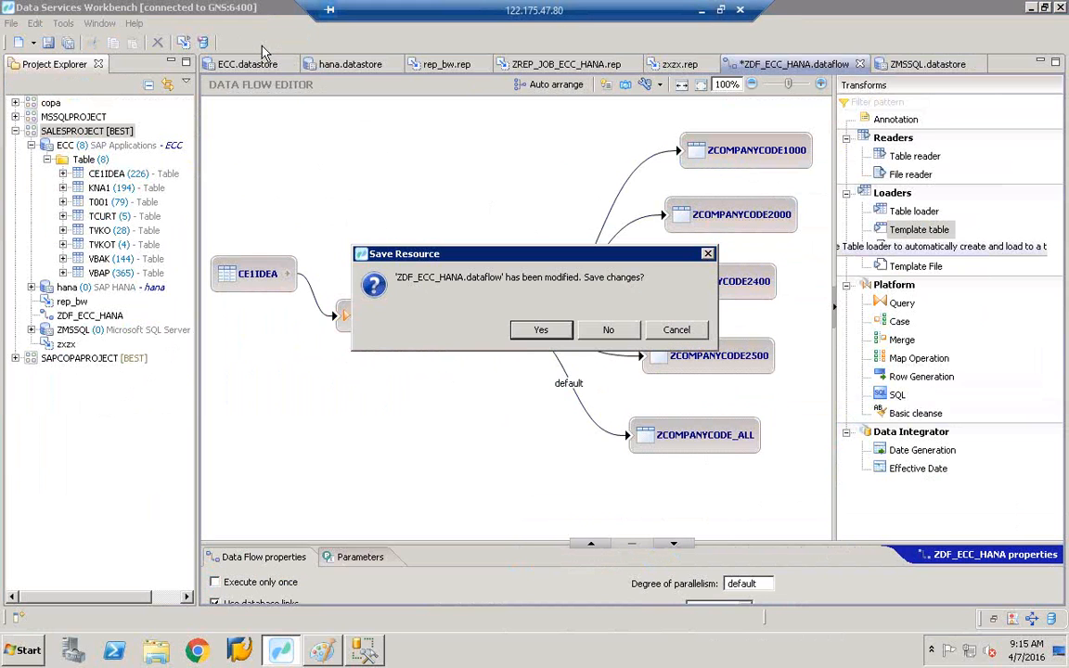
left_click(540, 333)
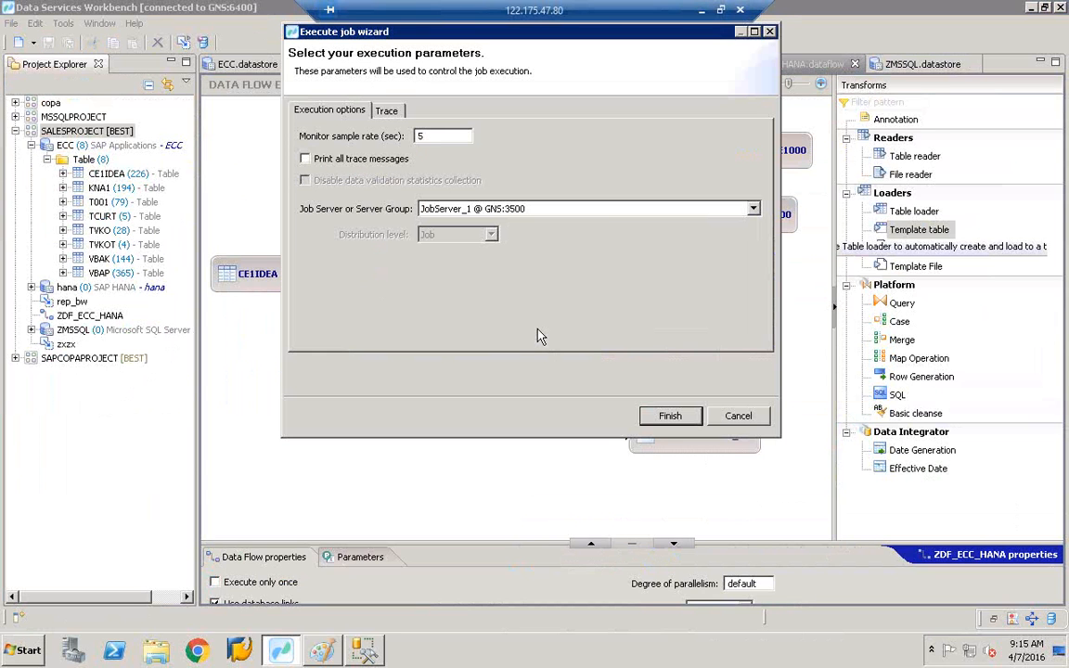
left_click(668, 420)
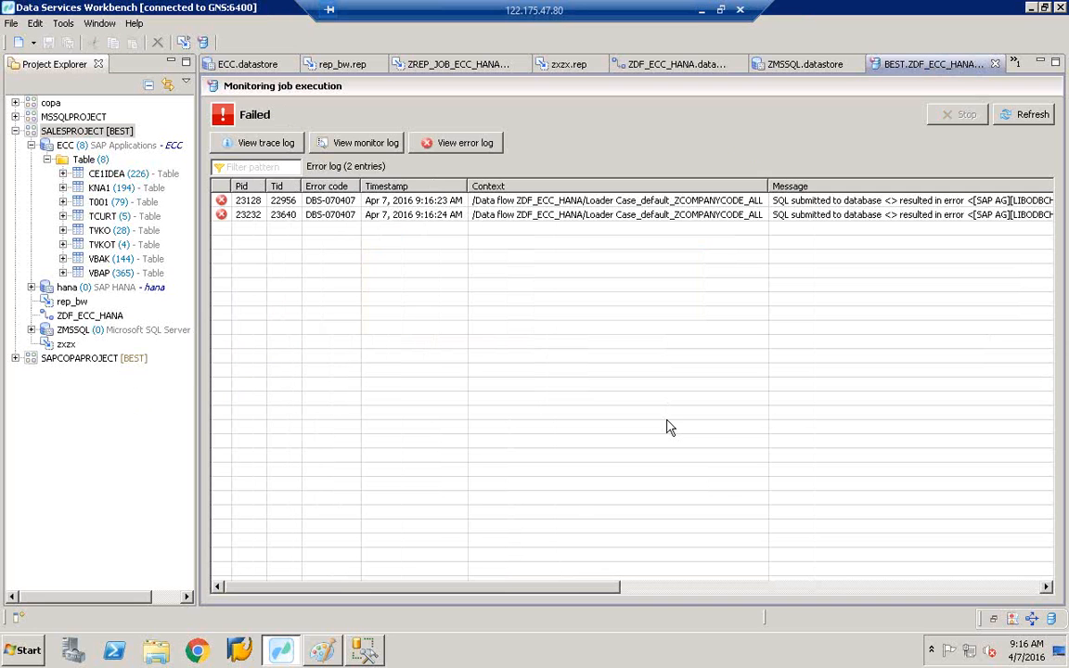
left_click_drag(575, 591, 1061, 597)
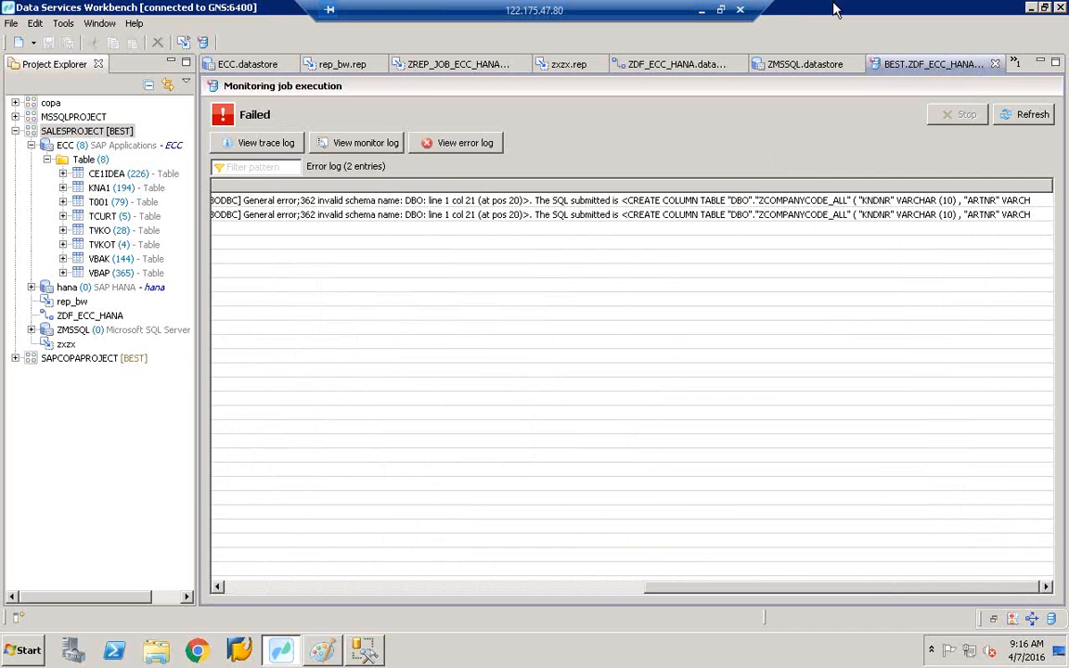
left_click(801, 67)
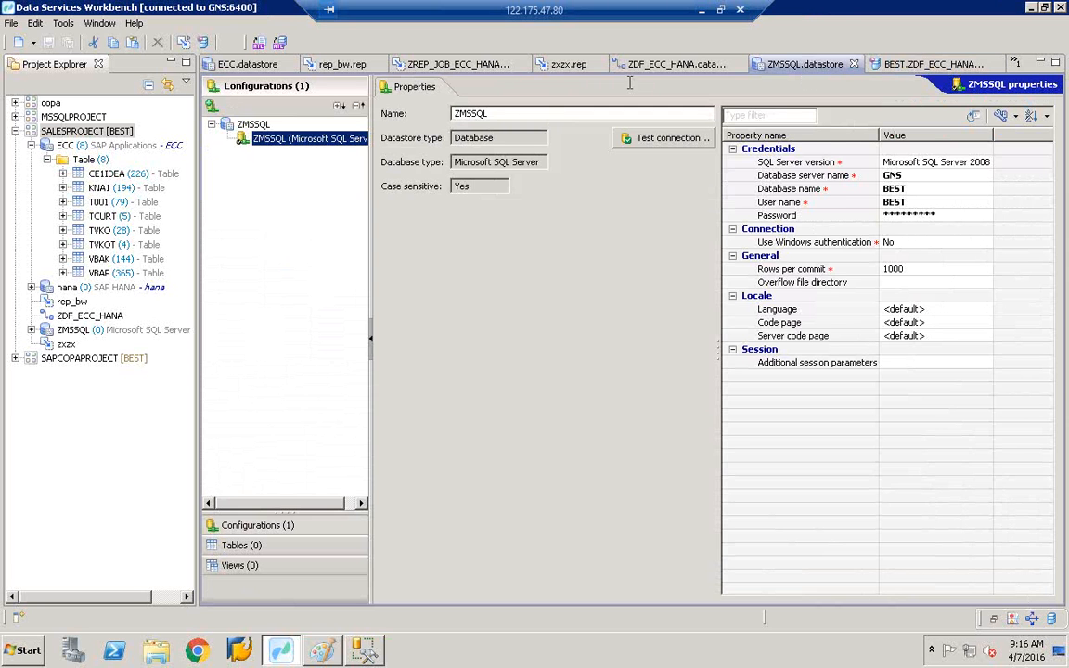
- Change ZCOMPANYCODE_ALL's table owner from DBO to lowercase dbo
left_click(670, 65)
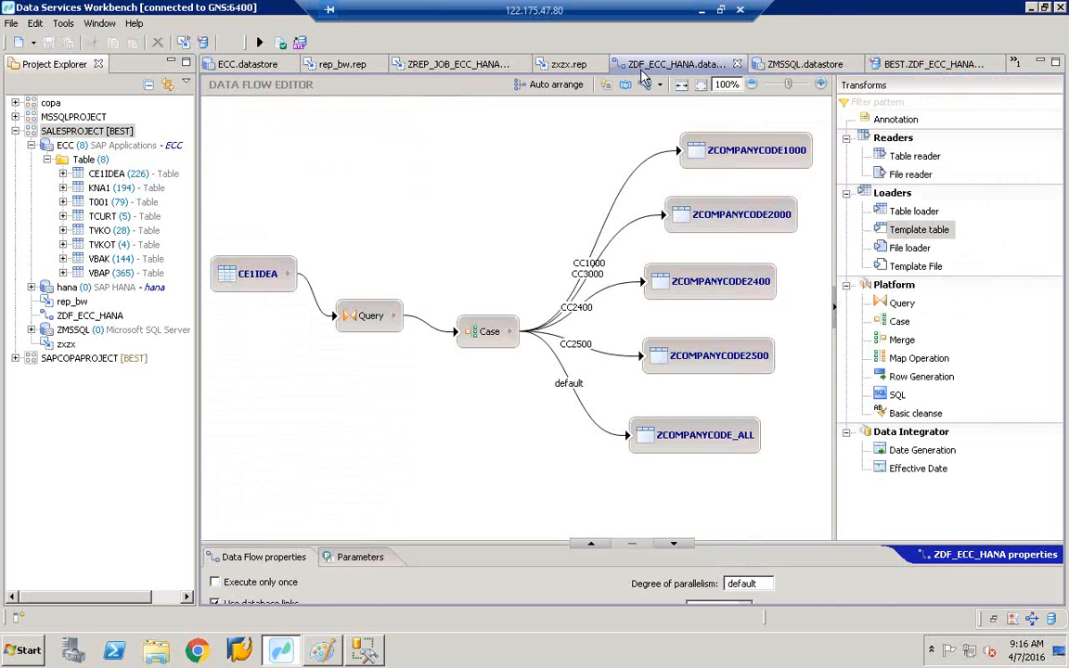
left_click(670, 436)
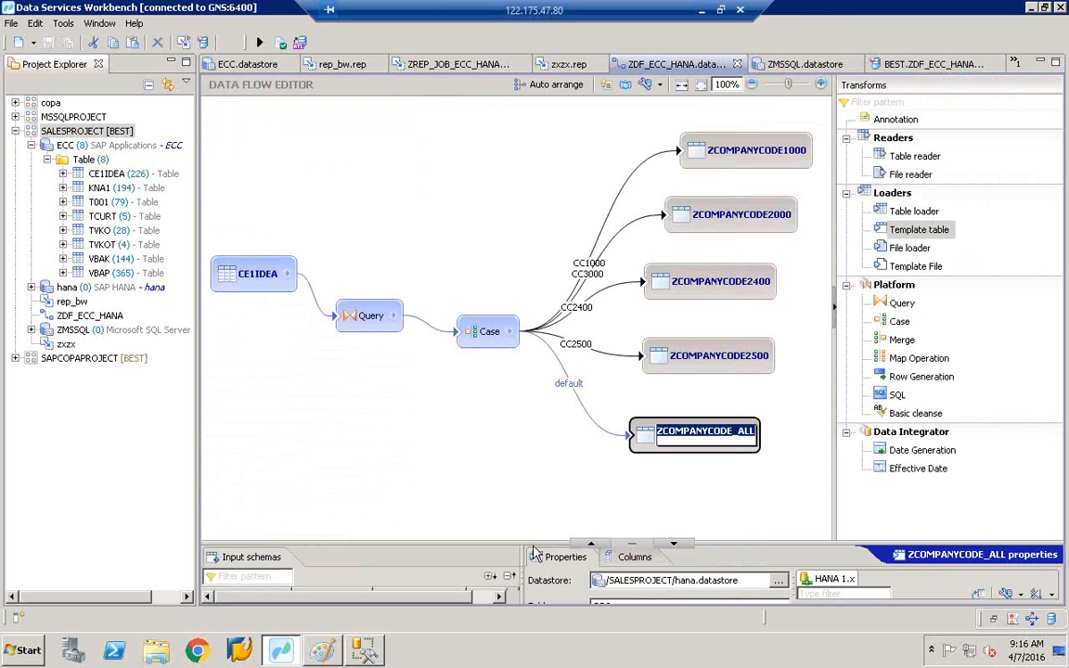
left_click_drag(516, 544, 517, 366)
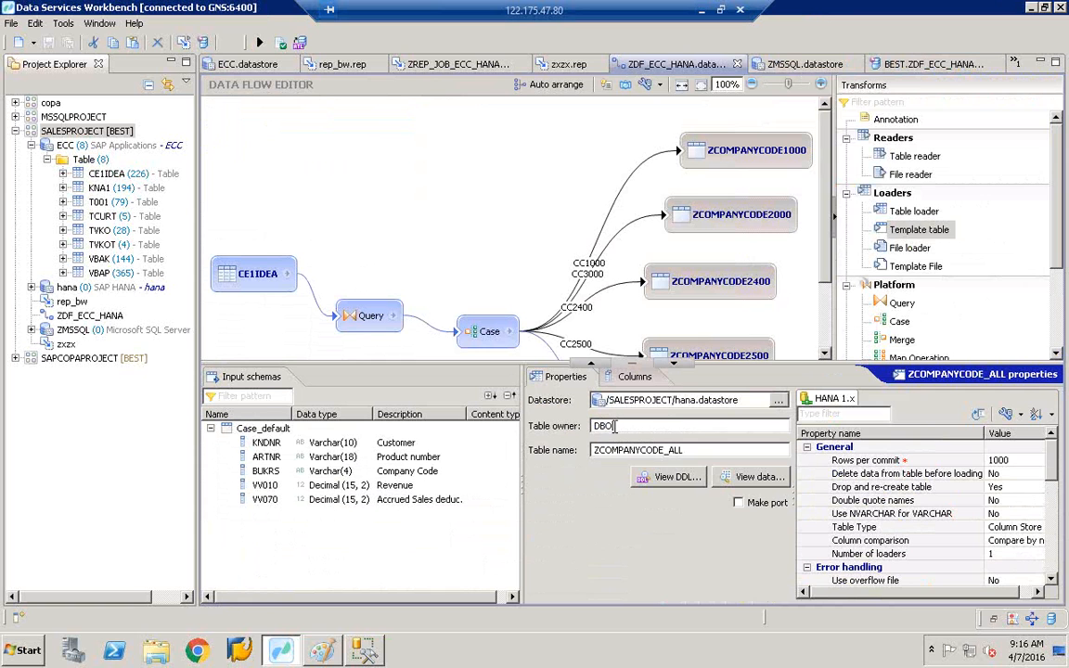
double_click(614, 426)
key("BackSpace")
type("dbo")
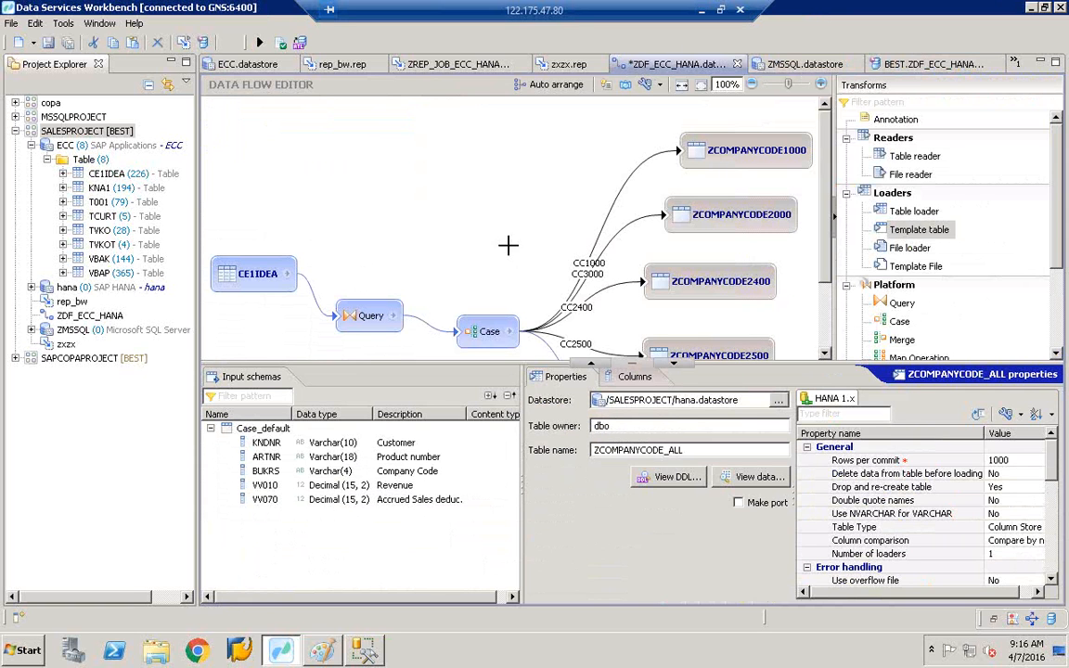
left_click(451, 211)
- Validate the data flow successfully, then start executing its job again
left_click(279, 43)
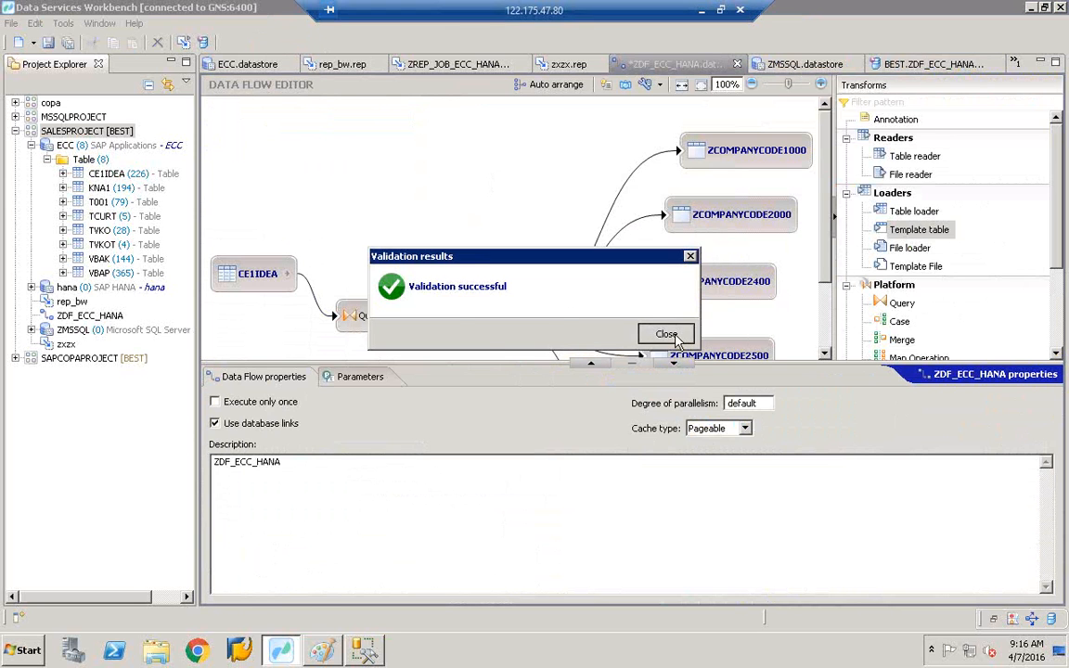
left_click(665, 333)
left_click(259, 43)
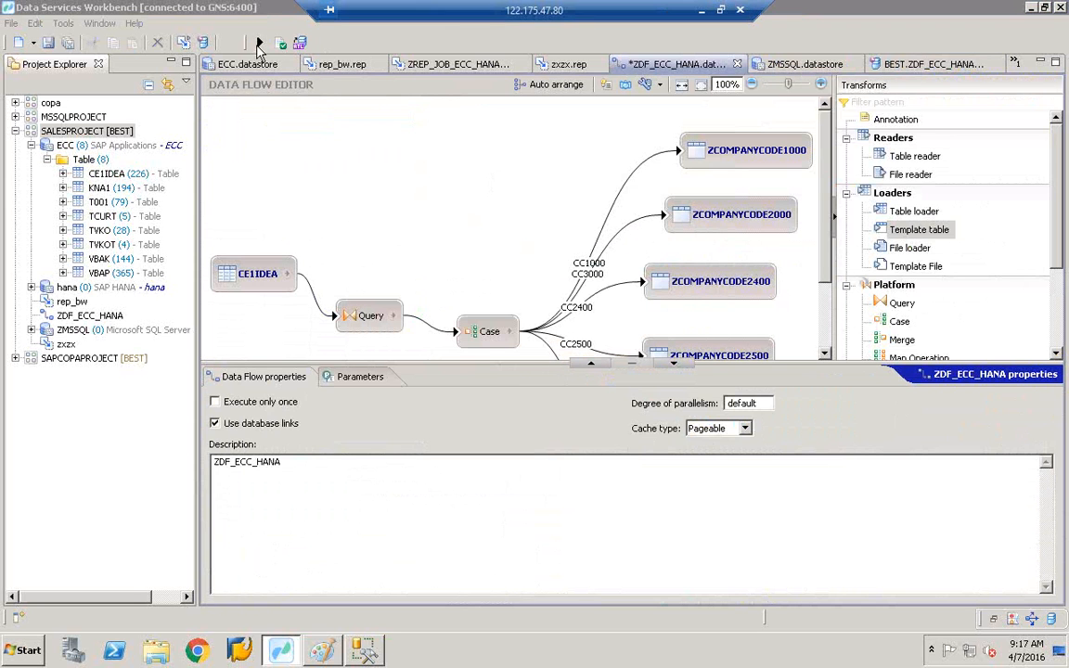
- Save and rerun the job, review its invalid schema DBO errors, then return to ZDF_ECC_HANA
left_click(541, 331)
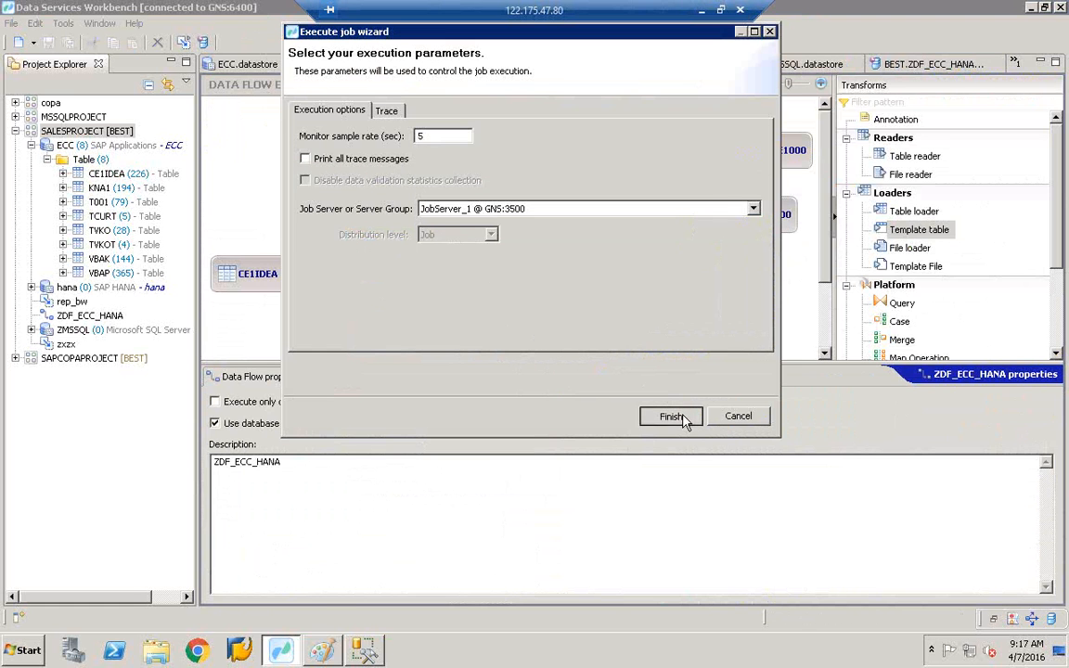
left_click(671, 416)
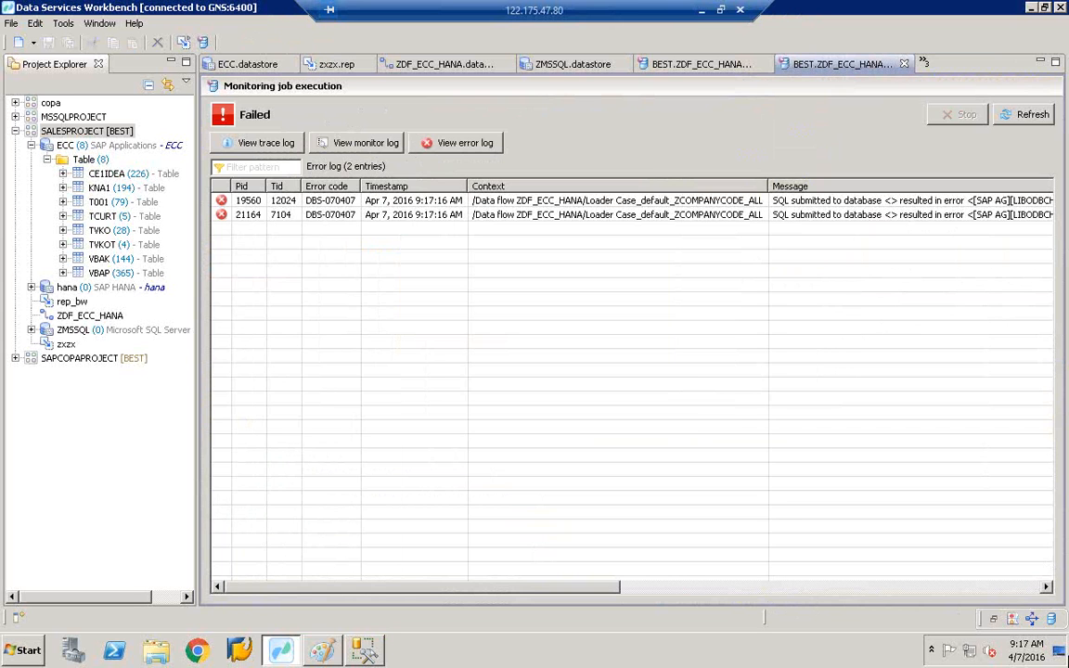
left_click(1028, 587)
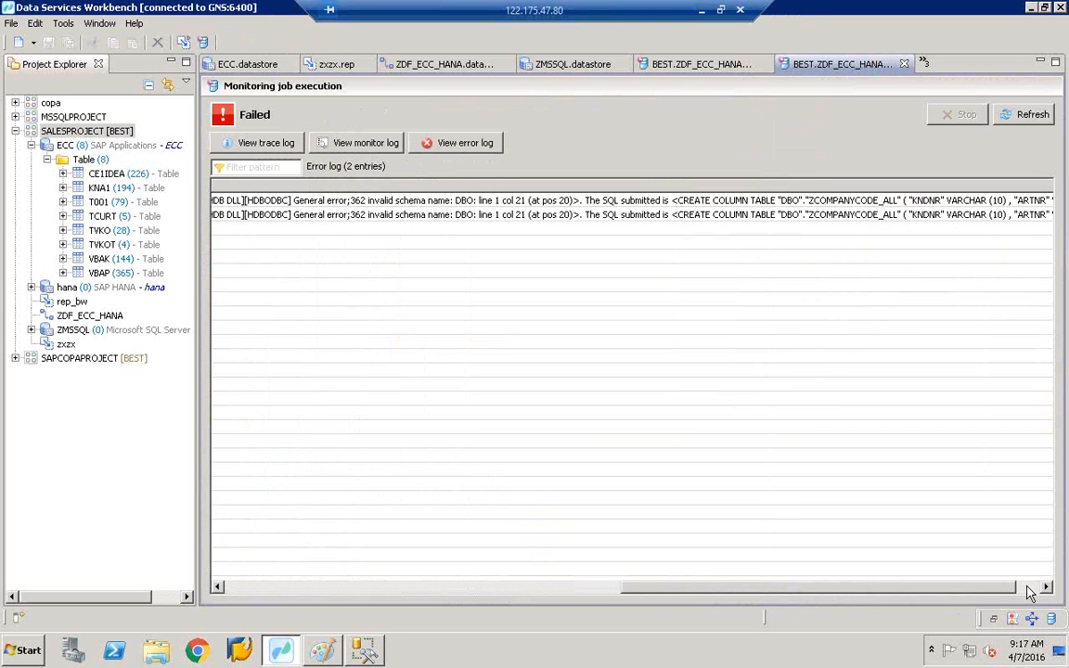
left_click(1029, 587)
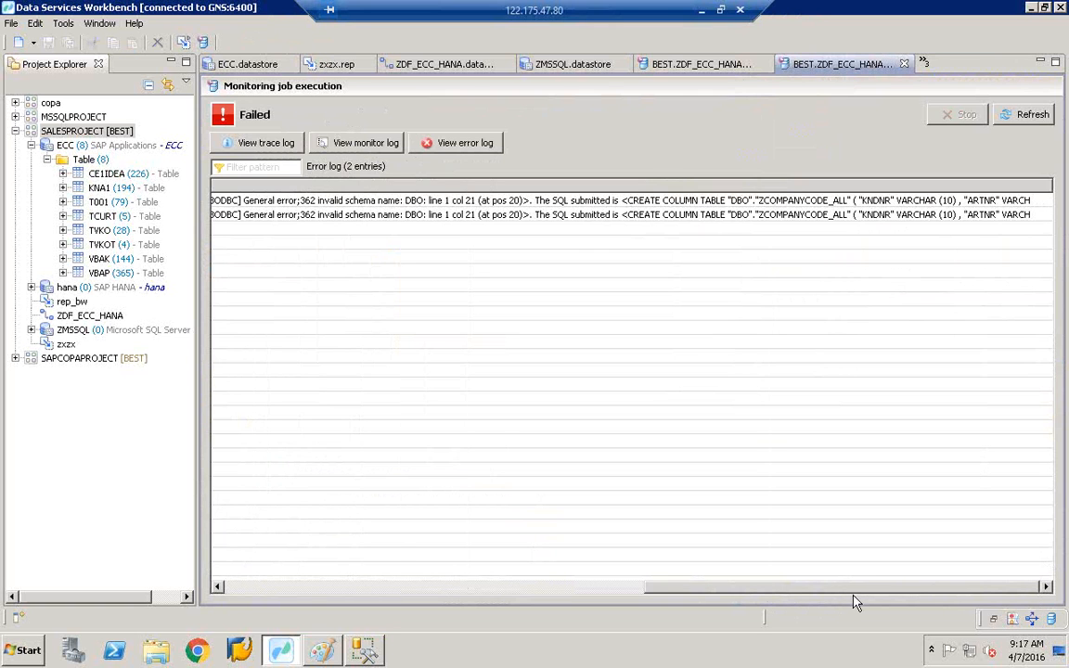
left_click(687, 62)
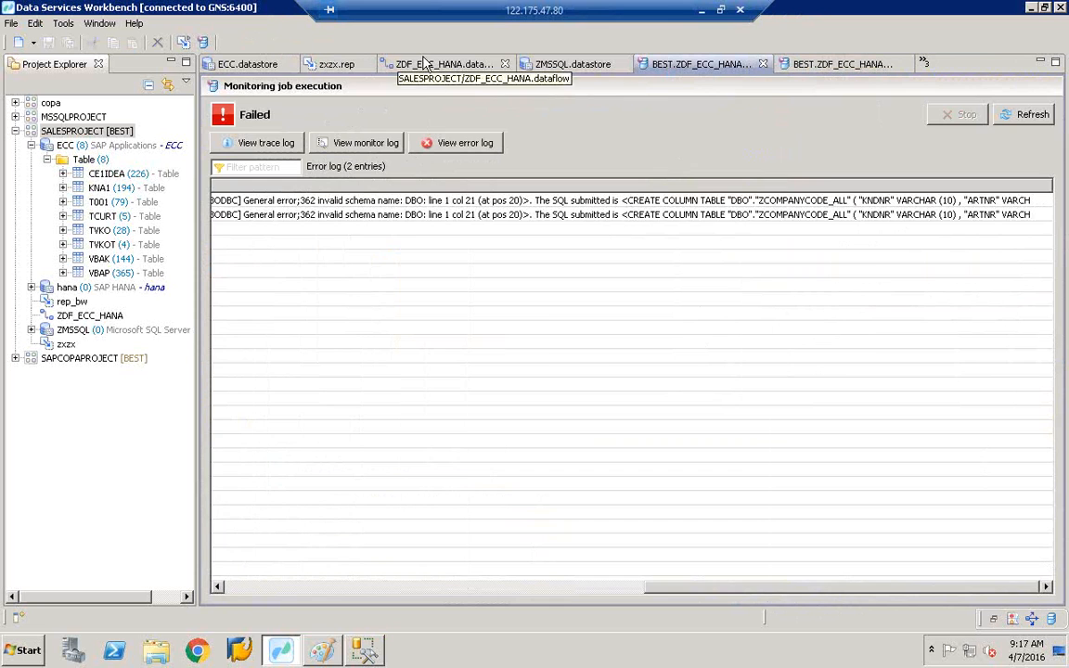
left_click(451, 61)
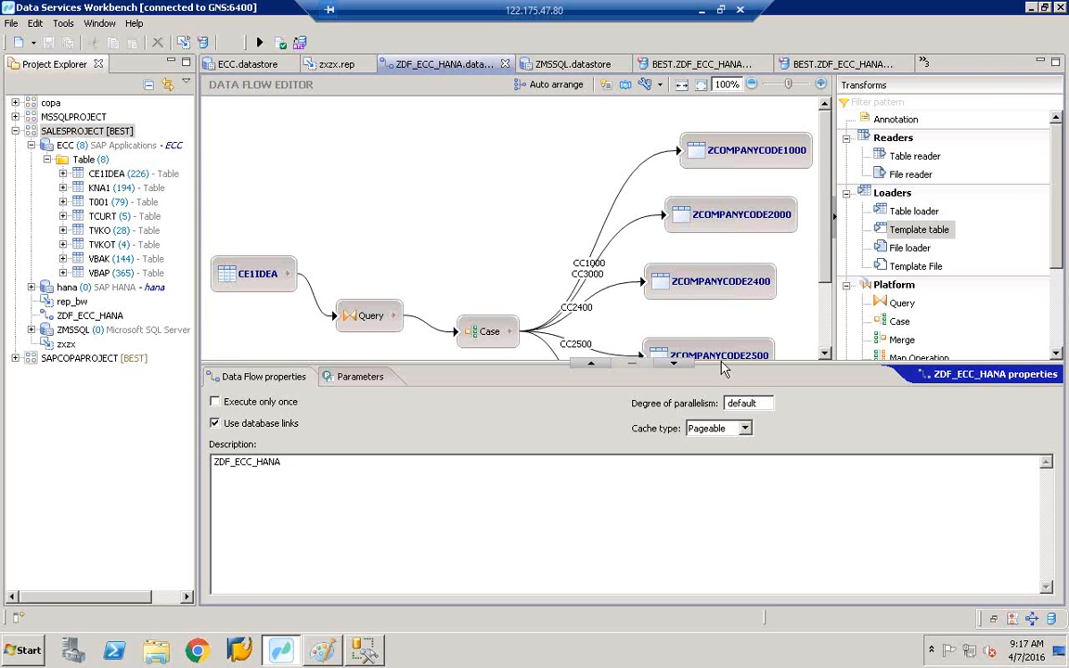
- Enlarge the diagram and nudge ZCOMPANYCODE_ALL slightly higher among the target tables
left_click_drag(720, 364, 687, 455)
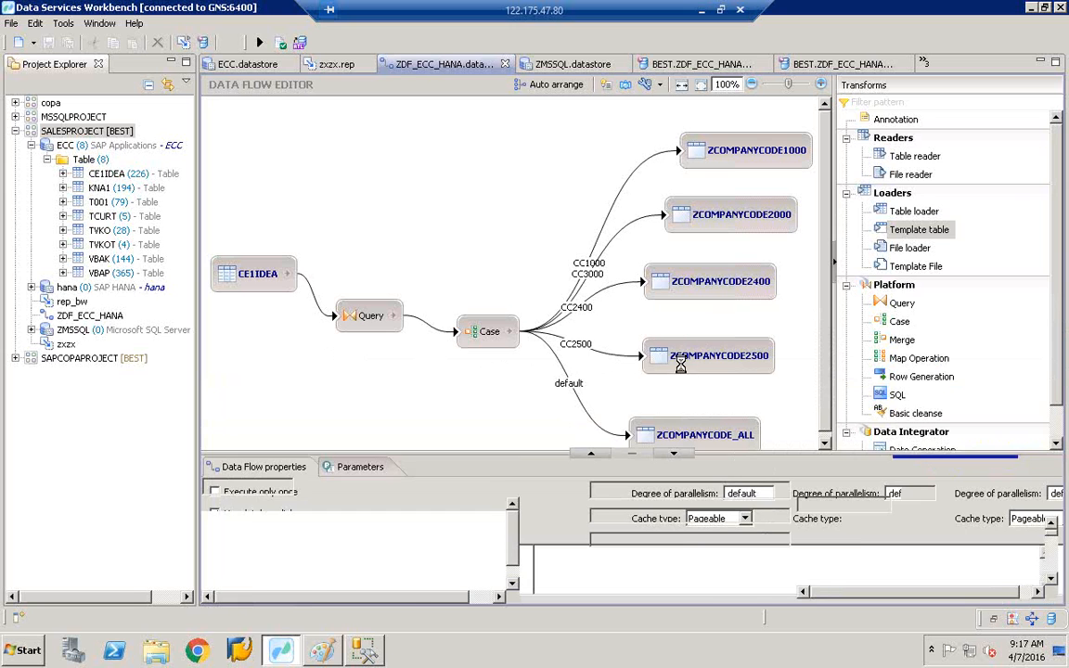
left_click(683, 370)
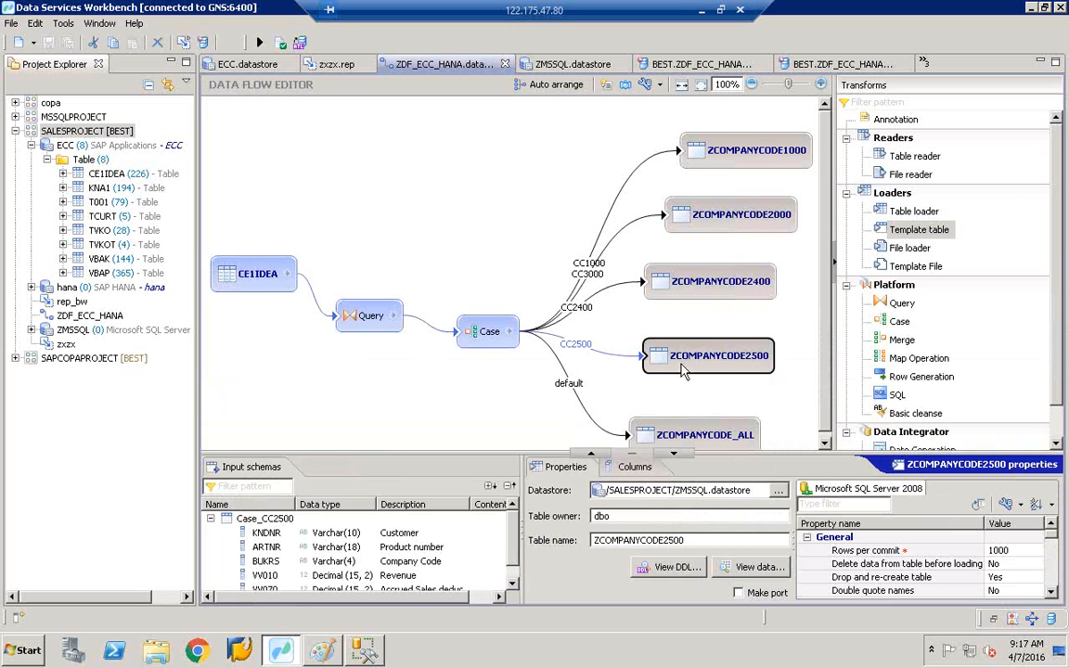
left_click(678, 440)
left_click_drag(679, 443, 703, 420)
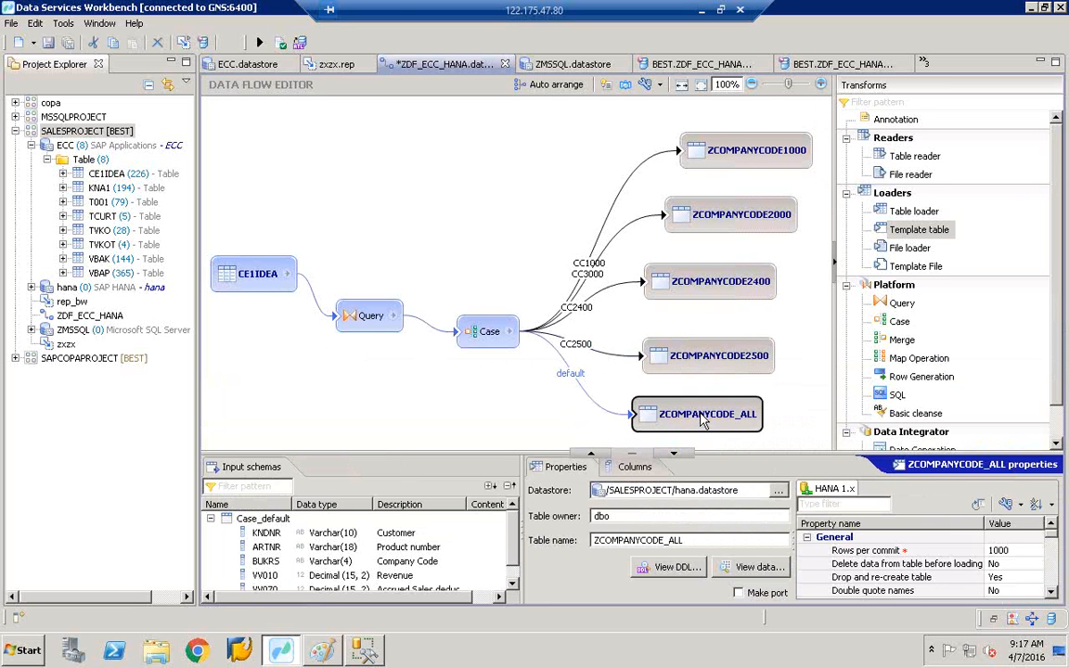
left_click(675, 415)
left_click(666, 434)
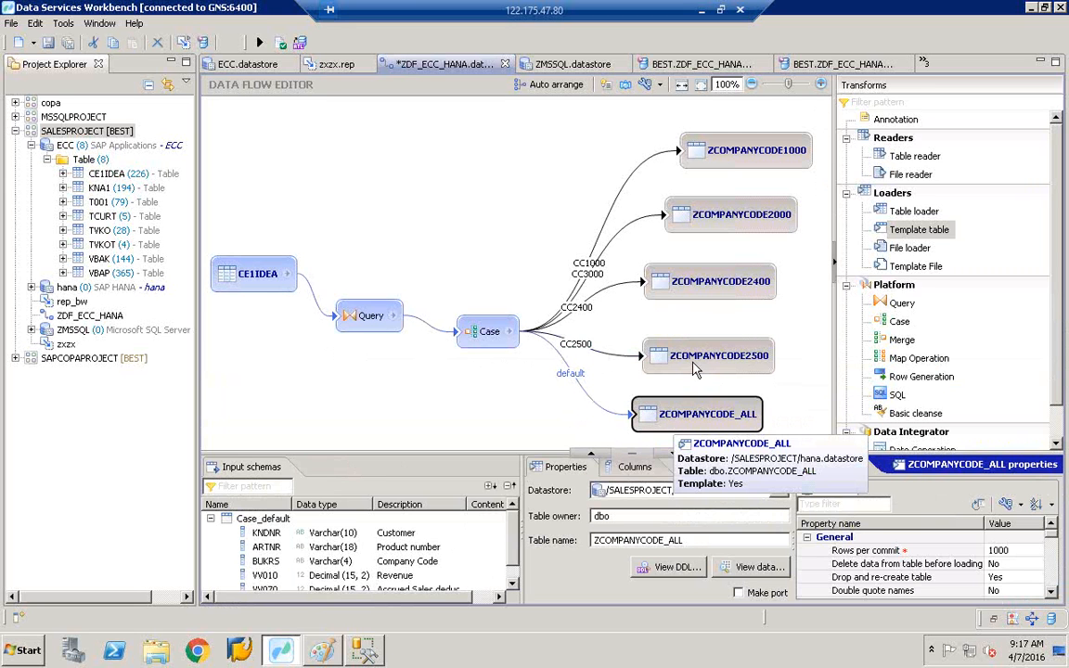
- Review the ZCOMPANYCODE2400, 2000 and 1000 properties (owner BEST) and save the data flow
left_click(704, 287)
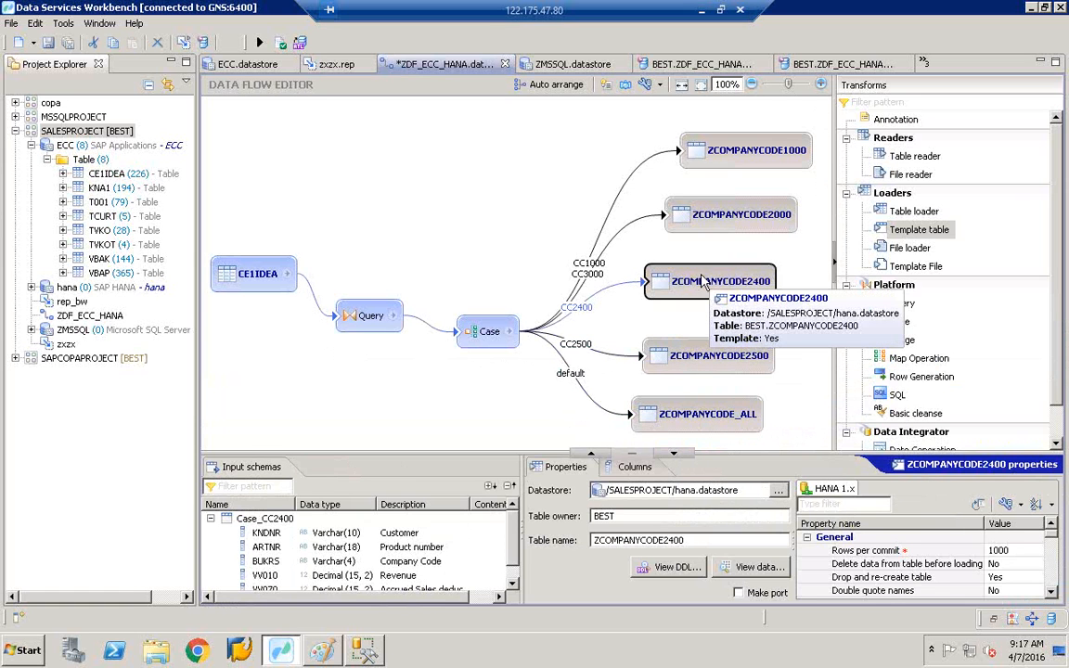
left_click(718, 220)
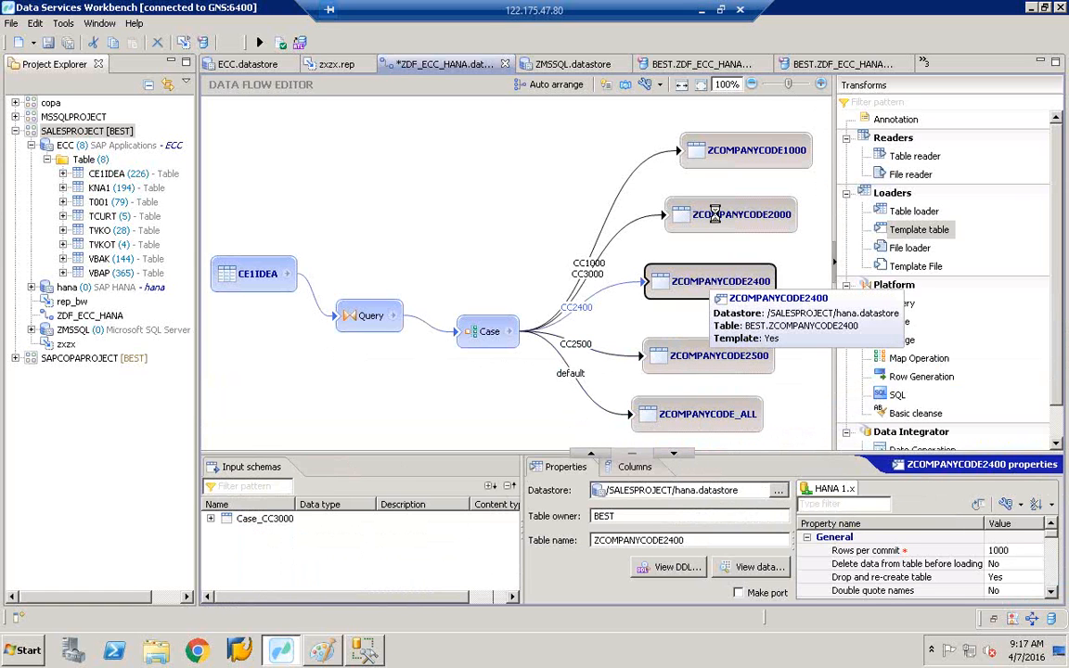
left_click(729, 163)
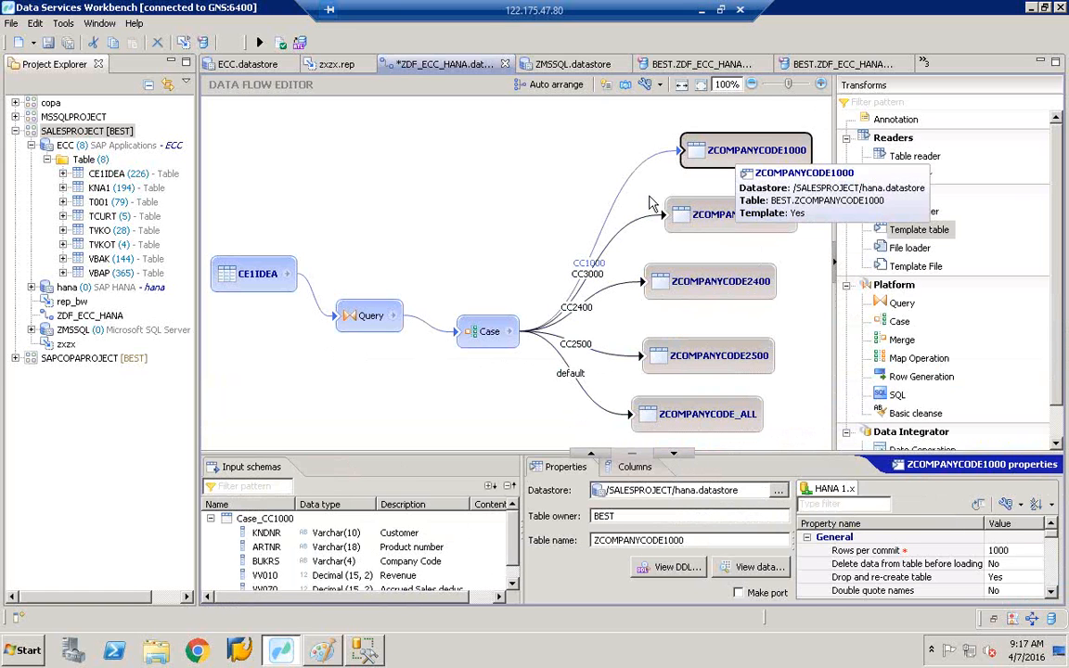
left_click(60, 43)
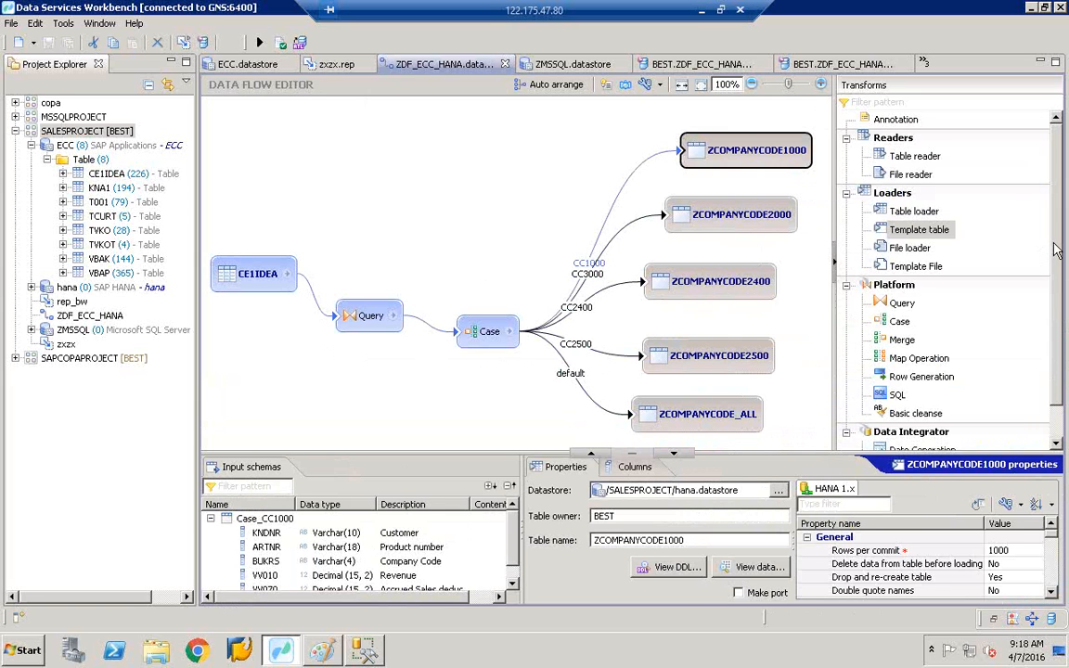
left_click(985, 255)
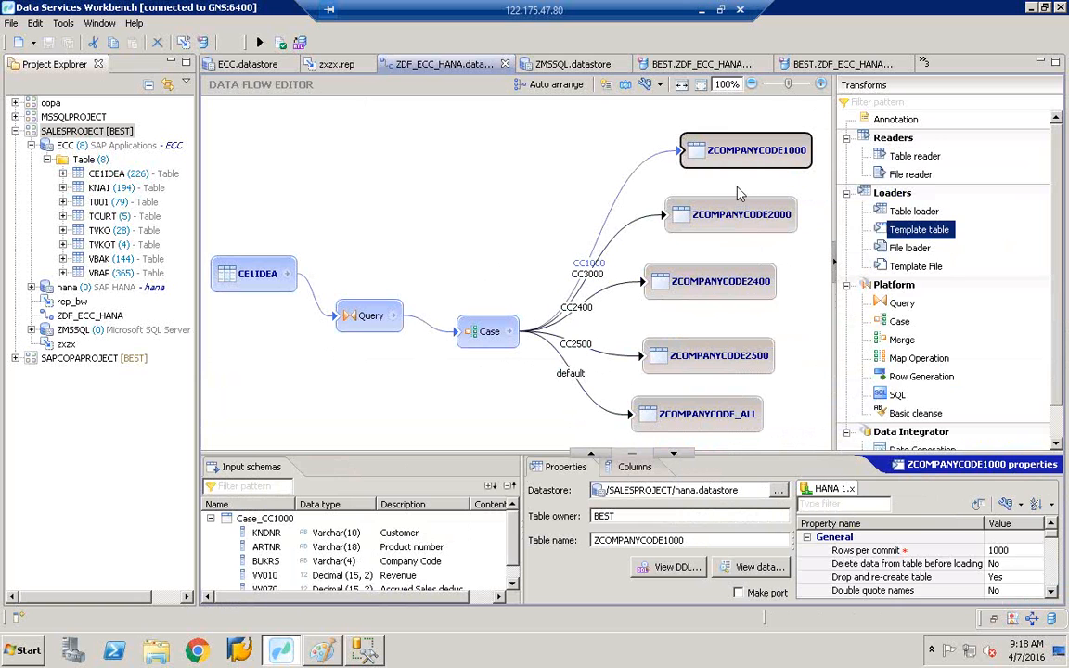
- Compare ZCOMPANYCODE_ALL's settings (hana datastore, owner dbo) with ZCOMPANYCODE2500's
left_click(701, 429)
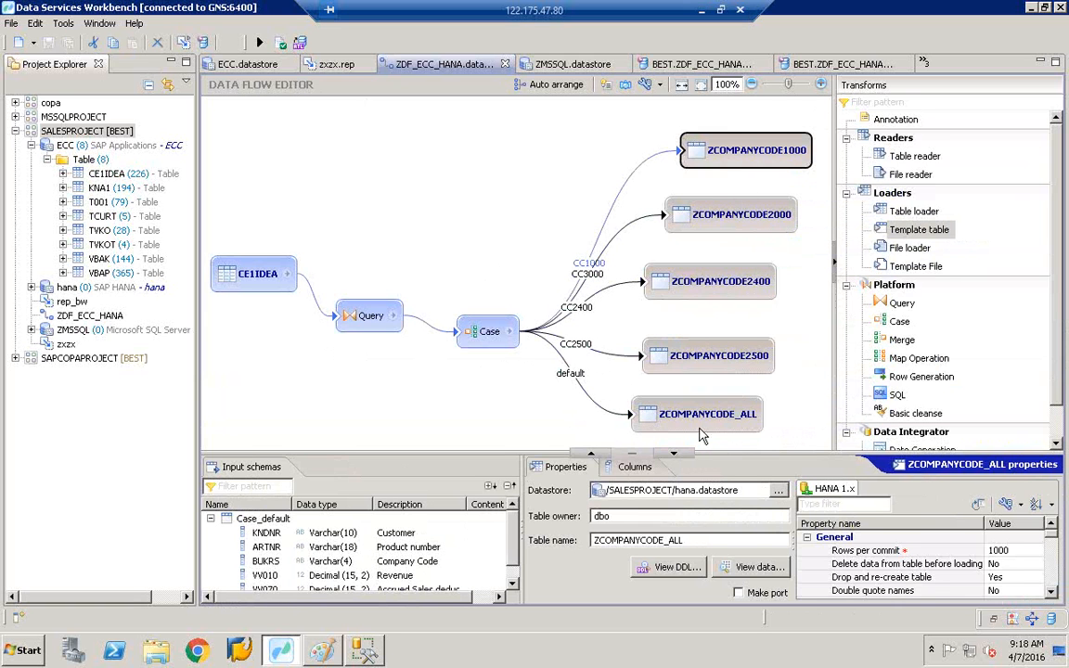
left_click(701, 427)
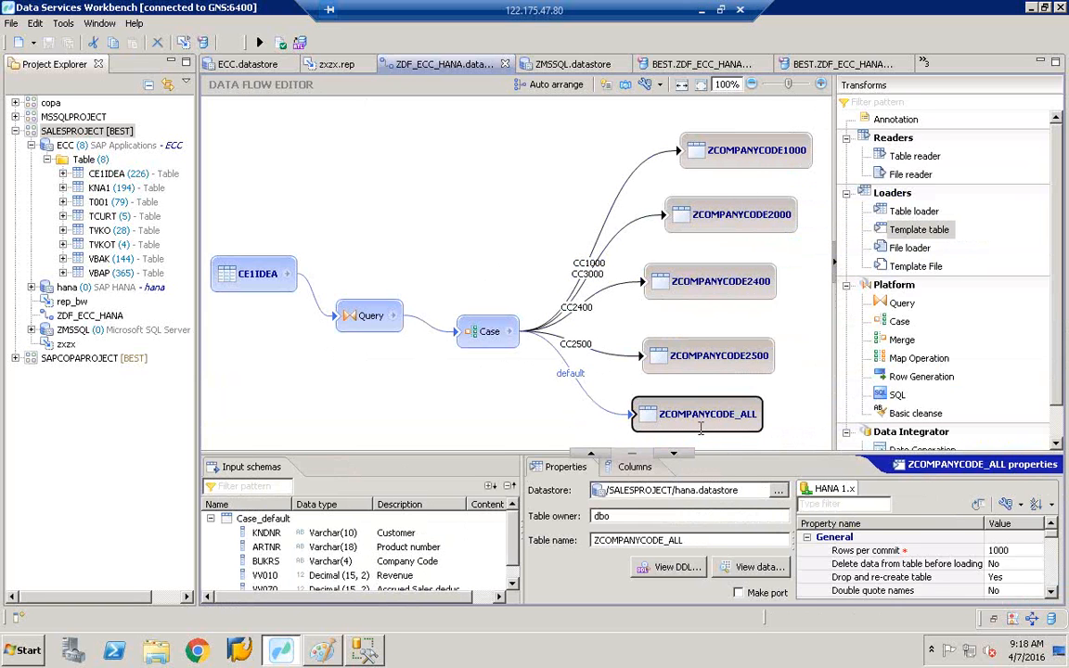
left_click(697, 372)
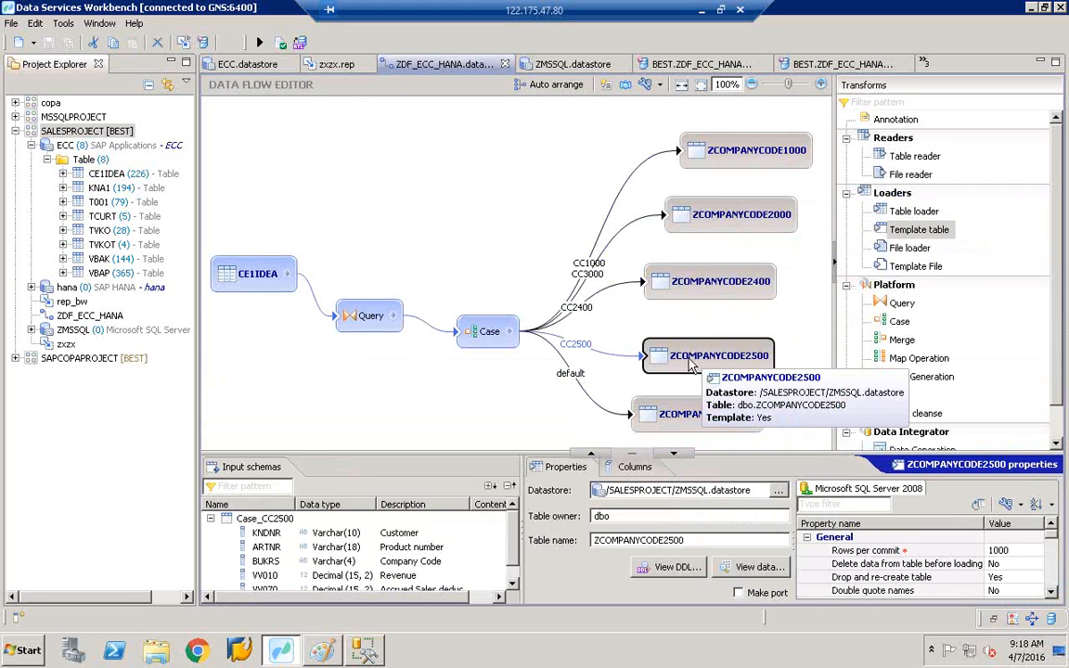
left_click(672, 427)
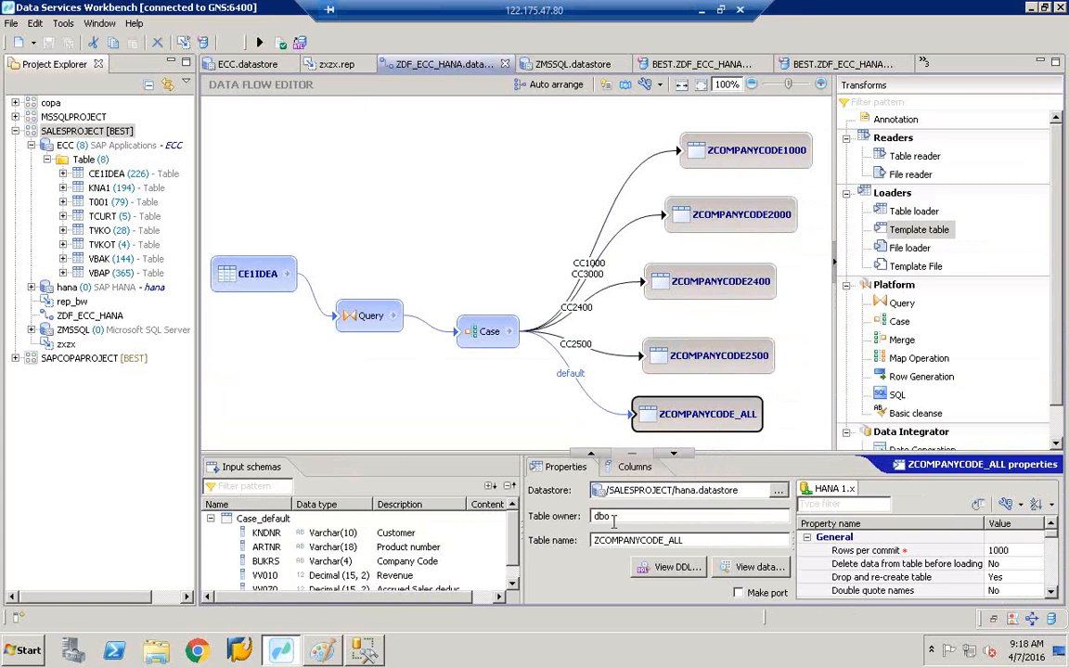
- Point ZCOMPANYCODE_ALL to the /SALESPROJECT/ZMSSQL datastore and save the data flow
left_click(780, 494)
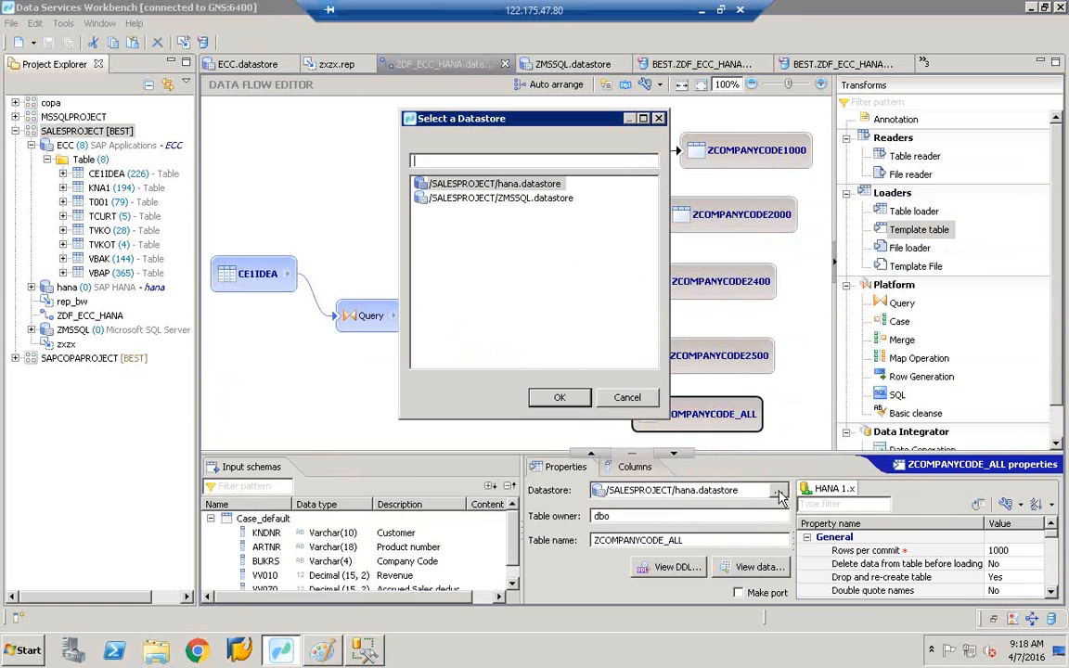
left_click(508, 201)
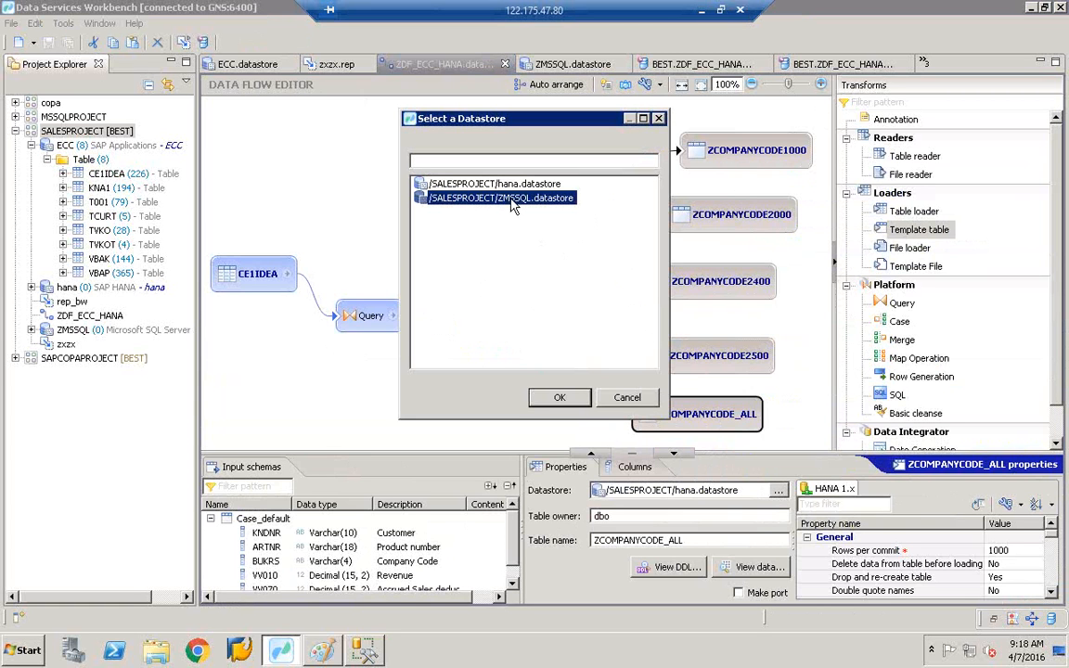
left_click(560, 397)
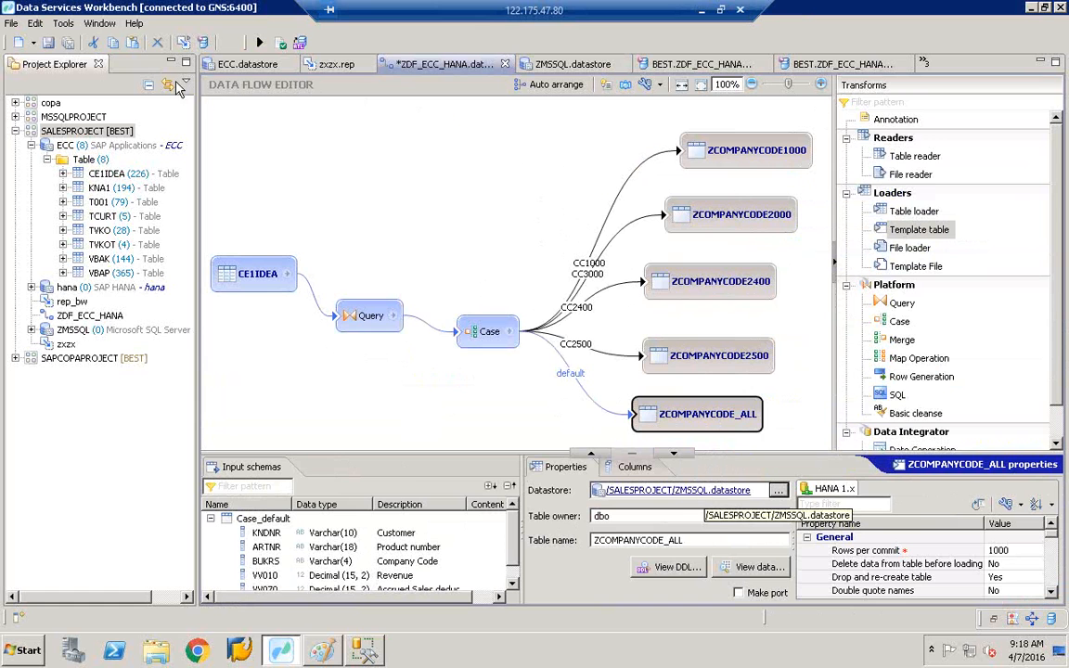
left_click(48, 43)
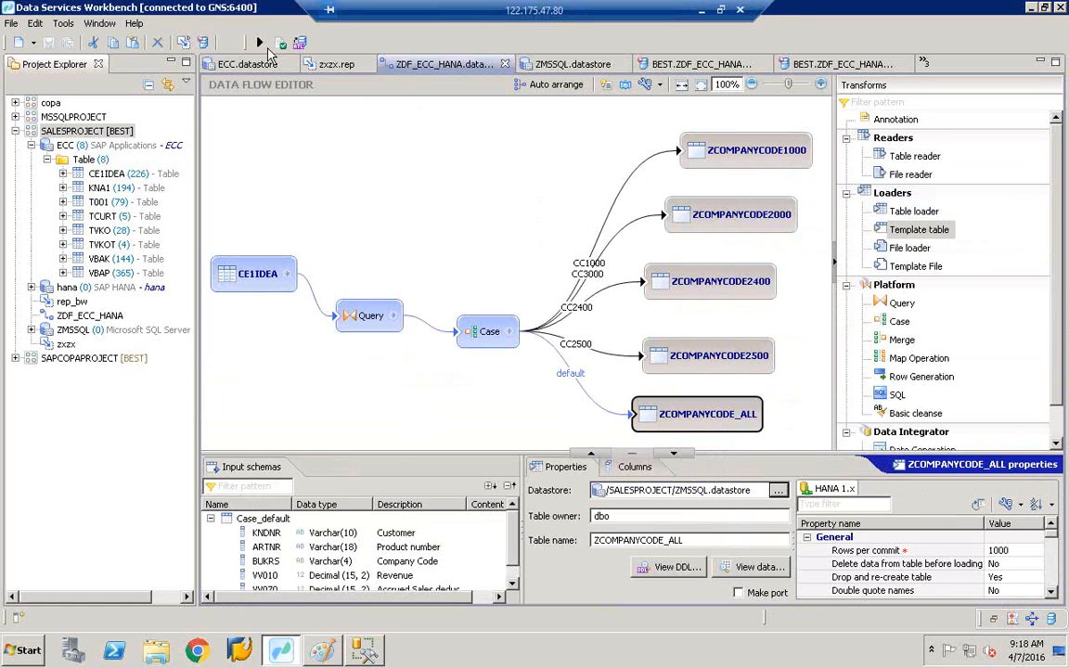
- Run ZDF_ECC_HANA_Job with default settings and confirm the 18-entry trace log ends successfully
left_click(261, 44)
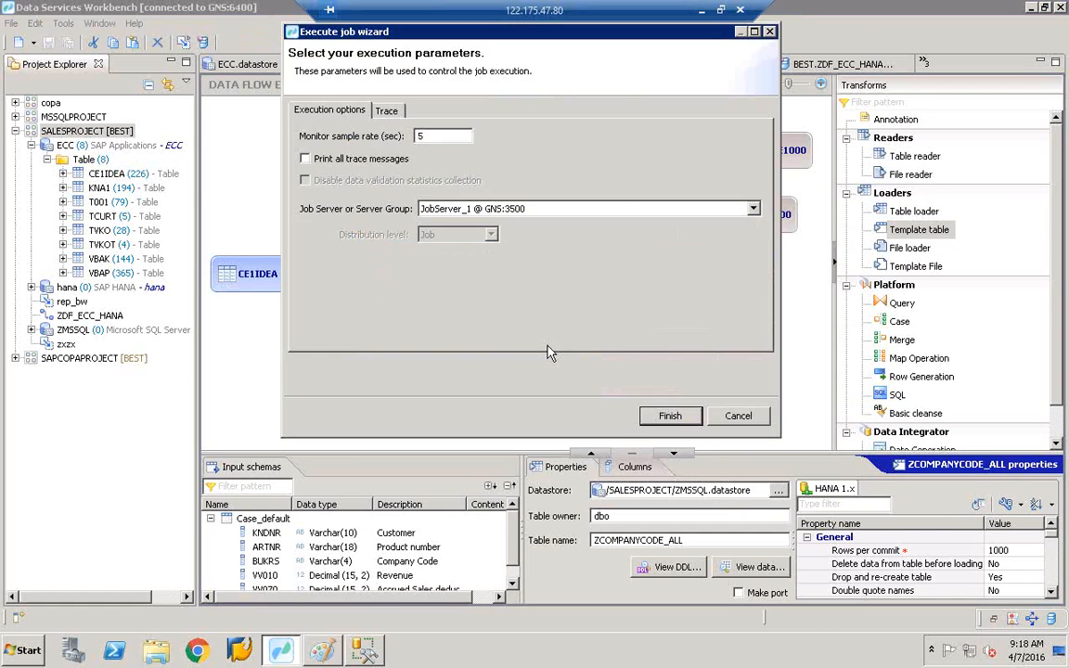
left_click(678, 416)
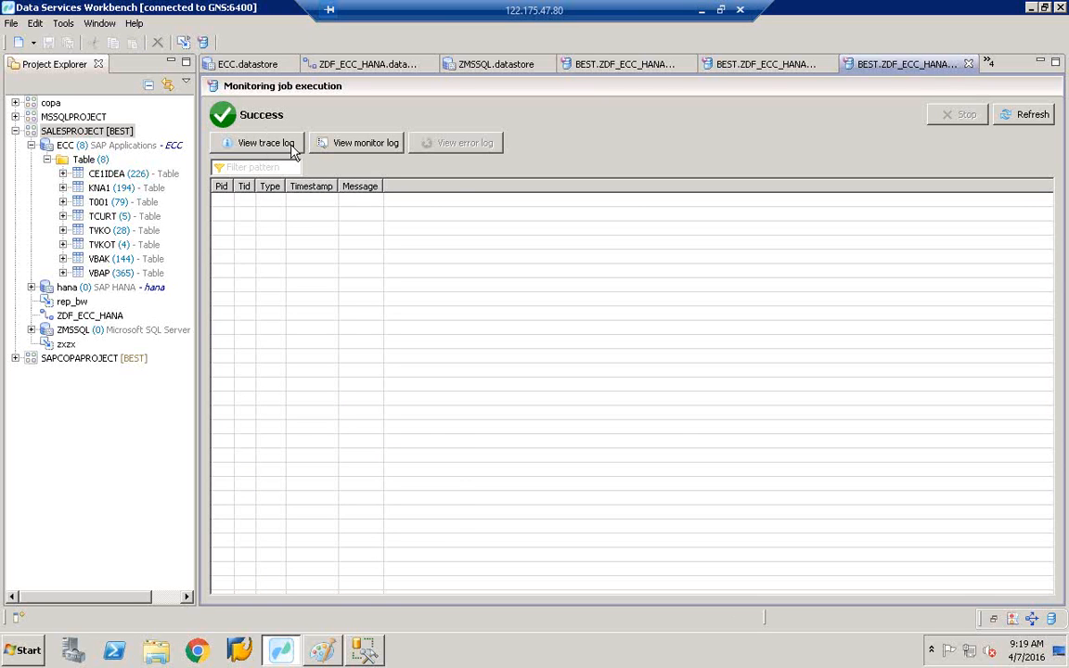
left_click(266, 145)
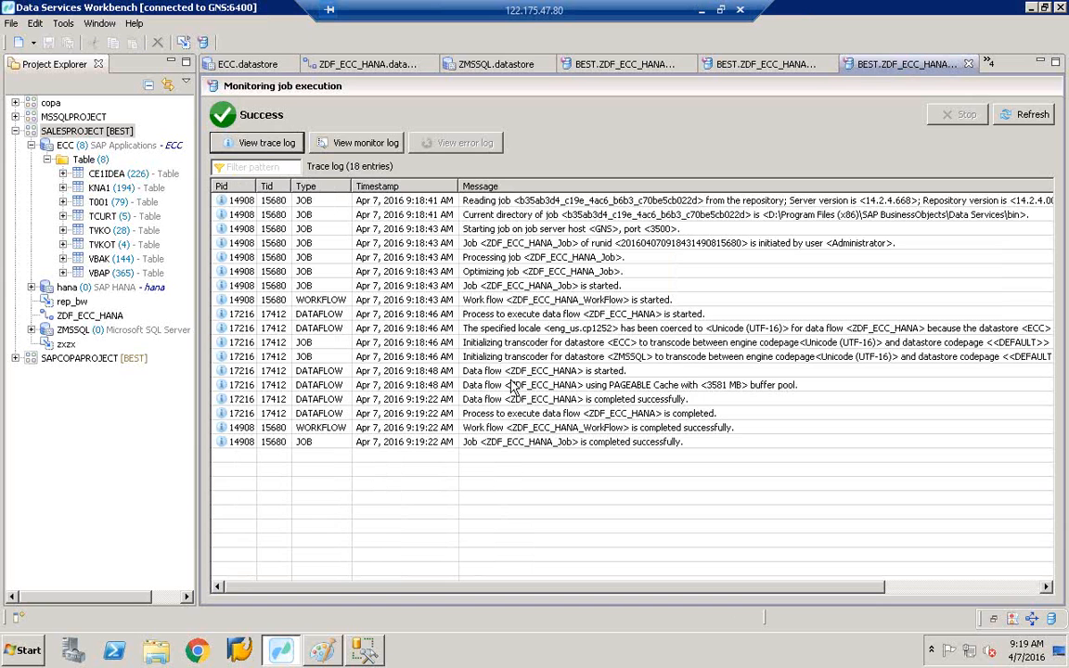
left_click(580, 445)
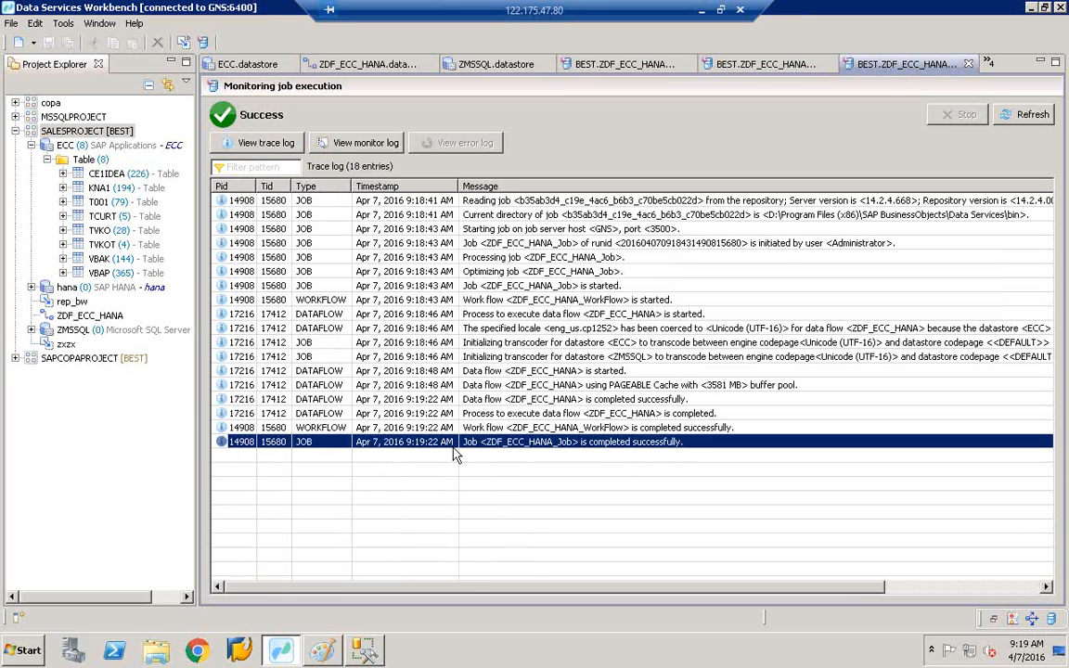
- Launch SAP HANA Studio from Start > All Programs > SAP HANA with the default workspace
key("super")
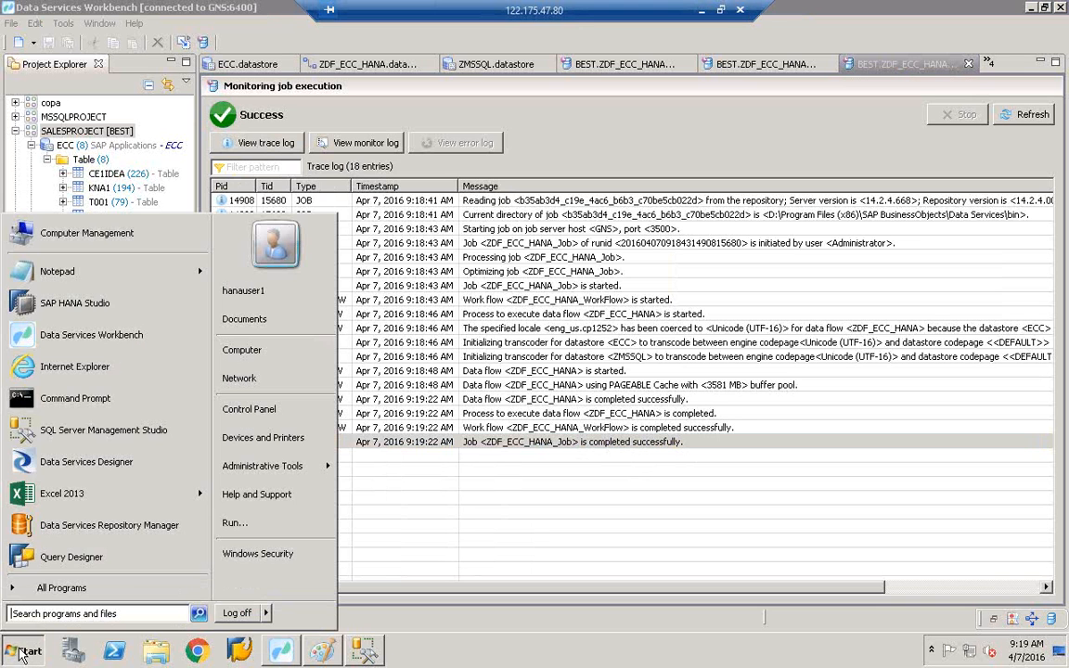
left_click(64, 590)
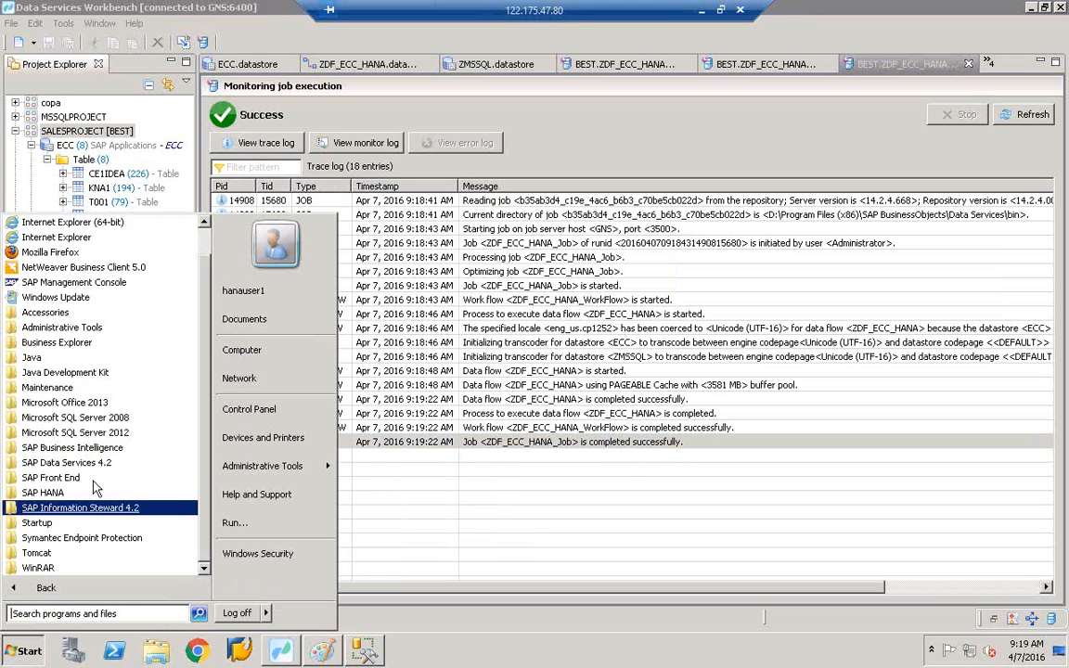
left_click(43, 495)
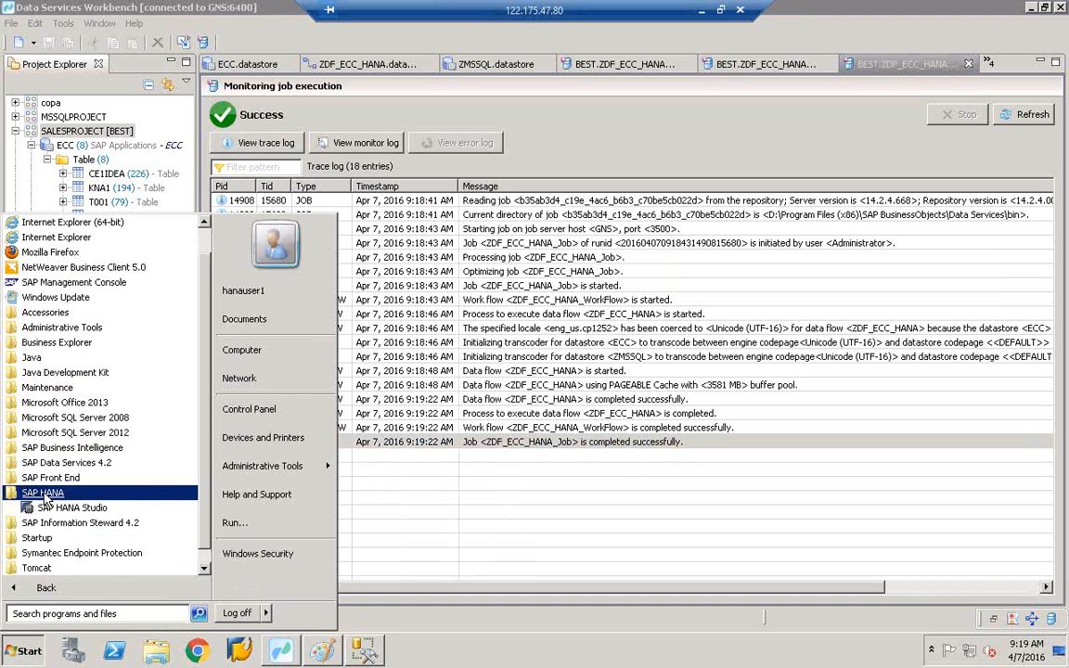
left_click(72, 510)
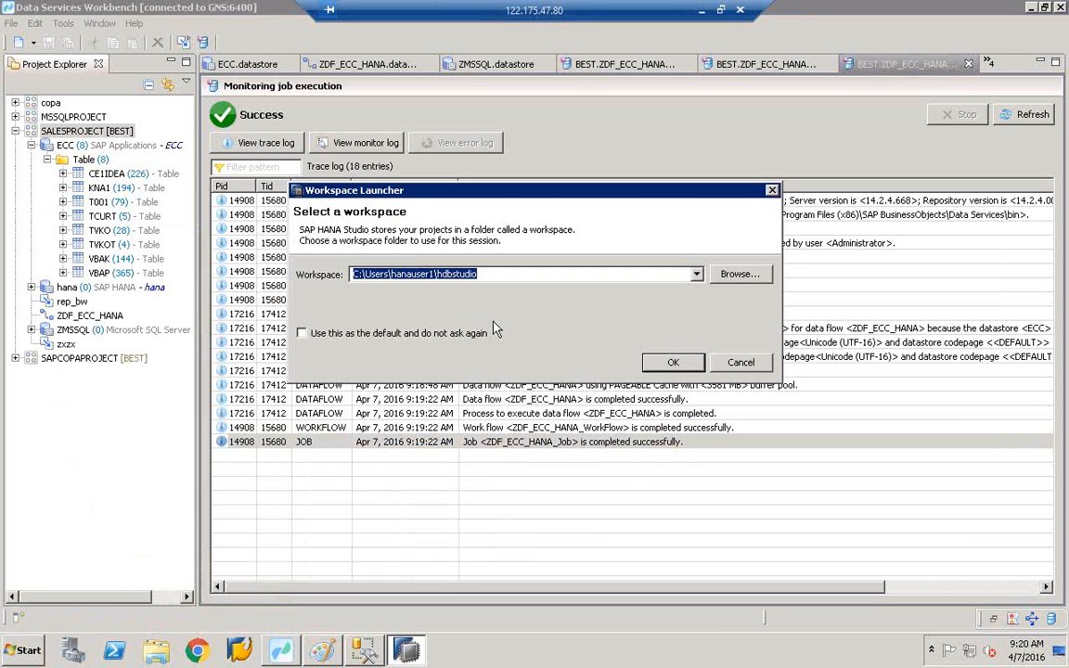
left_click(682, 363)
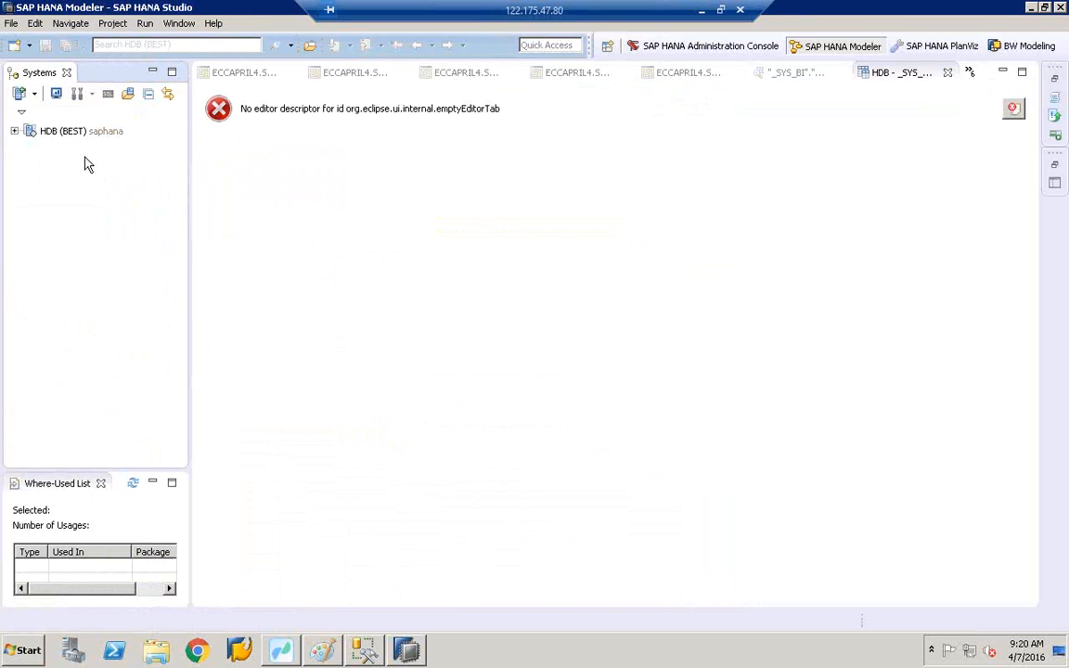
- Expand HDB (BEST) through Catalog down to the BEST schema's object folders
left_click(15, 133)
left_click(31, 131)
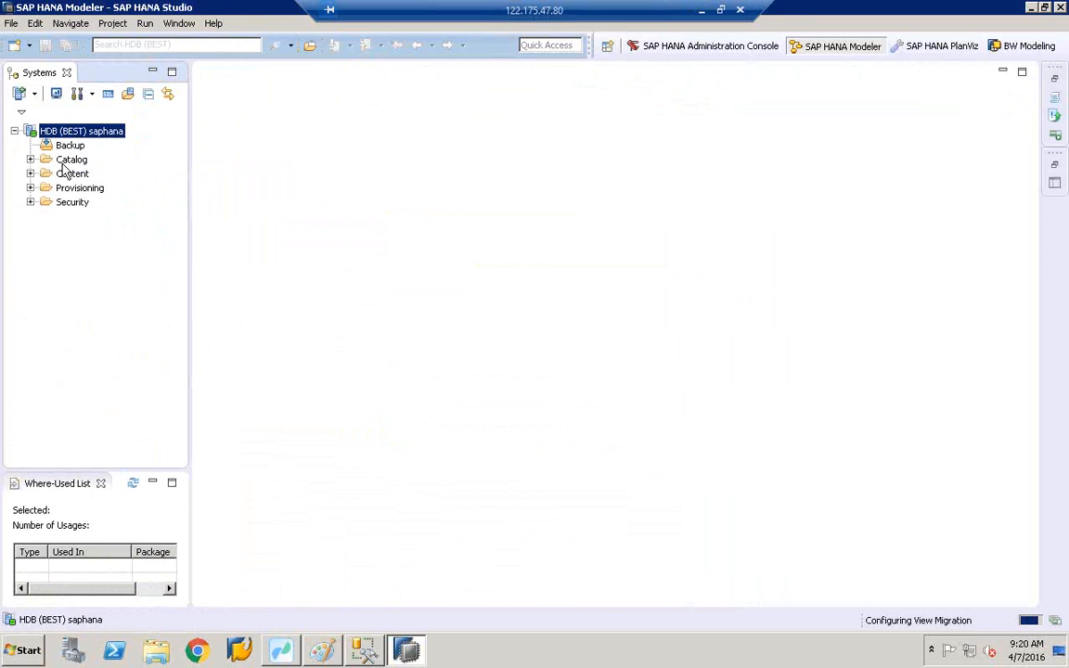
left_click(67, 162)
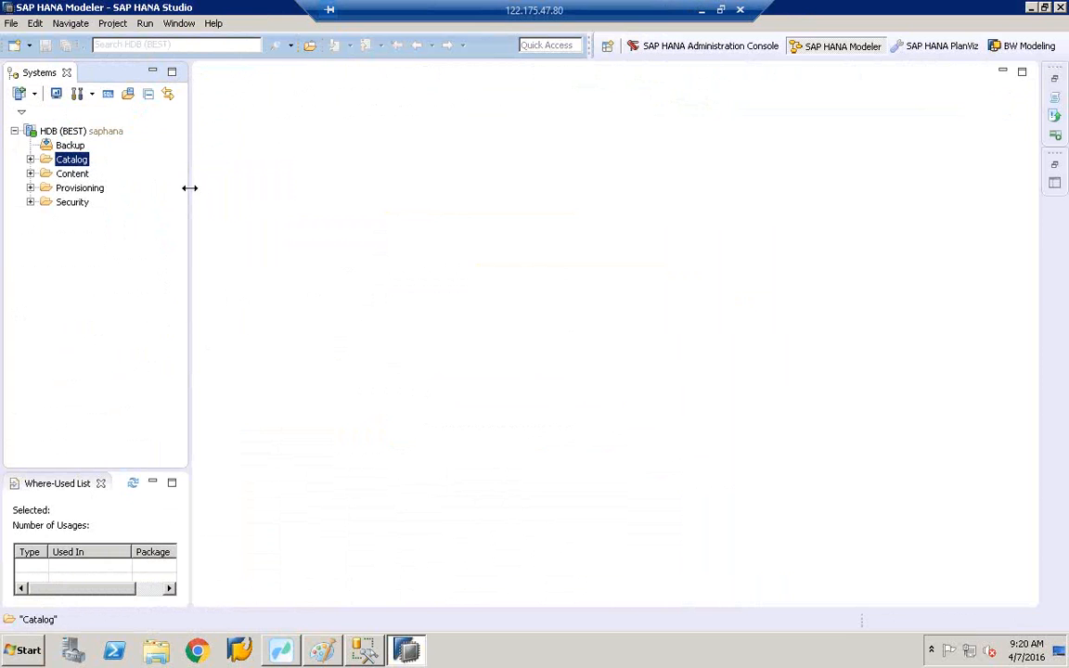
left_click_drag(189, 188, 279, 186)
left_click(31, 138)
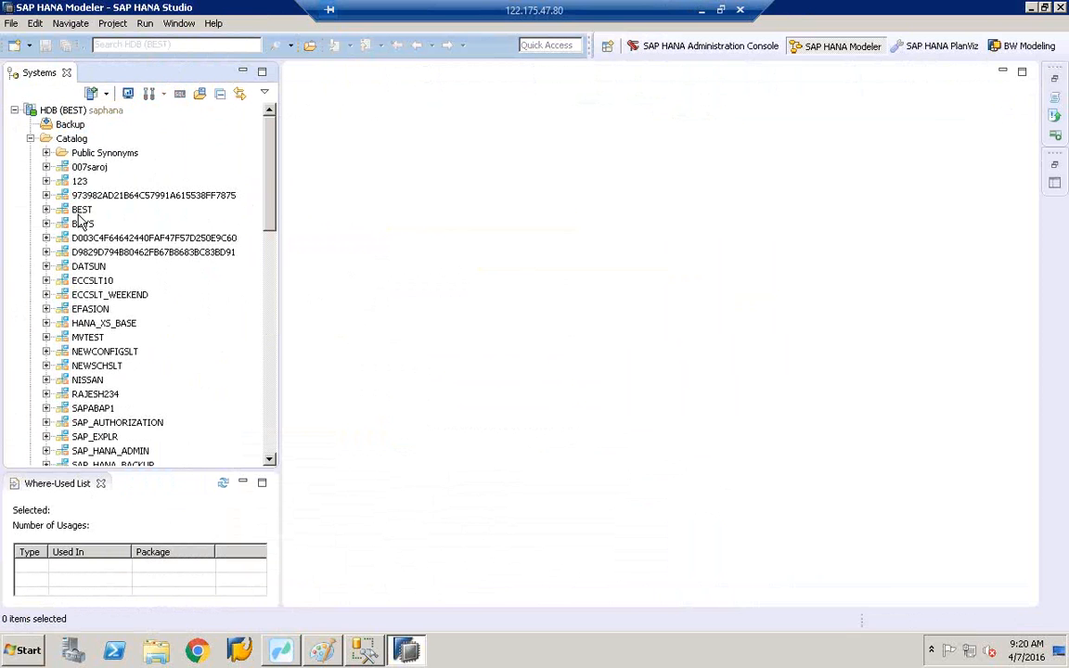
left_click(80, 210)
left_click(47, 210)
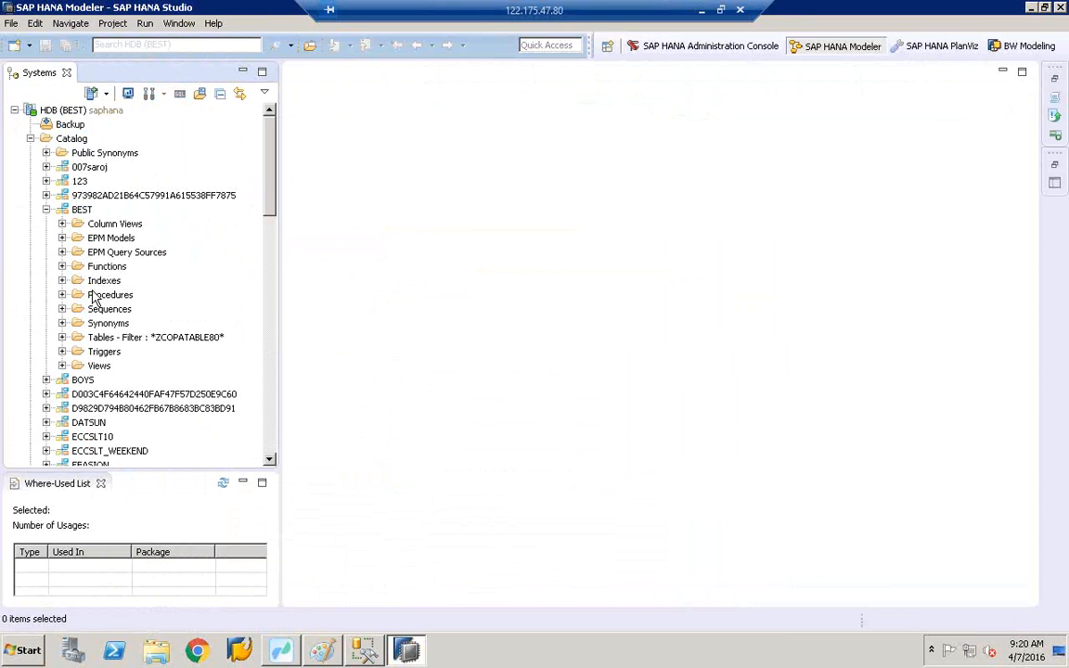
- Open the Filters settings for BEST's Tables folder, then return to Data Services Workbench
left_click(63, 338)
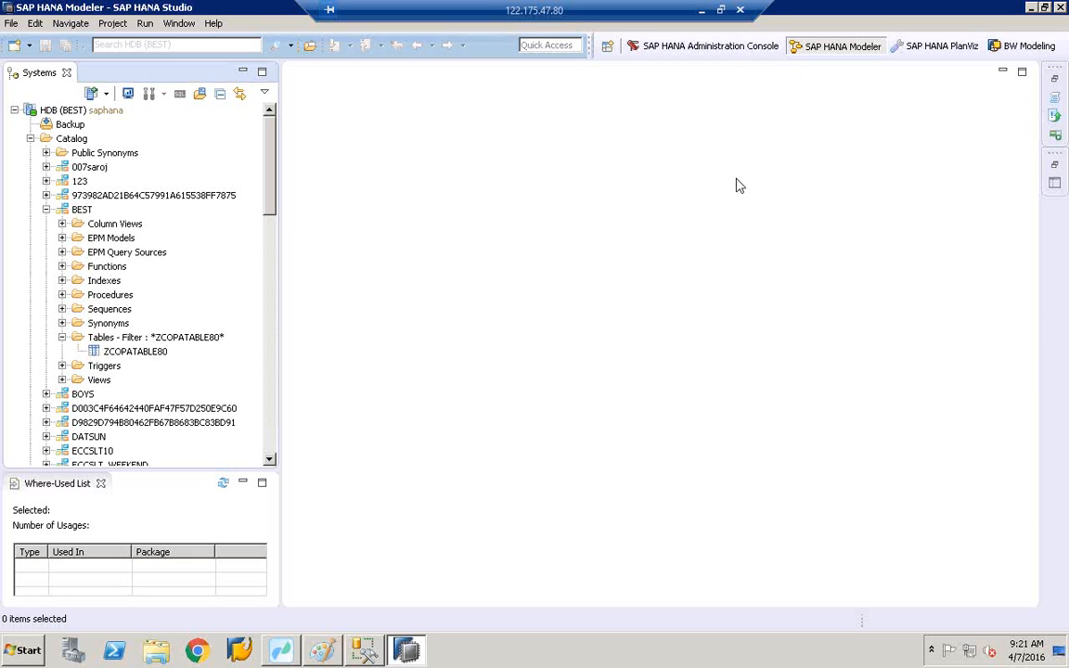
left_click(137, 340)
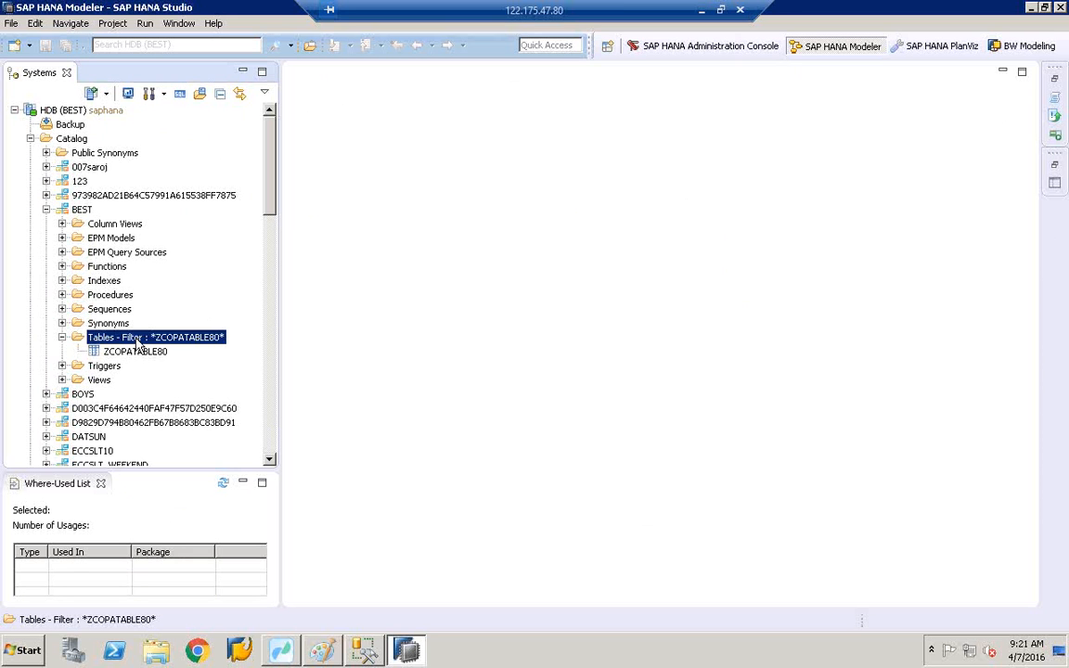
right_click(138, 340)
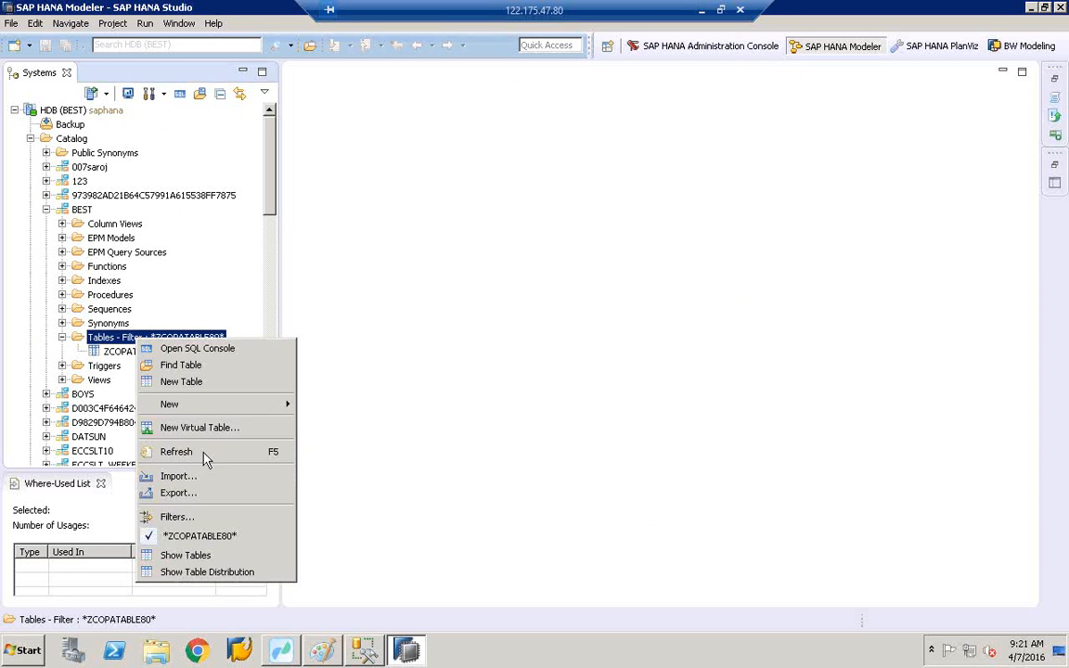
left_click(206, 522)
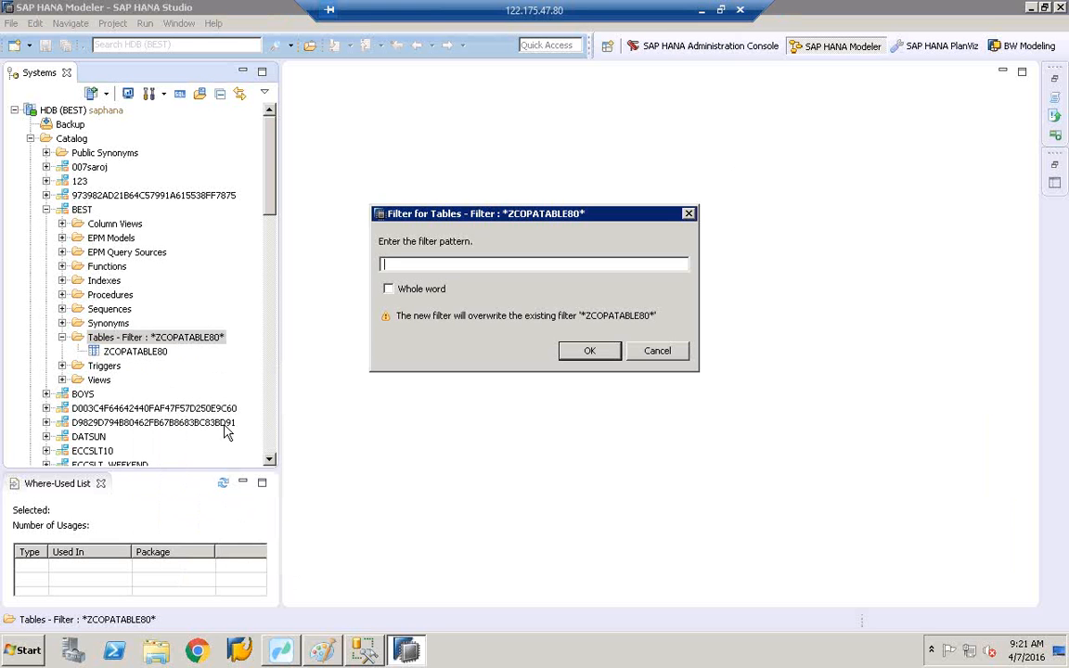
left_click(282, 649)
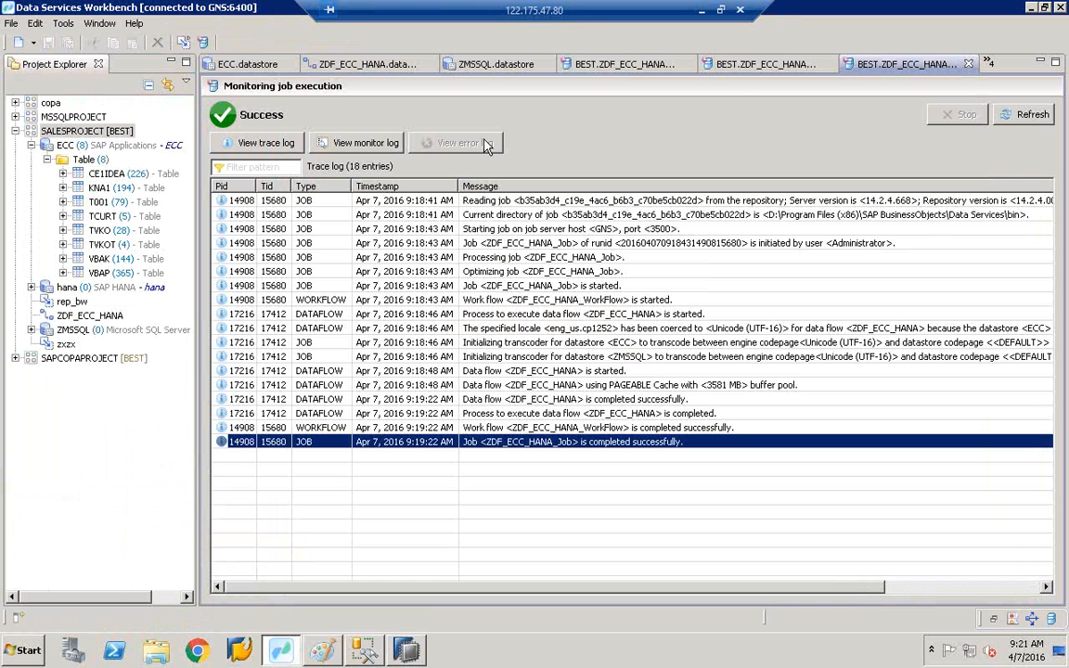
- In ZDF_ECC_HANA, select ZCOMPANYCODE1000's table name text (hana datastore, owner BEST)
left_click(475, 70)
left_click(366, 64)
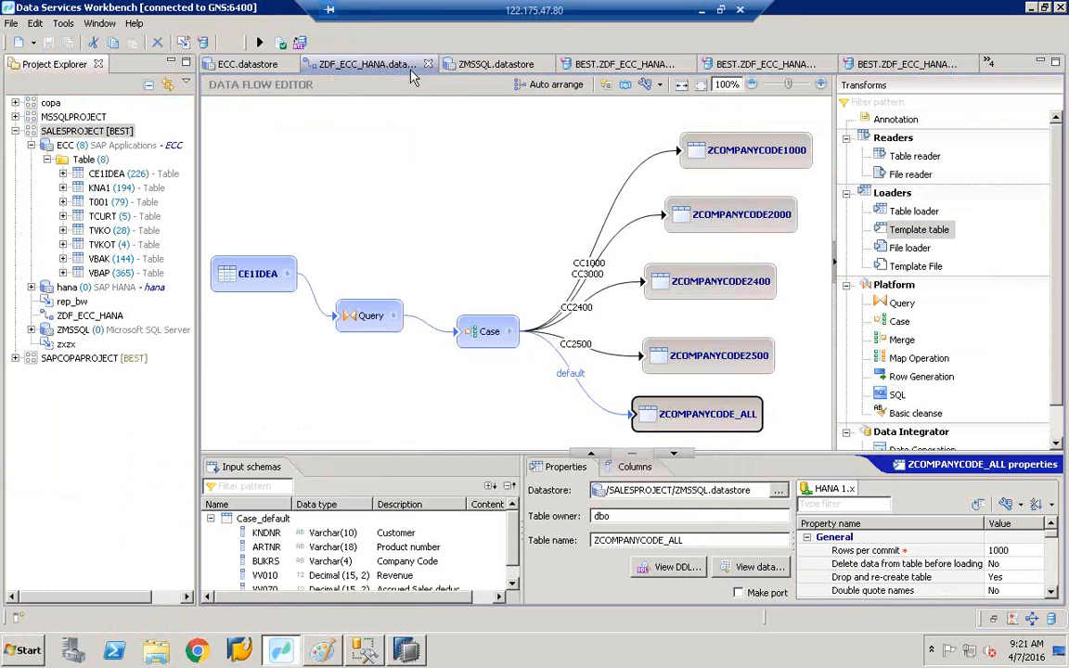
left_click(743, 154)
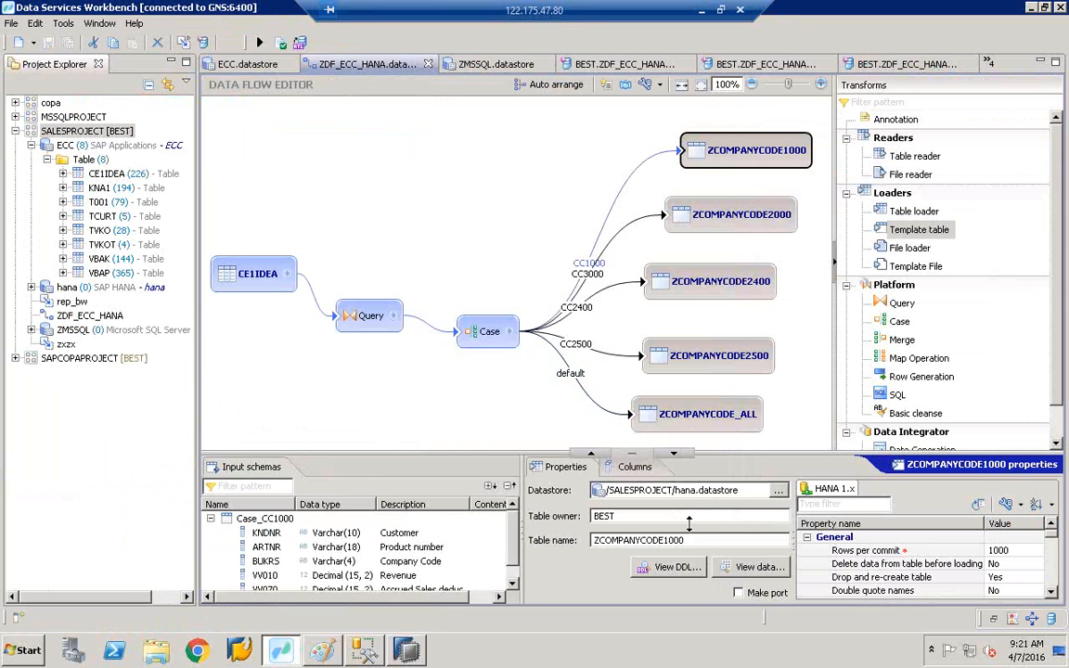
left_click_drag(691, 540, 558, 544)
key("ctrl+c")
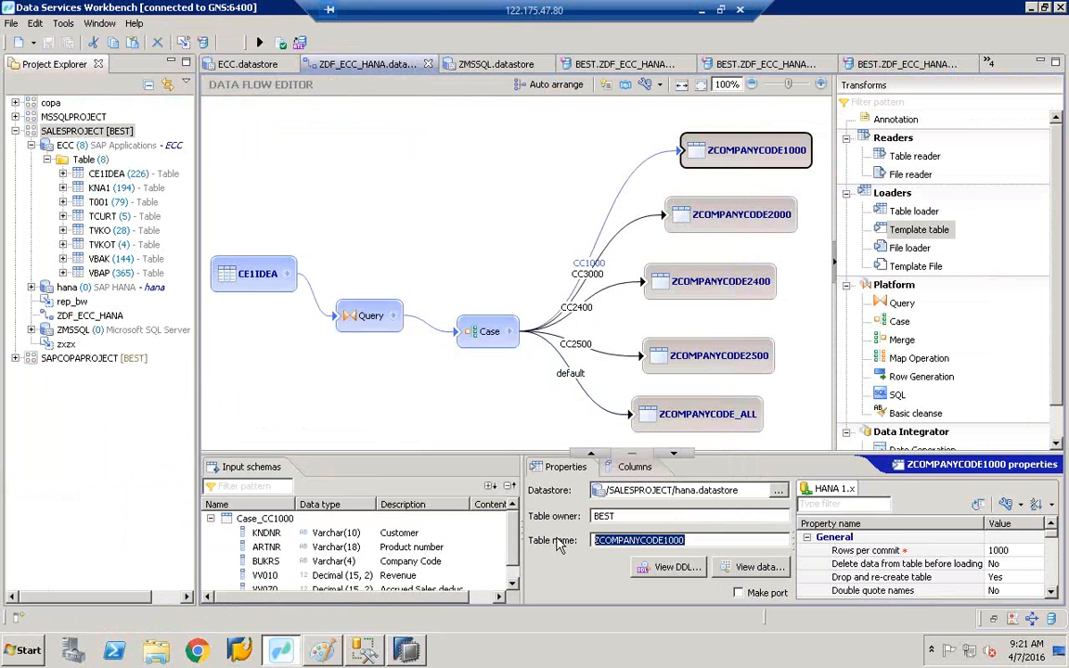
- Filter HANA Studio's tables to ZCOMPANYCODE1000 as a whole word and open its data preview
left_click(406, 648)
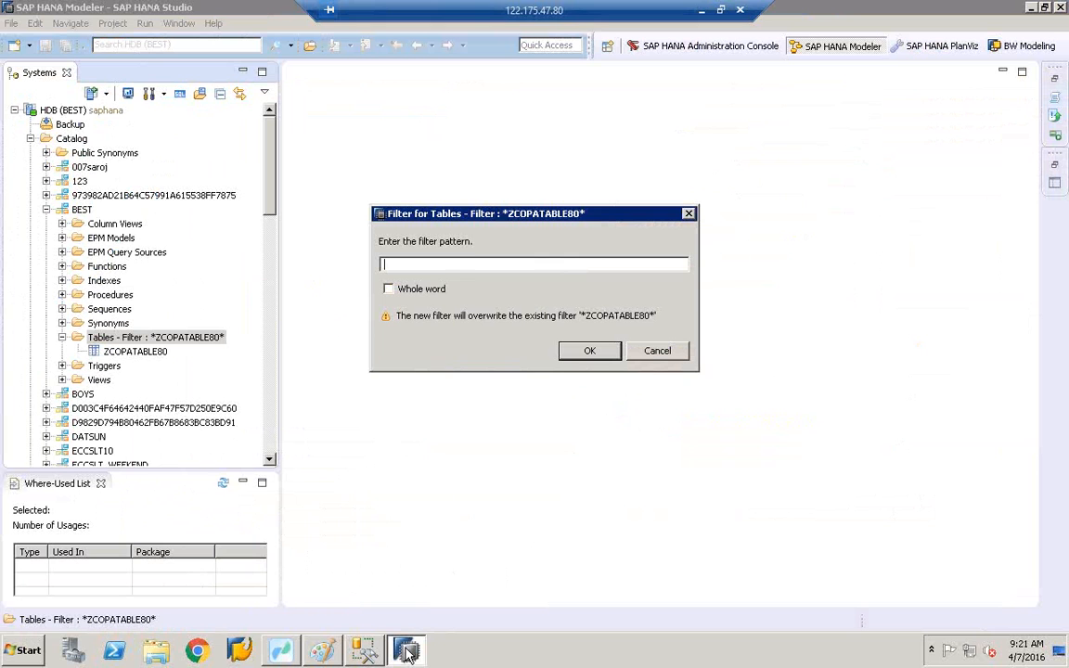
key("ctrl+v")
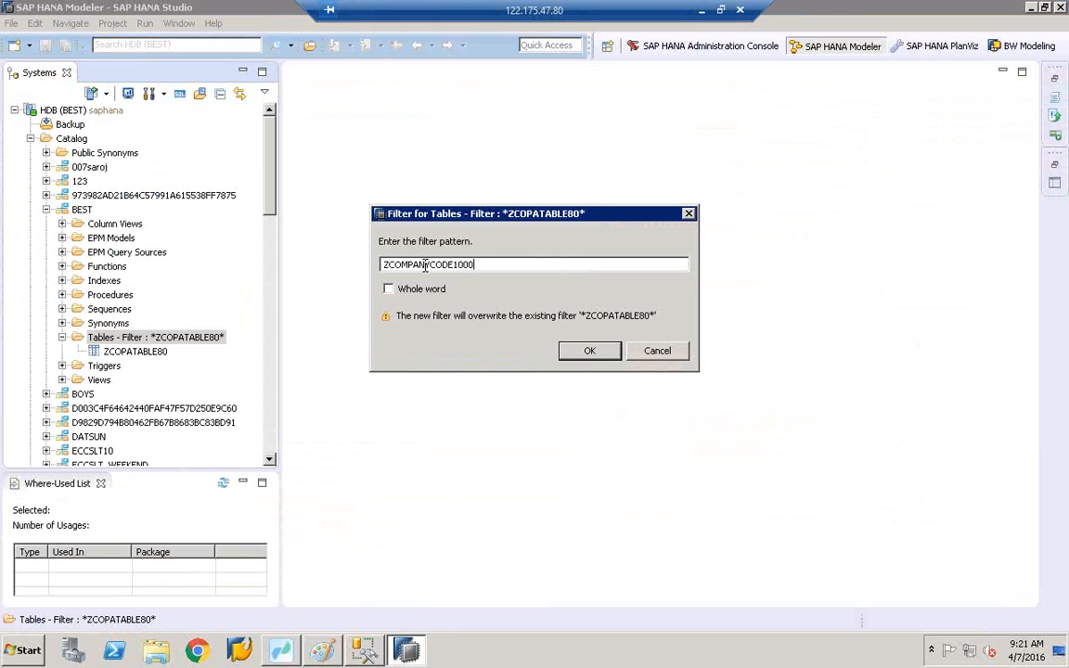
left_click(432, 289)
left_click(598, 356)
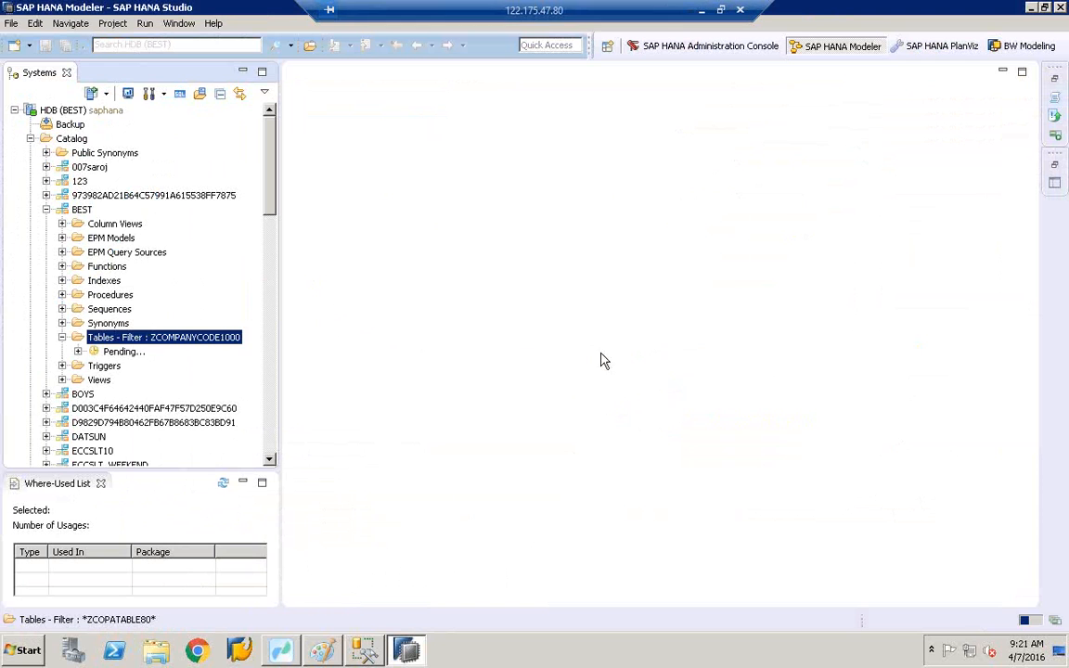
left_click(163, 354)
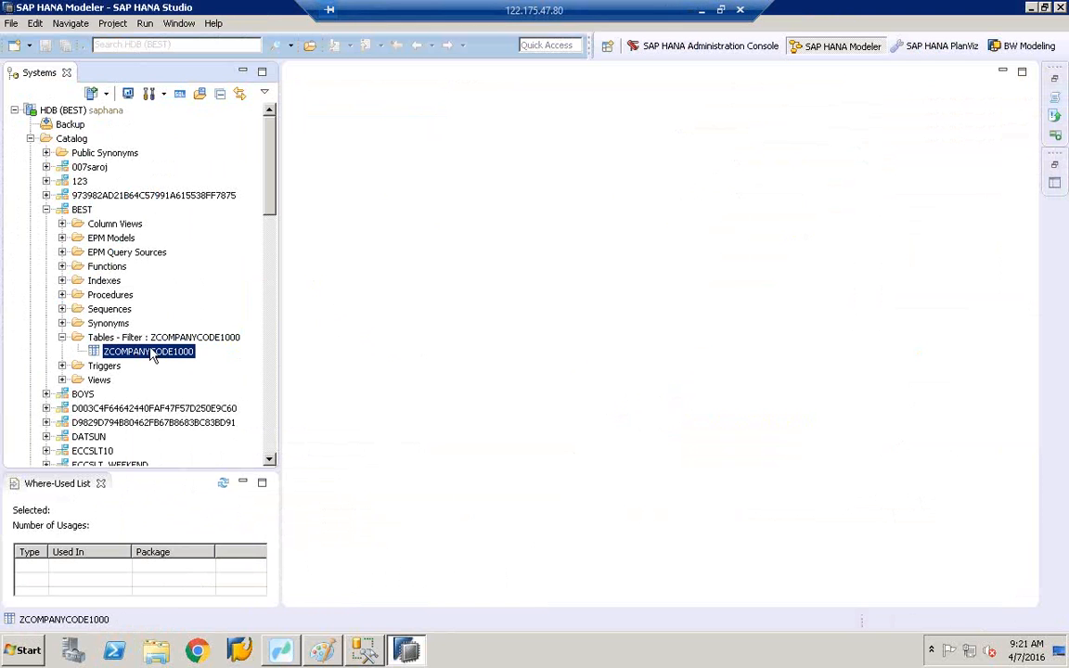
right_click(148, 361)
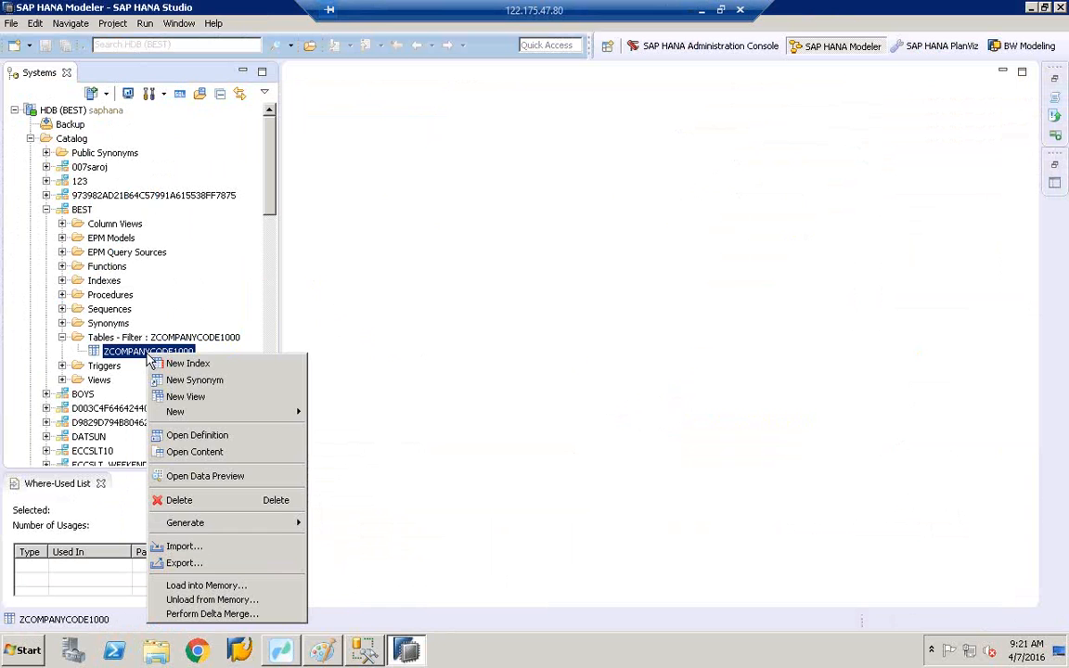
left_click(243, 479)
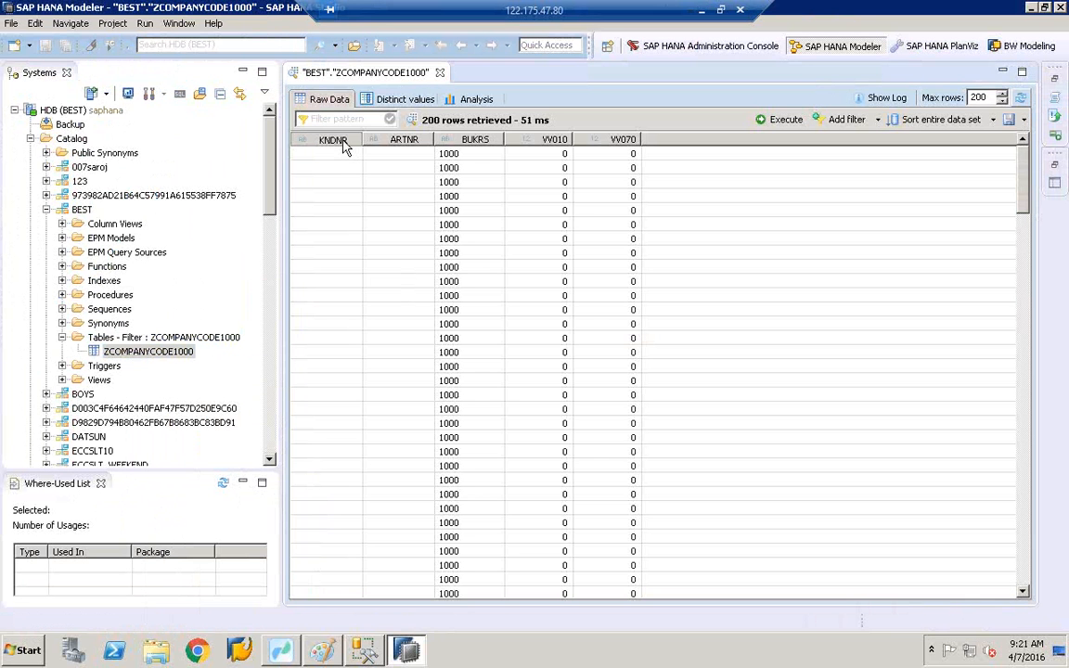
- Sort the preview by KNDNR and VV070, then show distinct BUKRS values: only 1000 across 57,135 rows
left_click(343, 143)
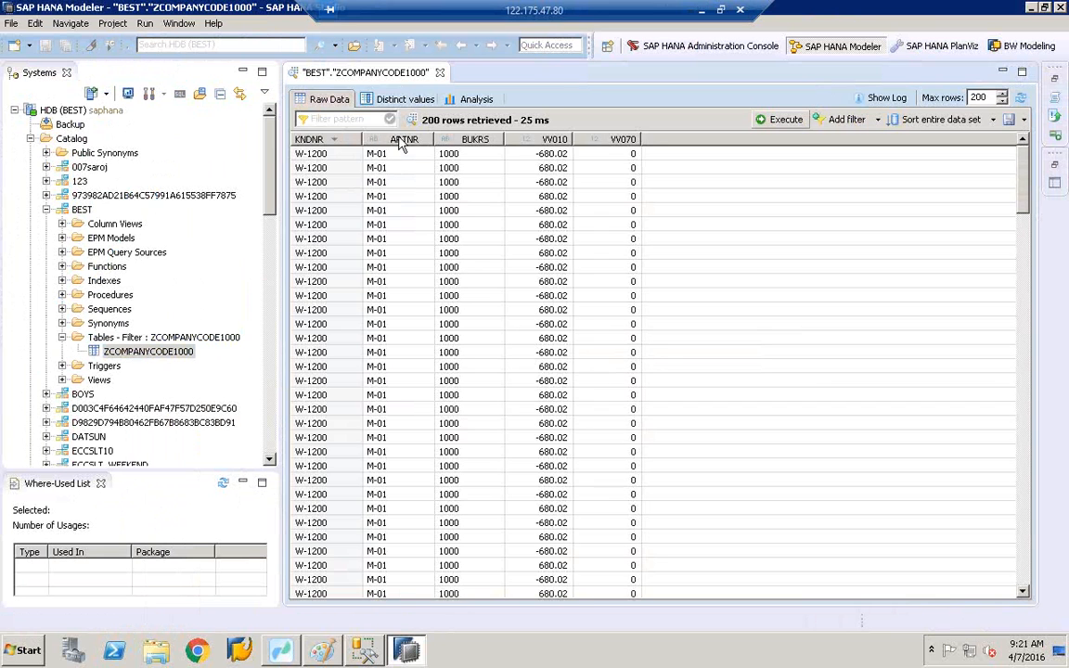
left_click(613, 139)
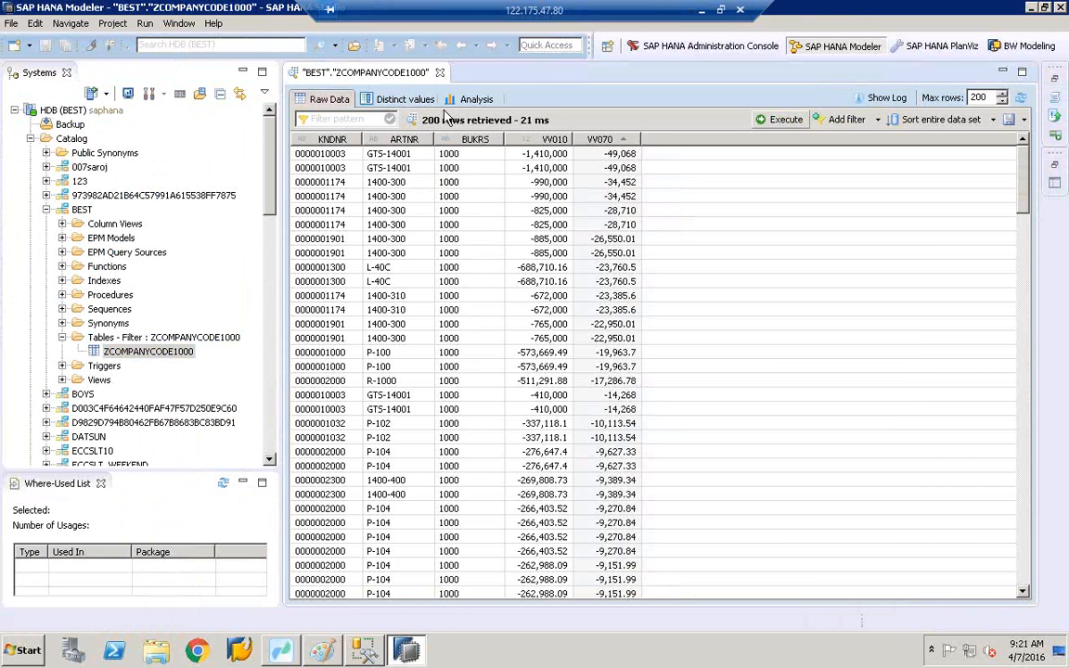
left_click(397, 100)
left_click(364, 197)
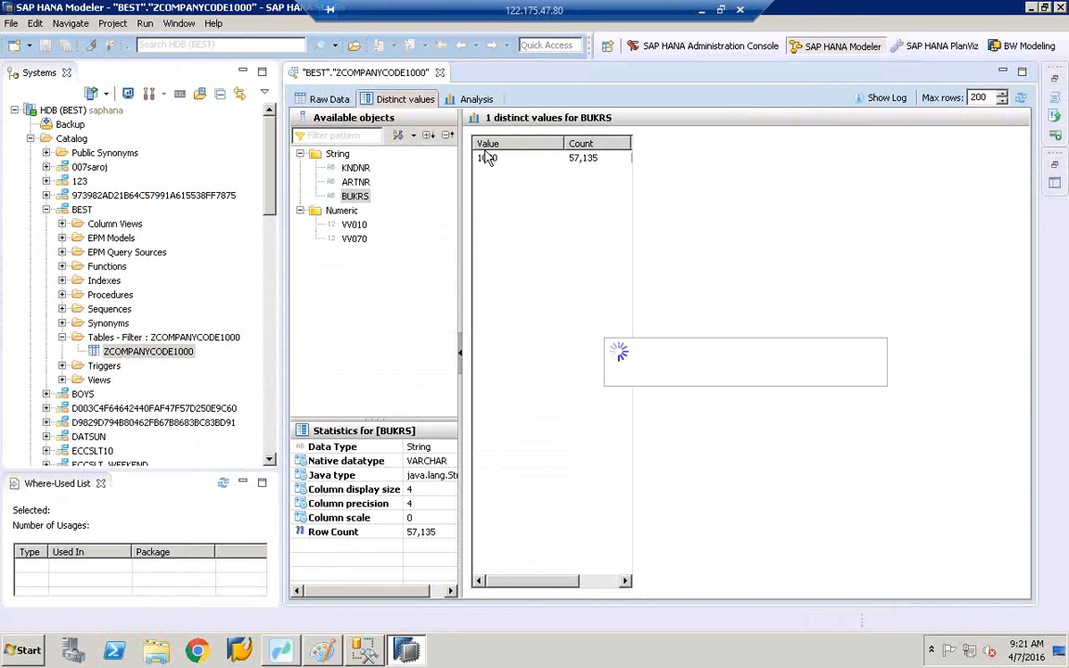
- Reopen the Tables folder's filter settings and bring Data Services Workbench forward
left_click(171, 340)
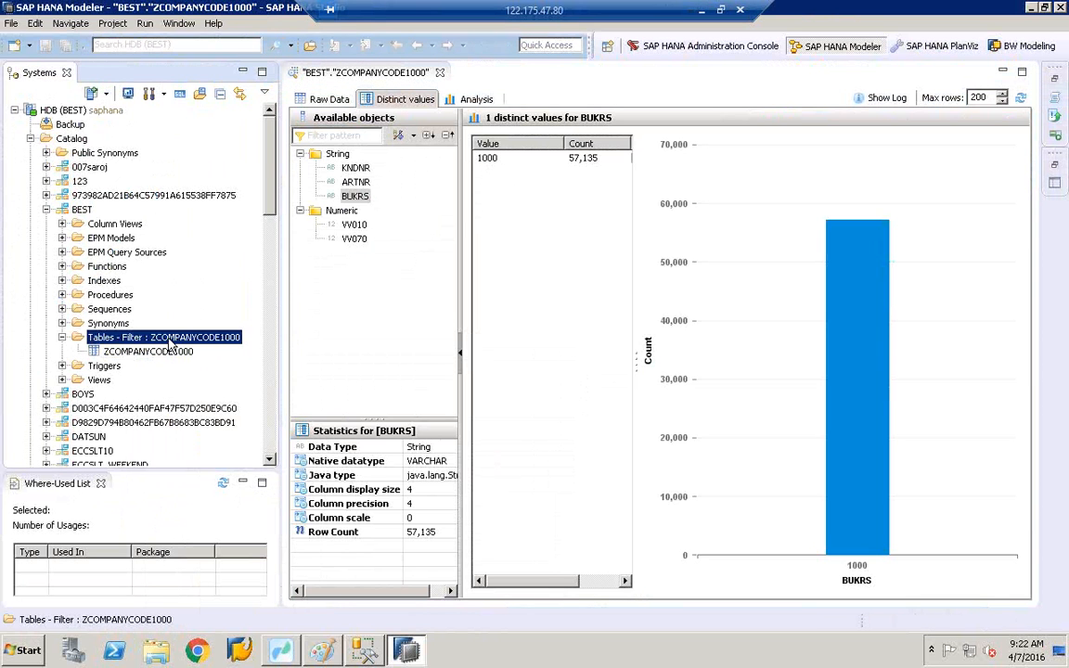
right_click(170, 341)
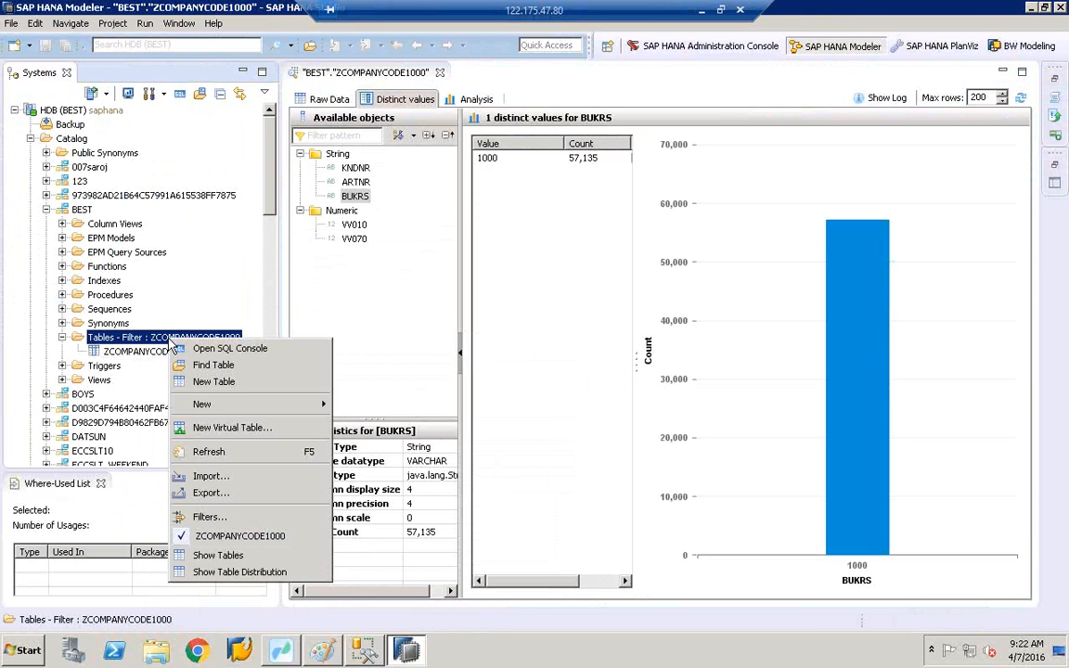
left_click(234, 517)
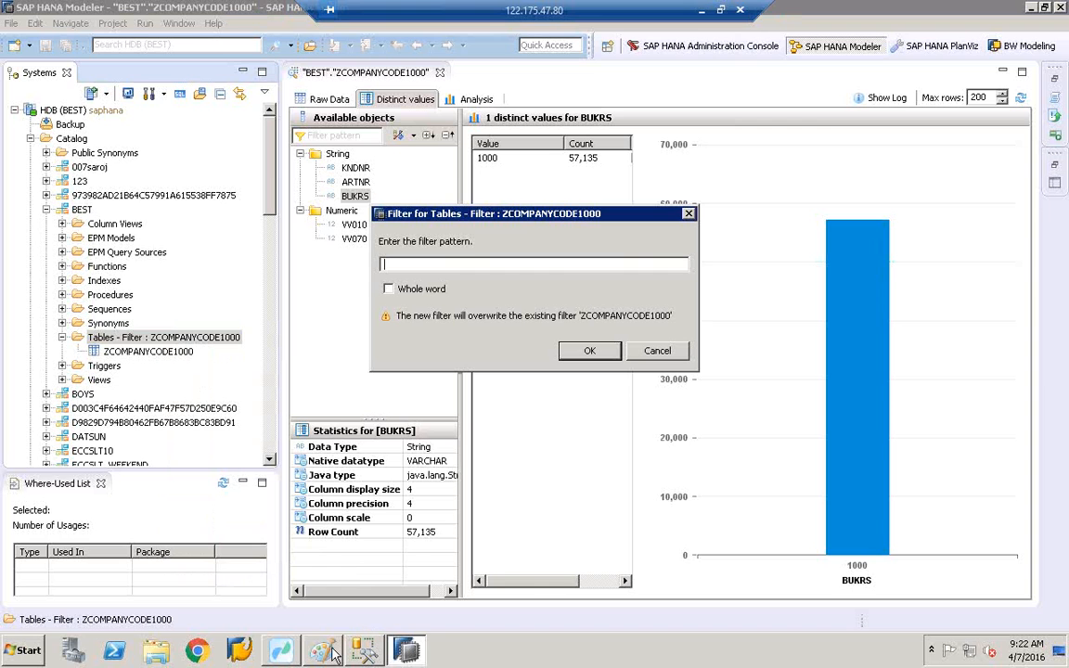
left_click(281, 652)
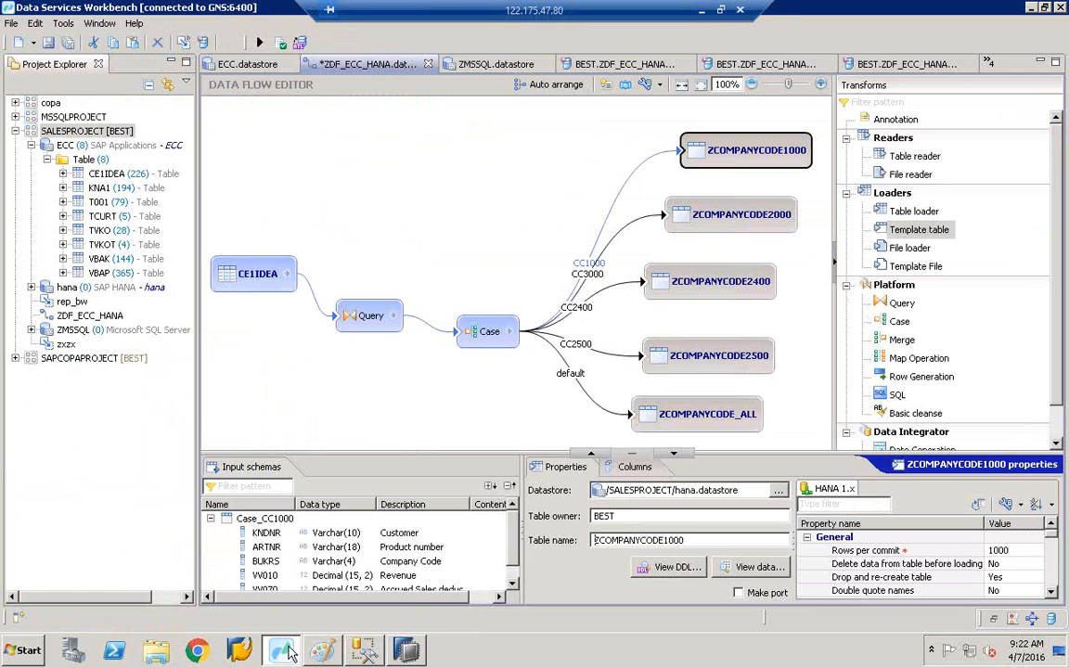
- Copy the table name ZCOMPANYCODE3000 from the ZCOMPANYCODE2000 target's properties
left_click(731, 214)
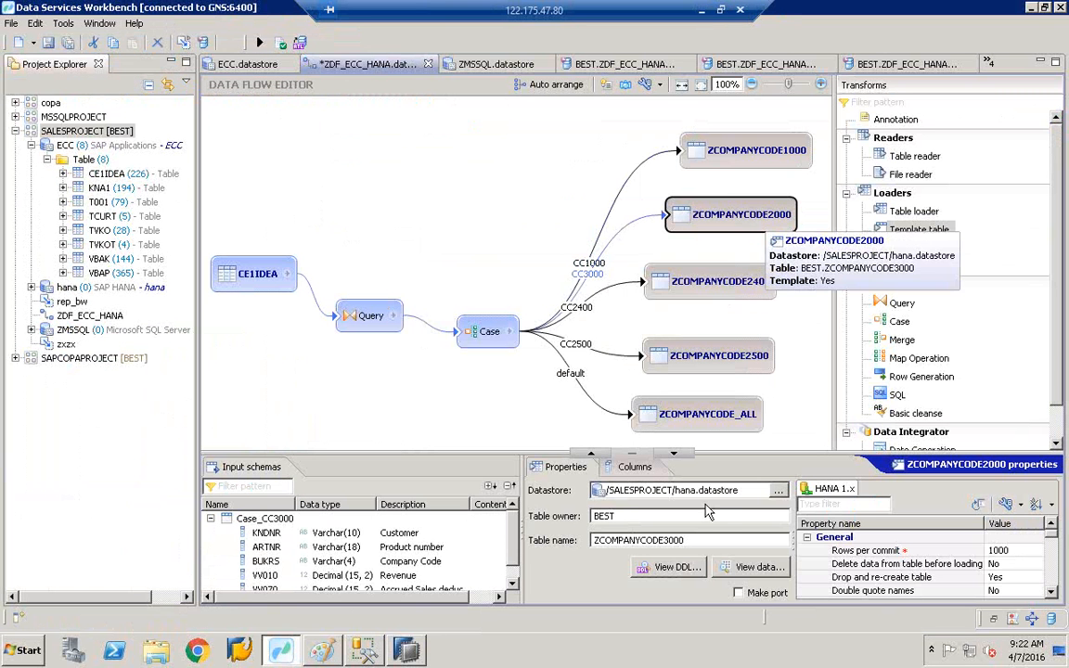
left_click(693, 541)
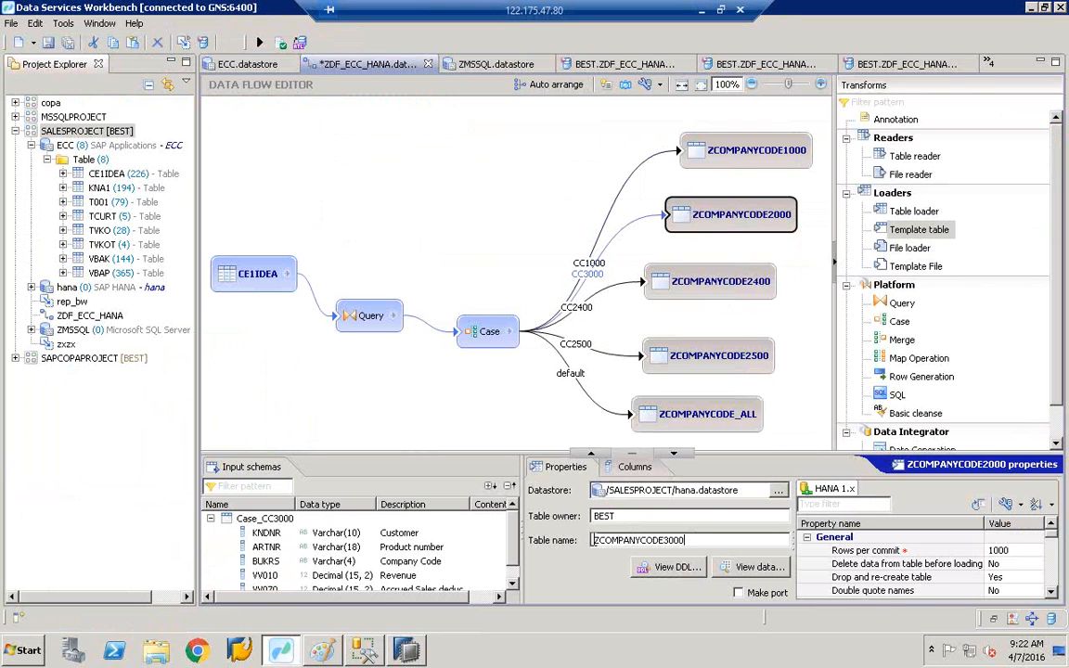
double_click(642, 541)
key("ctrl+c")
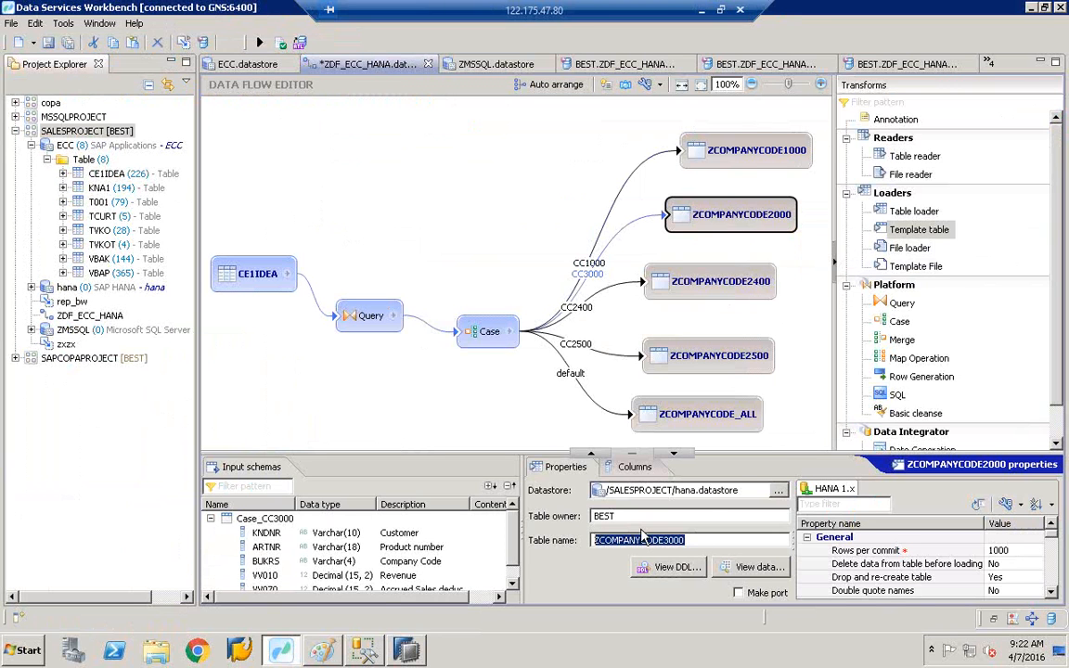
left_click(410, 654)
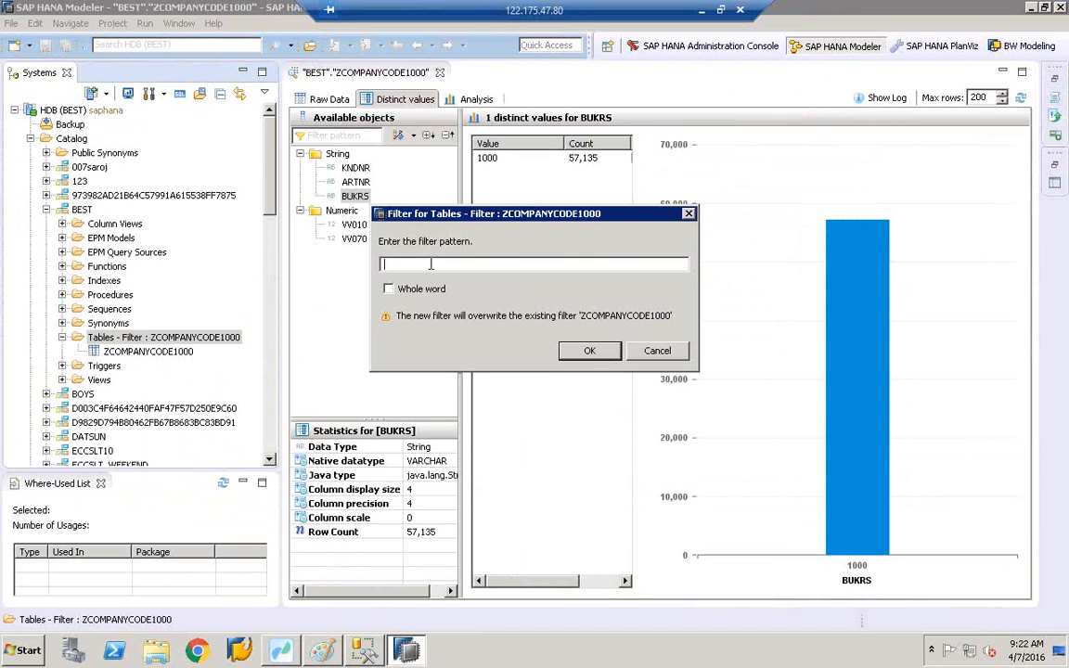
- Filter to ZCOMPANYCODE3000 and preview distinct BUKRS values: only 3000 across 12,742 rows
key("ctrl+v")
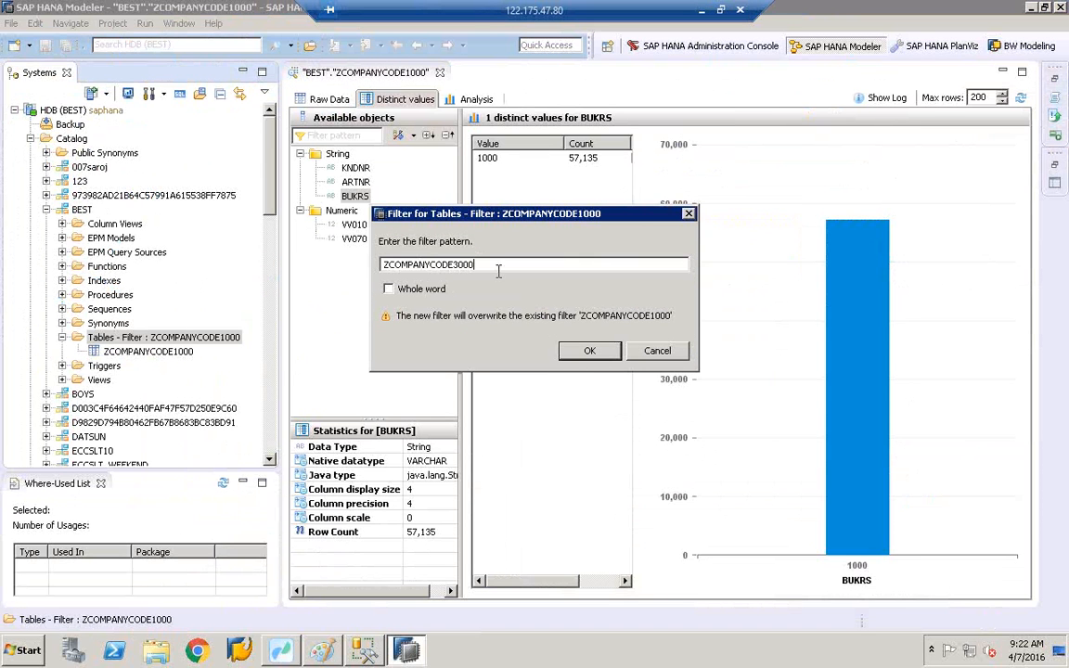
left_click(590, 351)
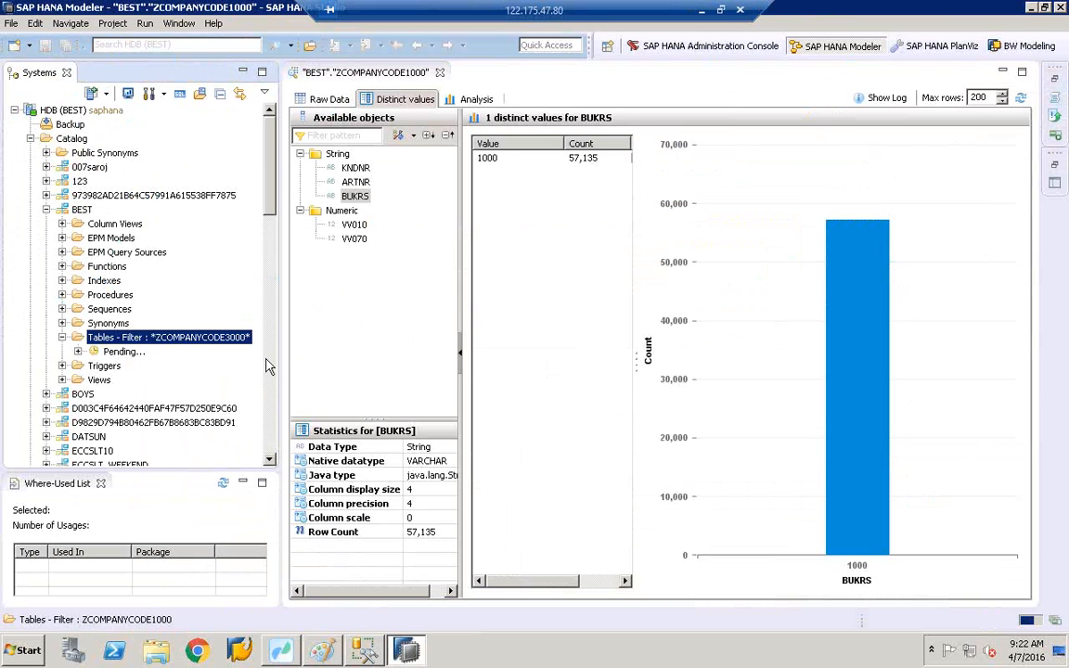
left_click(170, 361)
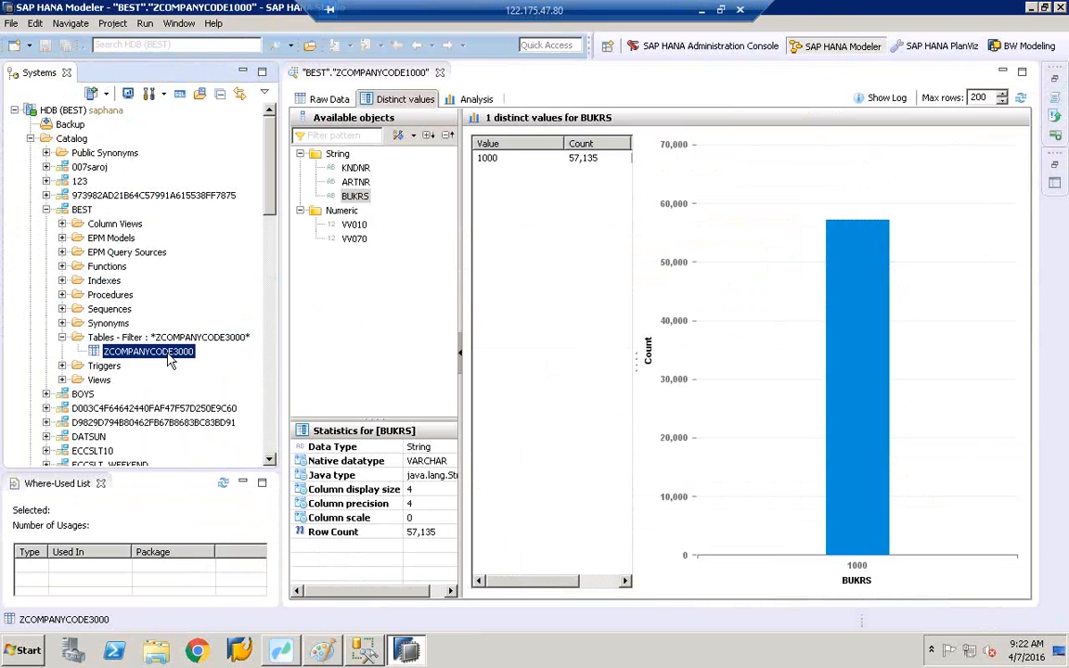
right_click(170, 361)
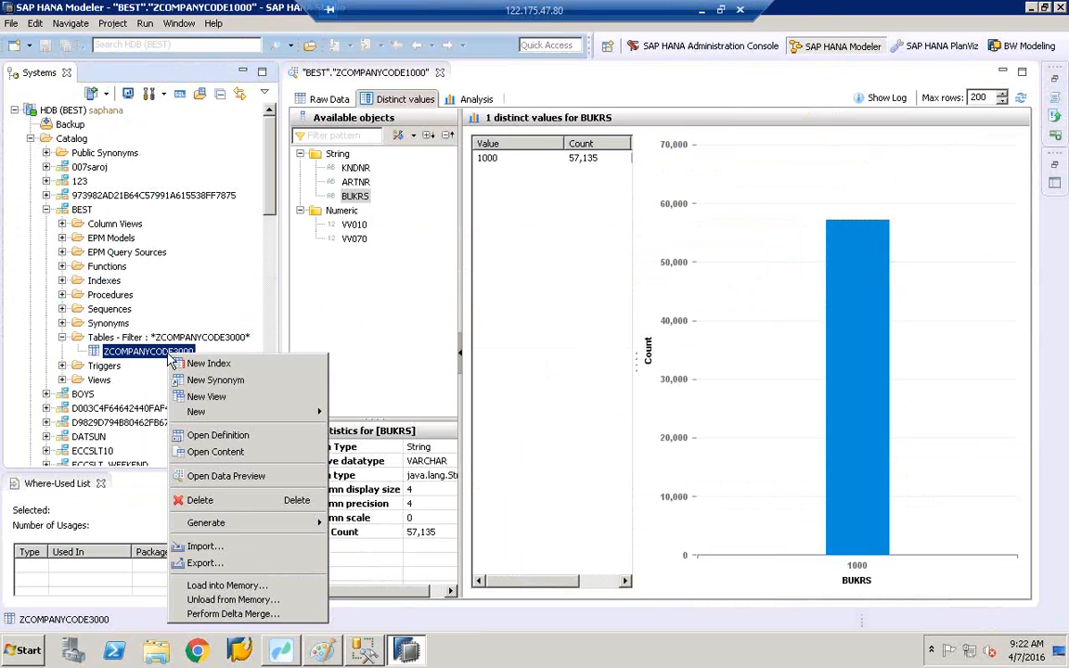
left_click(232, 477)
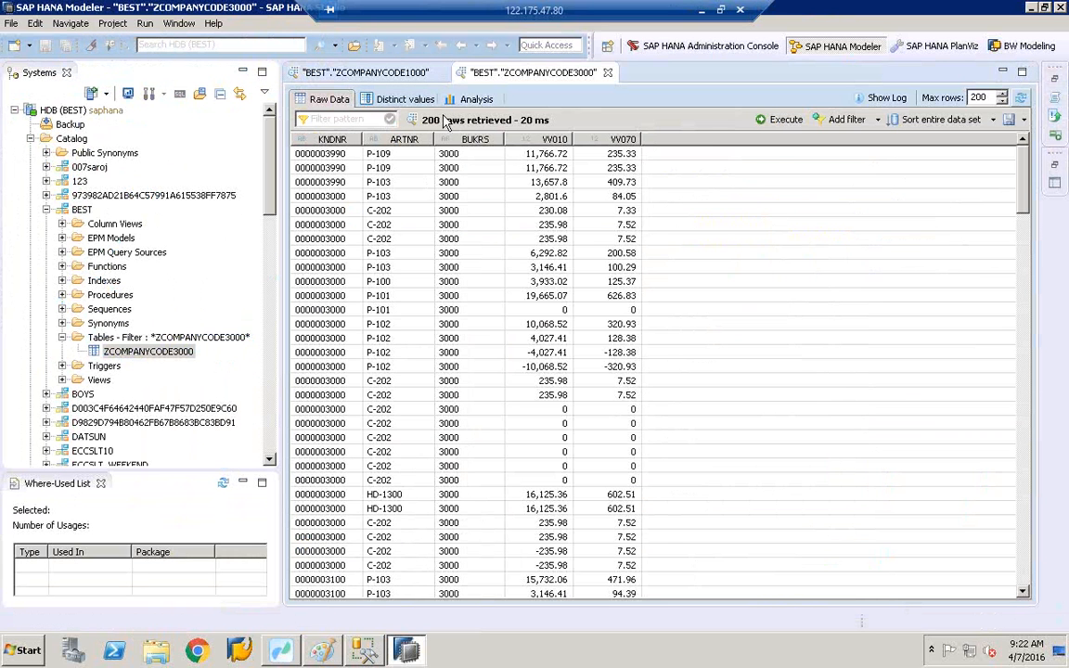
left_click(399, 100)
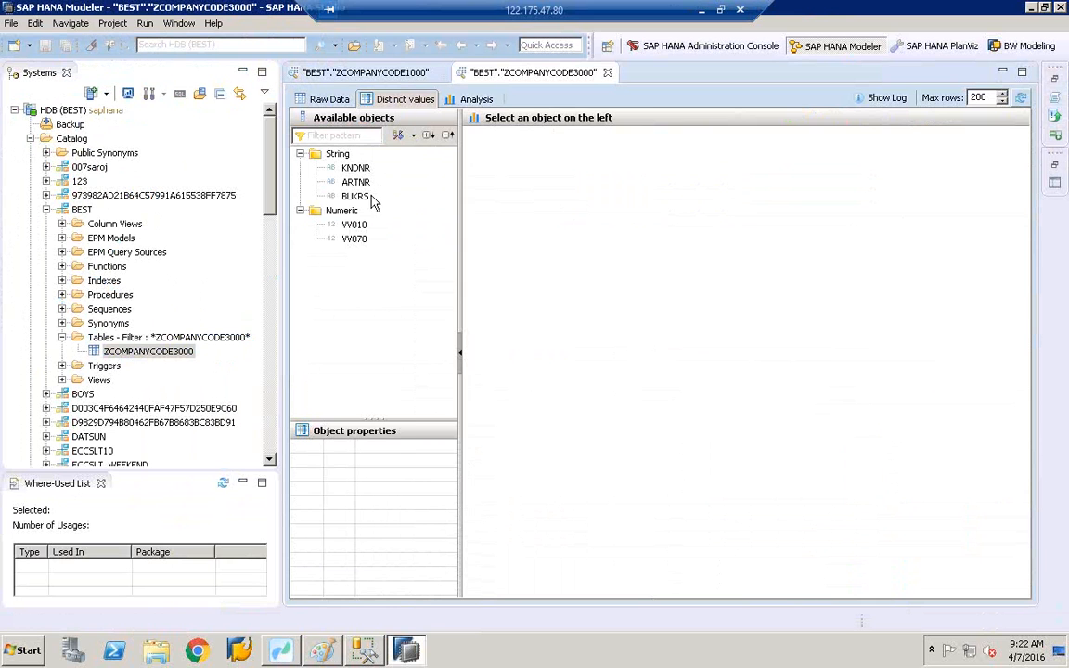
left_click(368, 198)
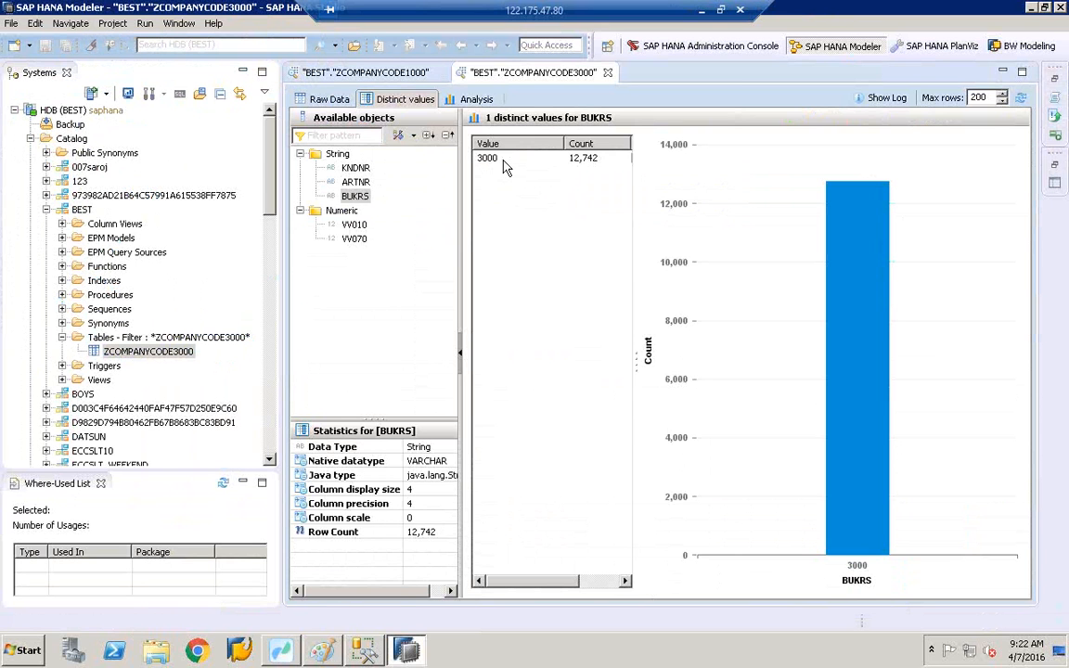
left_click(375, 651)
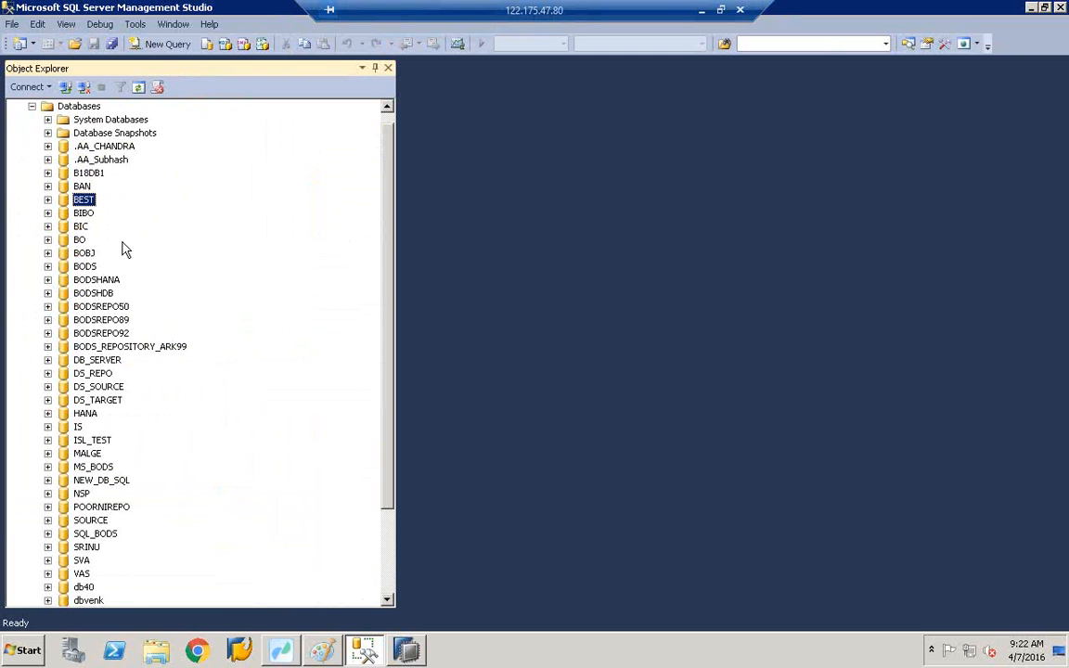
- Expand the BEST database's Tables folder and page down to the dbo.ZCOMPANYCODE tables
left_click(48, 201)
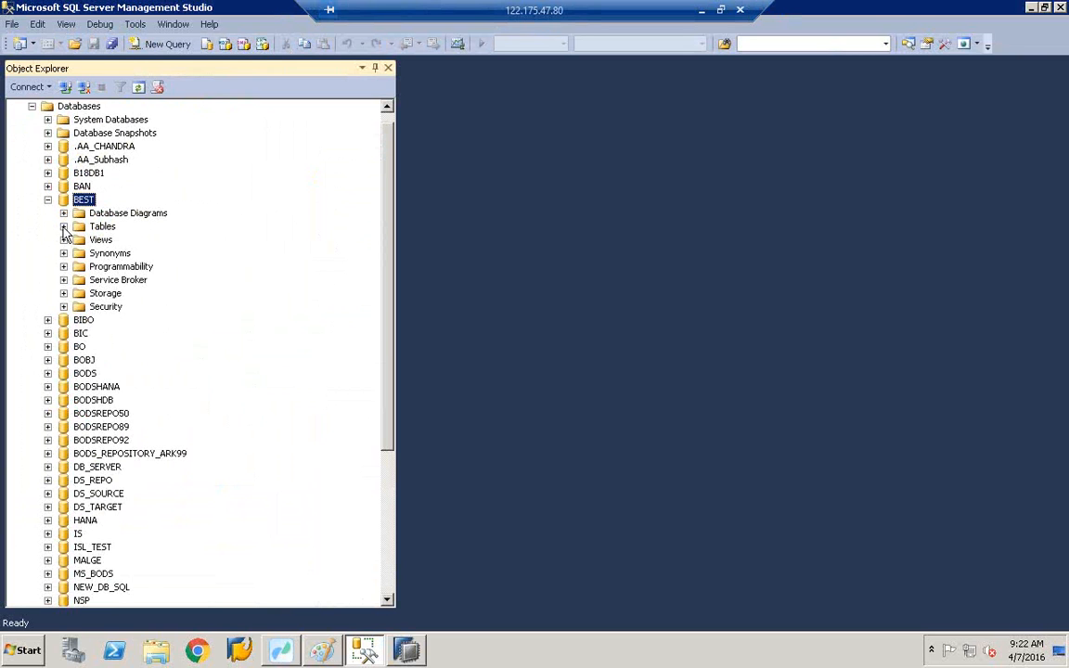
left_click(63, 226)
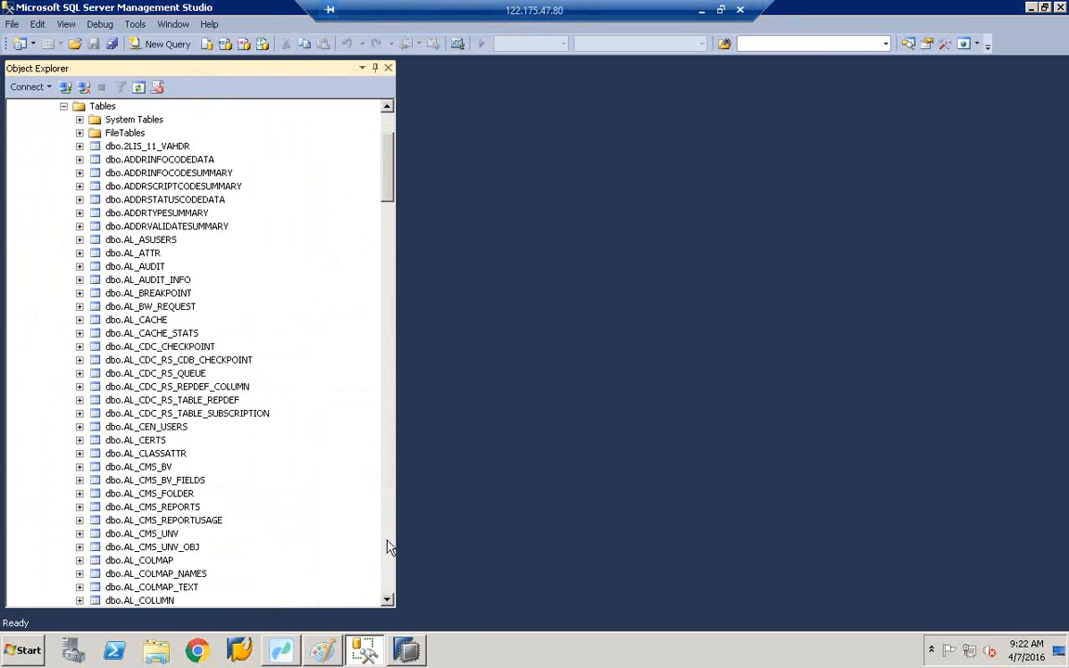
left_click(388, 574)
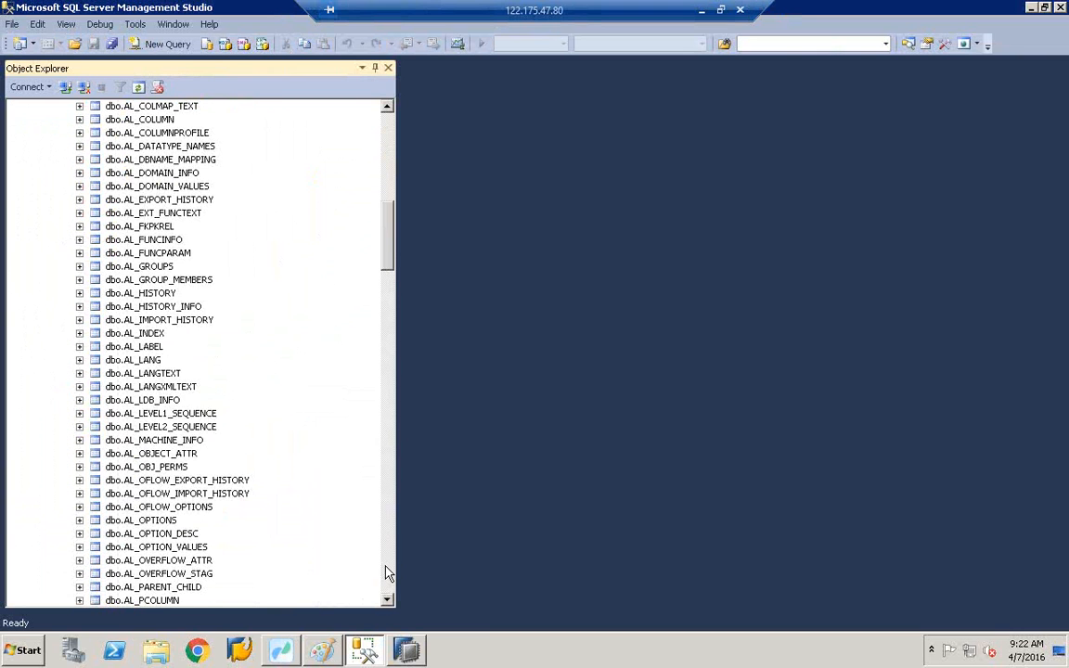
left_click(388, 573)
left_click(388, 574)
left_click(388, 574)
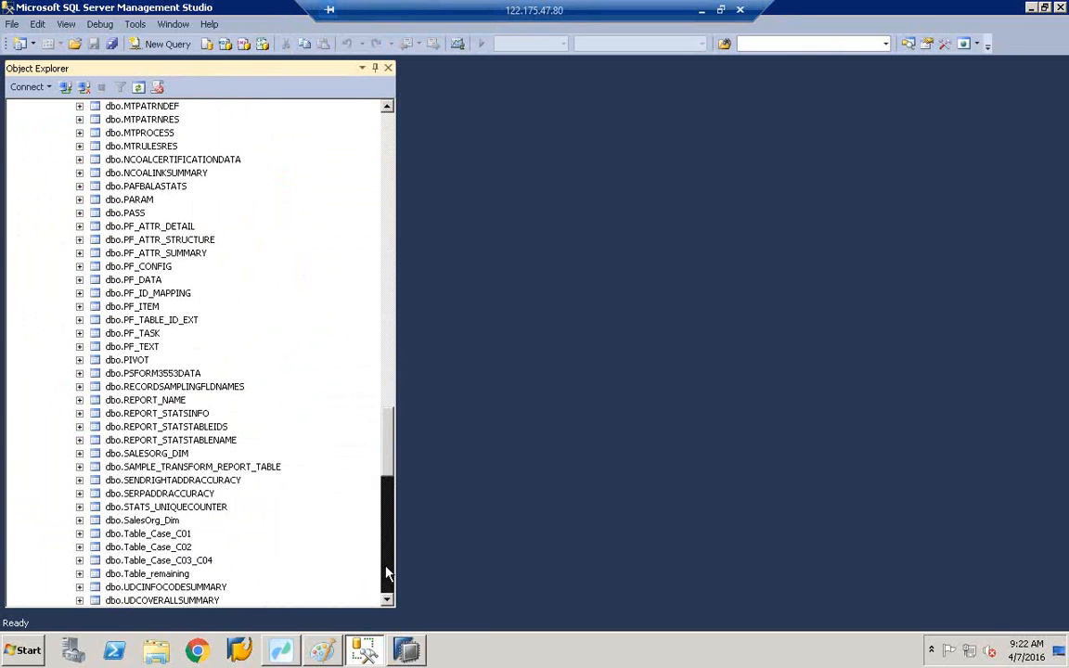
left_click(388, 574)
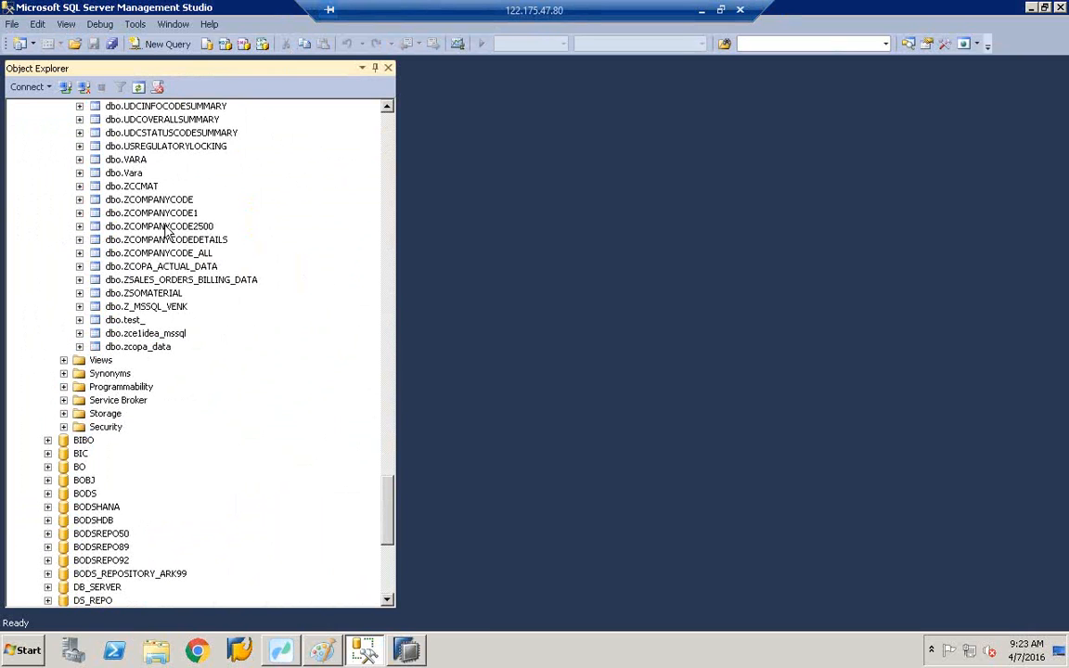
- Confirm in Workbench that the ZCOMPANYCODE2500 target uses the ZMSSQL datastore with owner dbo
left_click(295, 654)
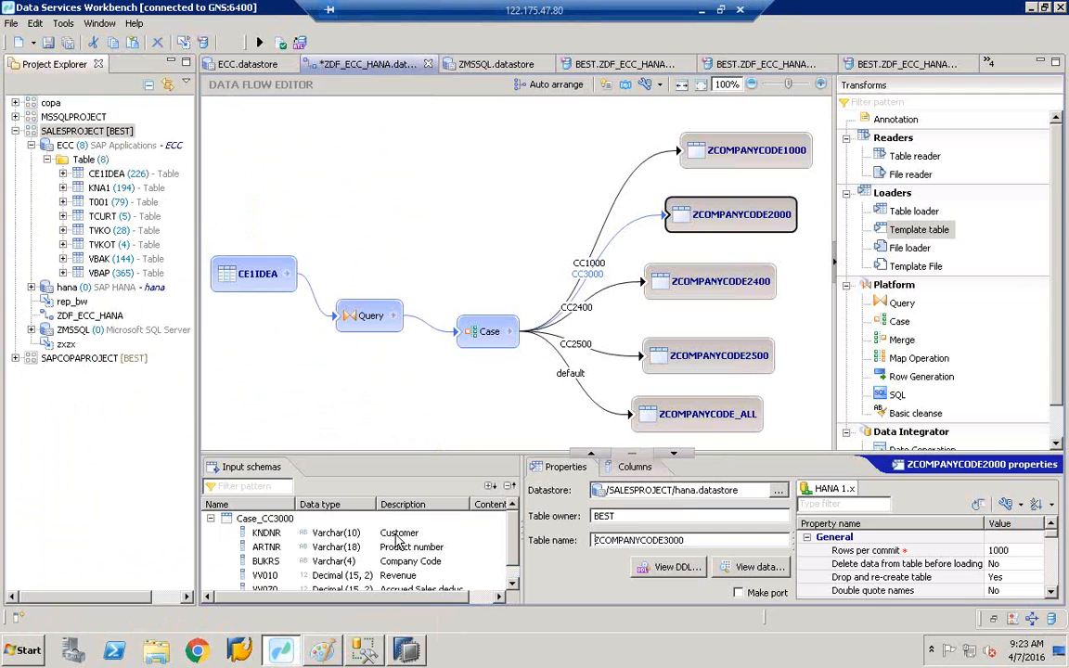
left_click(710, 362)
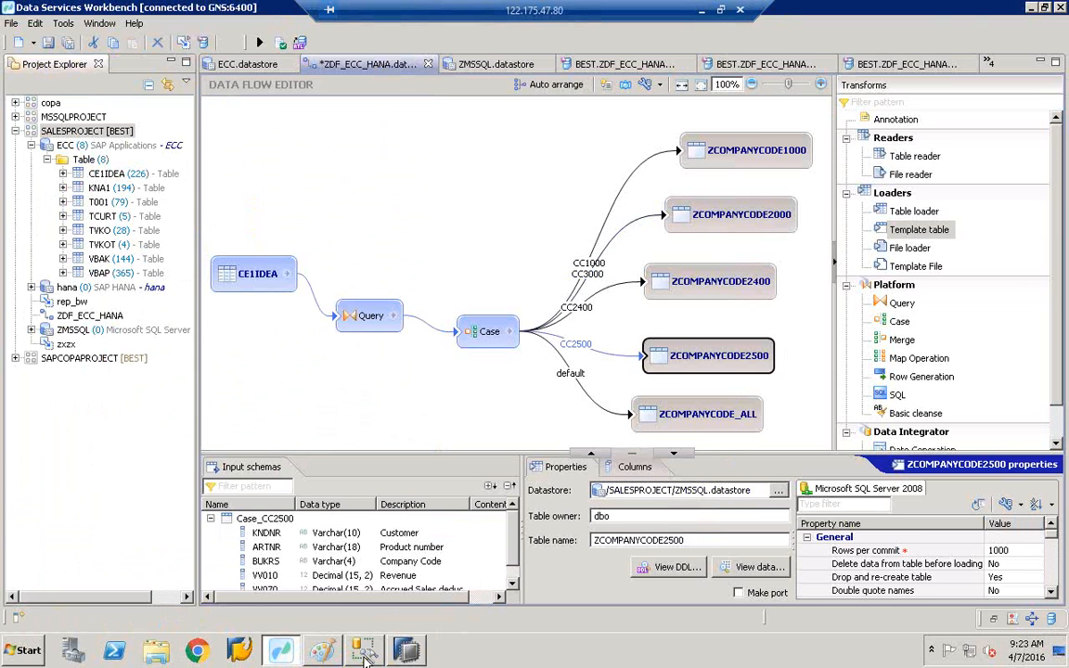
mouse_move(363, 652)
left_click(362, 614)
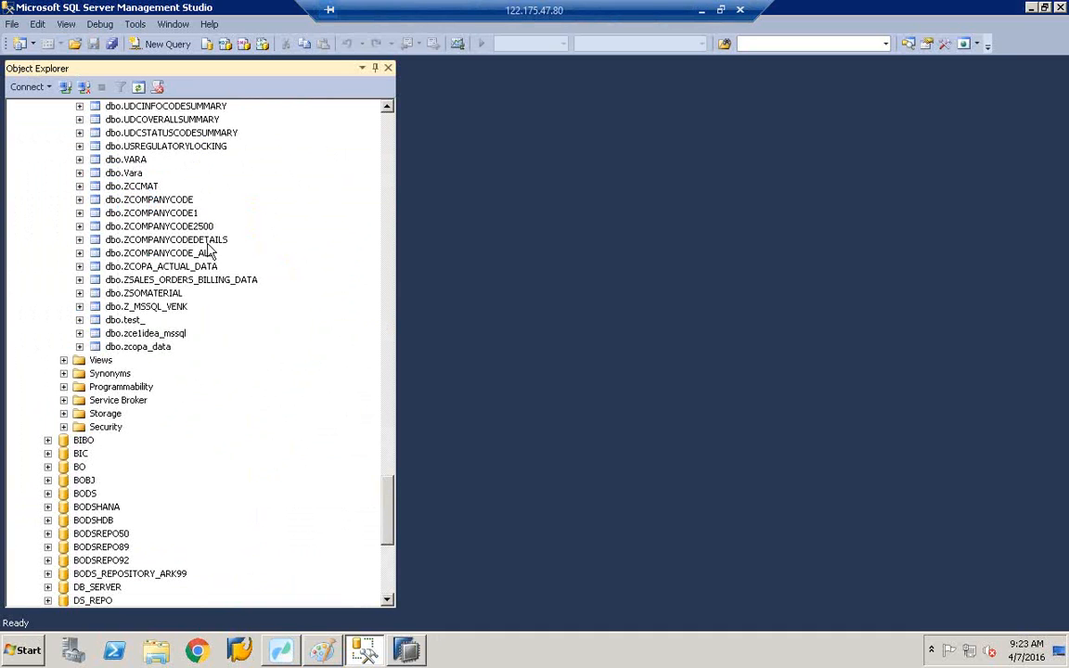
- Select the top 1000 rows of dbo.ZCOMPANYCODE2500, all carrying BUKRS 2500
left_click(188, 231)
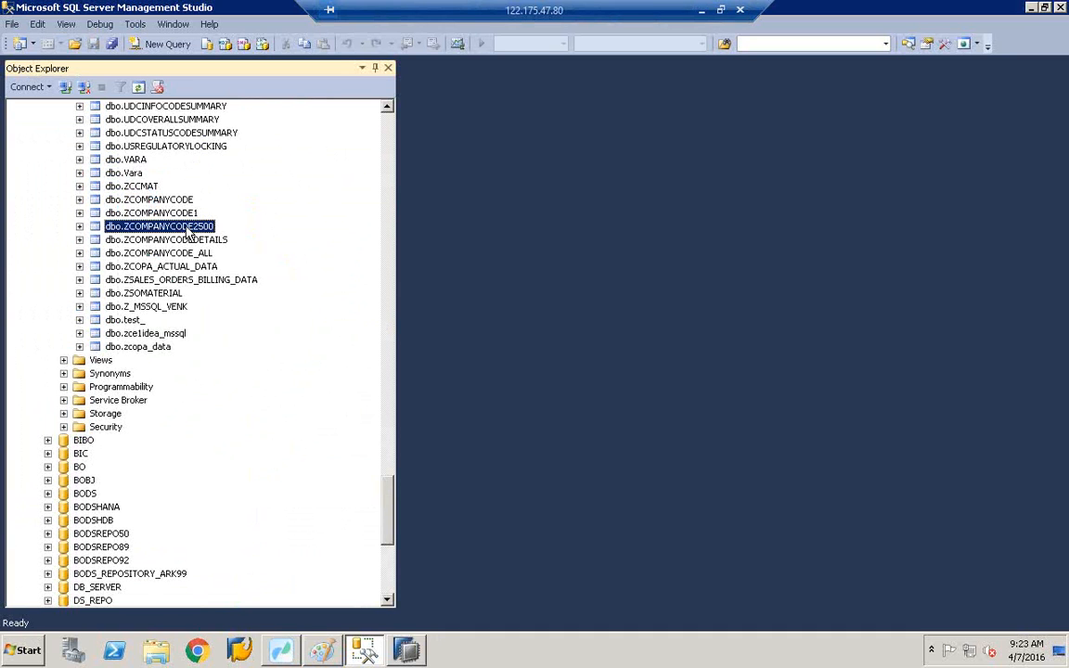
right_click(185, 227)
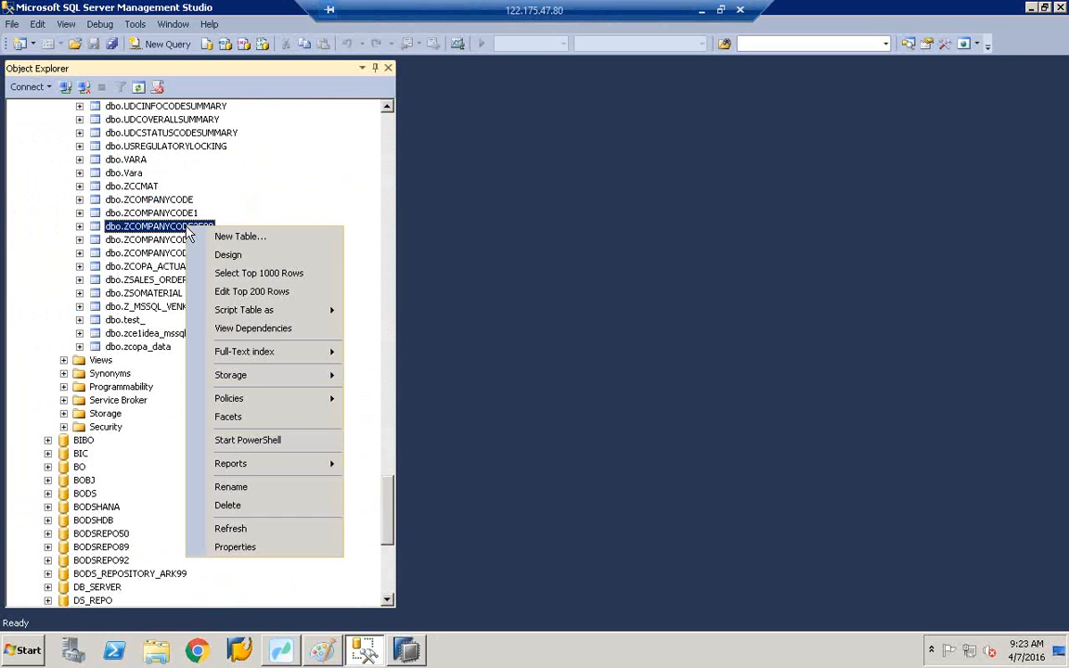
left_click(242, 275)
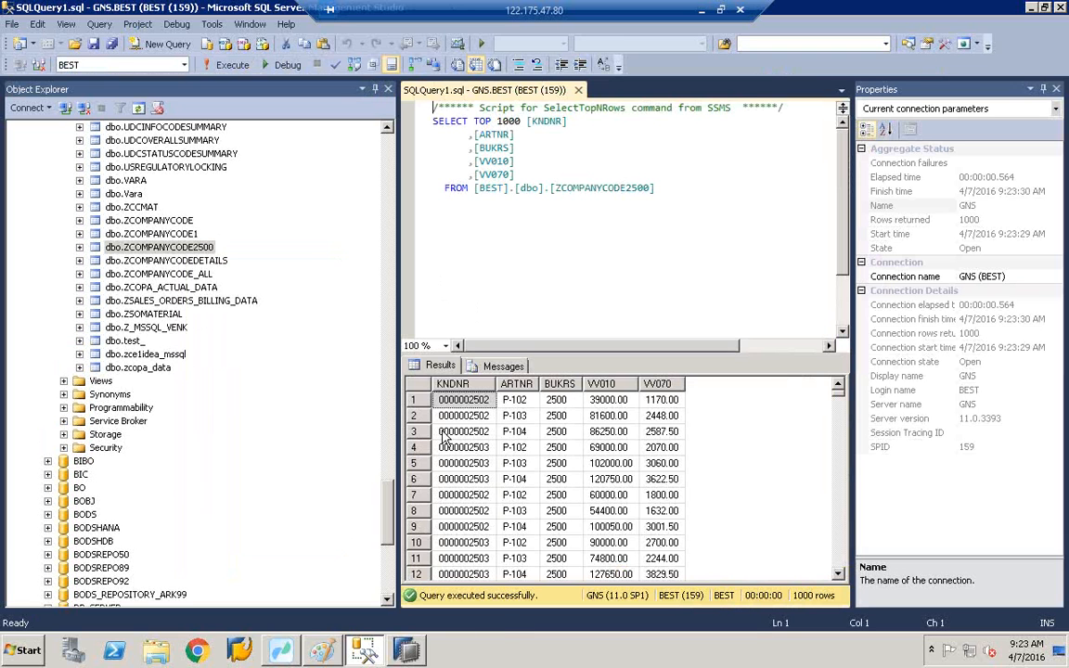
left_click(292, 653)
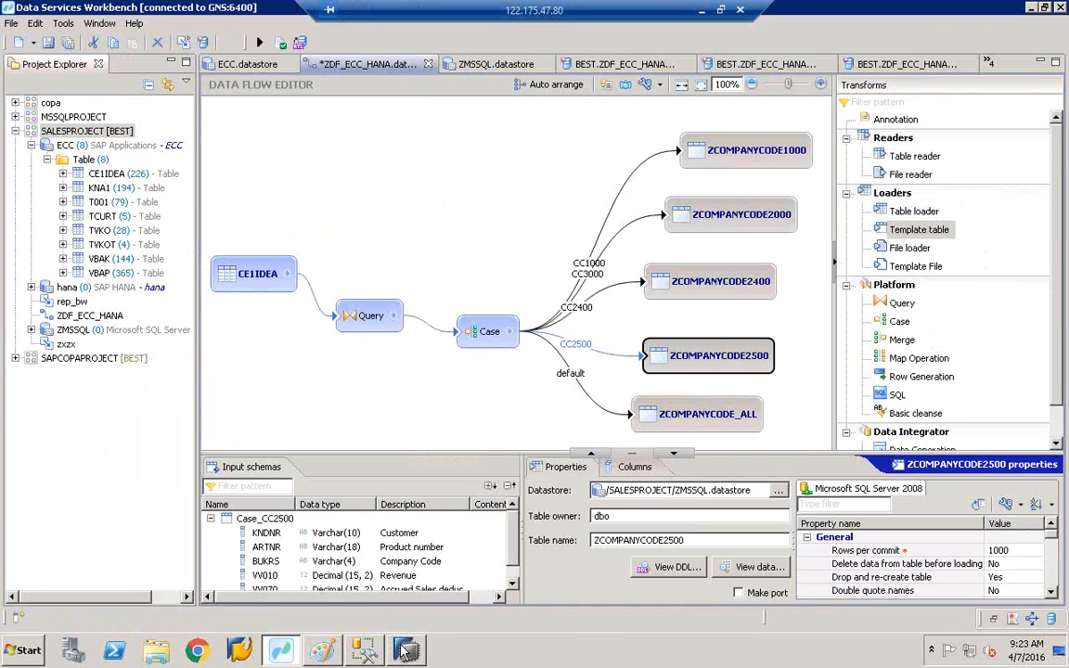
- Bring Management Studio back to the ZCOMPANYCODE2500 query's 1000-row results
left_click(364, 656)
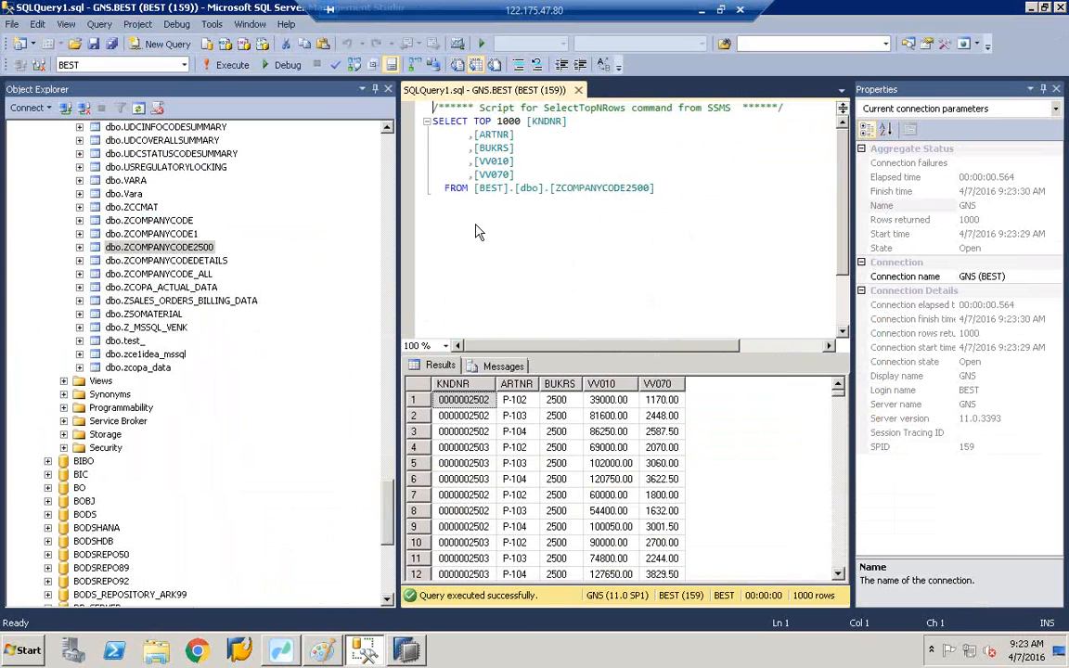
- Select the top 1000 rows of dbo.ZCOMPANYCODE_ALL
left_click(155, 276)
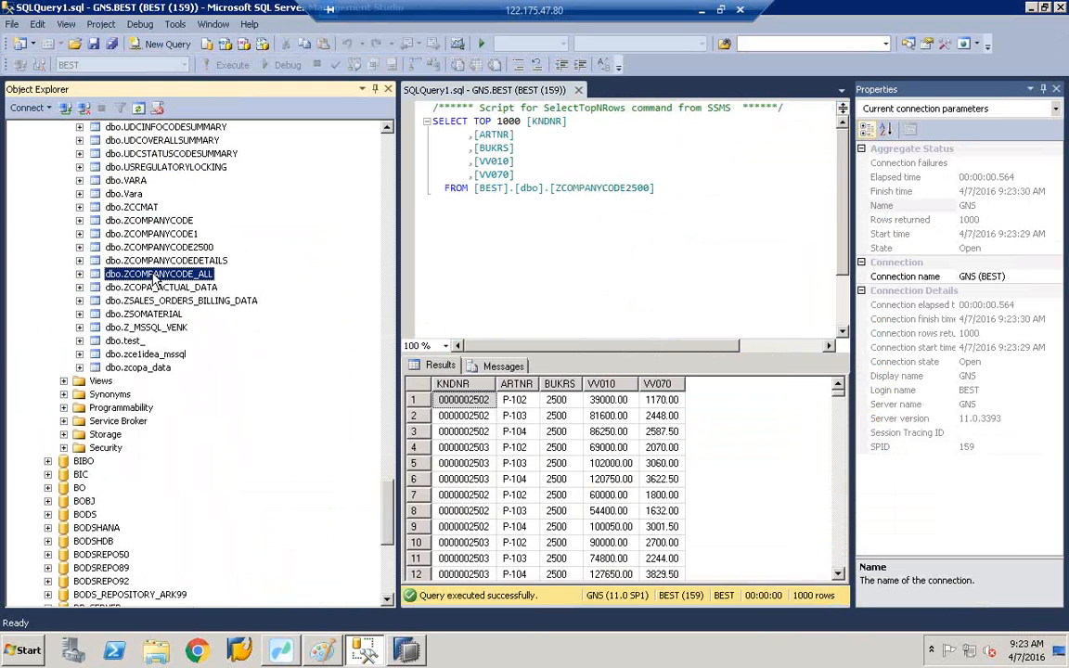
right_click(155, 279)
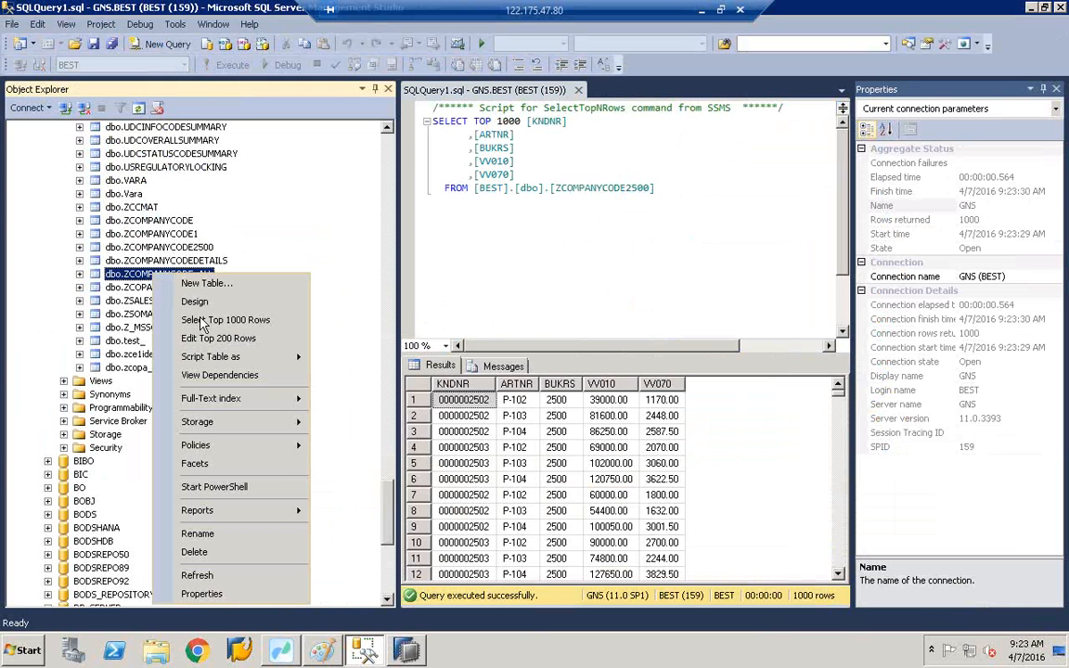
left_click(207, 321)
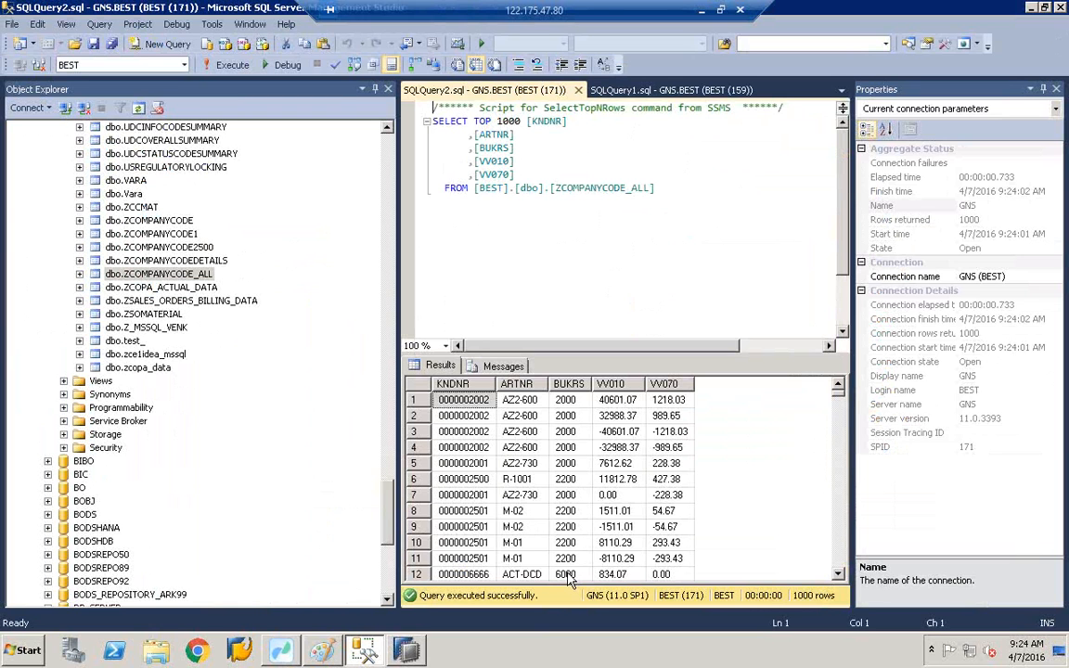
- Page through the ZCOMPANYCODE_ALL results to see mixed company codes like 2000, 2200 and 6000
left_click(838, 568)
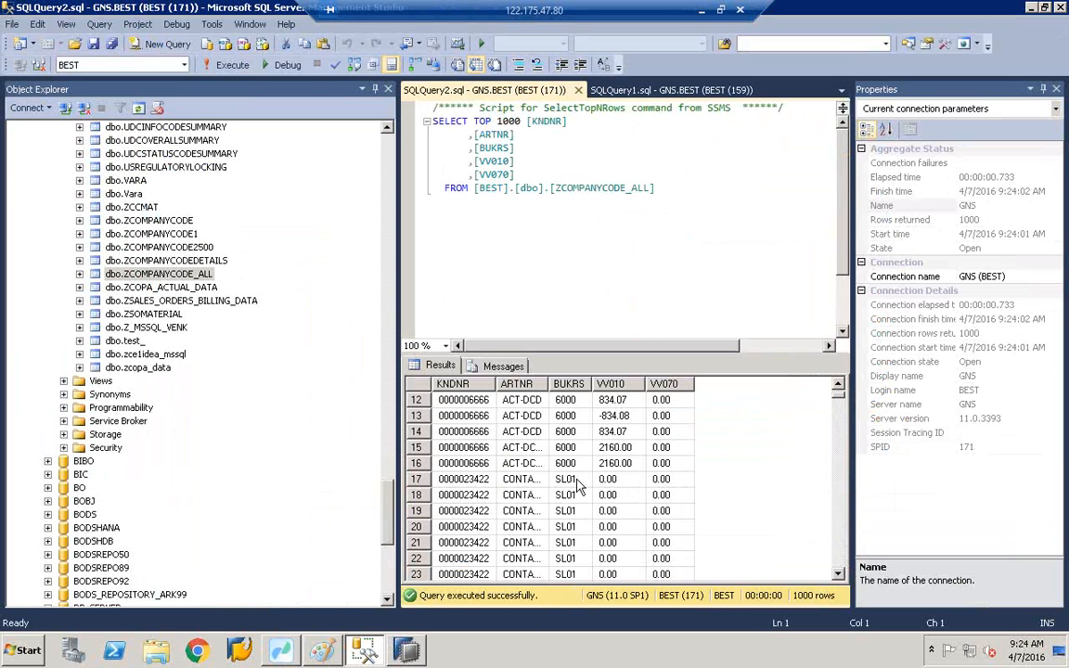
scroll(838, 553, "down", 18)
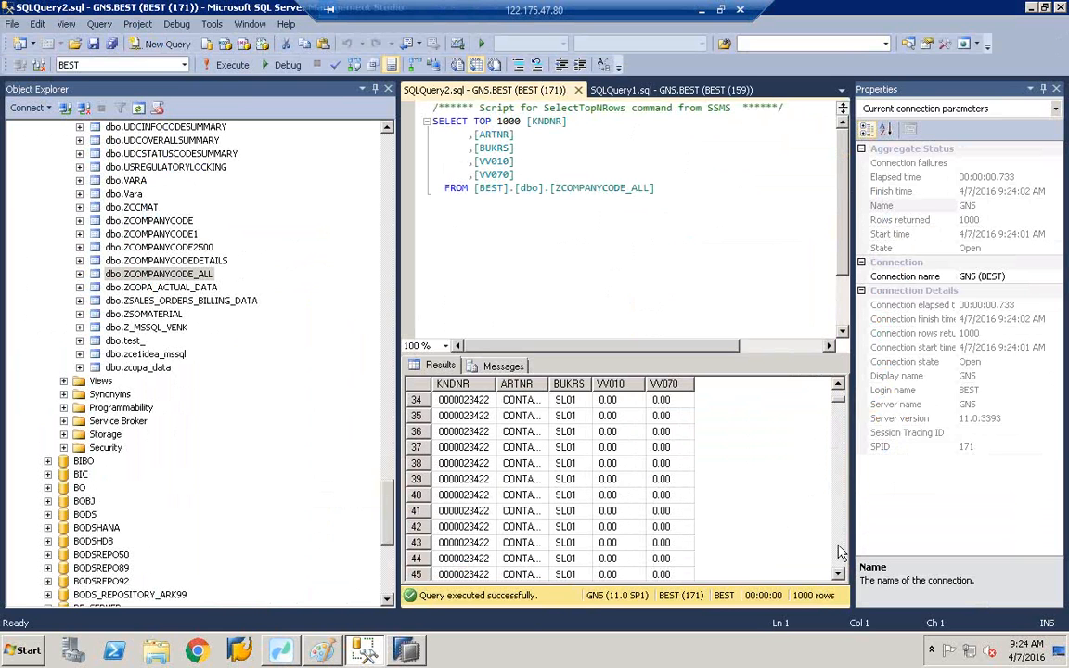
left_click(839, 393)
left_click(838, 395)
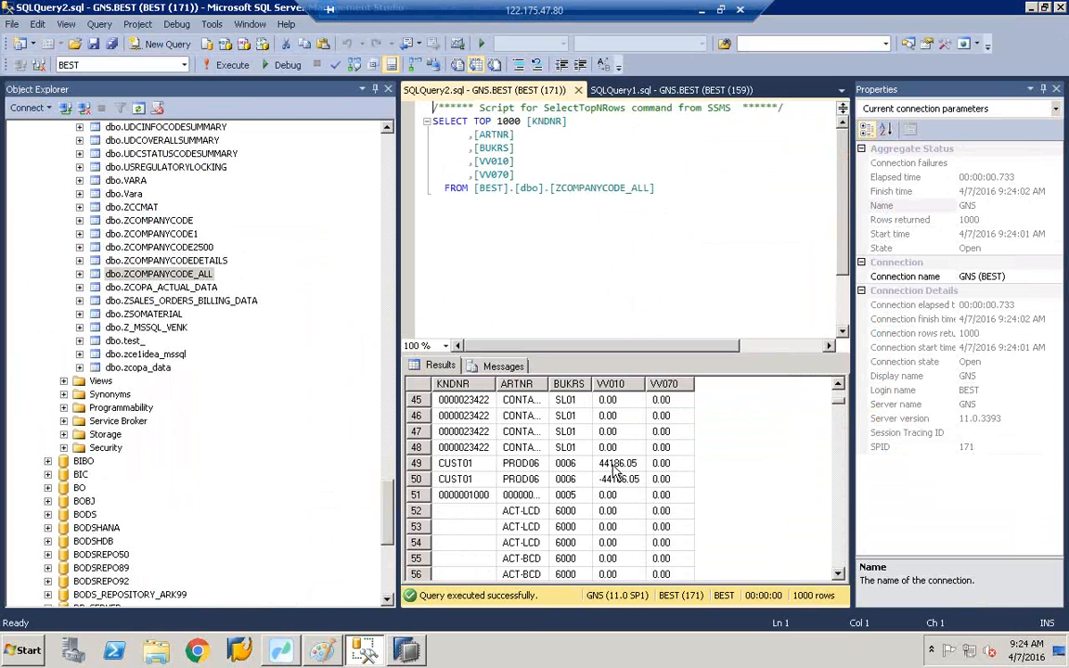
left_click(838, 399)
left_click(838, 399)
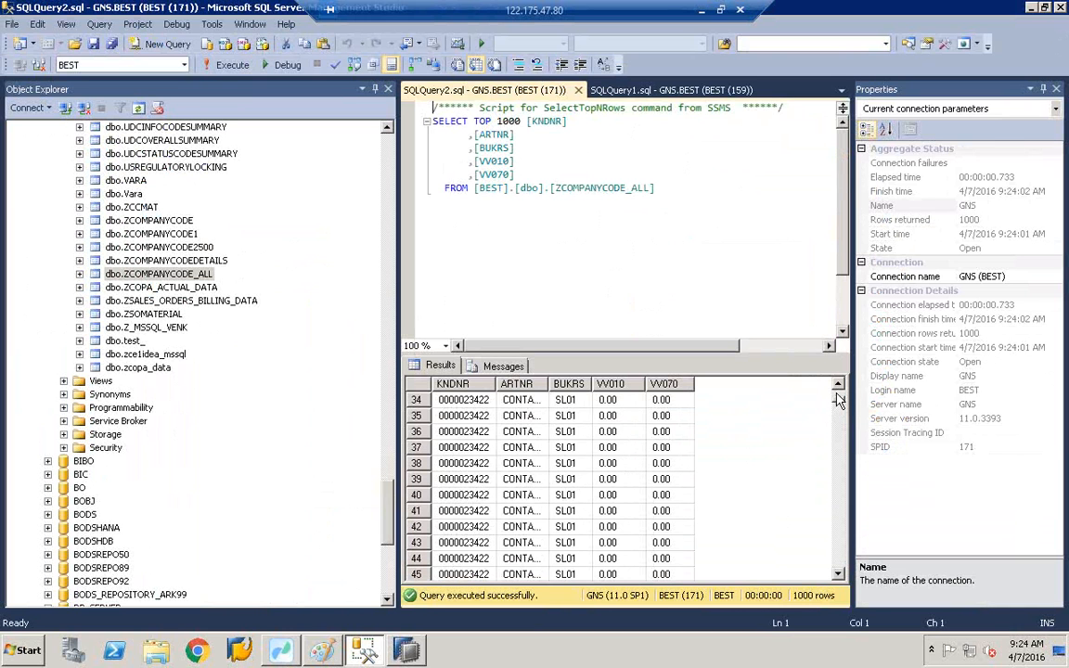
left_click(842, 556)
left_click(843, 556)
left_click(843, 556)
left_click(843, 556)
left_click(842, 555)
left_click(843, 555)
left_click(842, 555)
left_click(842, 556)
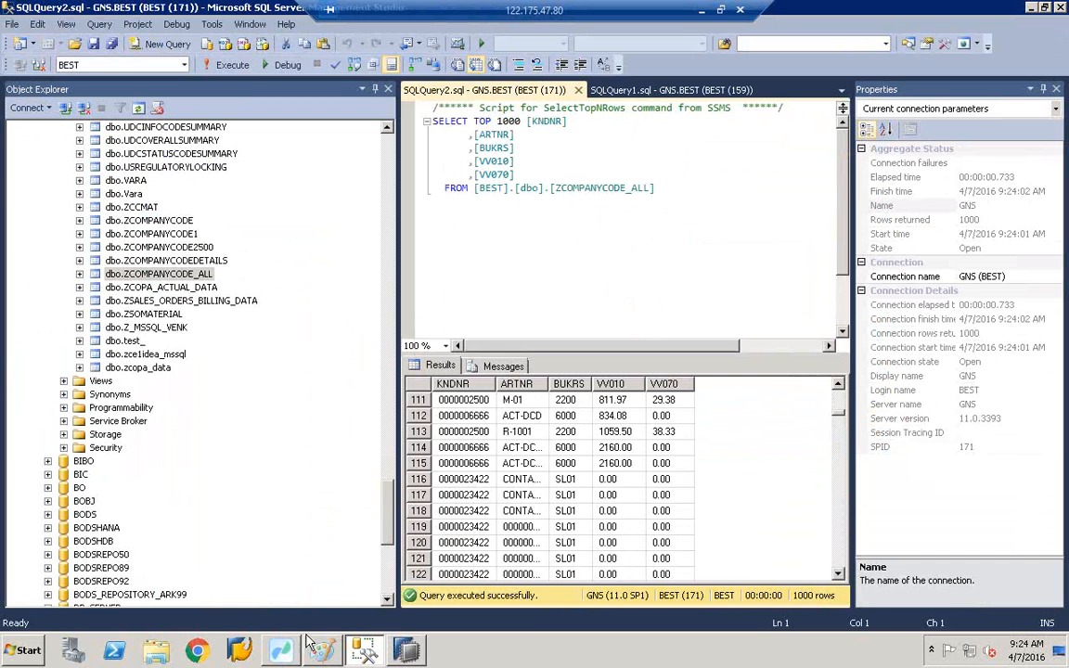
key("alt+Tab")
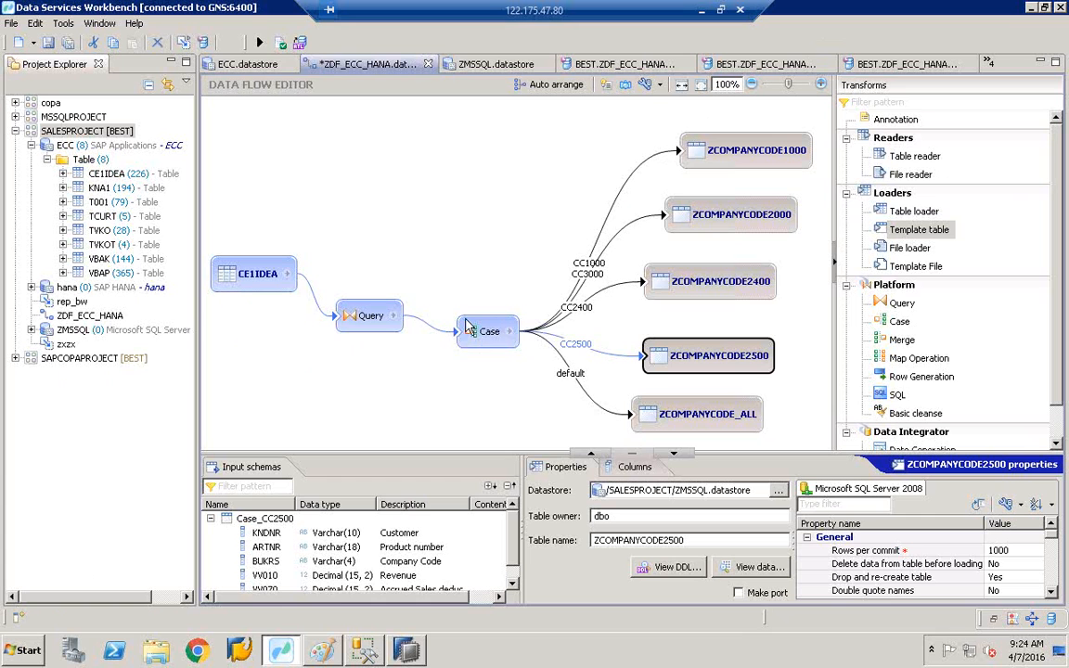
- Show the Query transform's properties, with KNDNR mapped from CE1IDEA.KNDNR
mouse_move(467, 327)
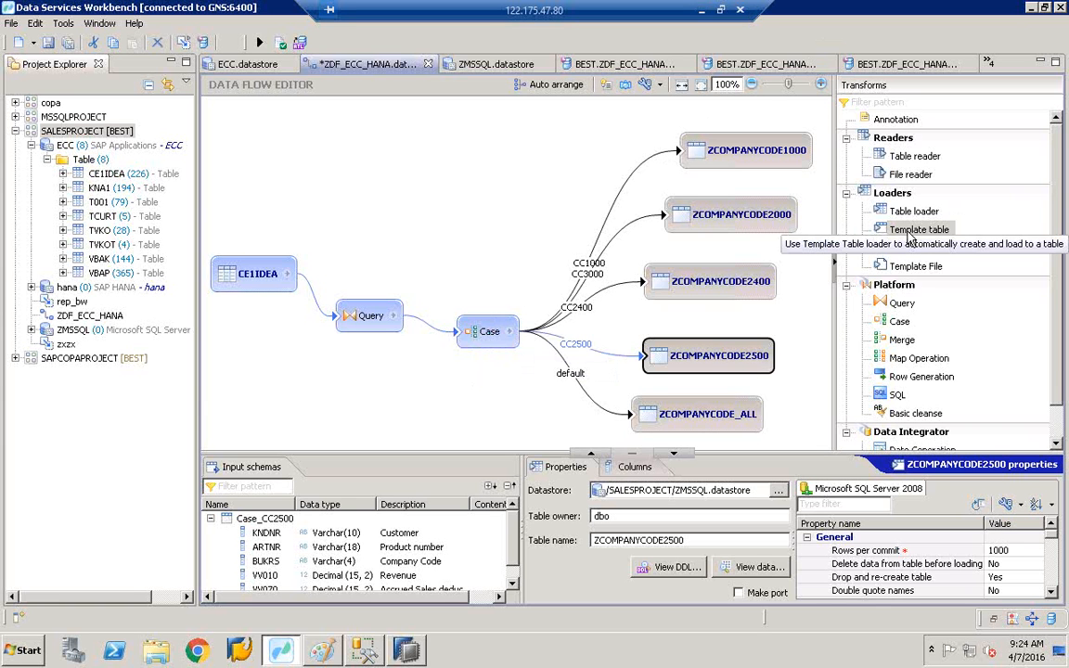
left_click(367, 325)
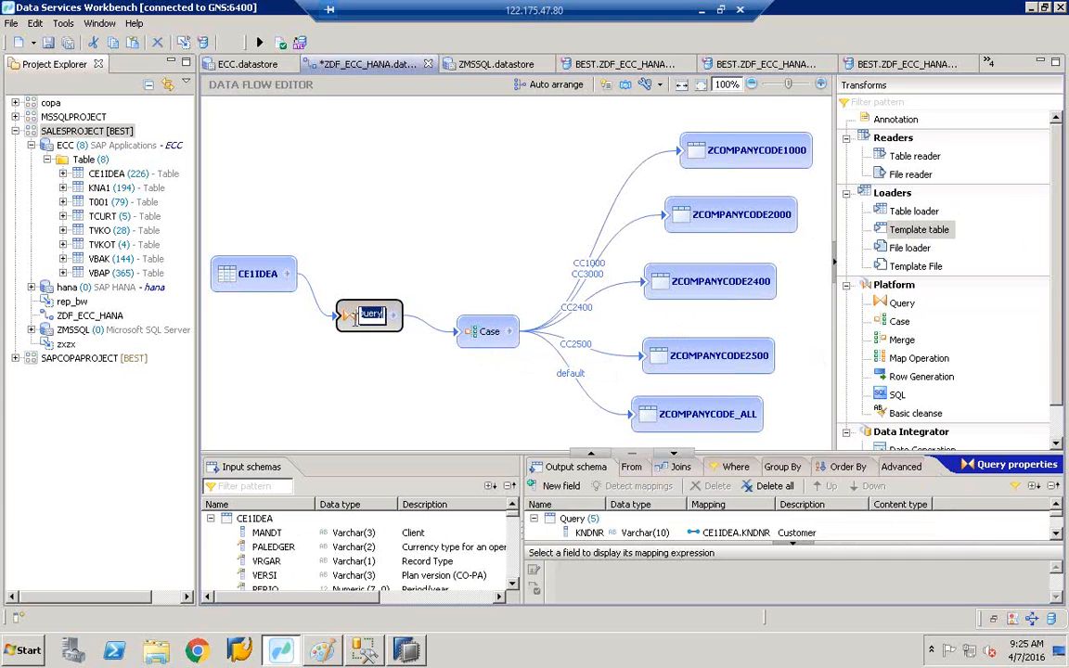
- Review the Case transform's CC2400 filter and the ZCOMPANYCODE1000 target's properties
left_click(371, 316)
left_click(490, 336)
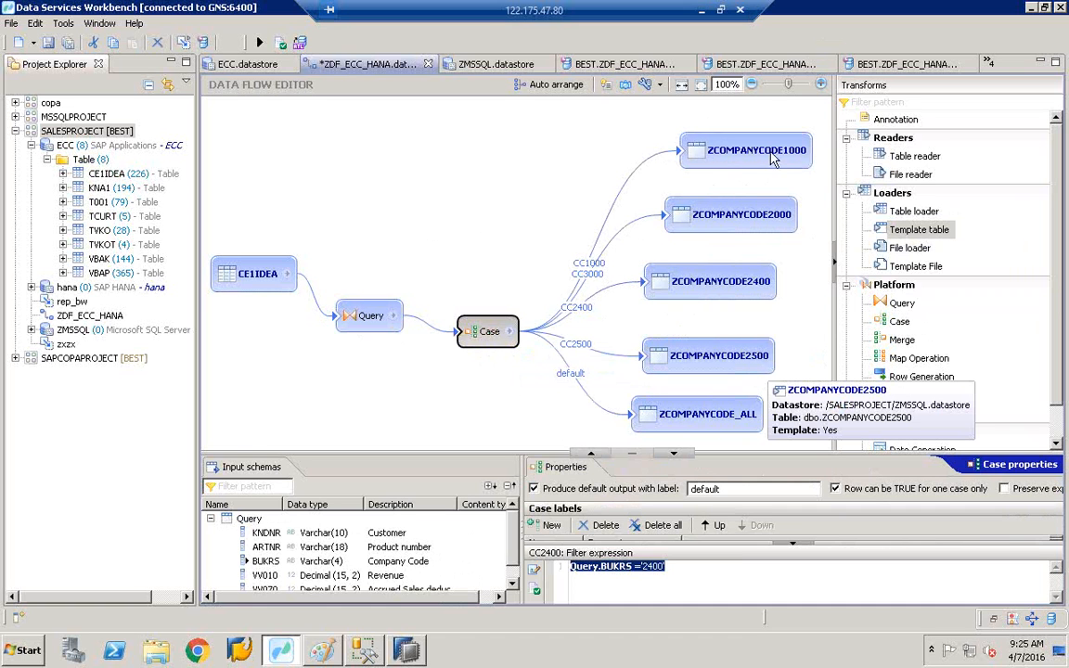
mouse_move(767, 159)
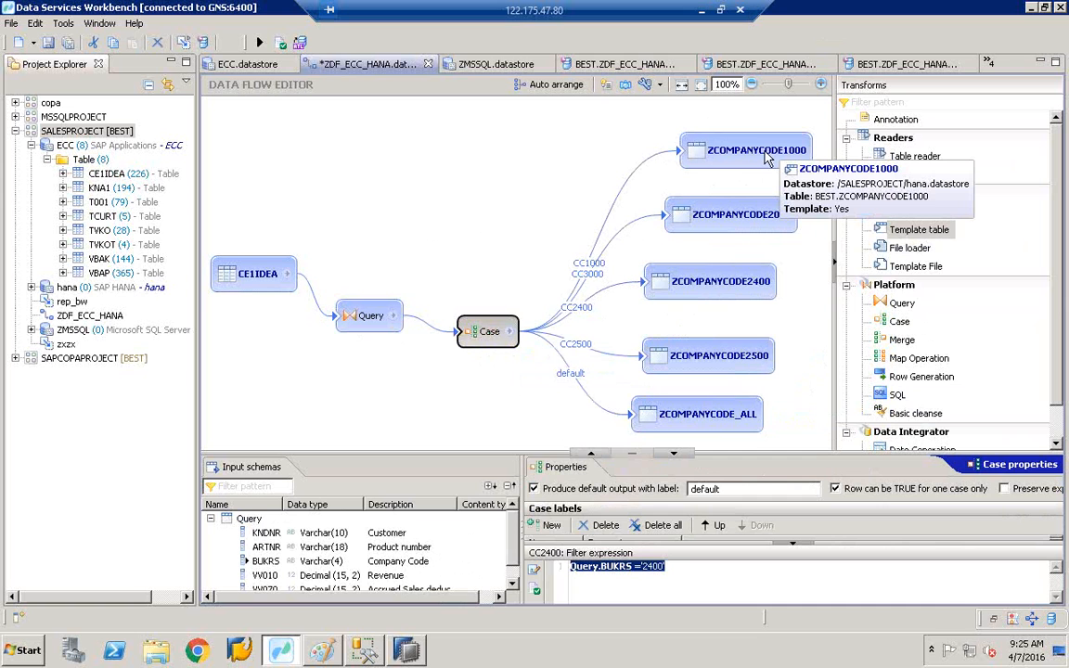
left_click(767, 158)
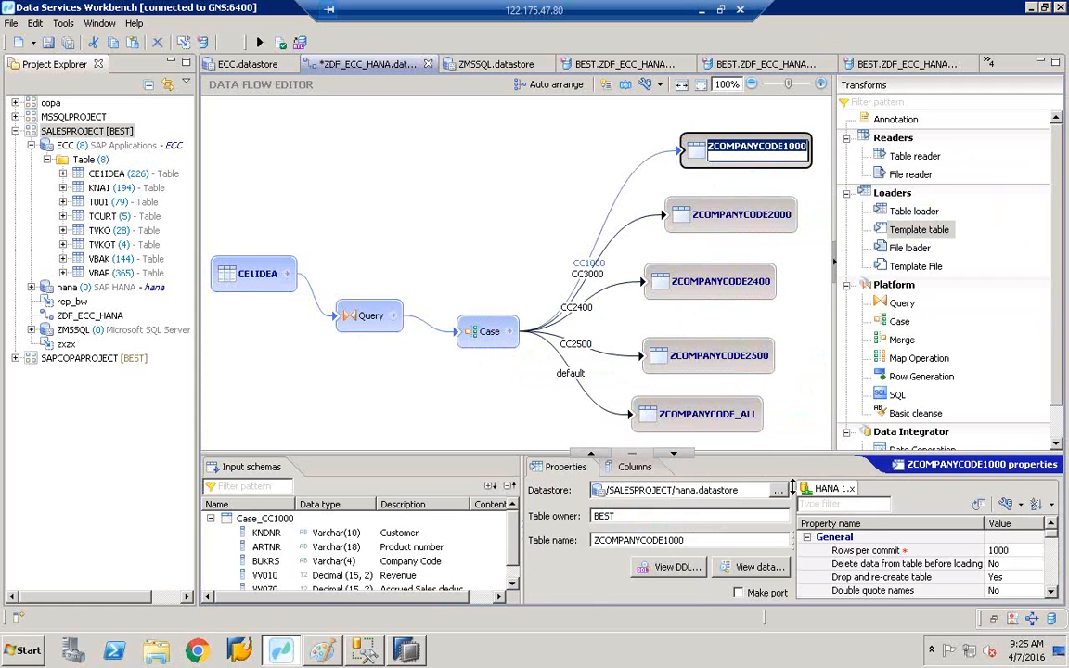
- Shrink the properties panel and inspect ZCOMPANYCODE2000: hana datastore, loading BEST.ZCOMPANYCODE3000
left_click_drag(796, 453, 788, 515)
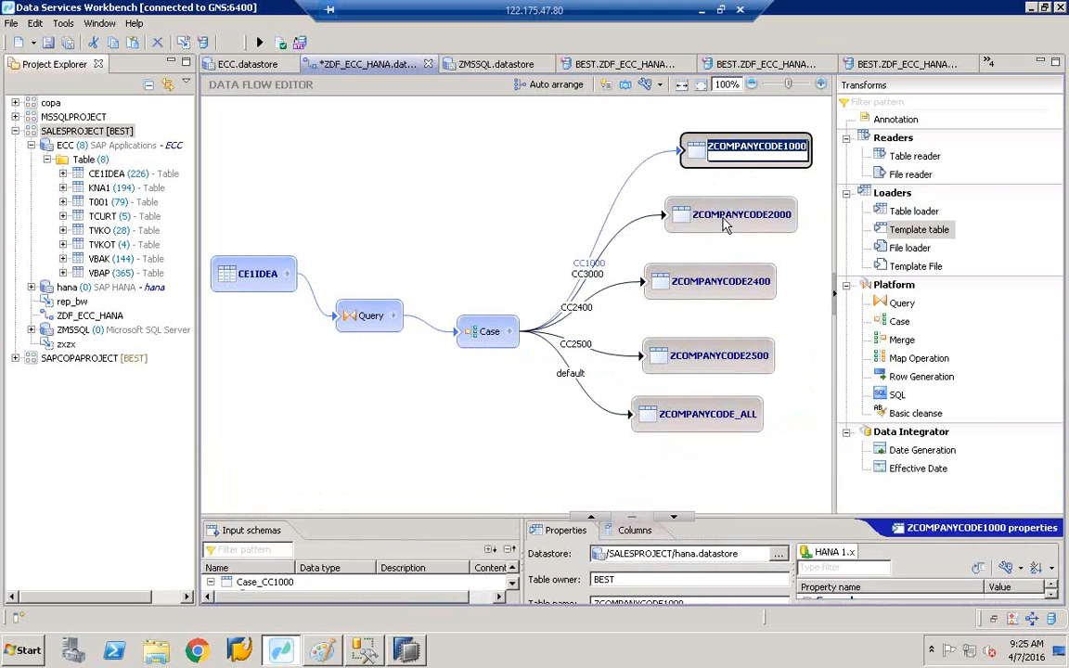
mouse_move(726, 226)
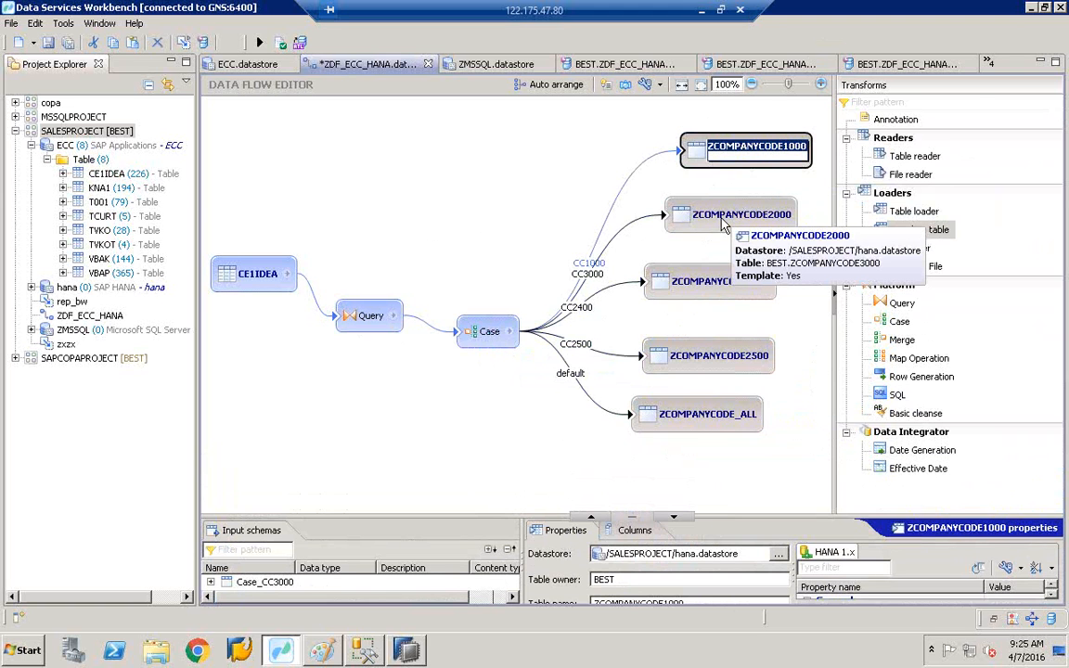
left_click(695, 216)
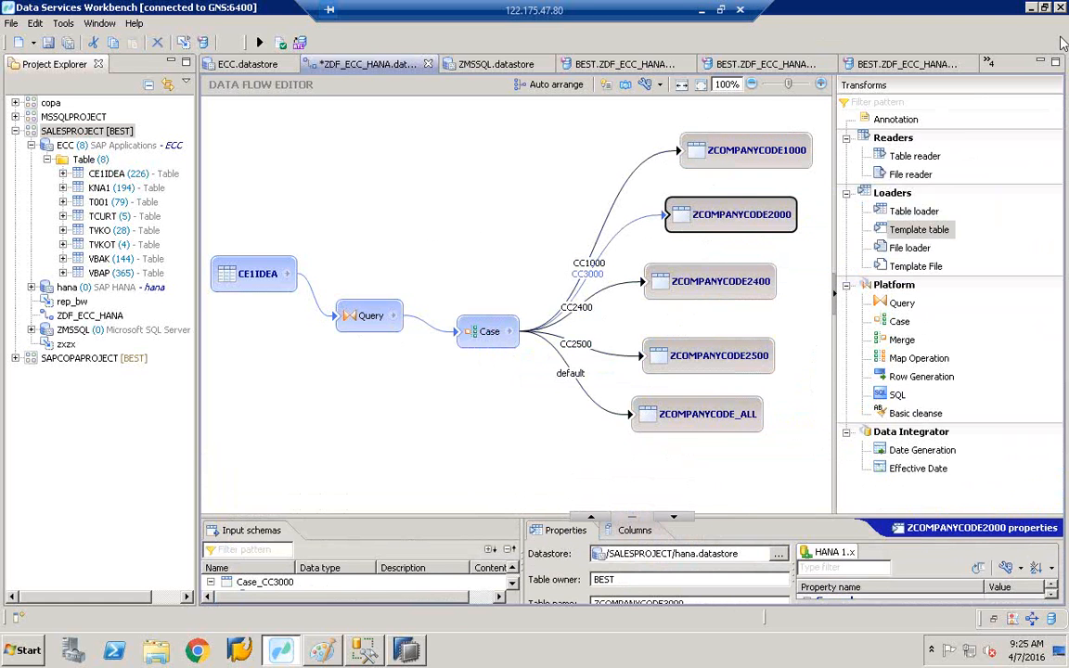